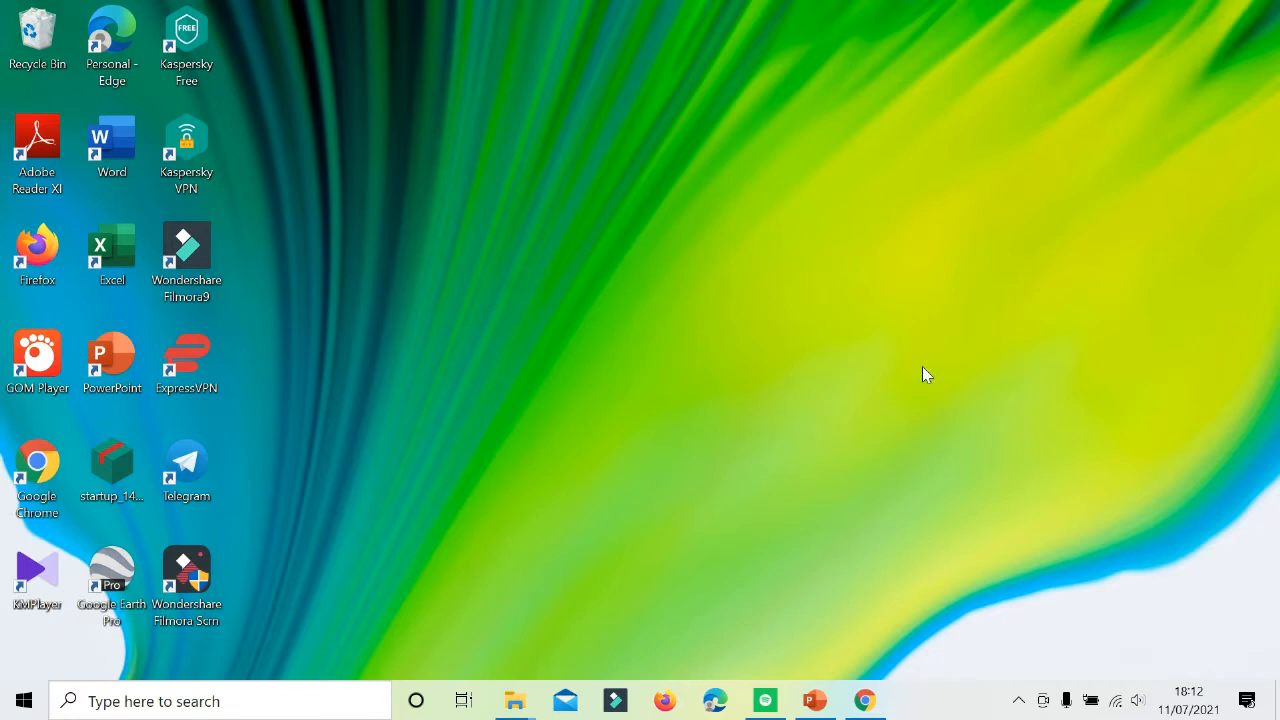
# Check the Kuisioner2021_04 file in the Kuisioner terbaru folder in File Explorer, and minimize the folder window.
pyautogui.moveTo(507, 704)
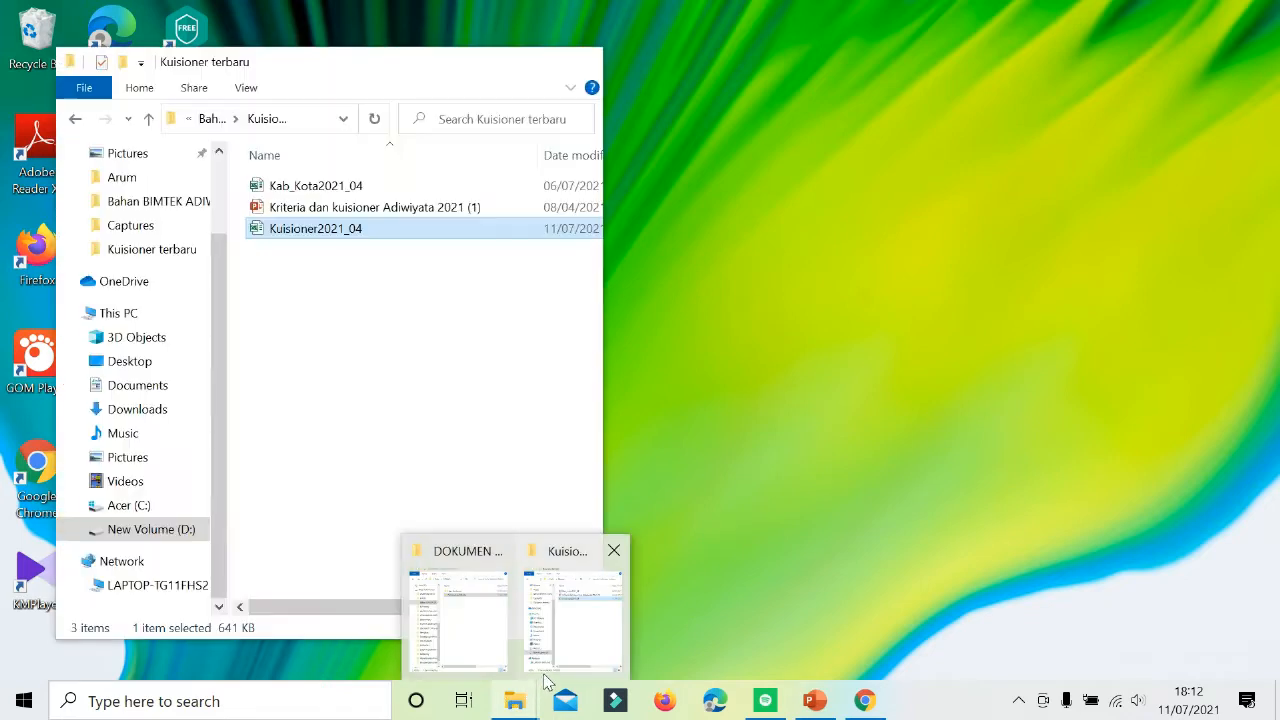
pyautogui.moveTo(550, 676)
pyautogui.click(568, 638)
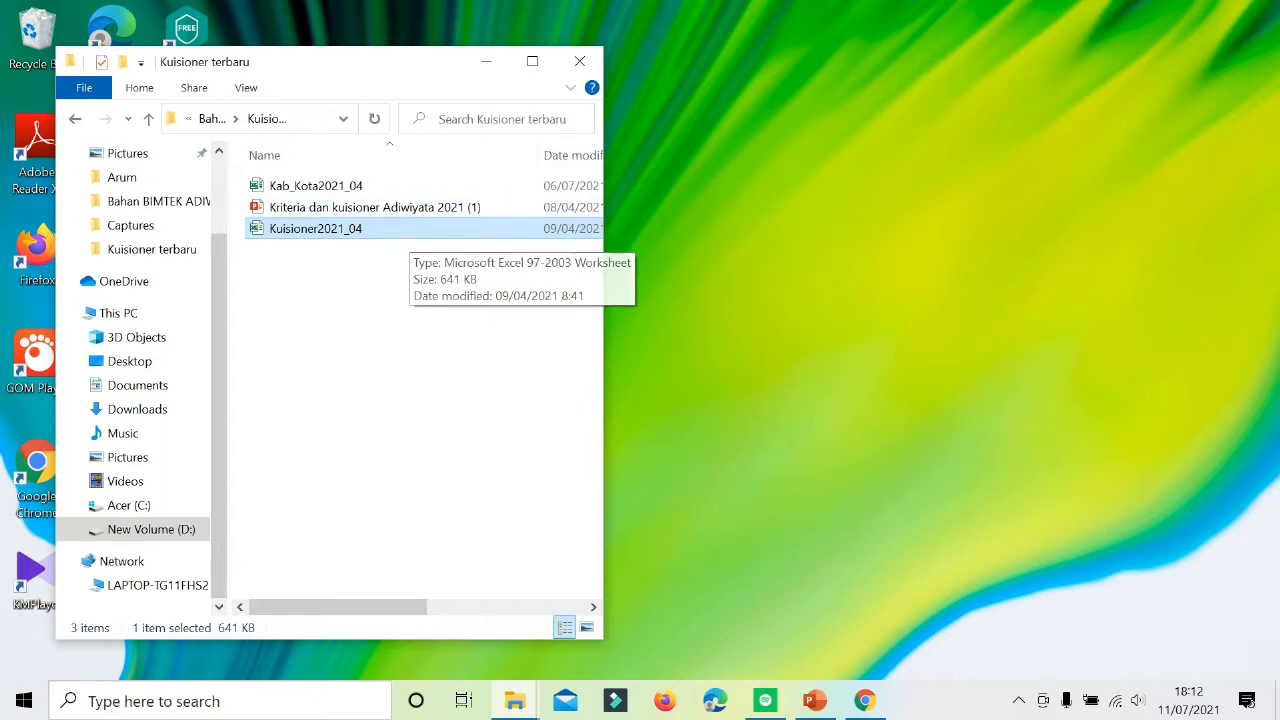
pyautogui.click(484, 68)
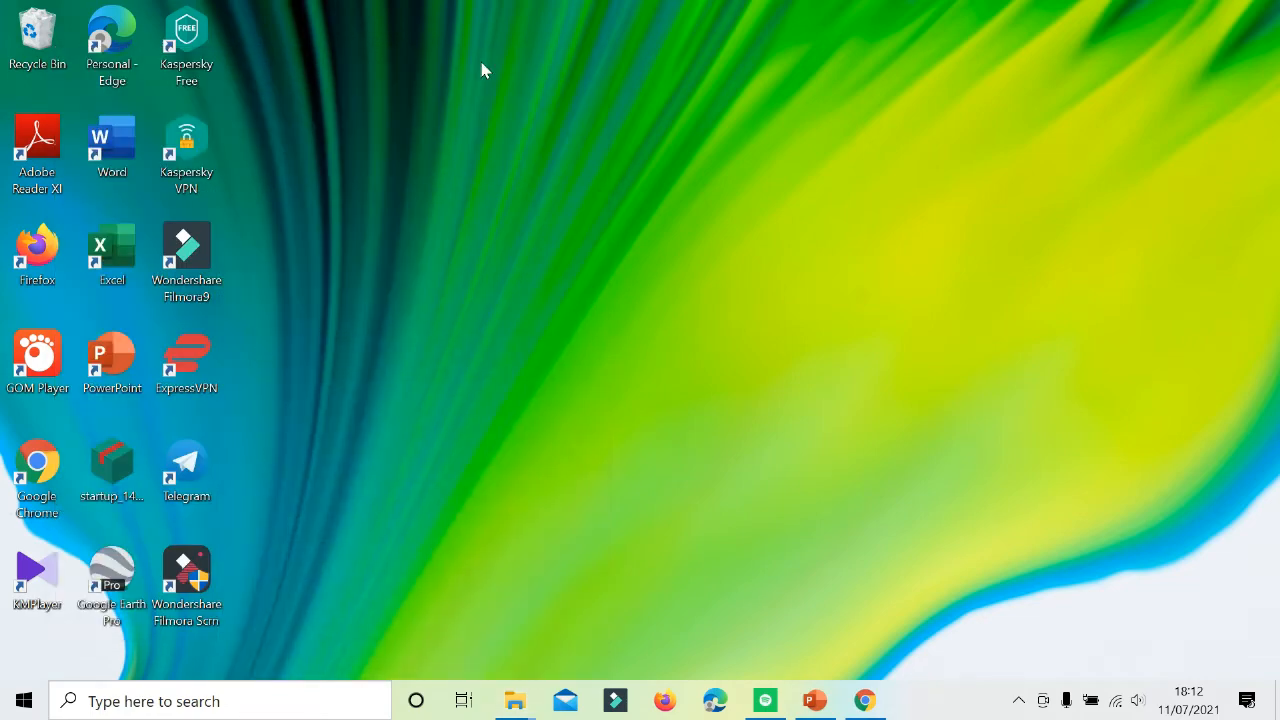
# Start Excel with a blank workbook and open the Excel options.
pyautogui.doubleClick(113, 245)
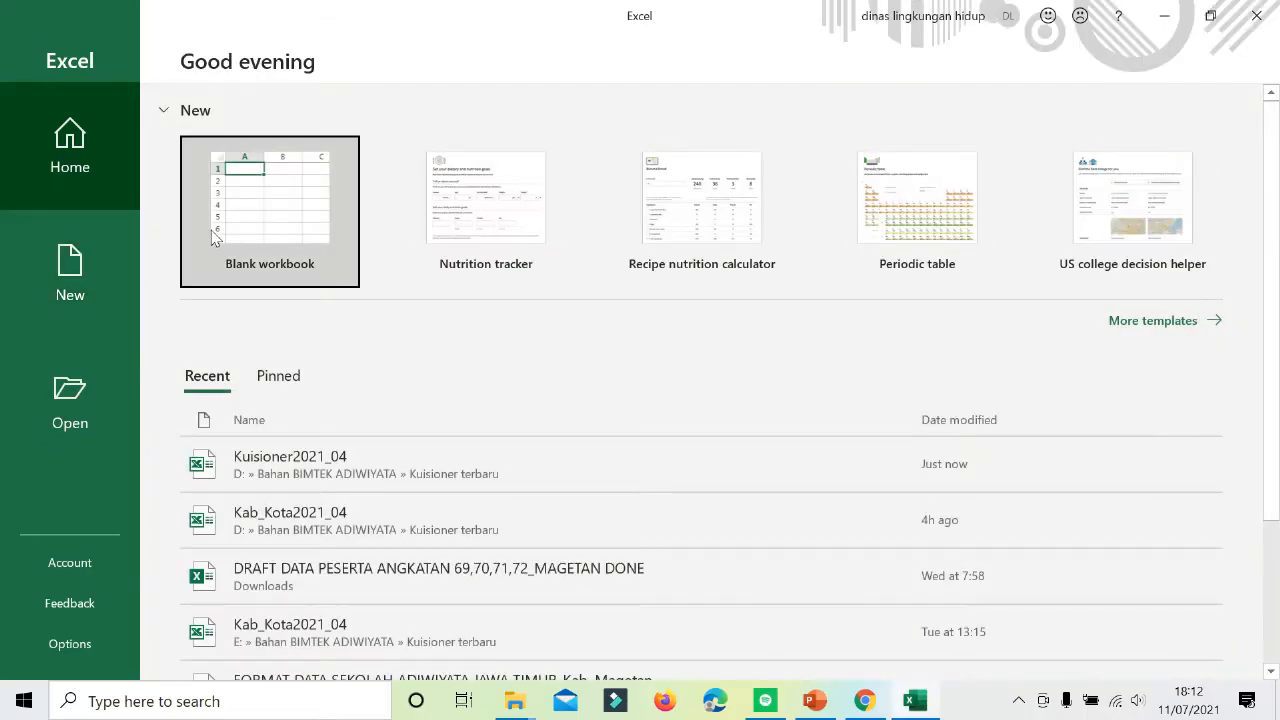
pyautogui.click(213, 236)
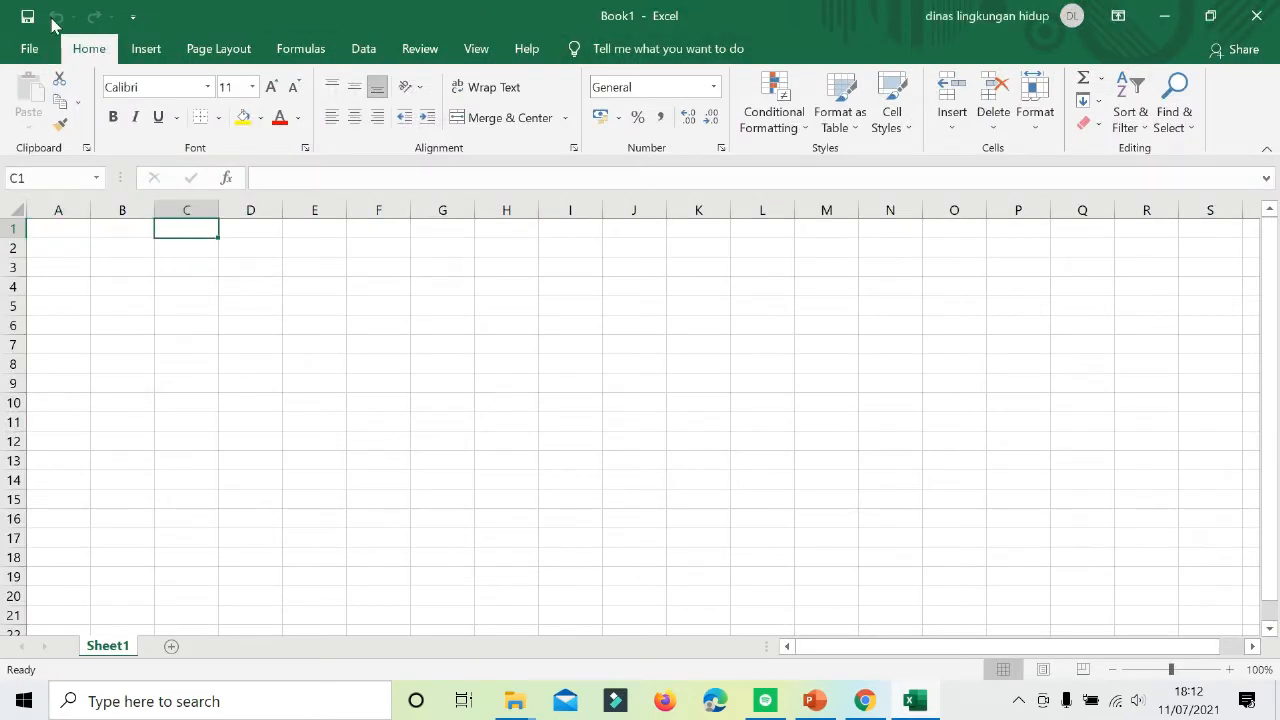
pyautogui.click(35, 48)
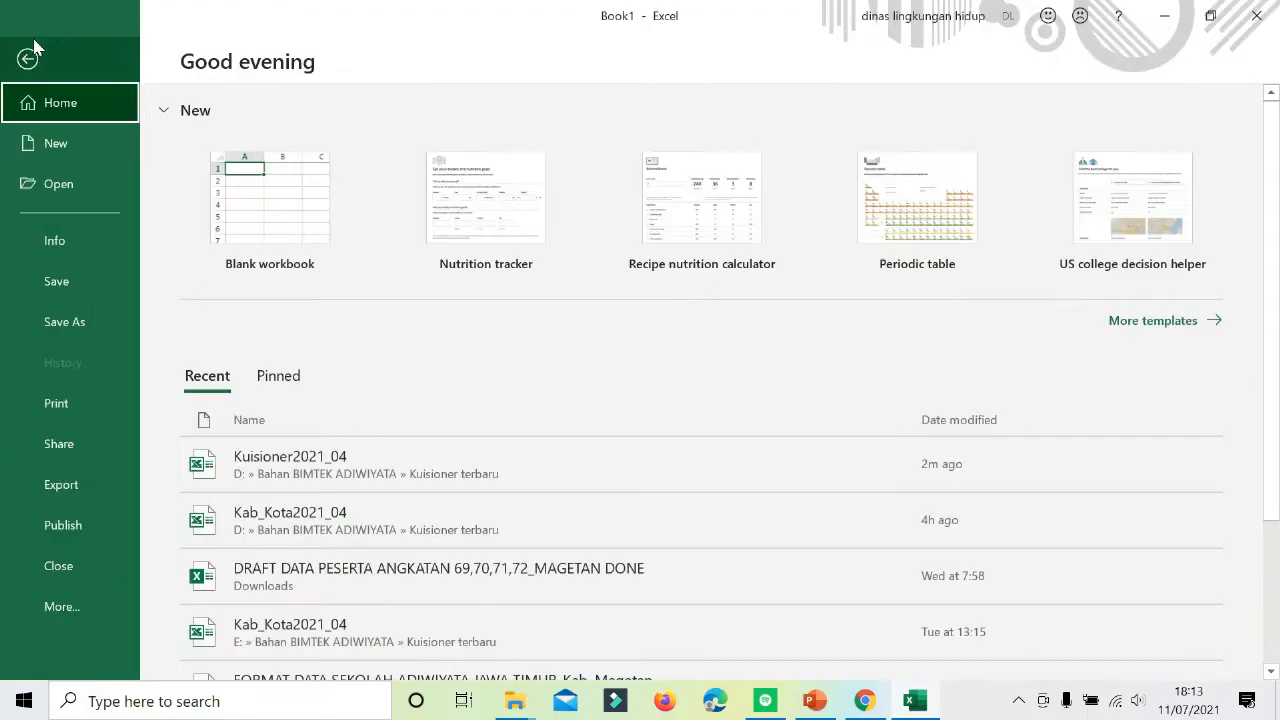
pyautogui.click(48, 606)
pyautogui.click(195, 610)
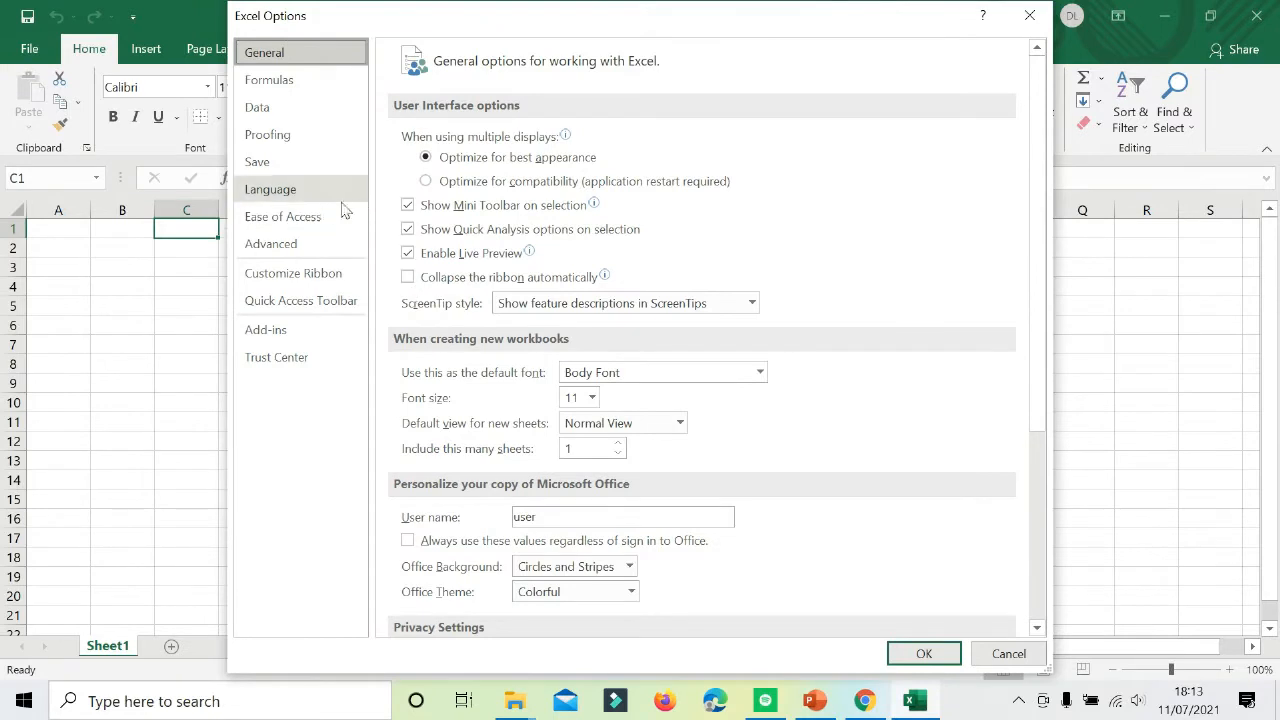
# Set the Trust Center macro settings to enable all macros and confirm the Excel options.
pyautogui.click(295, 359)
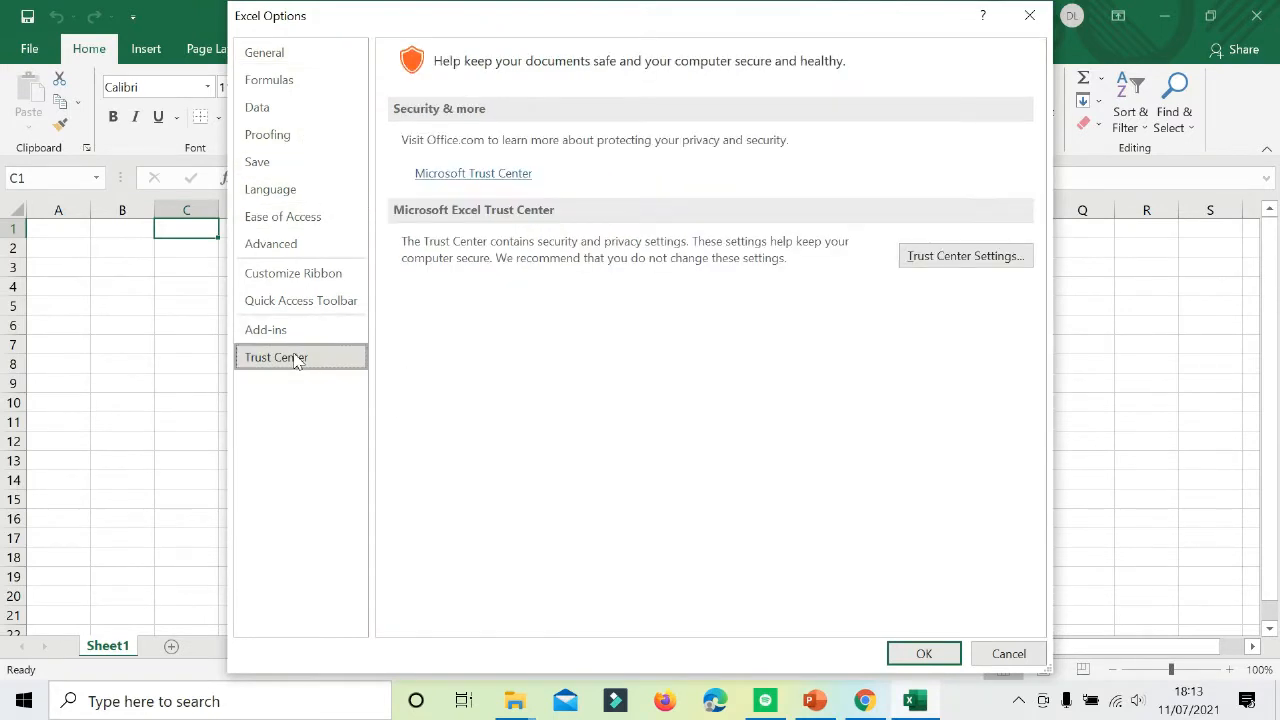
pyautogui.click(966, 257)
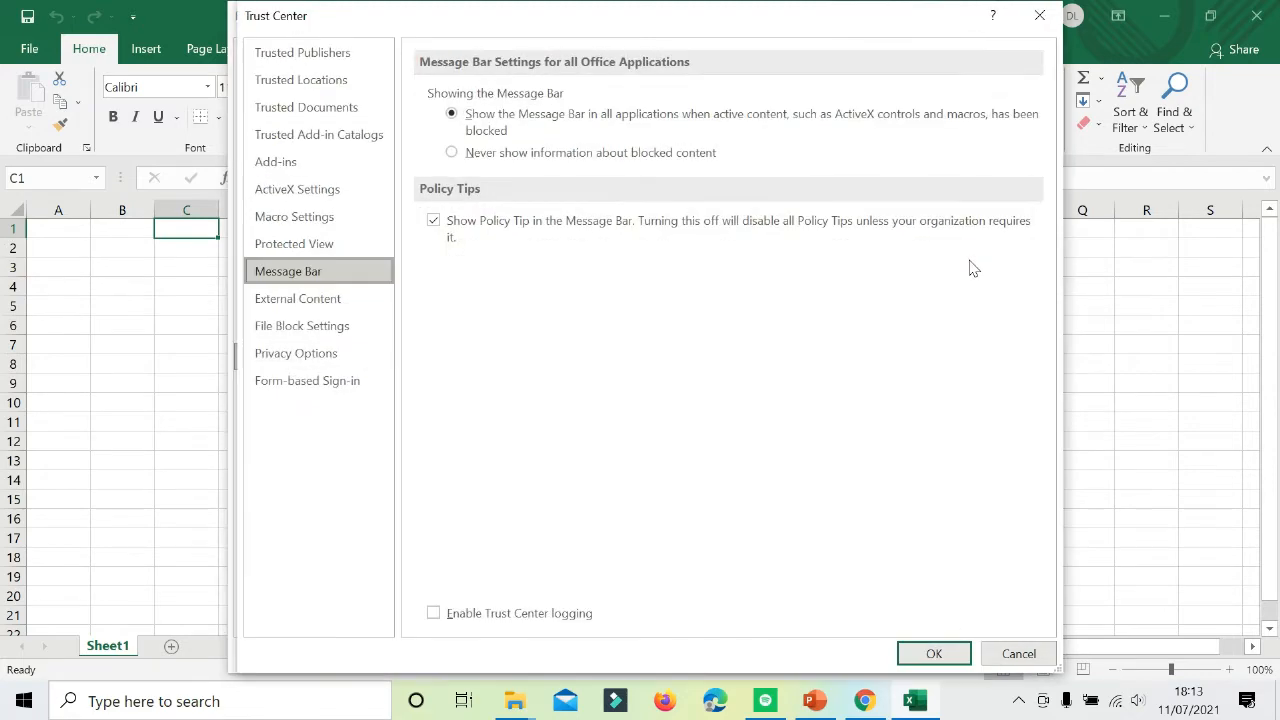
pyautogui.click(339, 219)
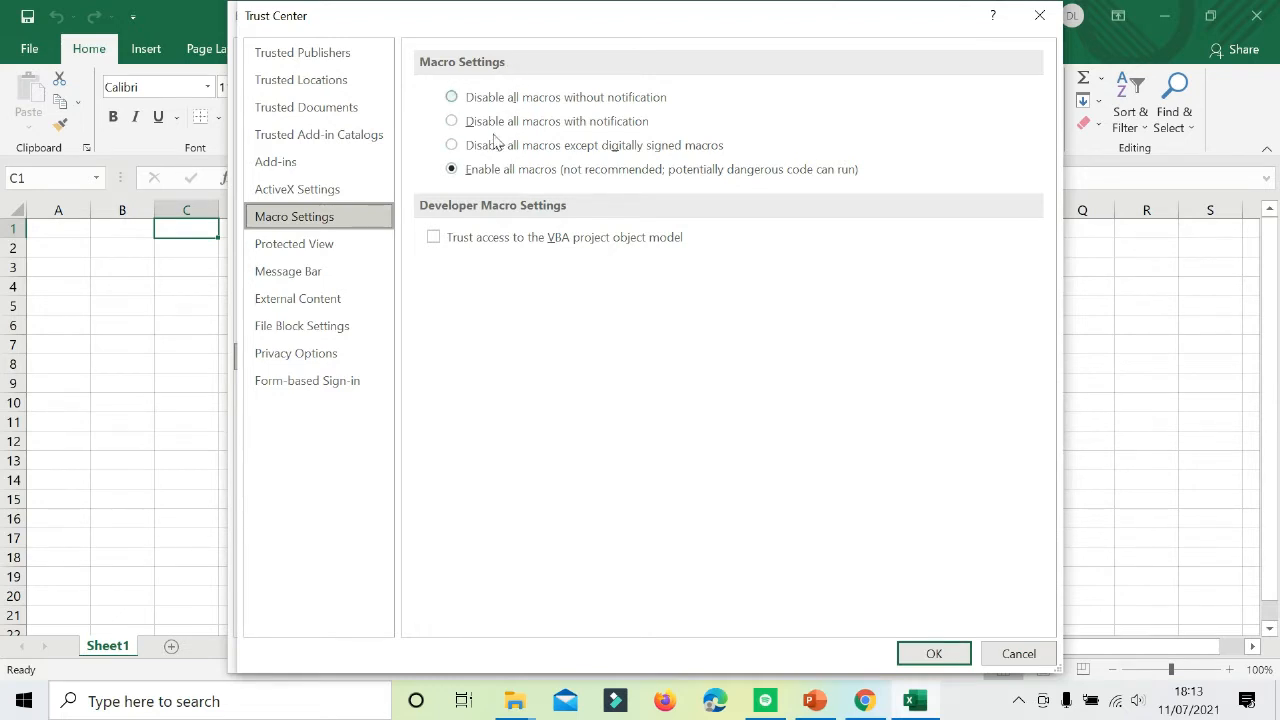
pyautogui.click(453, 169)
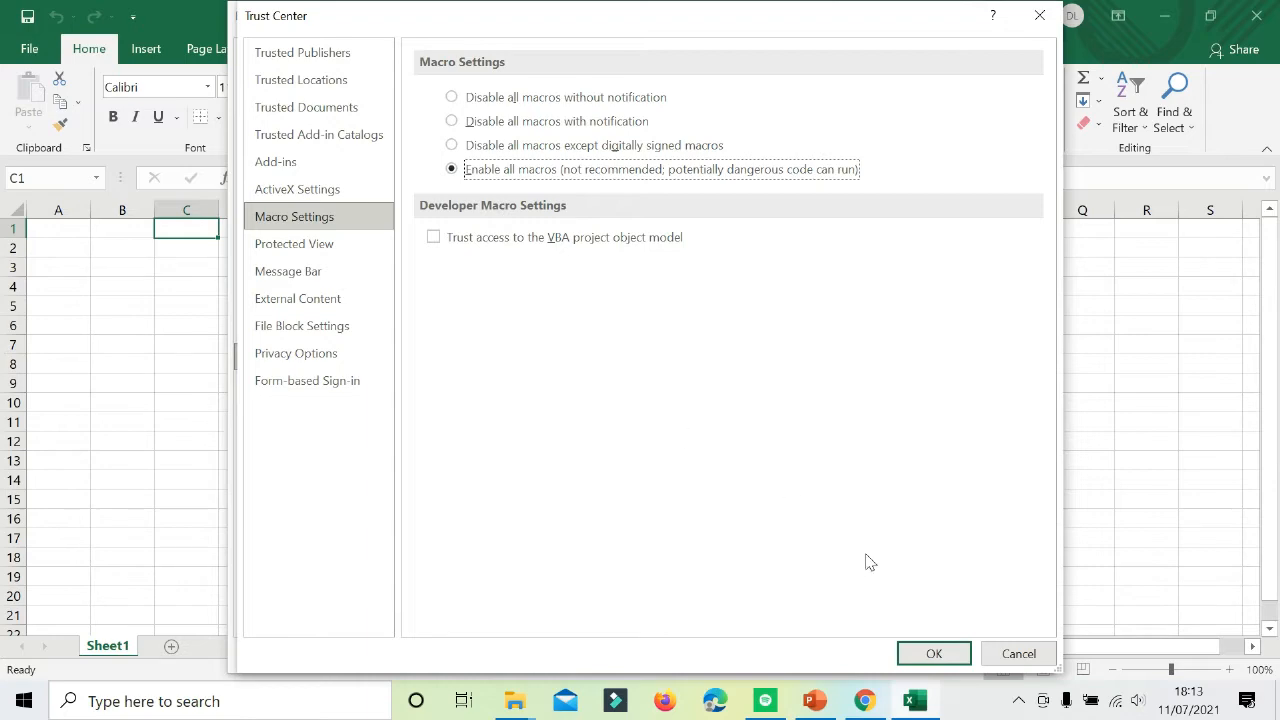
pyautogui.click(928, 652)
pyautogui.click(925, 654)
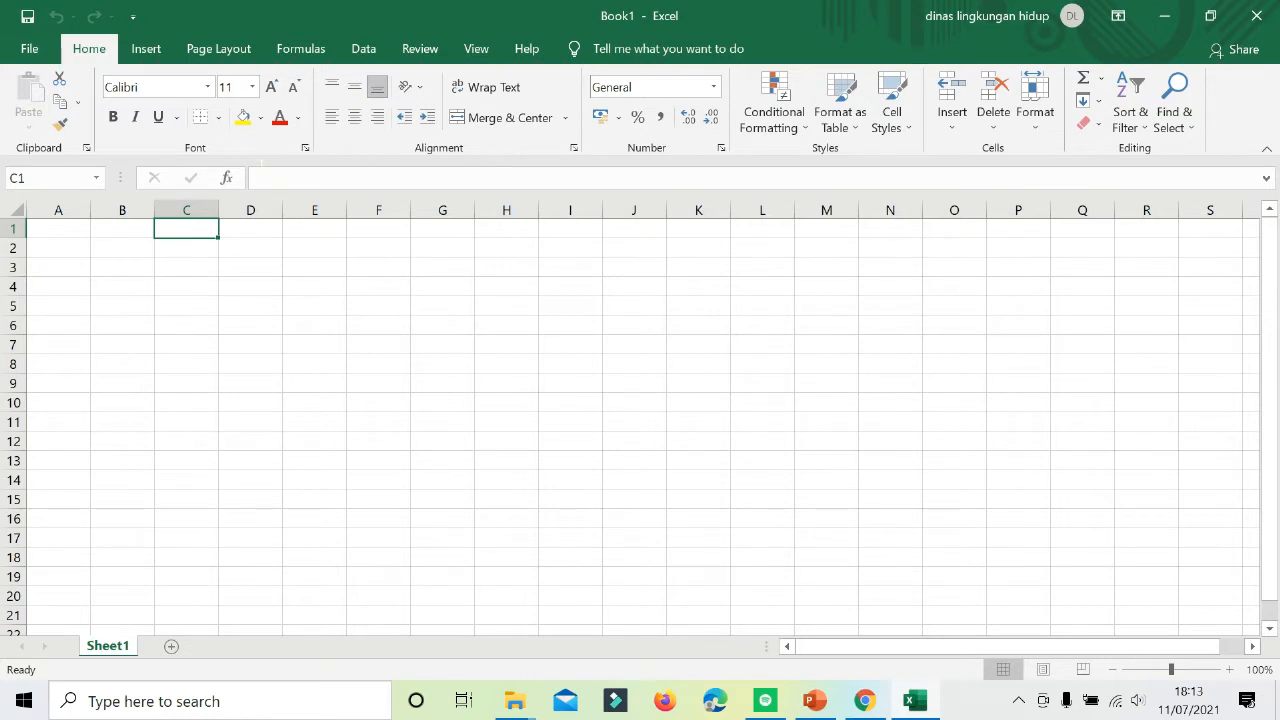
# Open the Kuisioner2021_04 workbook from the recent Kuisioner terbaru folder on drive D and go to the start of the questionnaire.
pyautogui.click(32, 50)
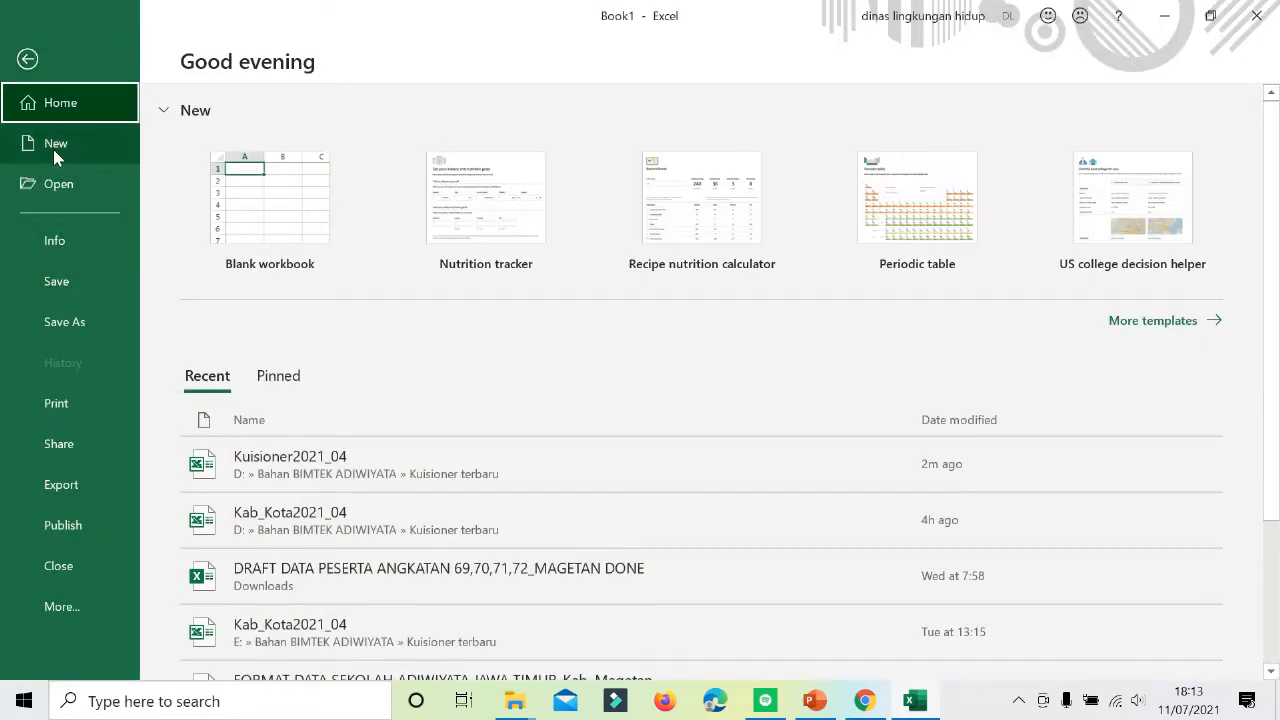
pyautogui.click(52, 184)
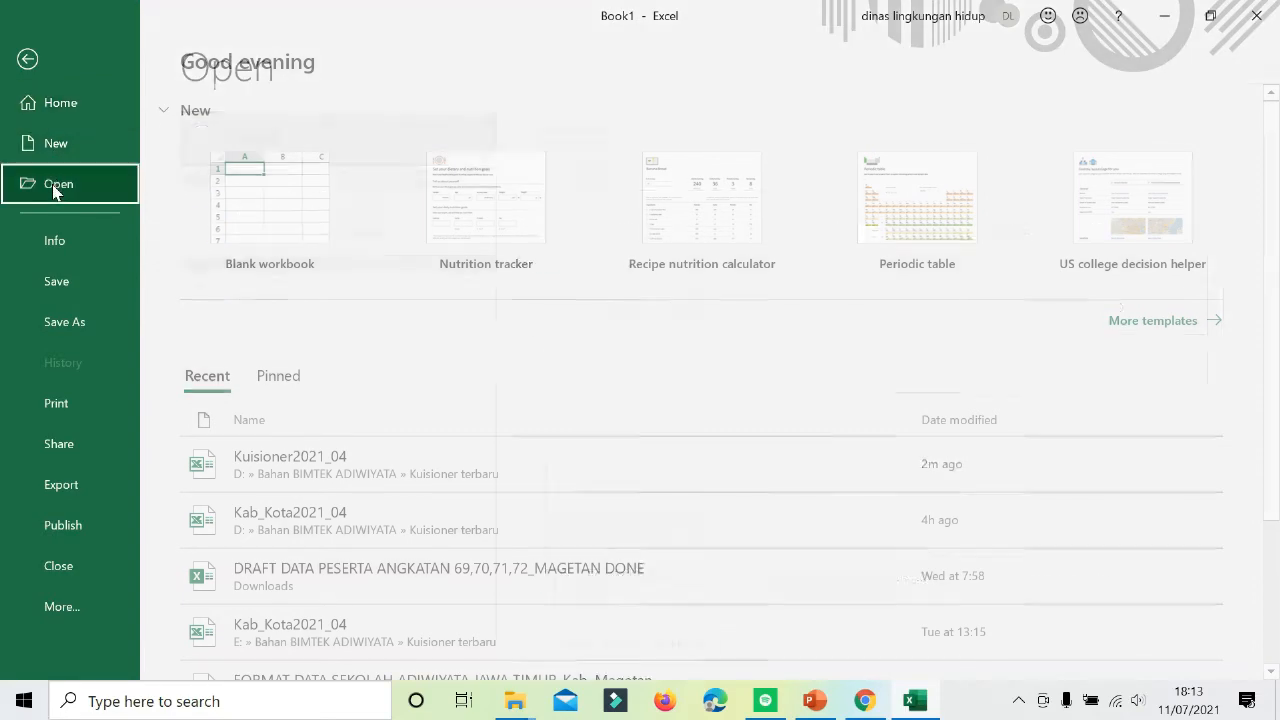
pyautogui.click(650, 138)
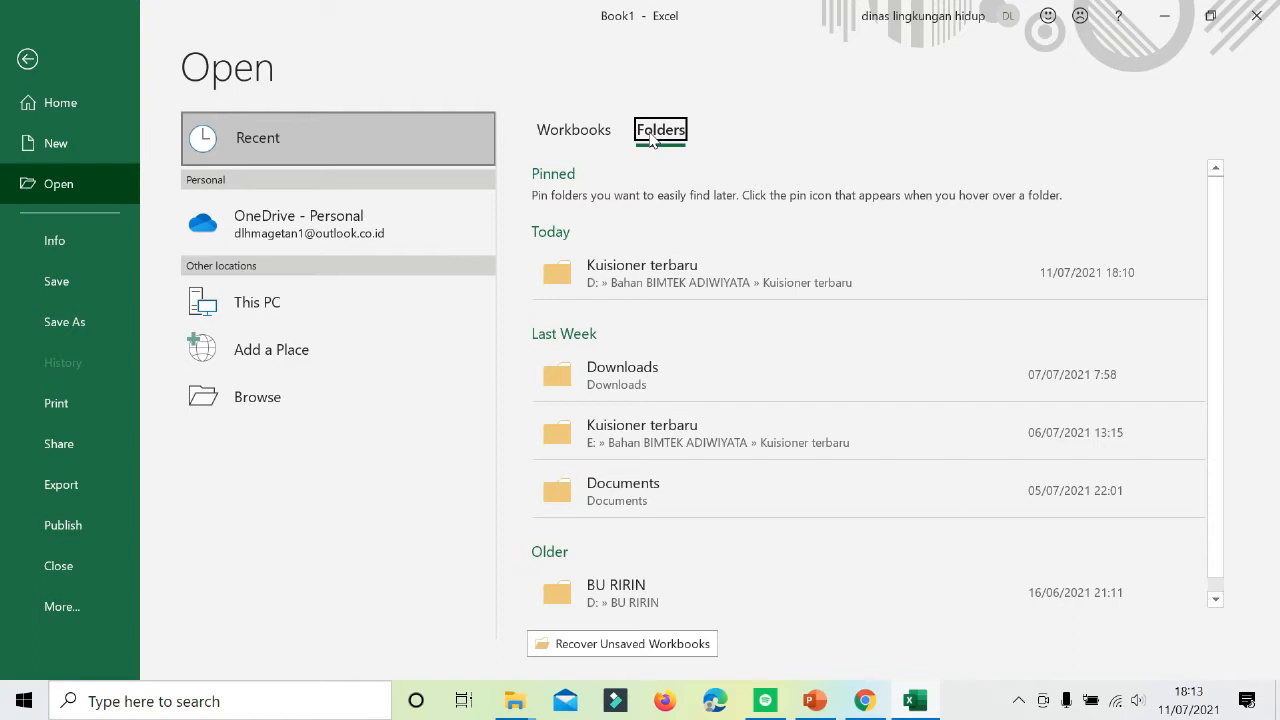
pyautogui.click(601, 260)
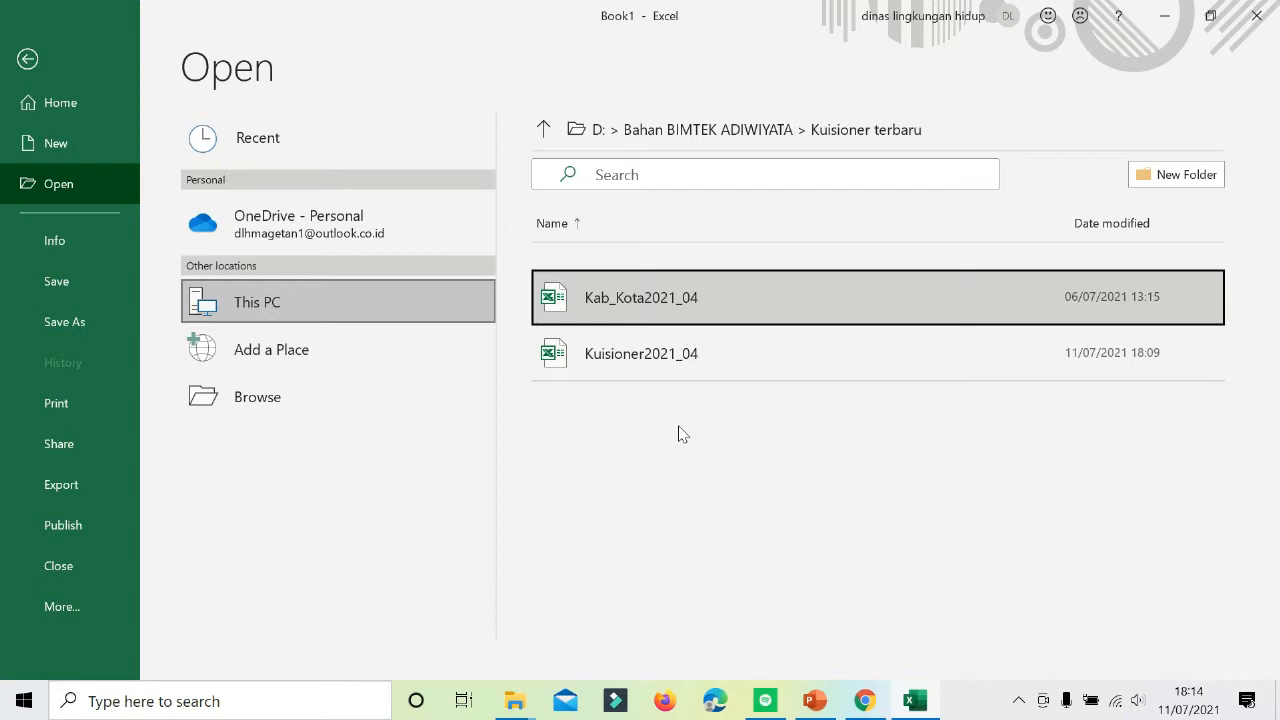
pyautogui.click(681, 361)
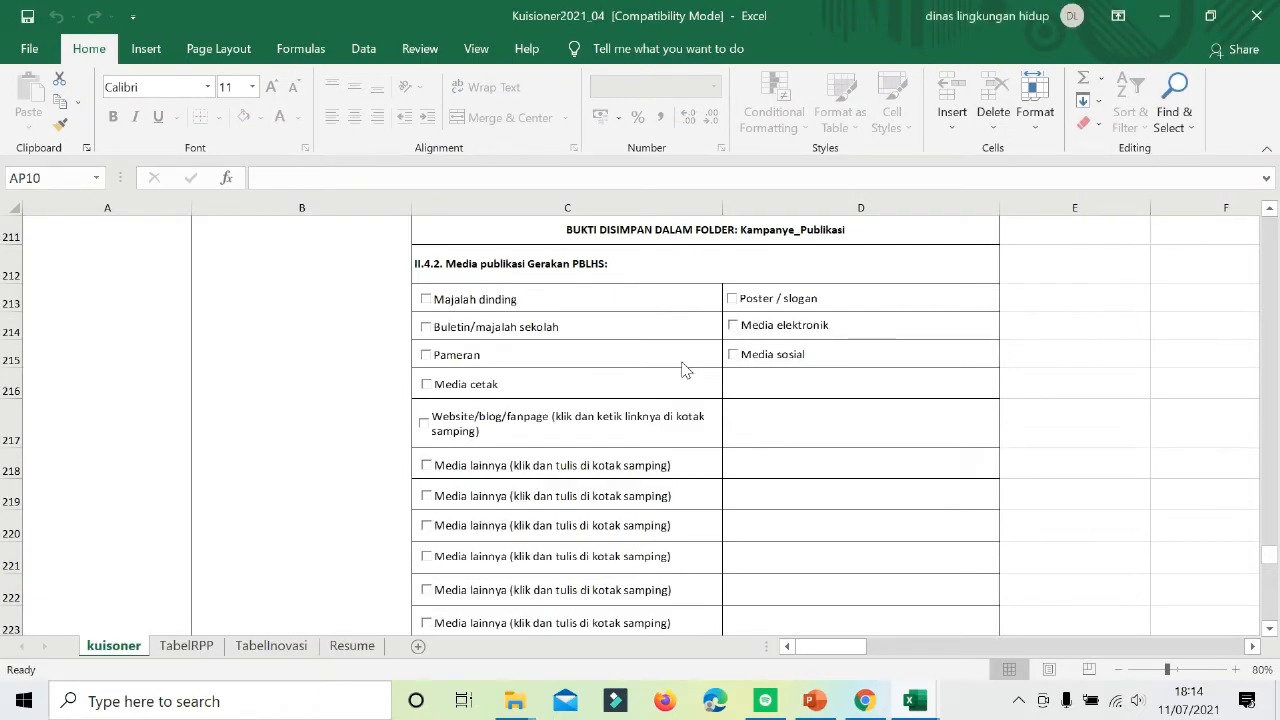
pyautogui.scroll(-3, 684, 369)
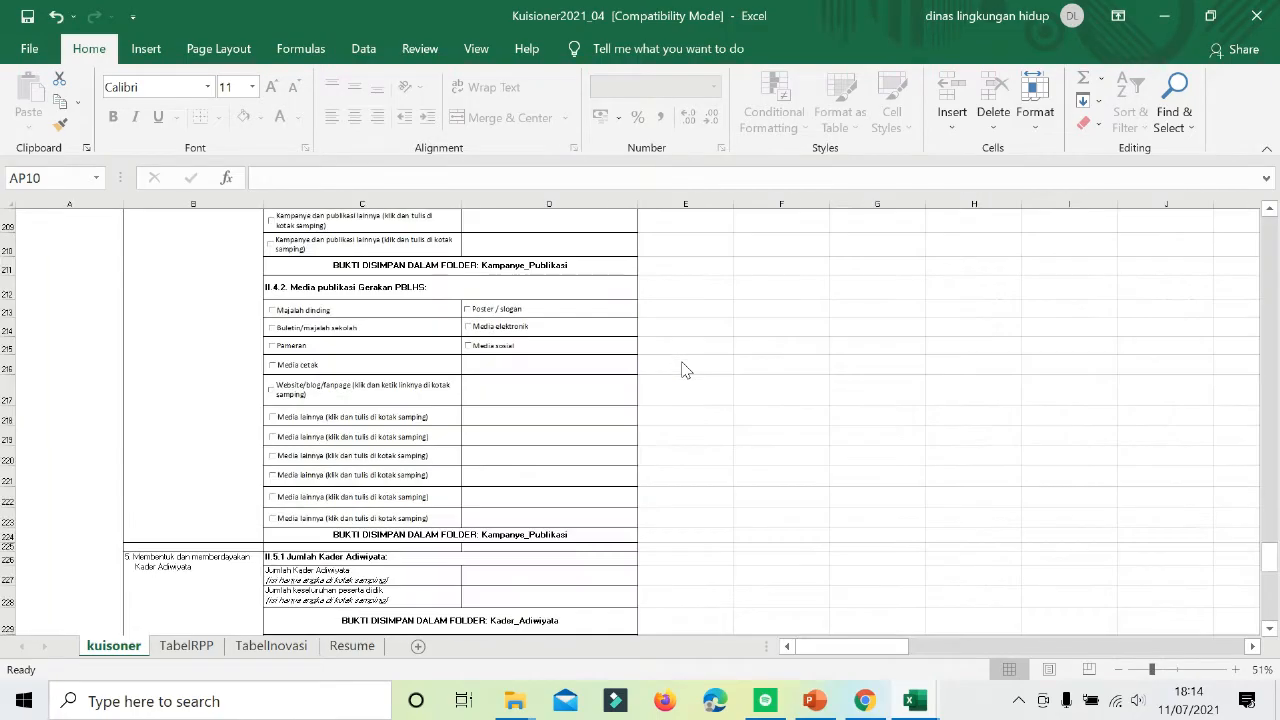
pyautogui.scroll(7, 684, 369)
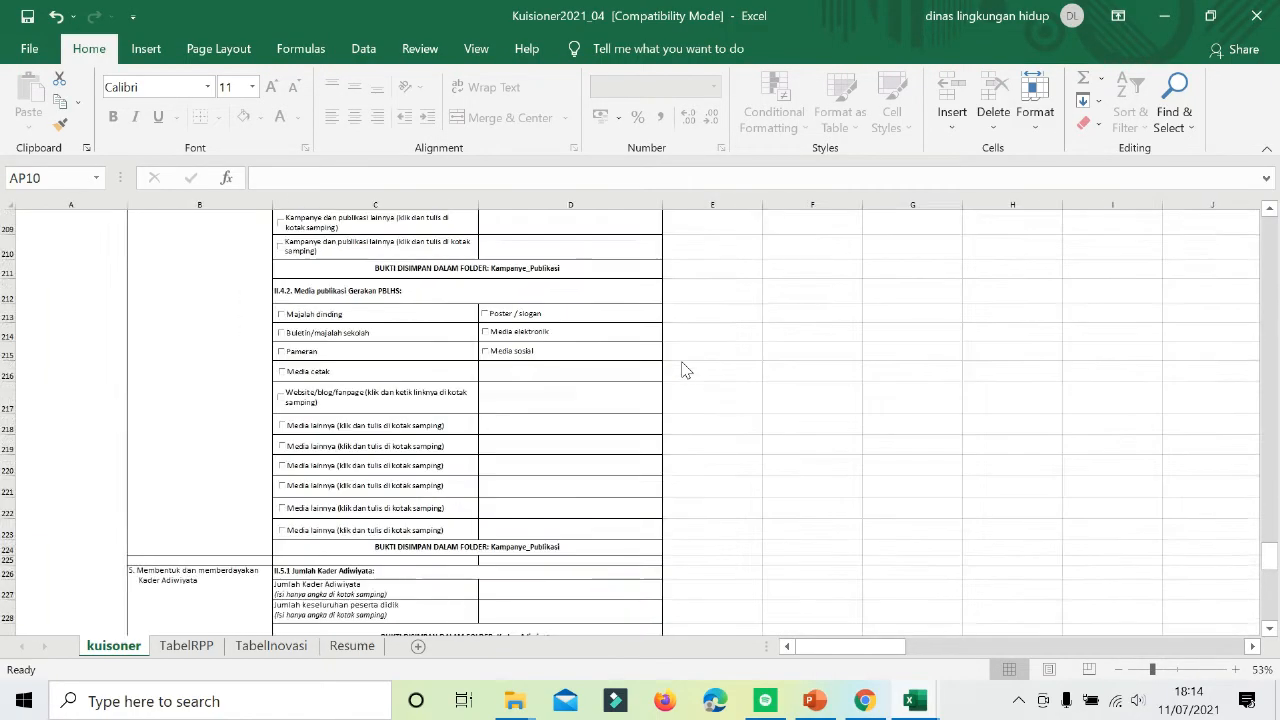
pyautogui.scroll(20, 684, 369)
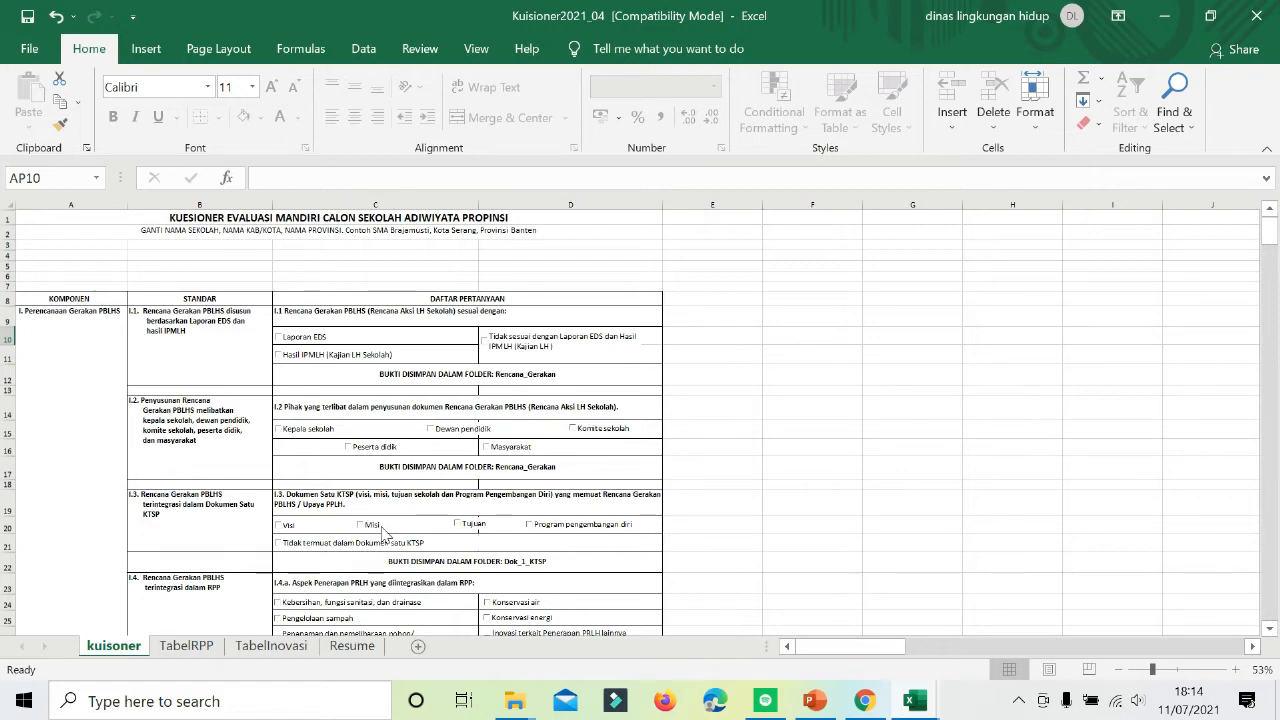
# Examine the subfolders of Pemenuhan Kriteria in the DOKUMEN ADIWIYATA SMPN folder and return to the questionnaire workbook.
pyautogui.click(517, 704)
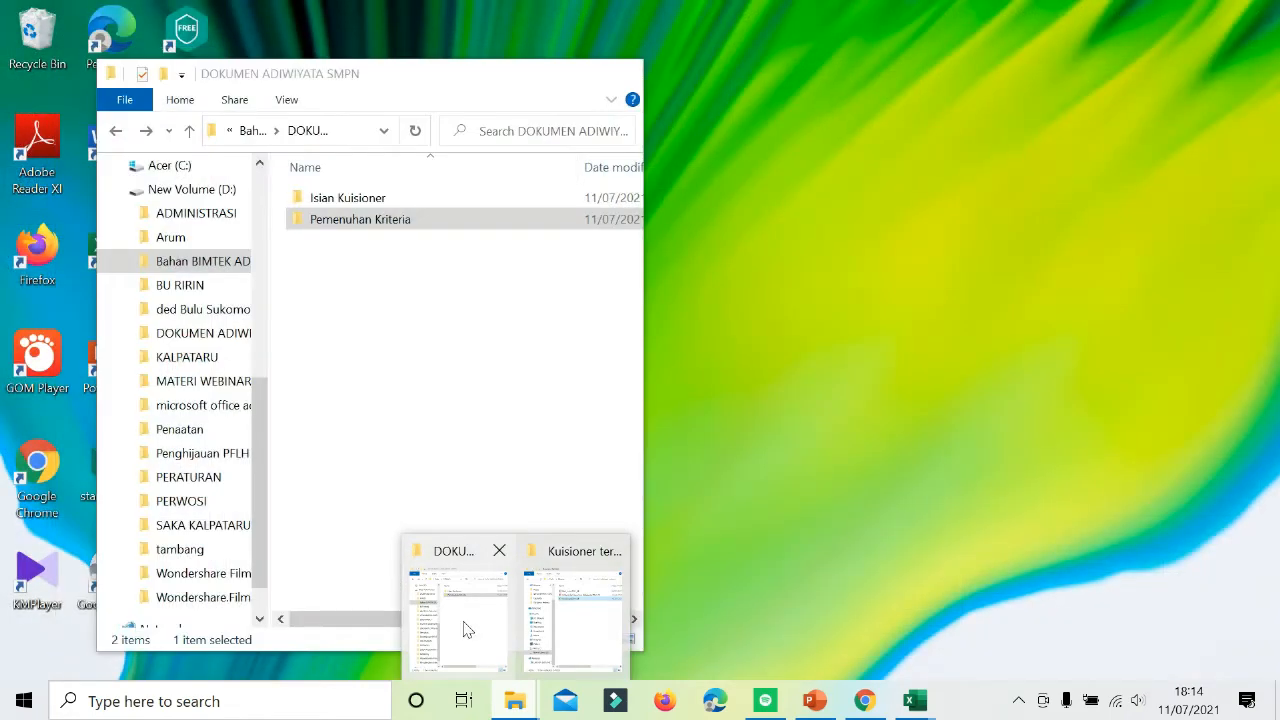
pyautogui.click(465, 628)
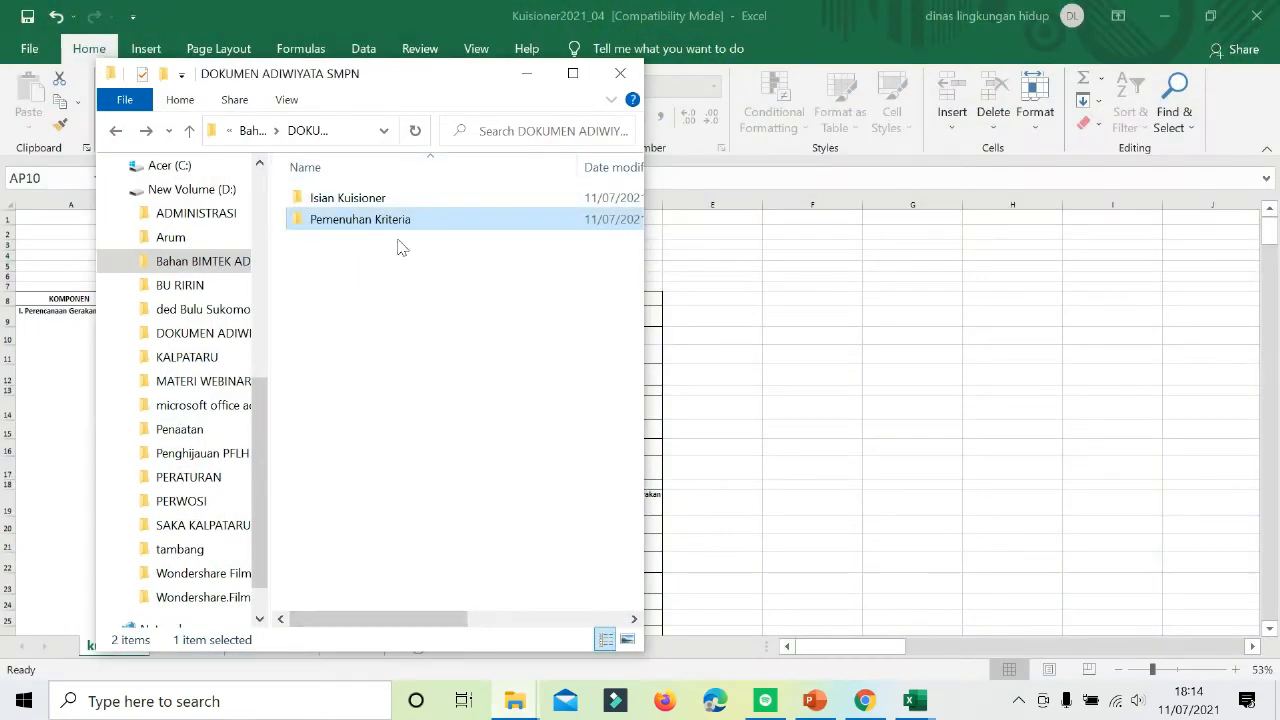
pyautogui.doubleClick(348, 221)
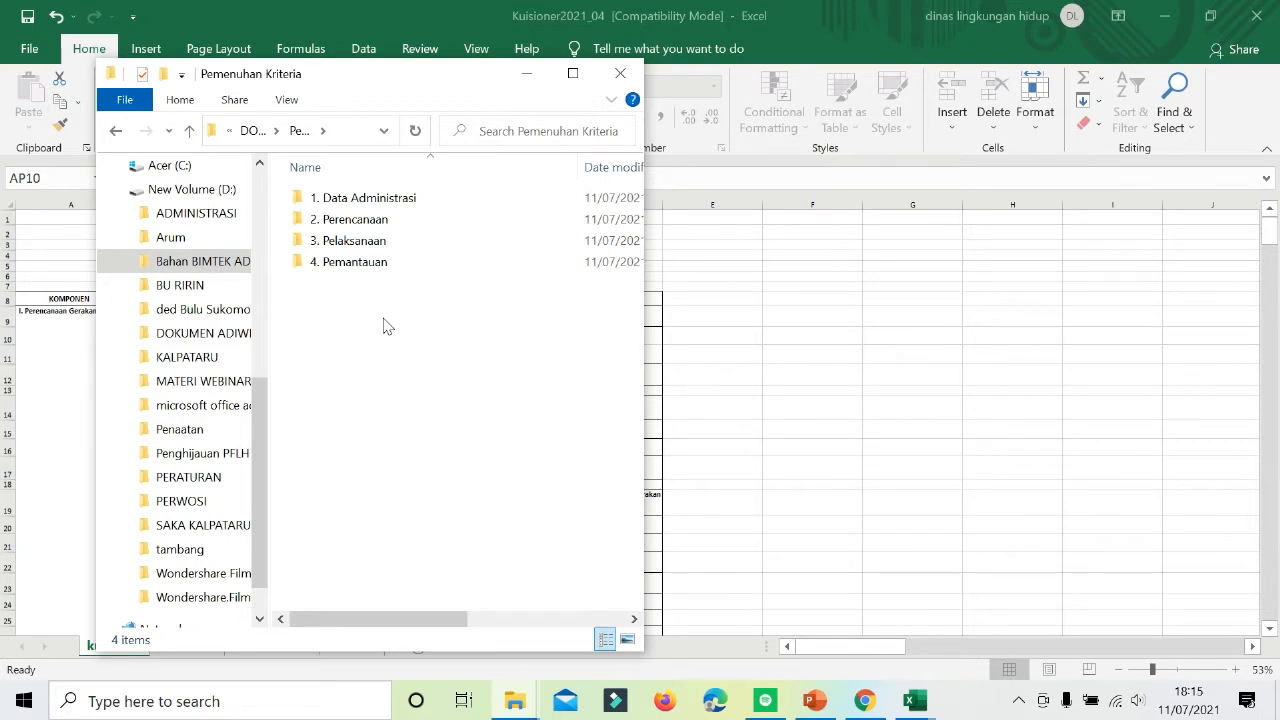
pyautogui.click(714, 320)
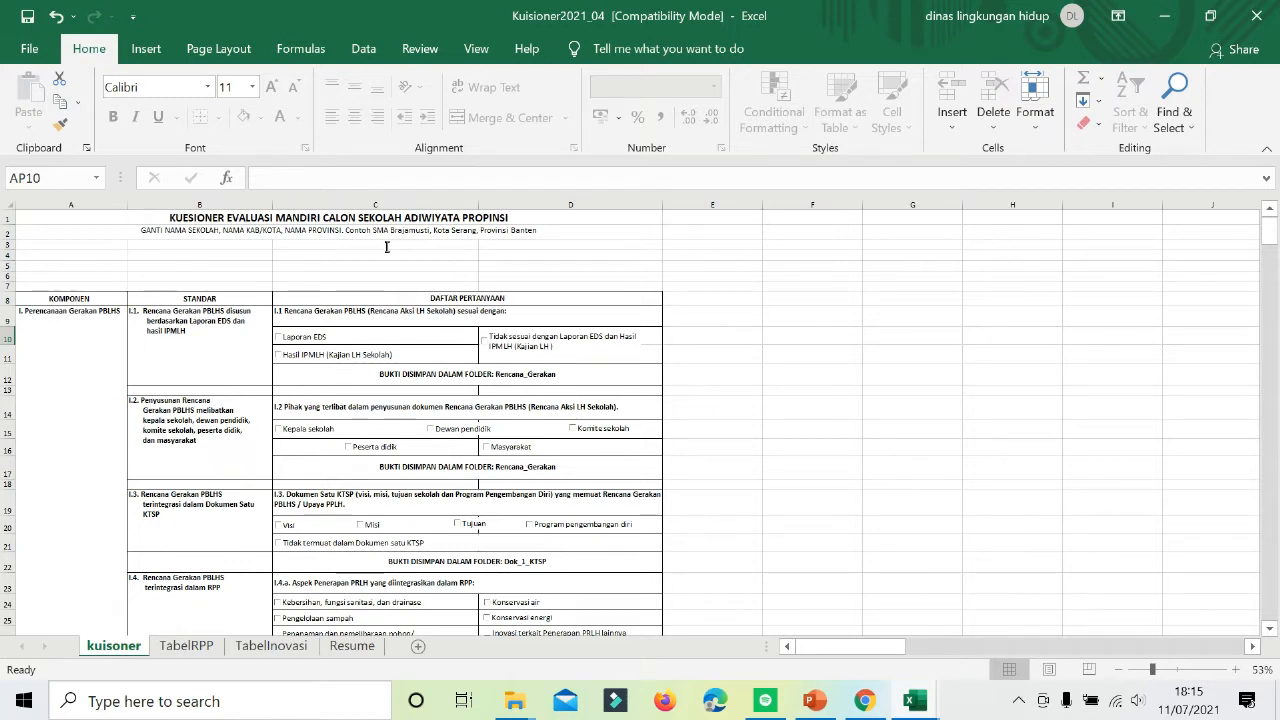
# Change the questionnaire title in cell A1 to "KUESIONER EVALUASI MANDIRI CALON SEKOLAH ADIWIYATA NASIONAL".
pyautogui.click(376, 219)
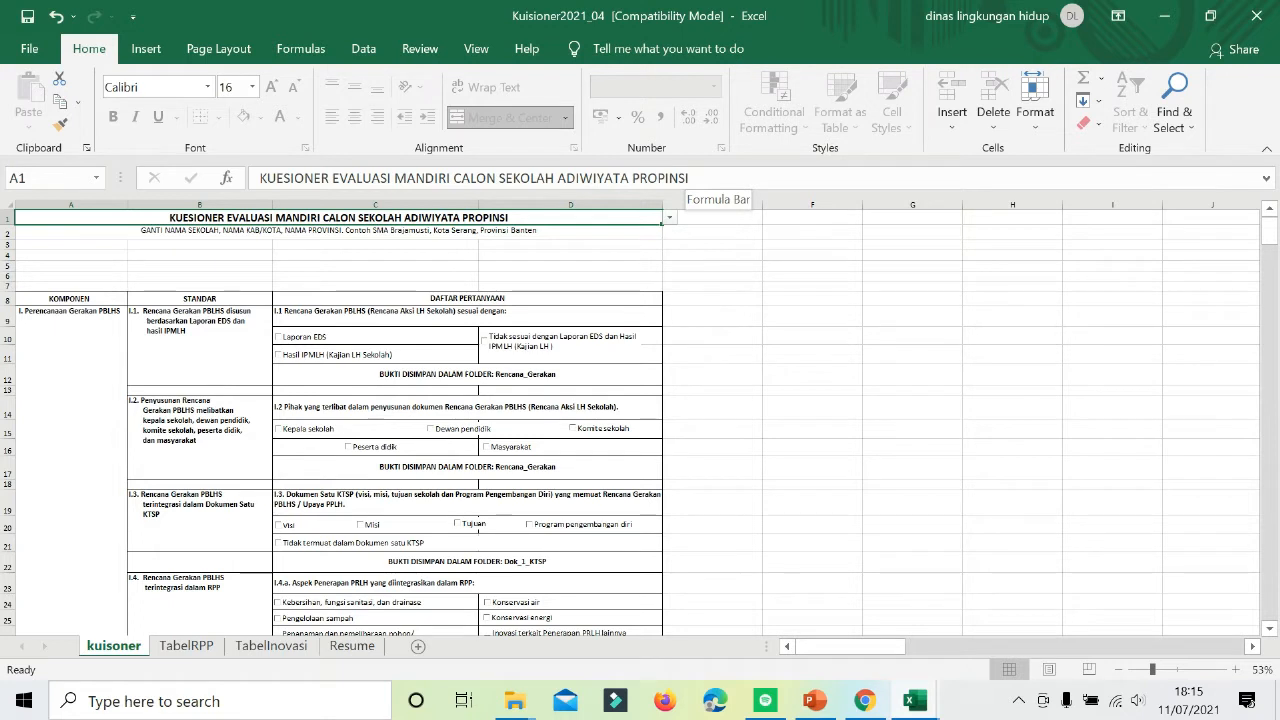
pyautogui.click(688, 179)
pyautogui.press('BackSpace')
pyautogui.press('BackSpace')
pyautogui.press('BackSpace')
pyautogui.press('BackSpace')
pyautogui.press('BackSpace')
pyautogui.press('BackSpace')
pyautogui.press('BackSpace')
pyautogui.press('BackSpace')
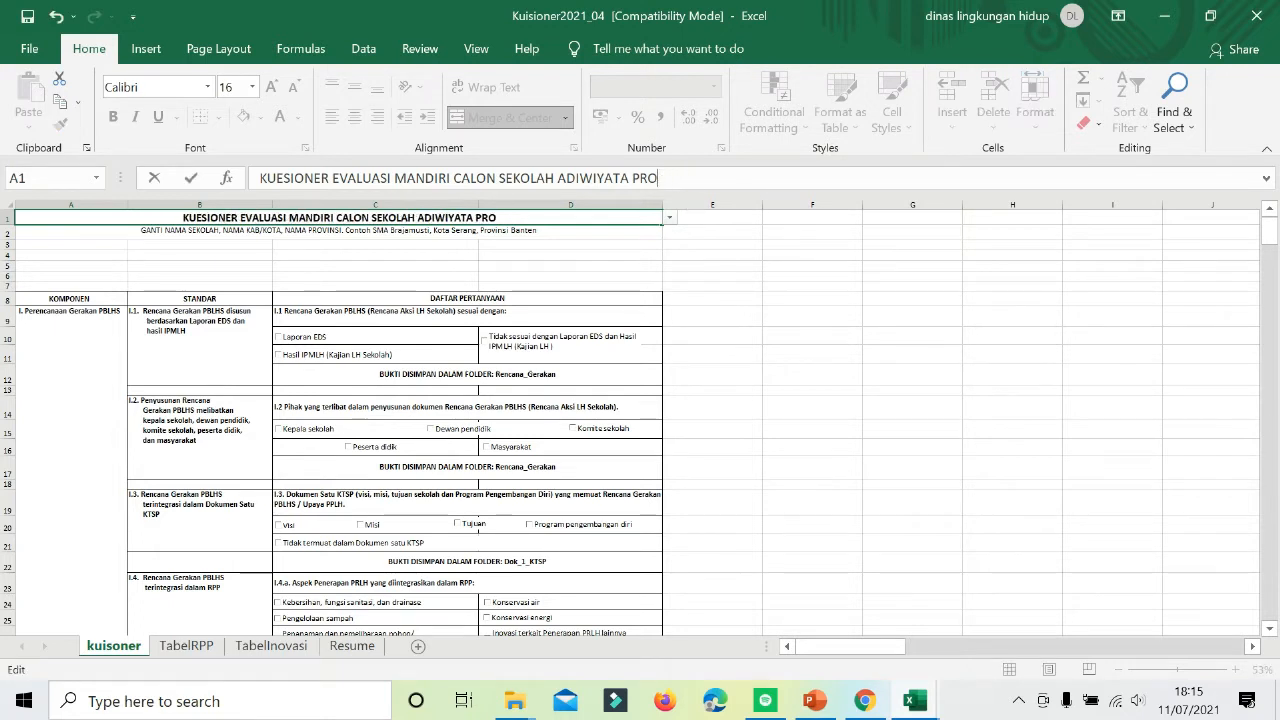
pyautogui.press('capslock')
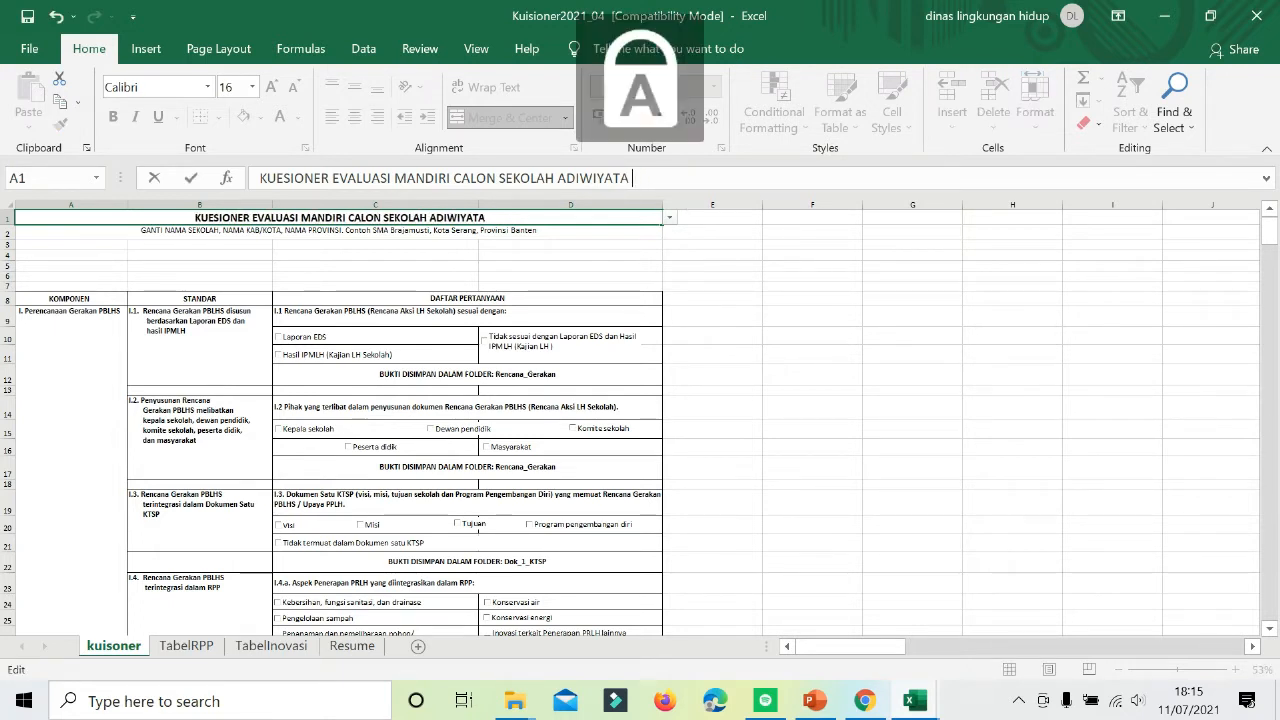
pyautogui.write('NASIONAL')
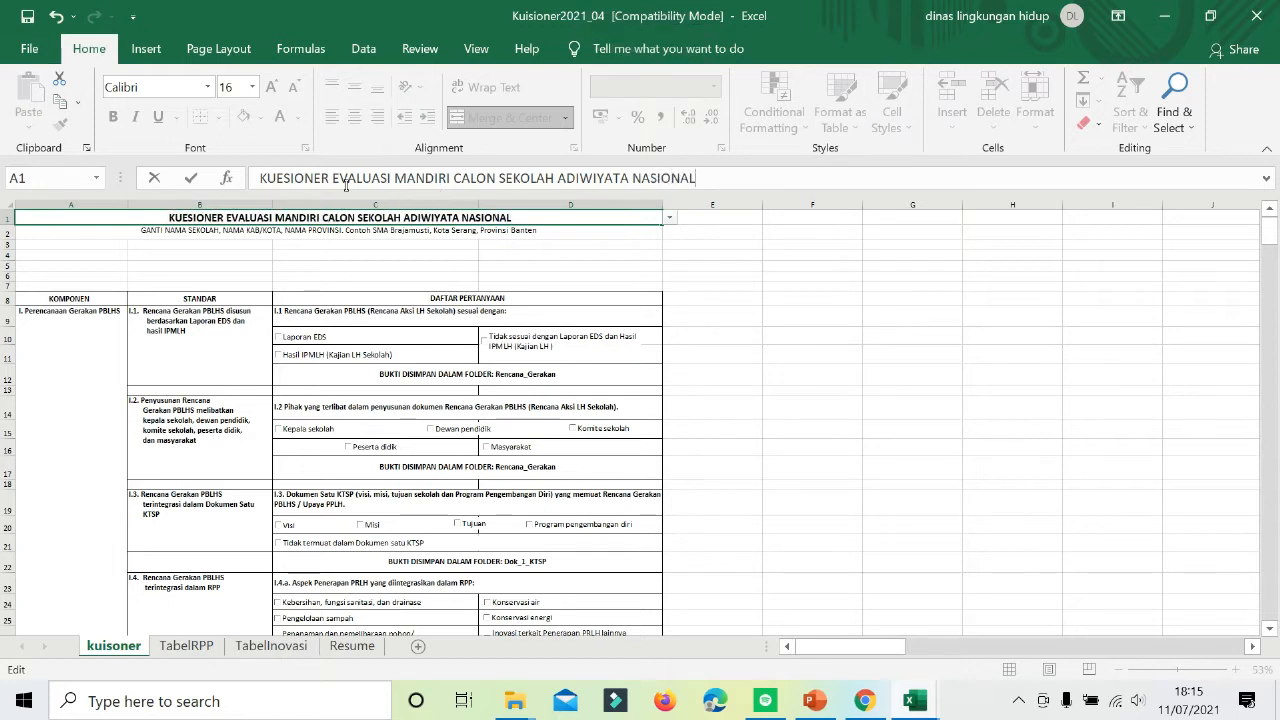
pyautogui.click(289, 230)
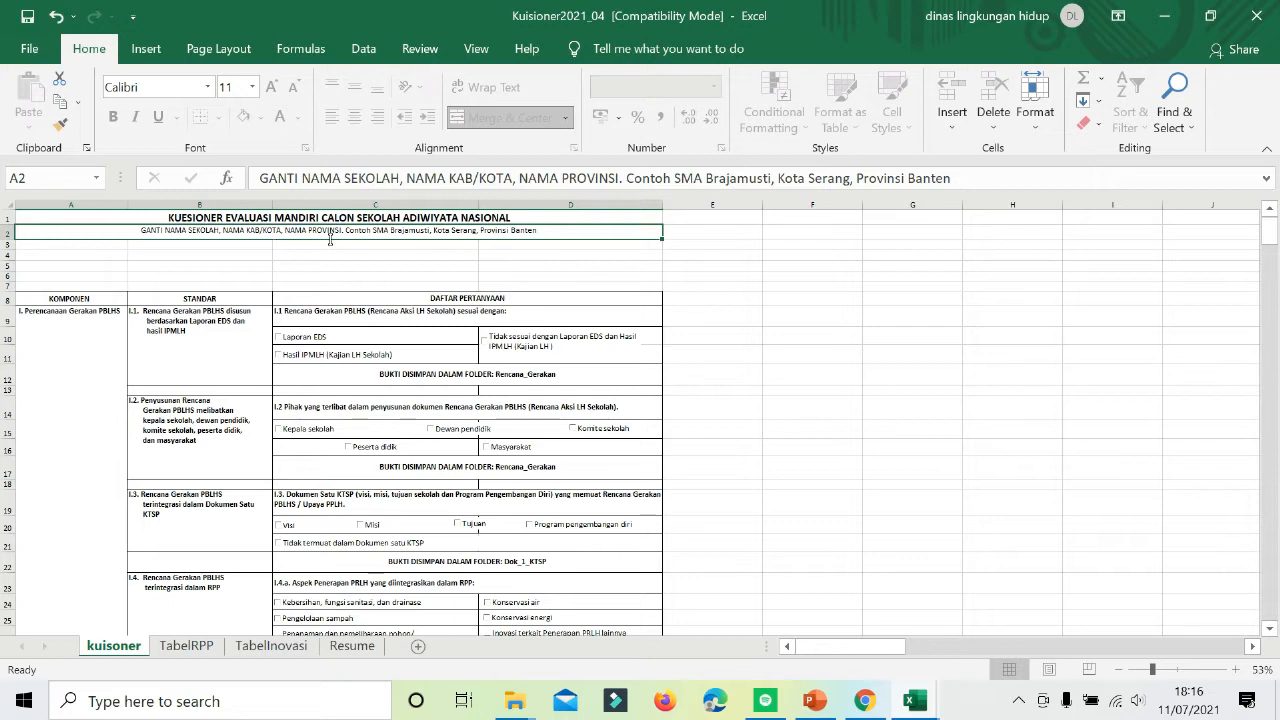
pyautogui.write('sman')
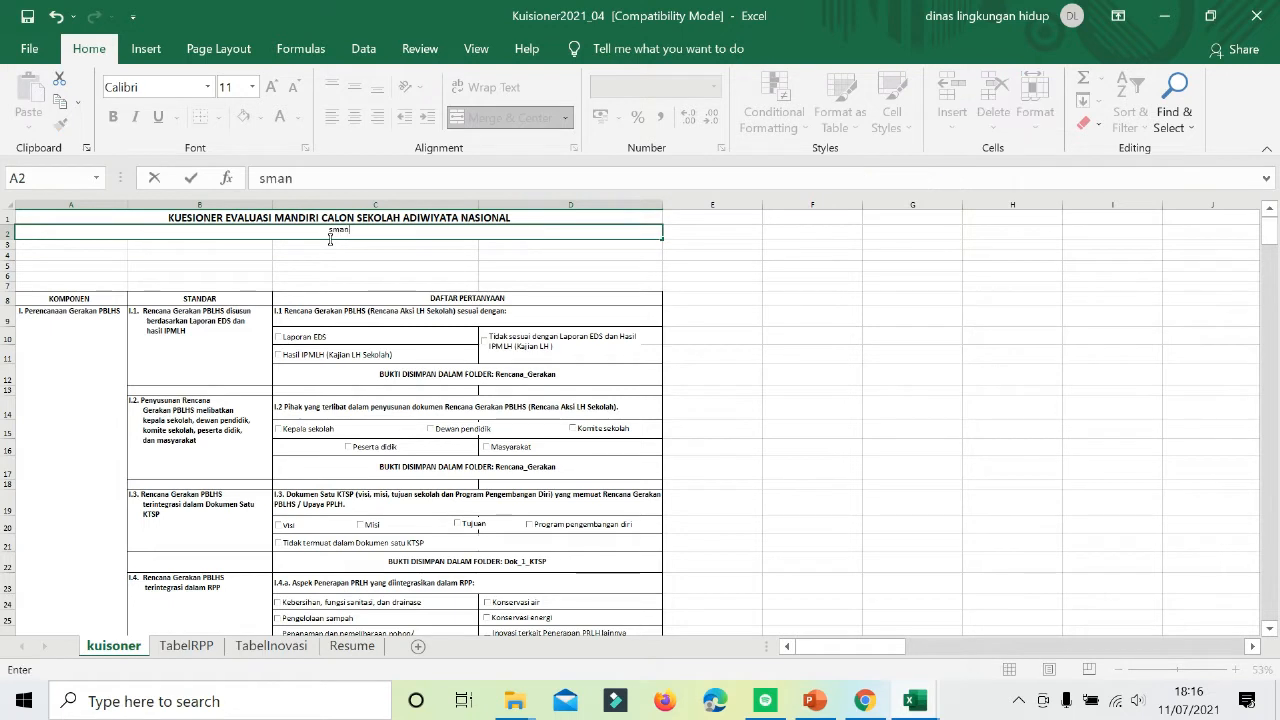
pyautogui.press('BackSpace')
pyautogui.press('BackSpace')
pyautogui.press('BackSpace')
pyautogui.press('BackSpace')
pyautogui.press('BackSpace')
pyautogui.press('capslock')
pyautogui.write('a')
pyautogui.press('BackSpace')
# Enter the school identity "SMAN A, KABUPATEN MAGETAN, PROVINSI JAWA TIMUR" in cell A2.
pyautogui.press('capslock')
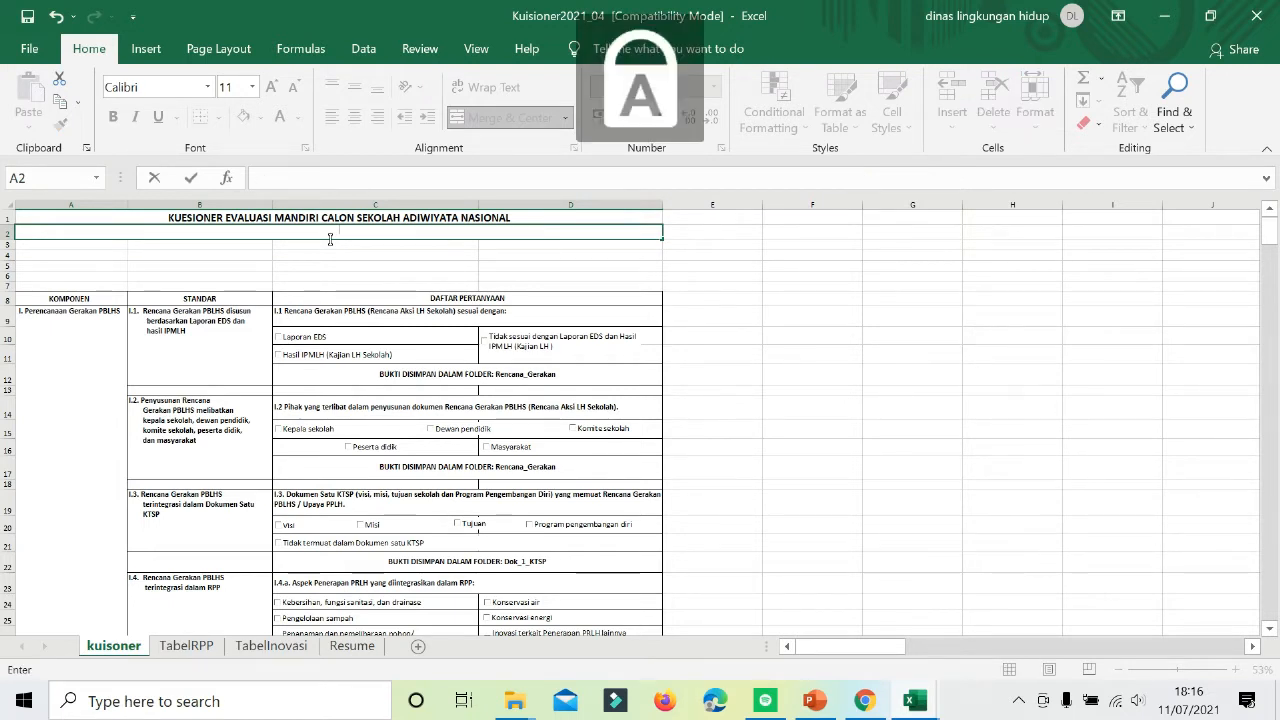
pyautogui.write('SMA')
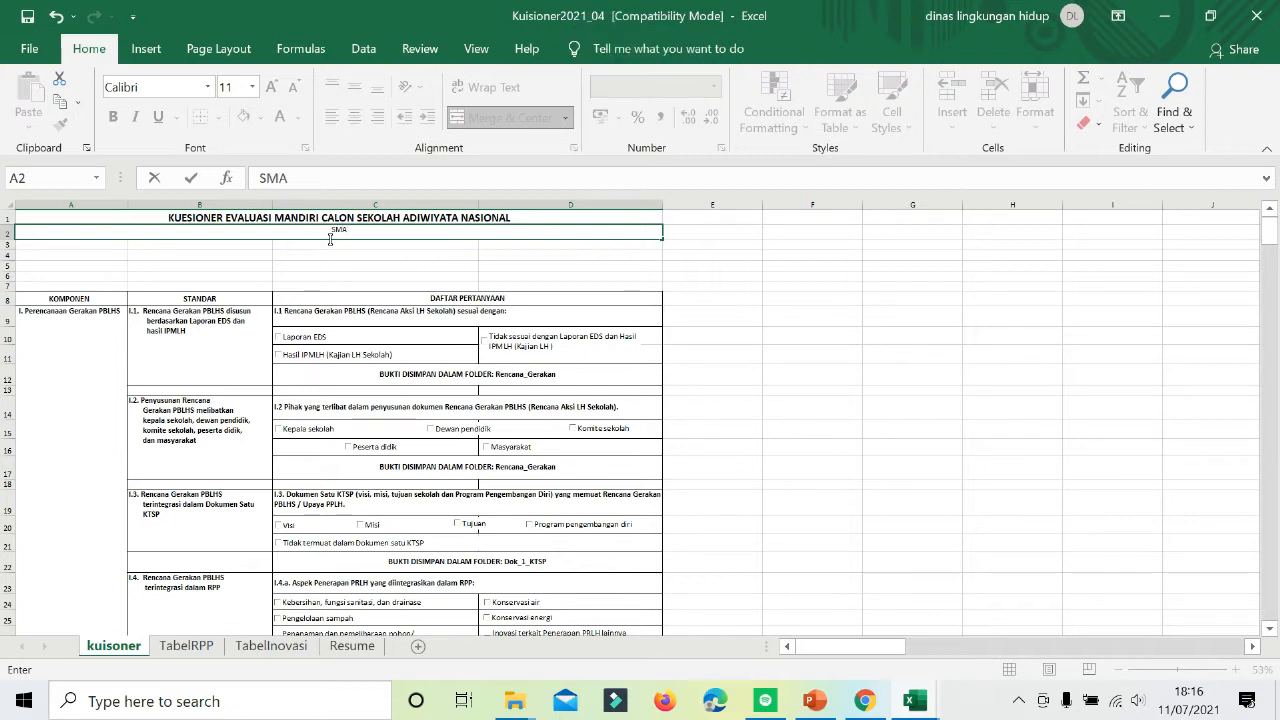
pyautogui.write('N A, KABUPATEN MAGET')
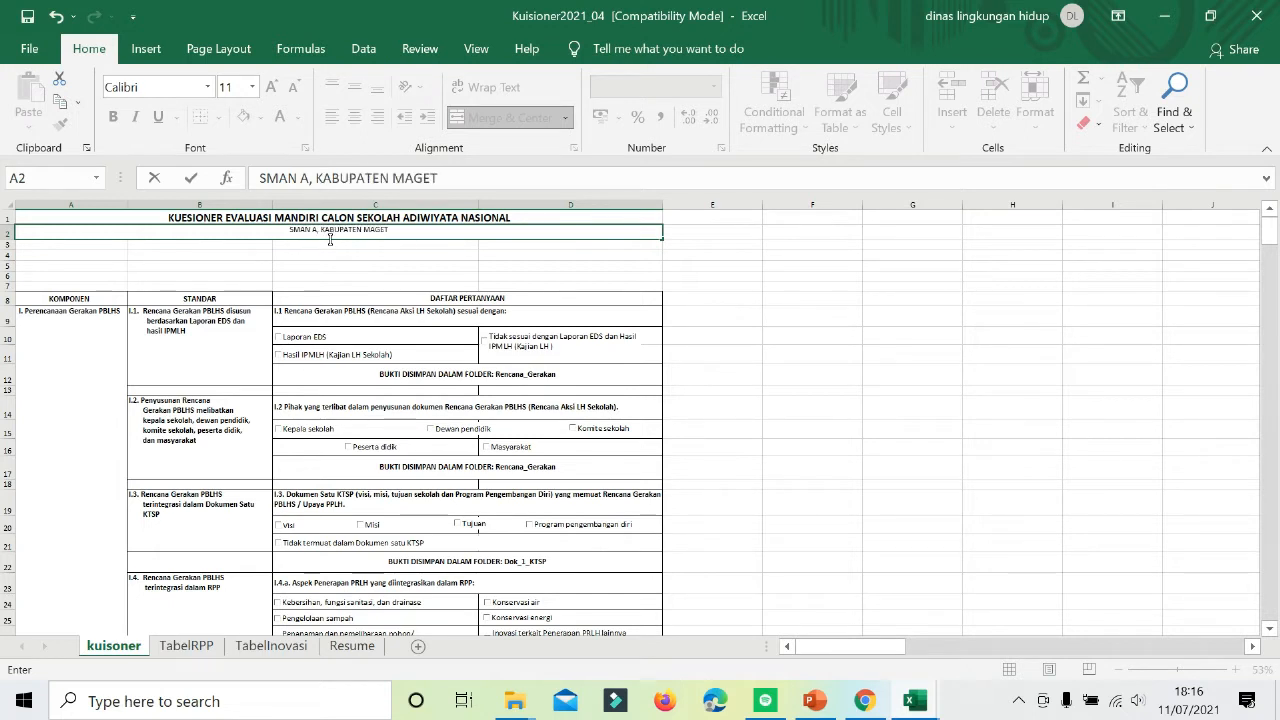
pyautogui.write('AN, ')
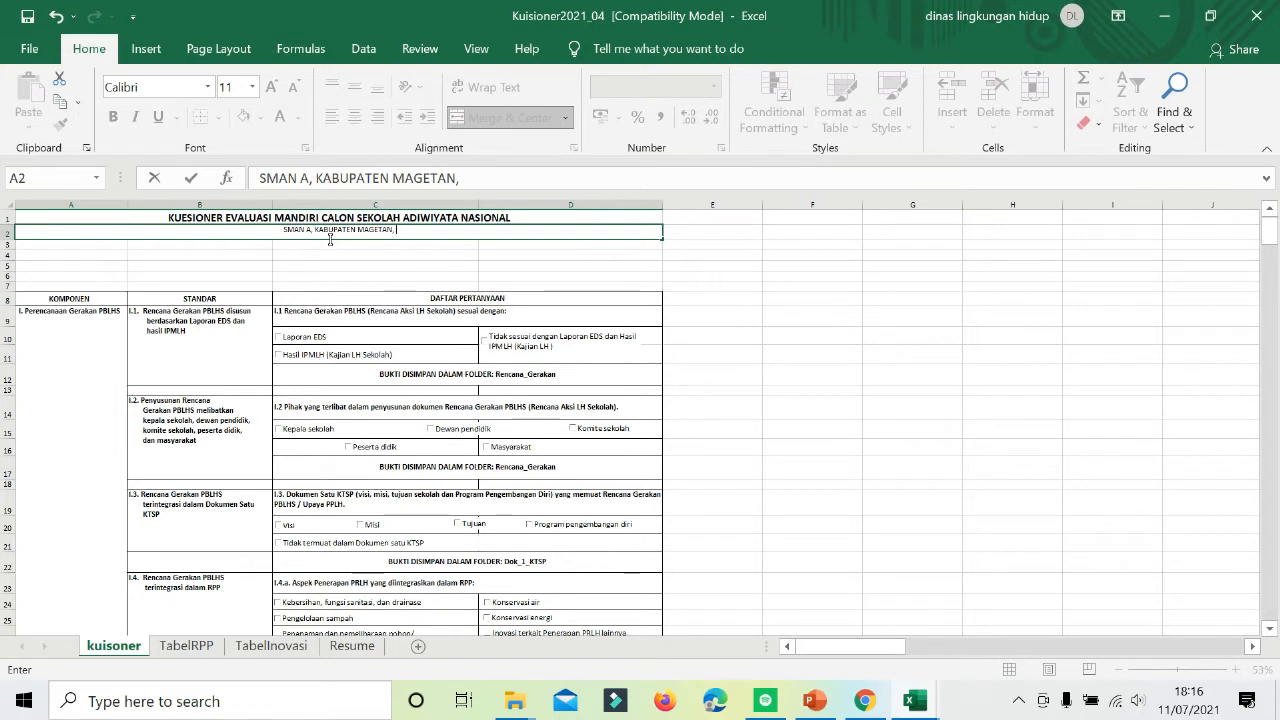
pyautogui.write('PRO')
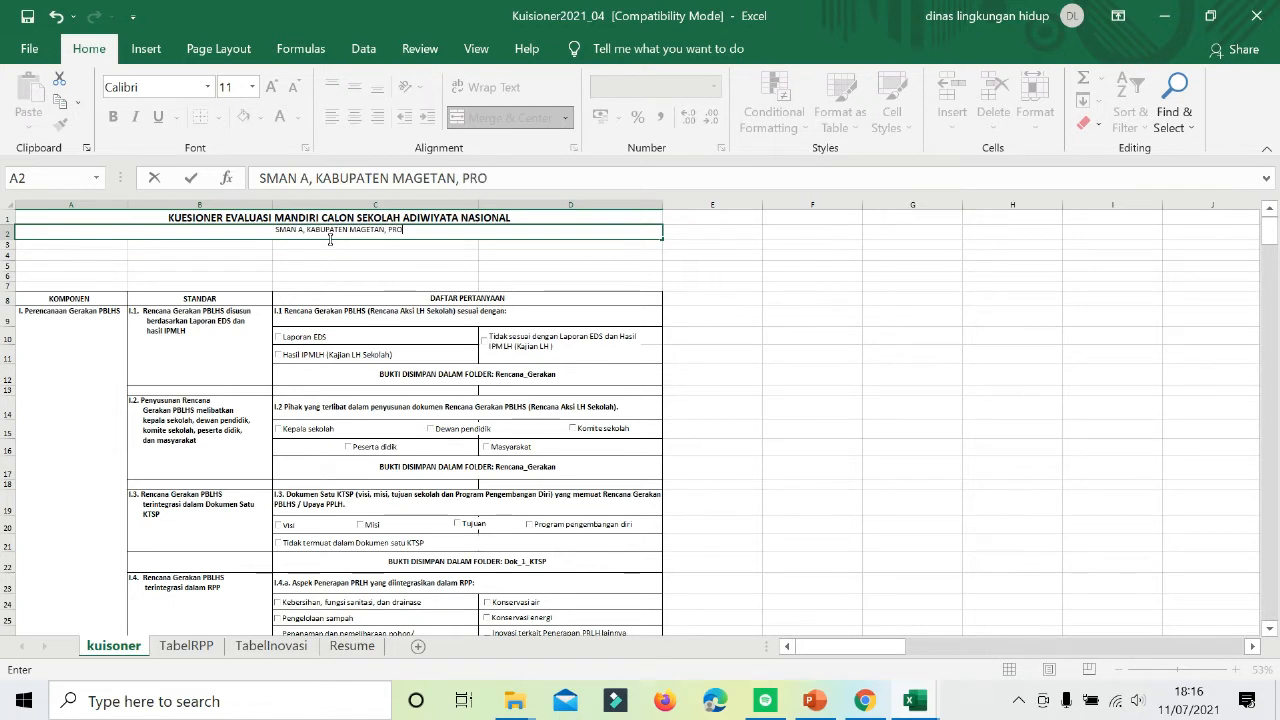
pyautogui.write('VINSI JAWA ')
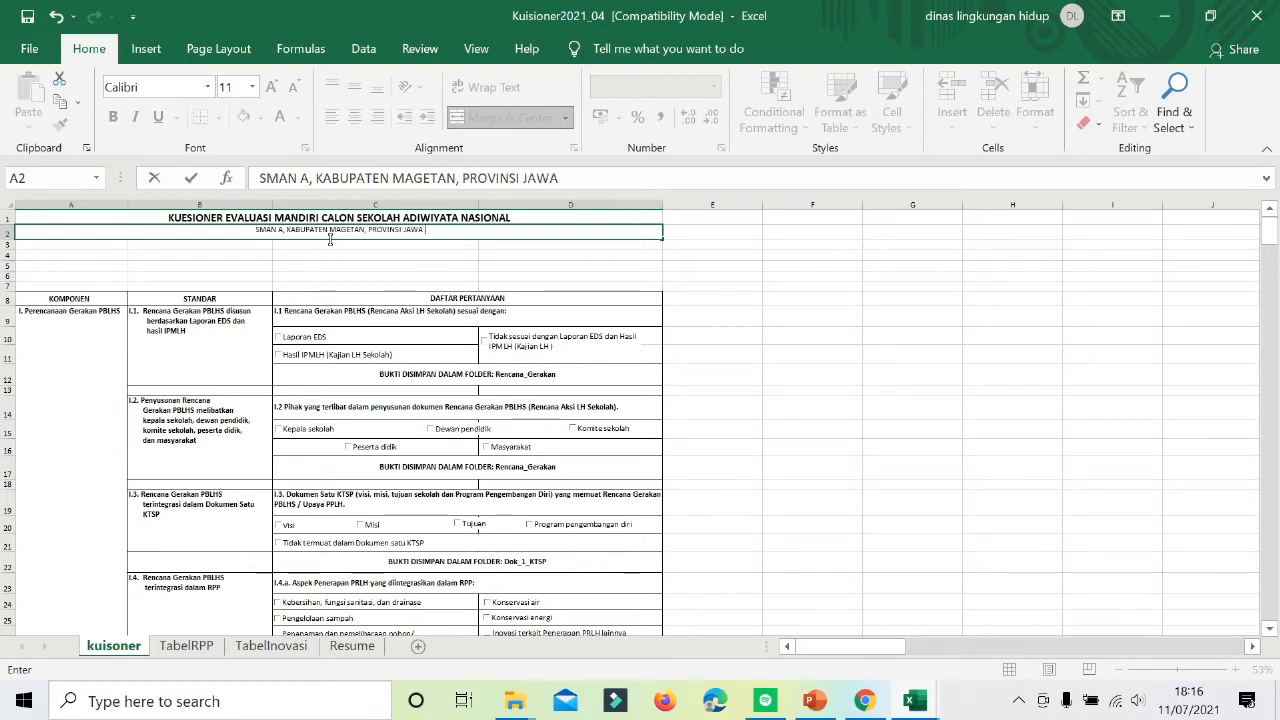
pyautogui.write('TIMUR')
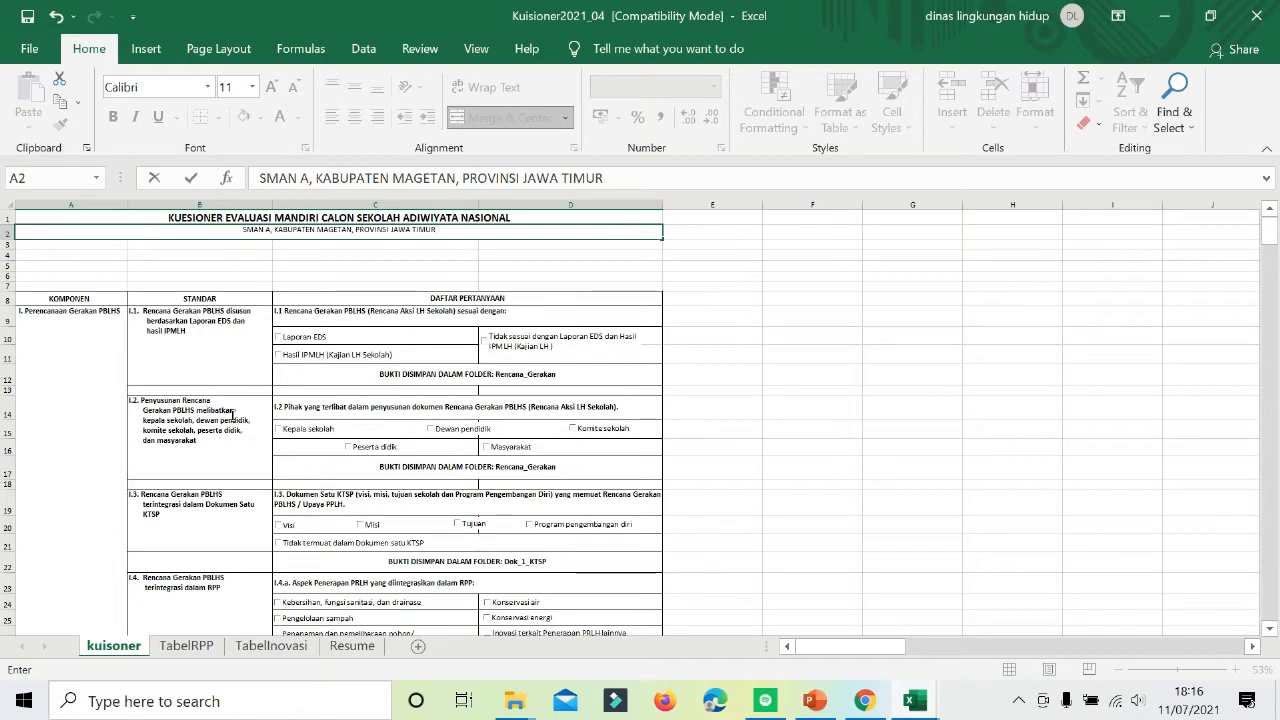
# Examine the 2. Perencanaan evidence folder and its Rencana Aksi LH Hasil kajian LH subfolder, and return to the questionnaire workbook.
pyautogui.scroll(-1, 149, 361)
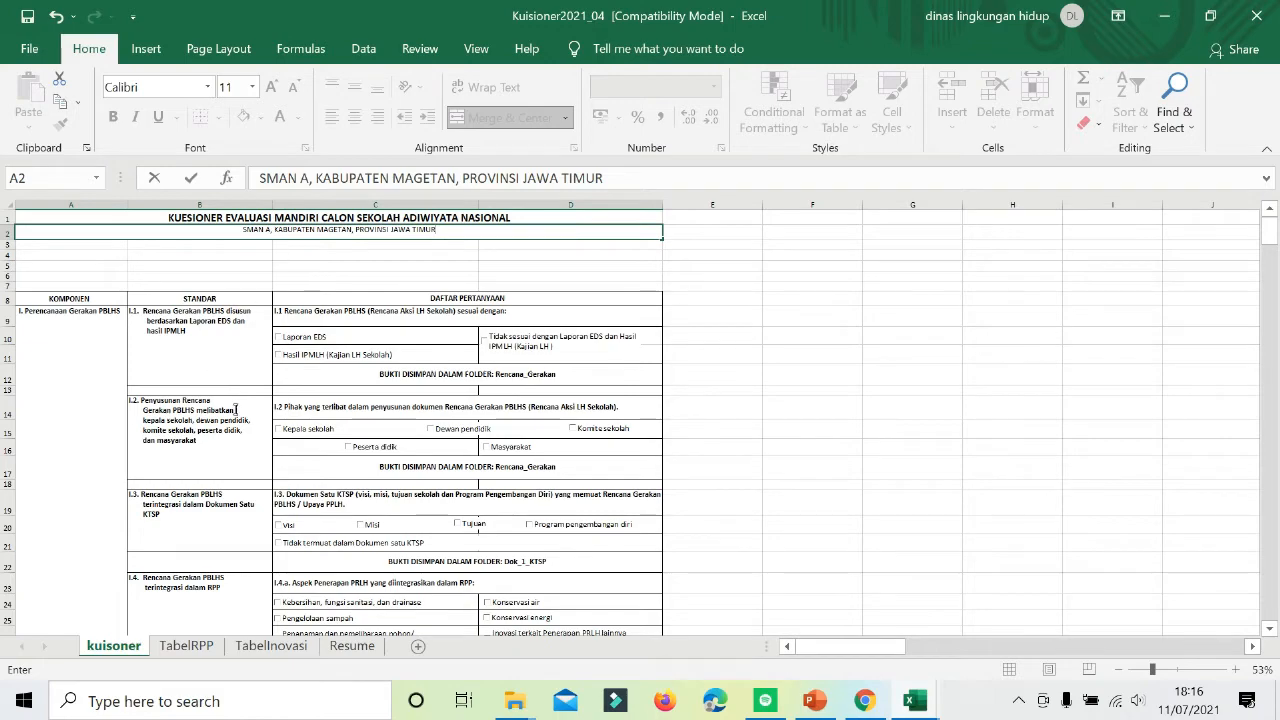
pyautogui.scroll(-1, 234, 480)
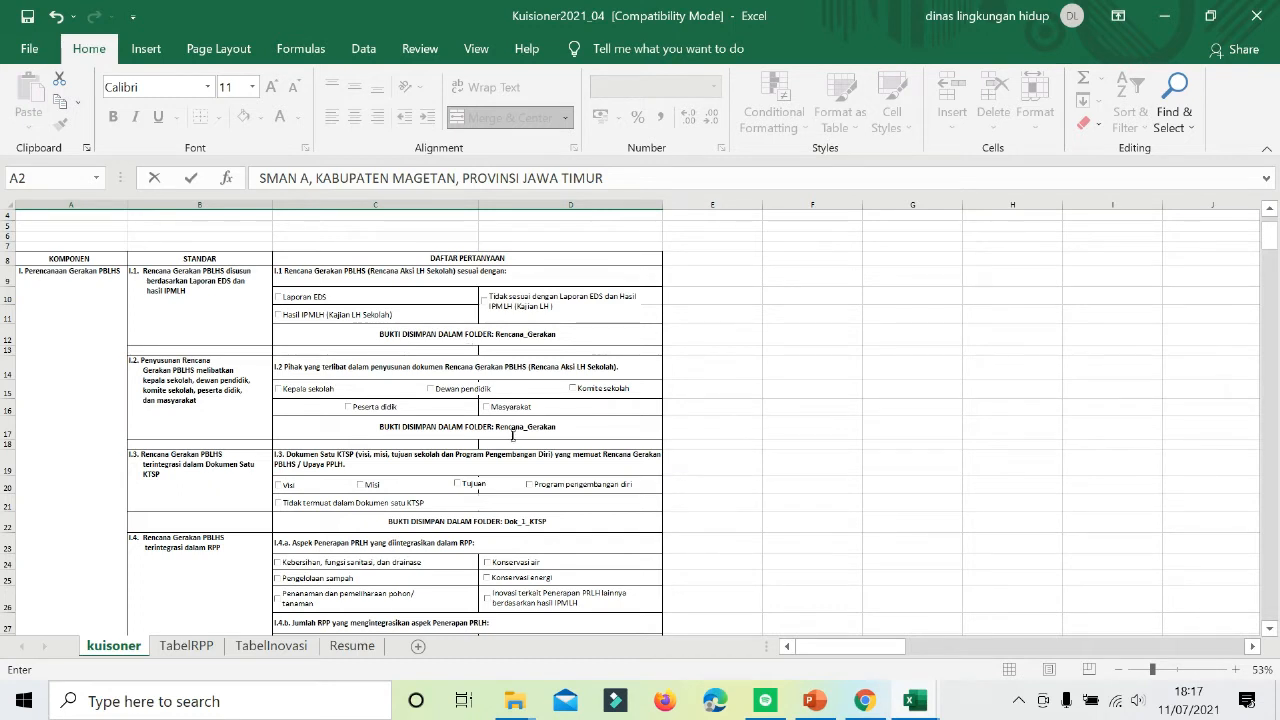
pyautogui.moveTo(517, 707)
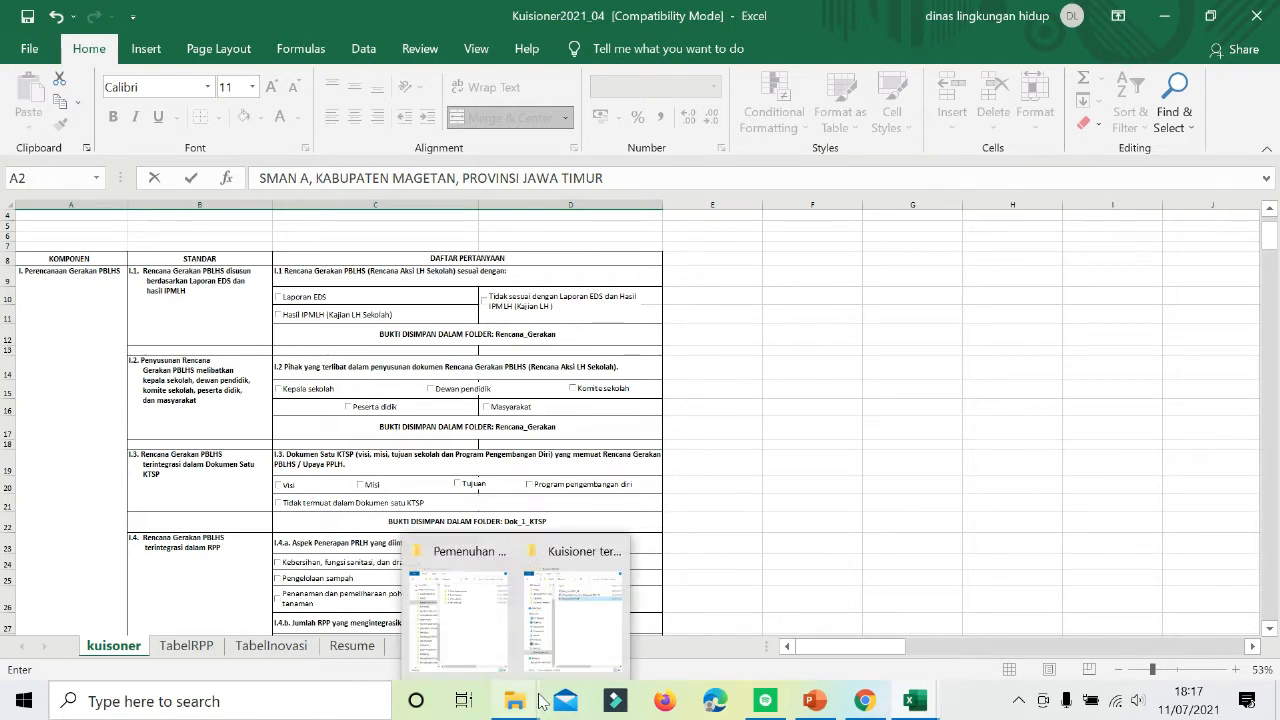
pyautogui.moveTo(500, 630)
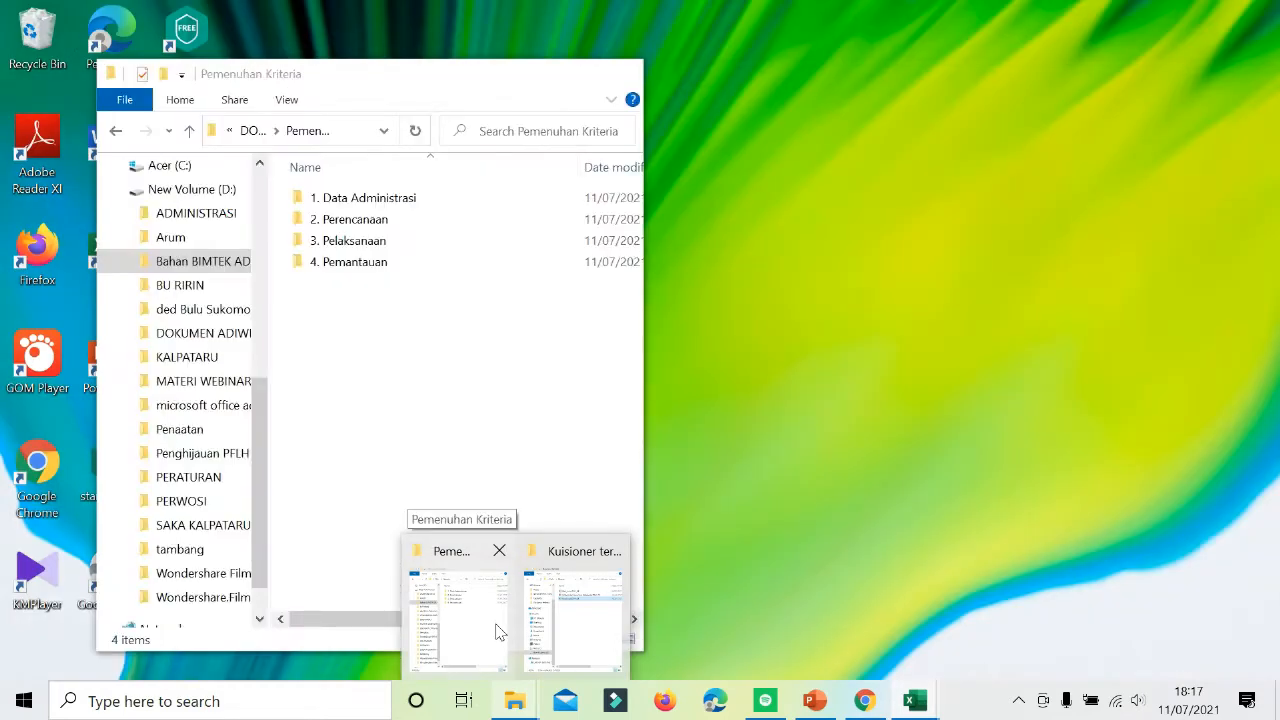
pyautogui.click(500, 630)
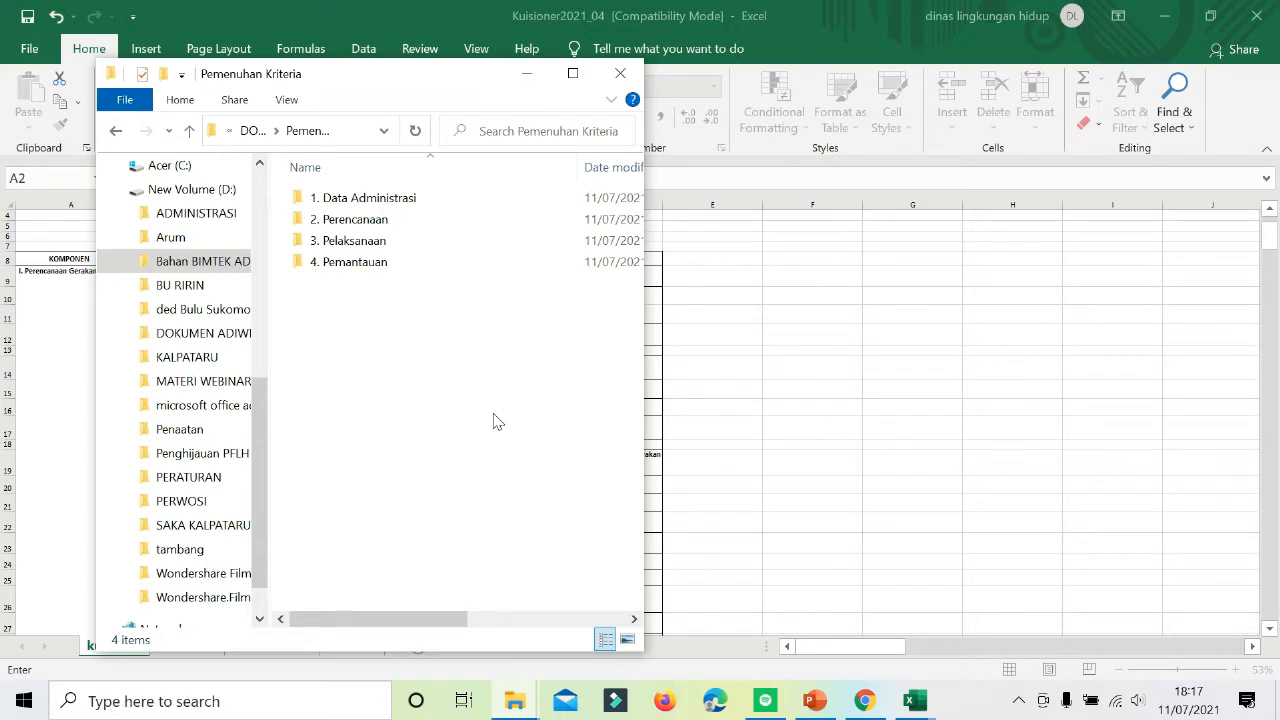
pyautogui.doubleClick(393, 219)
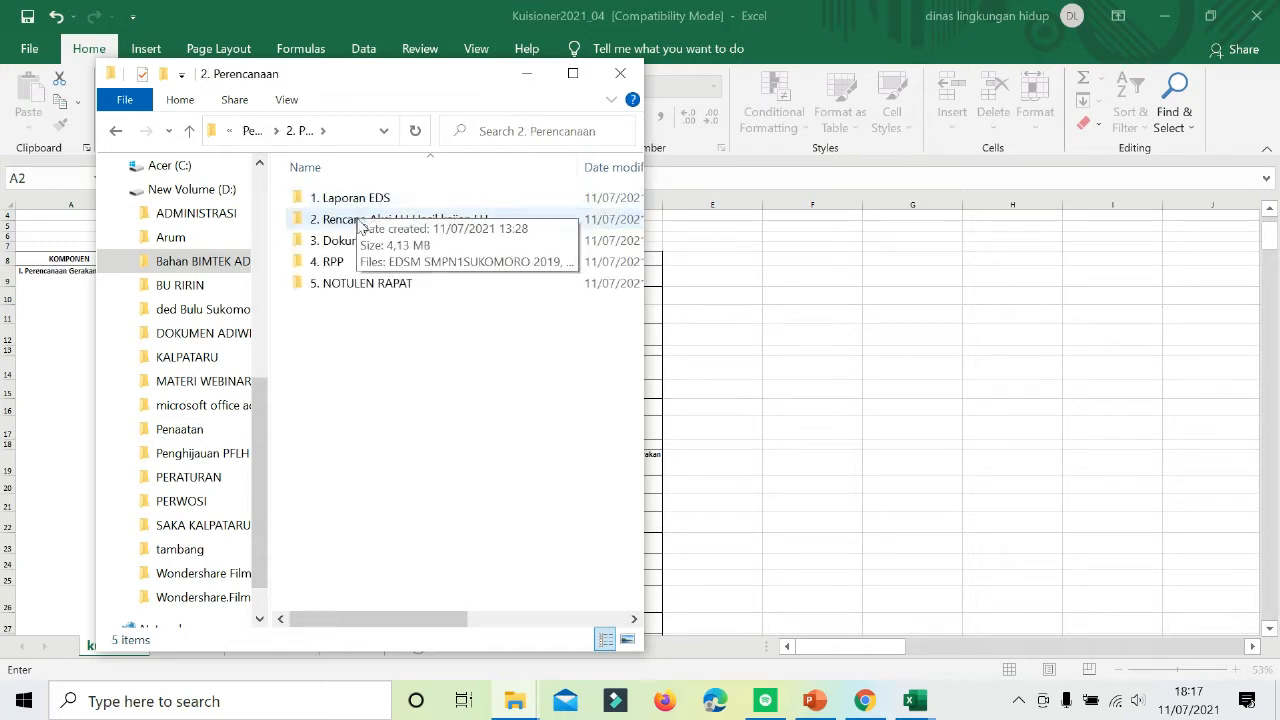
pyautogui.doubleClick(357, 228)
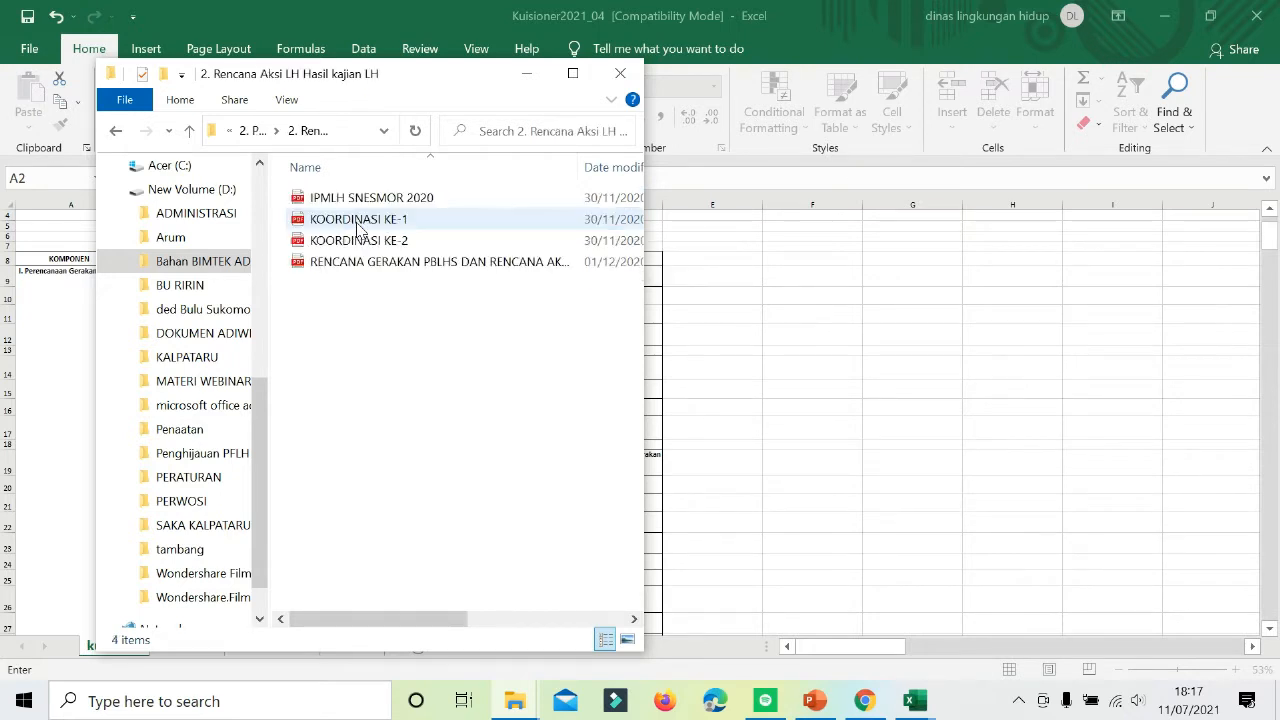
pyautogui.click(115, 131)
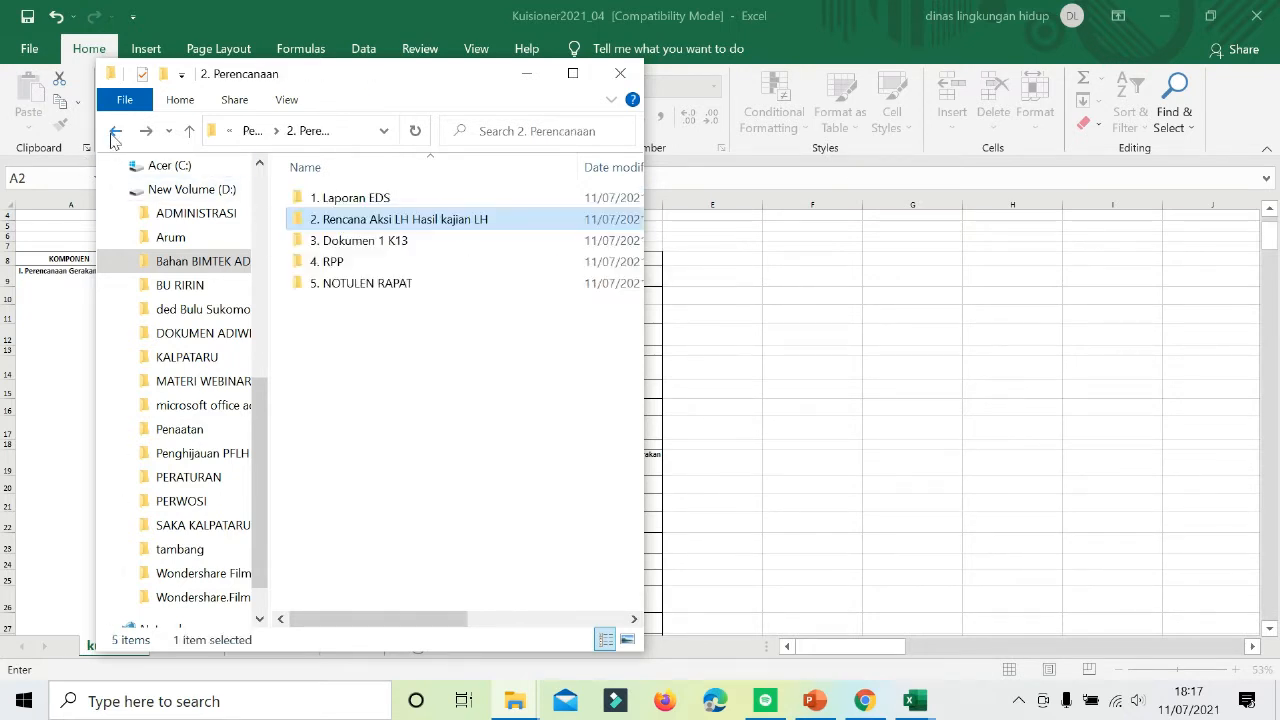
pyautogui.click(528, 73)
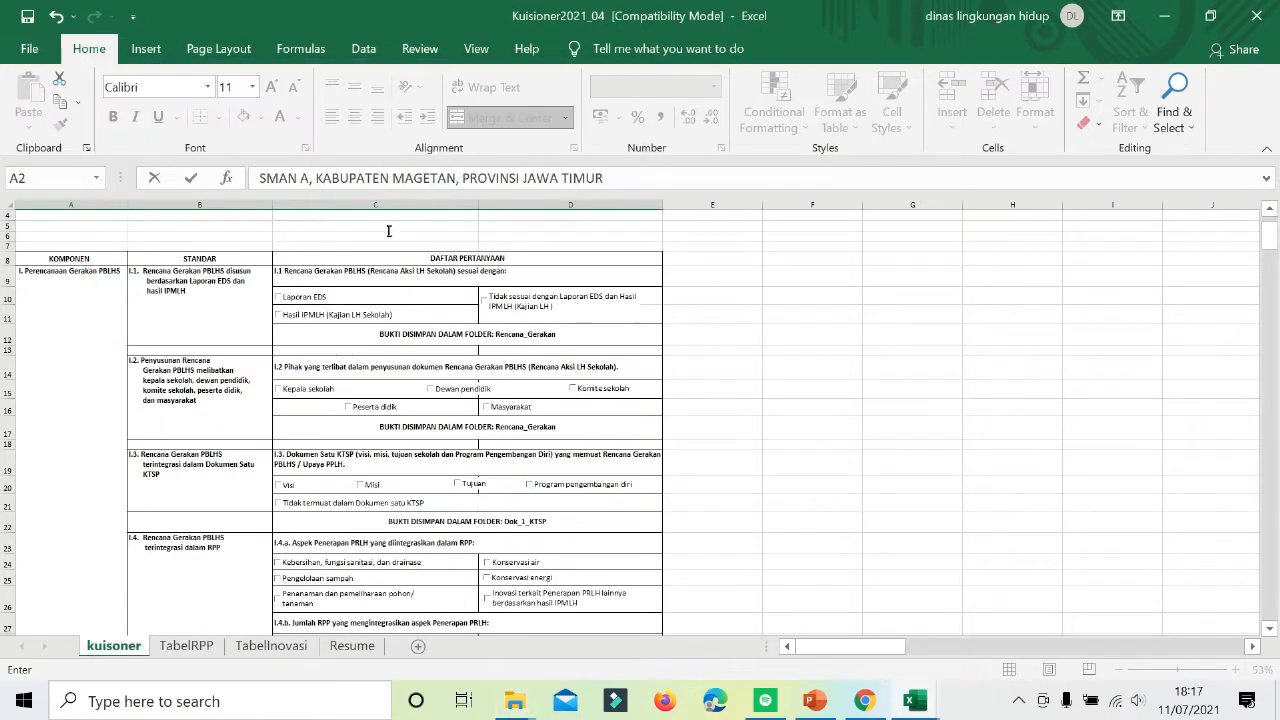
# Tick Laporan EDS and Hasil IPMLH for question I.1, and Kepala sekolah, Dewan pendidik, Komite sekolah, Peserta didik and Masyarakat for question I.2.
pyautogui.click(299, 298)
pyautogui.click(296, 316)
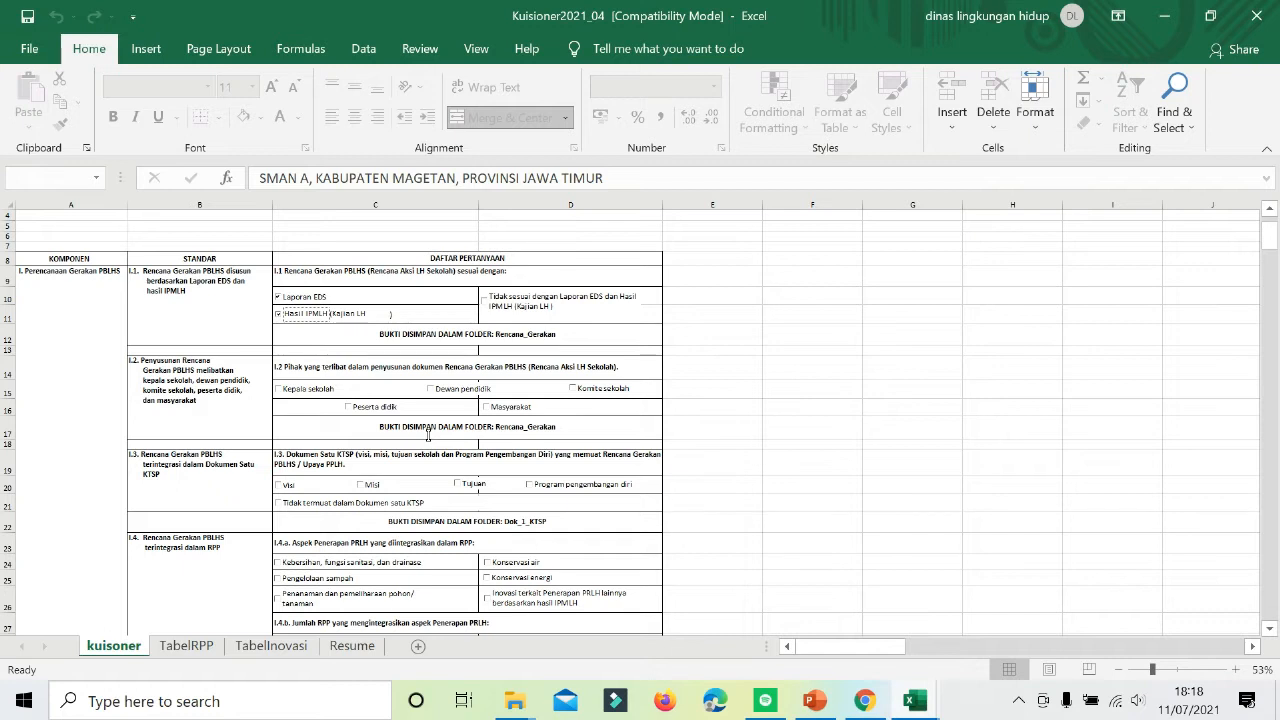
pyautogui.click(336, 390)
pyautogui.click(438, 390)
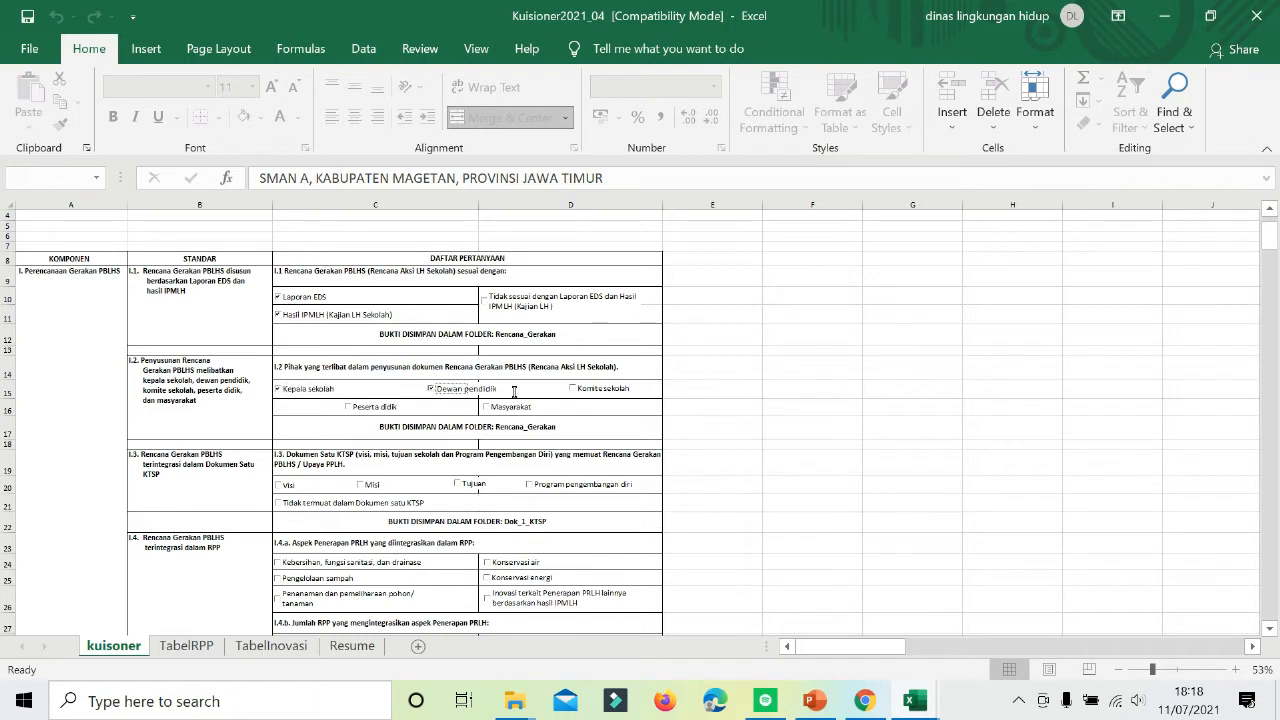
pyautogui.click(580, 393)
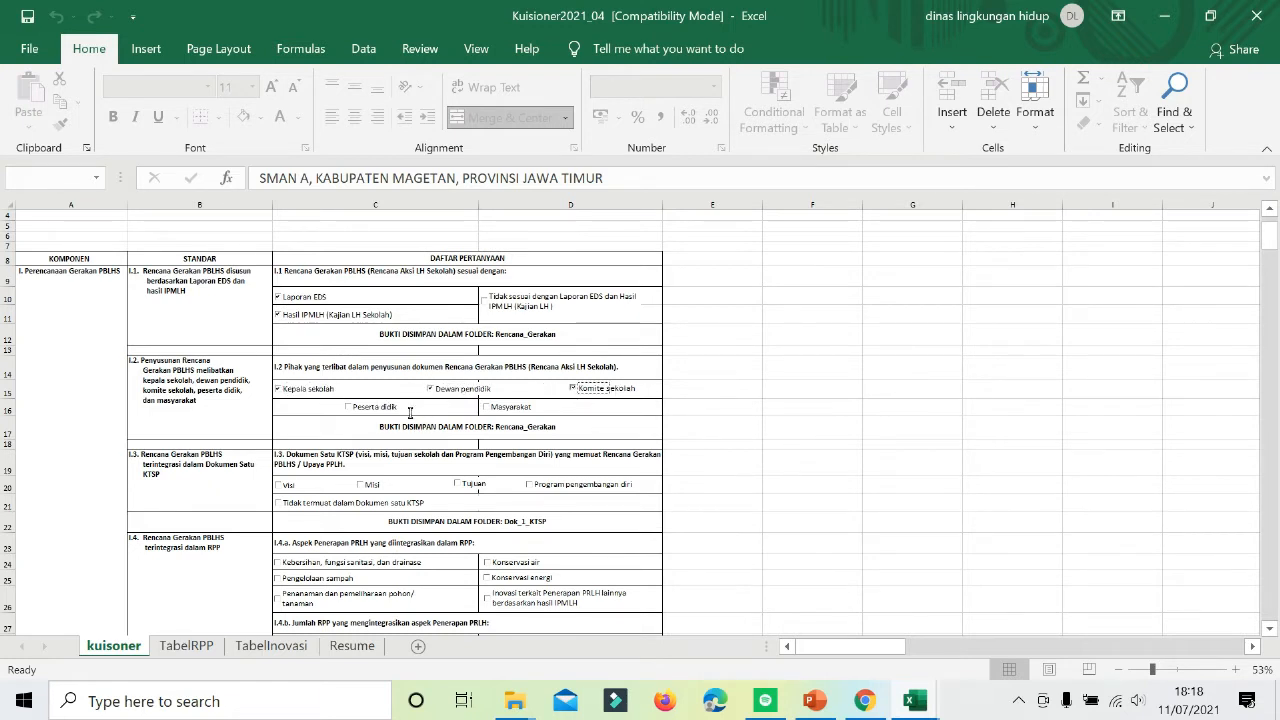
pyautogui.click(490, 412)
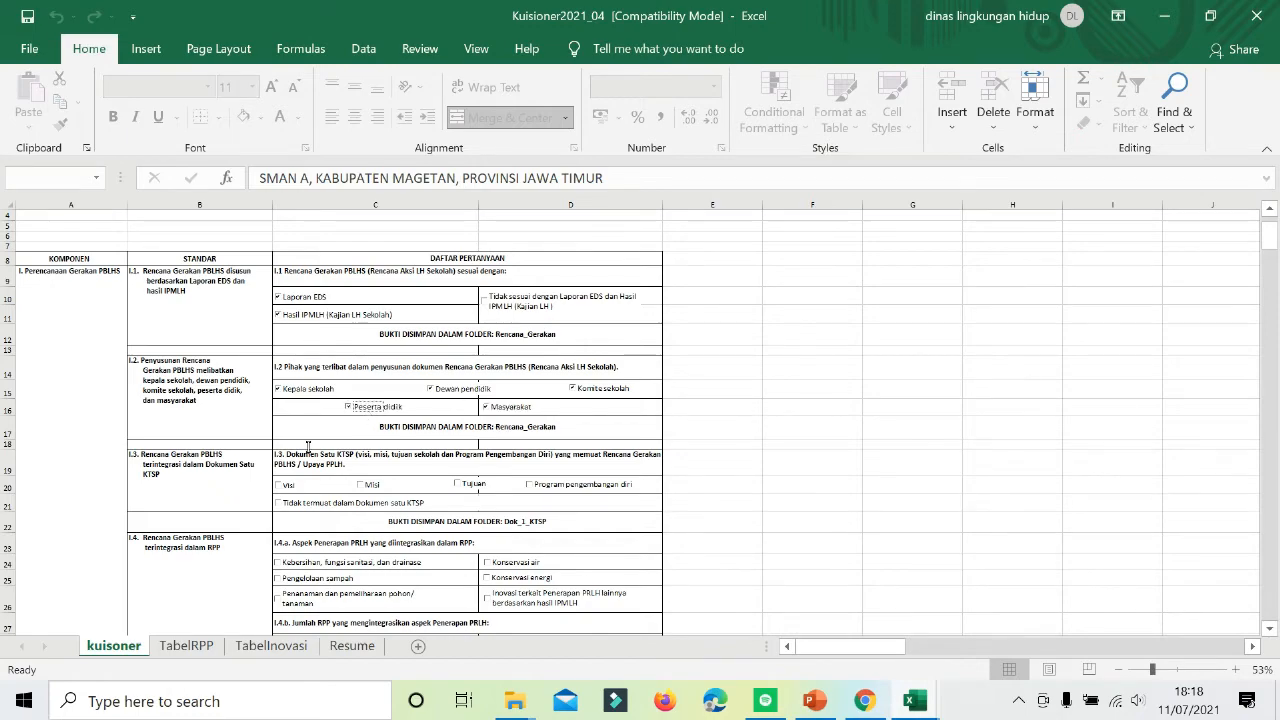
# Tick Visi and Misi for question I.3 on the Dokumen Satu KTSP.
pyautogui.scroll(-2, 287, 487)
pyautogui.scroll(-1, 286, 487)
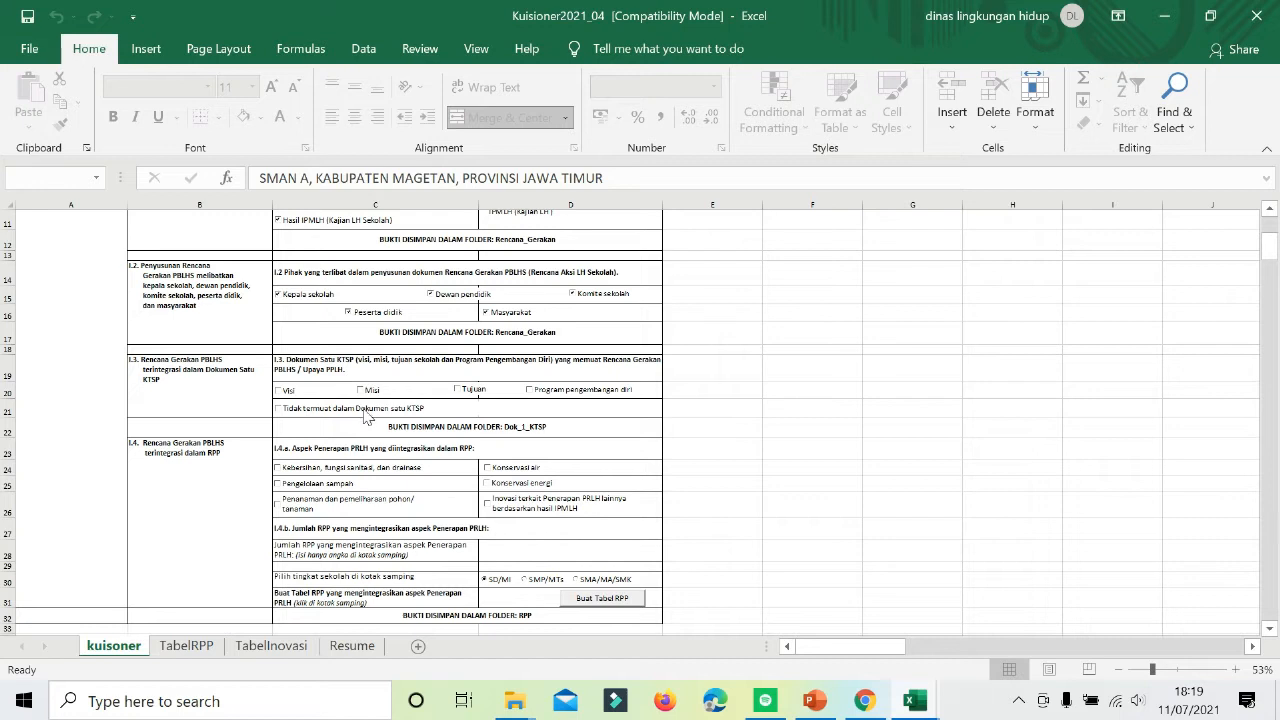
pyautogui.click(288, 390)
pyautogui.click(364, 396)
# Examine the 3. Dokumen 1 K13 evidence folder inside 2. Perencanaan and return to the questionnaire workbook.
pyautogui.moveTo(535, 712)
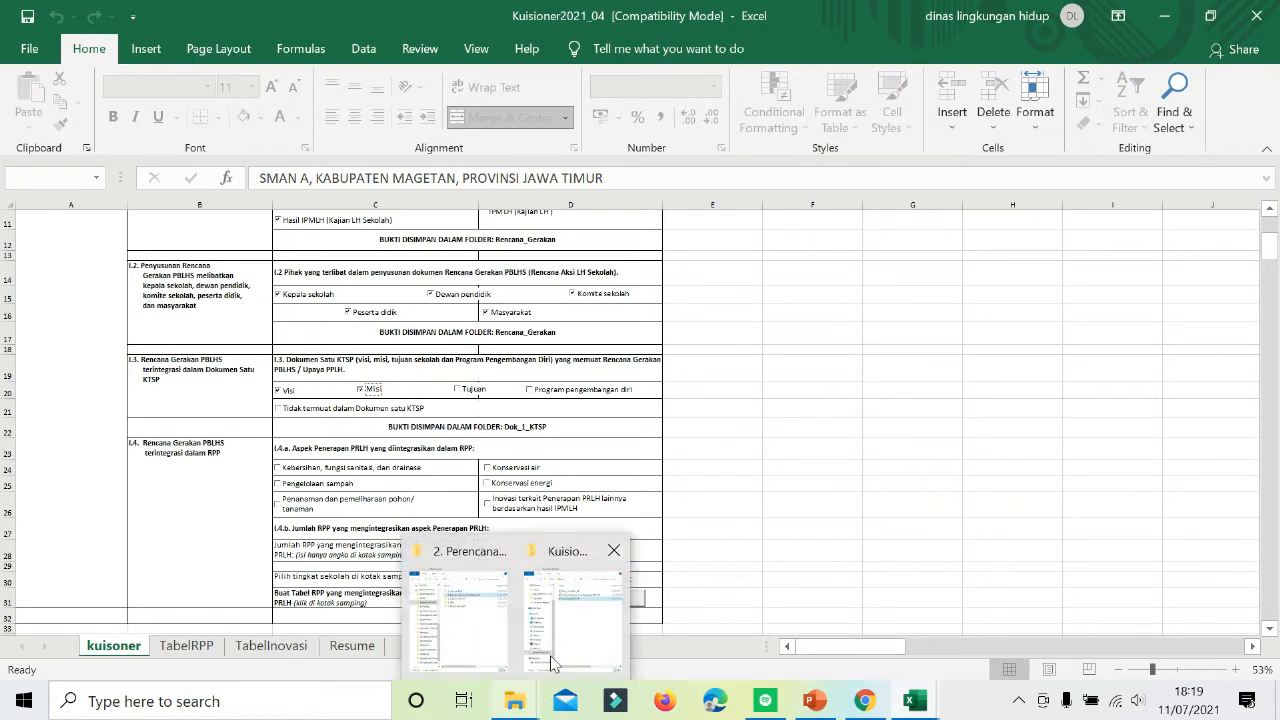
pyautogui.click(551, 656)
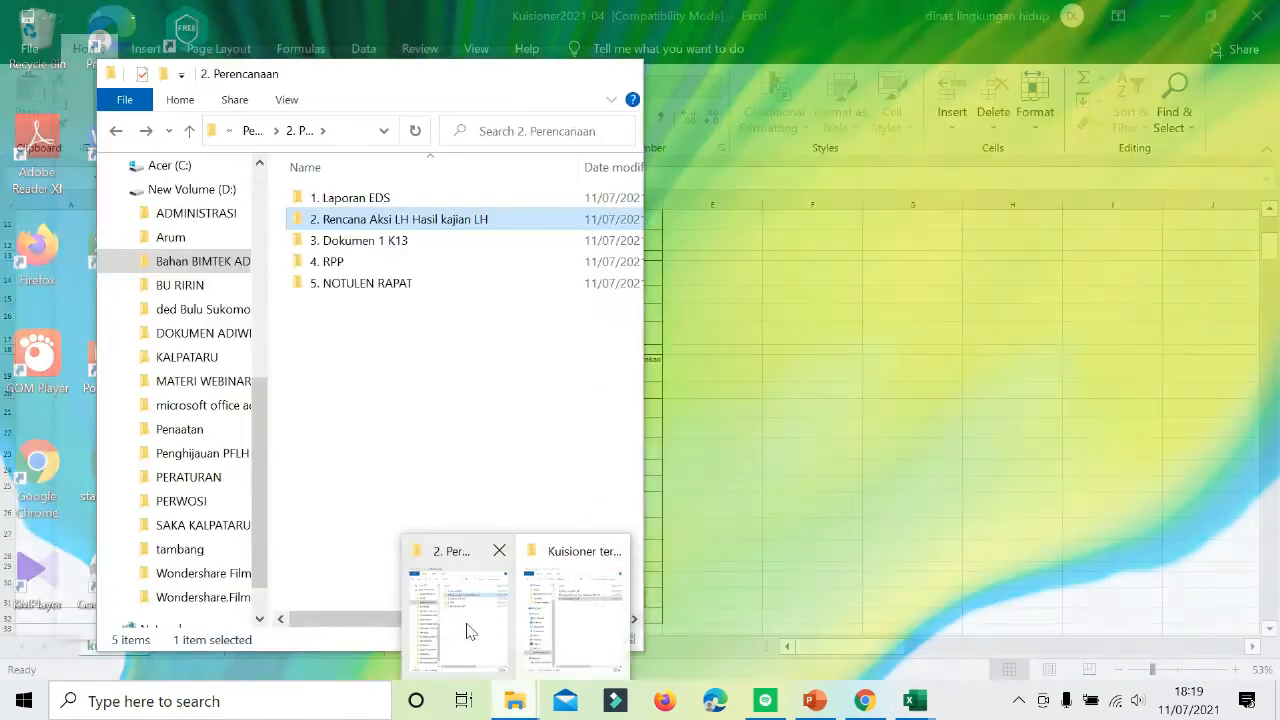
pyautogui.click(474, 628)
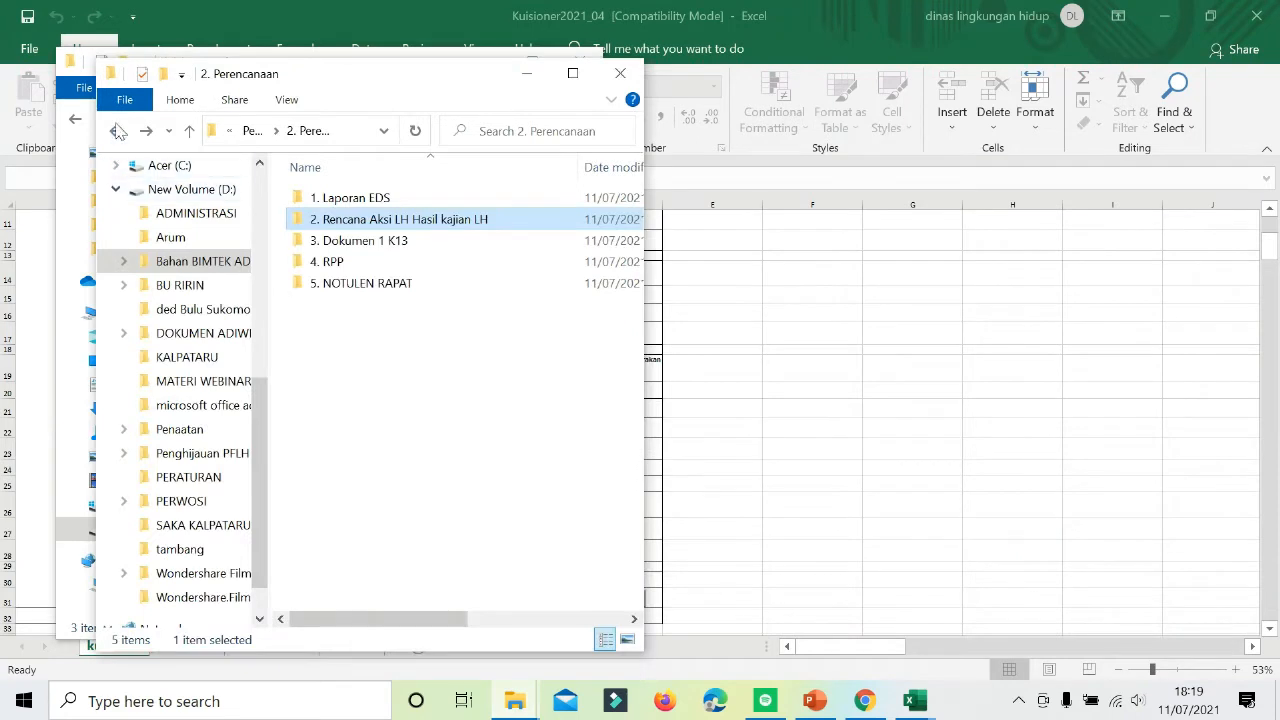
pyautogui.click(117, 131)
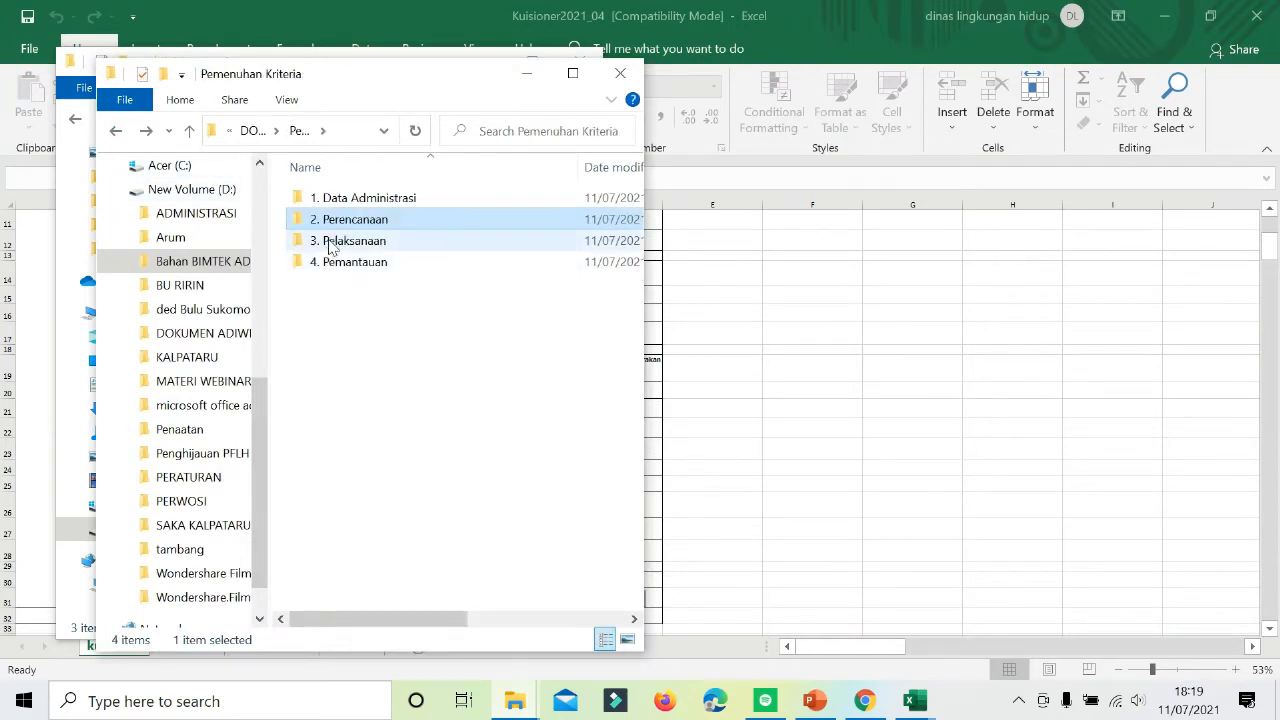
pyautogui.doubleClick(323, 226)
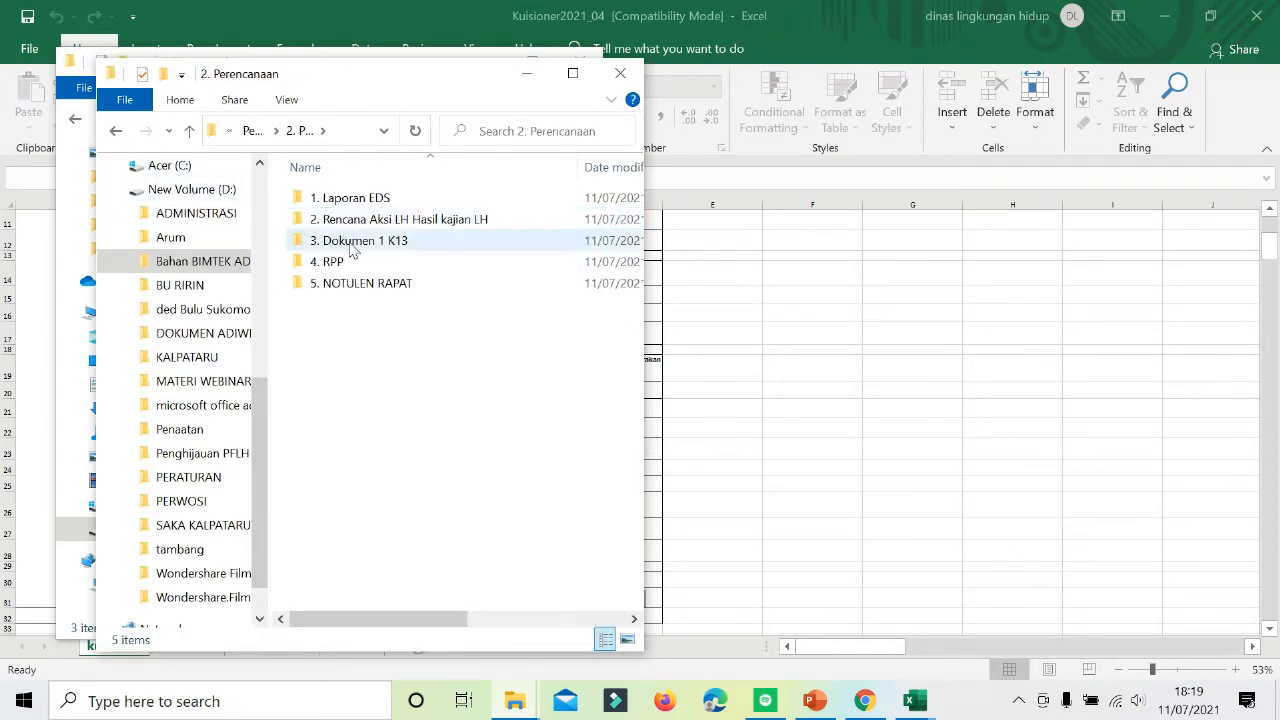
pyautogui.doubleClick(350, 244)
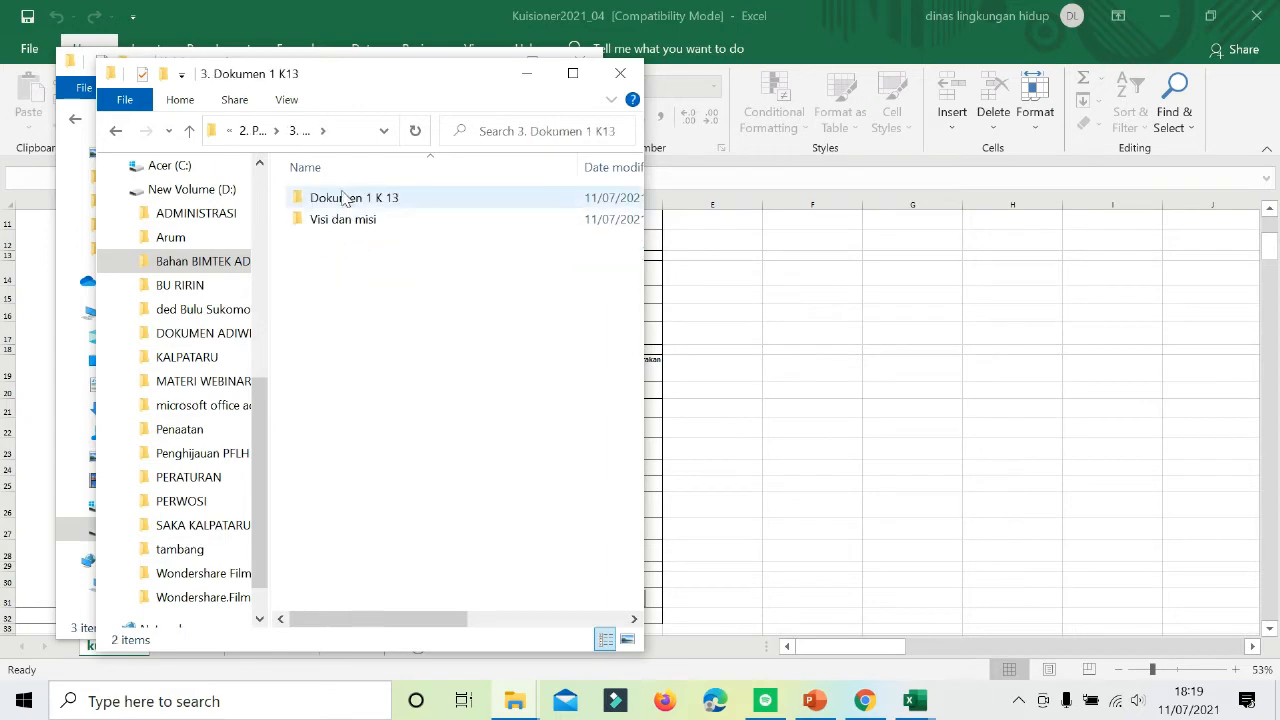
pyautogui.click(527, 73)
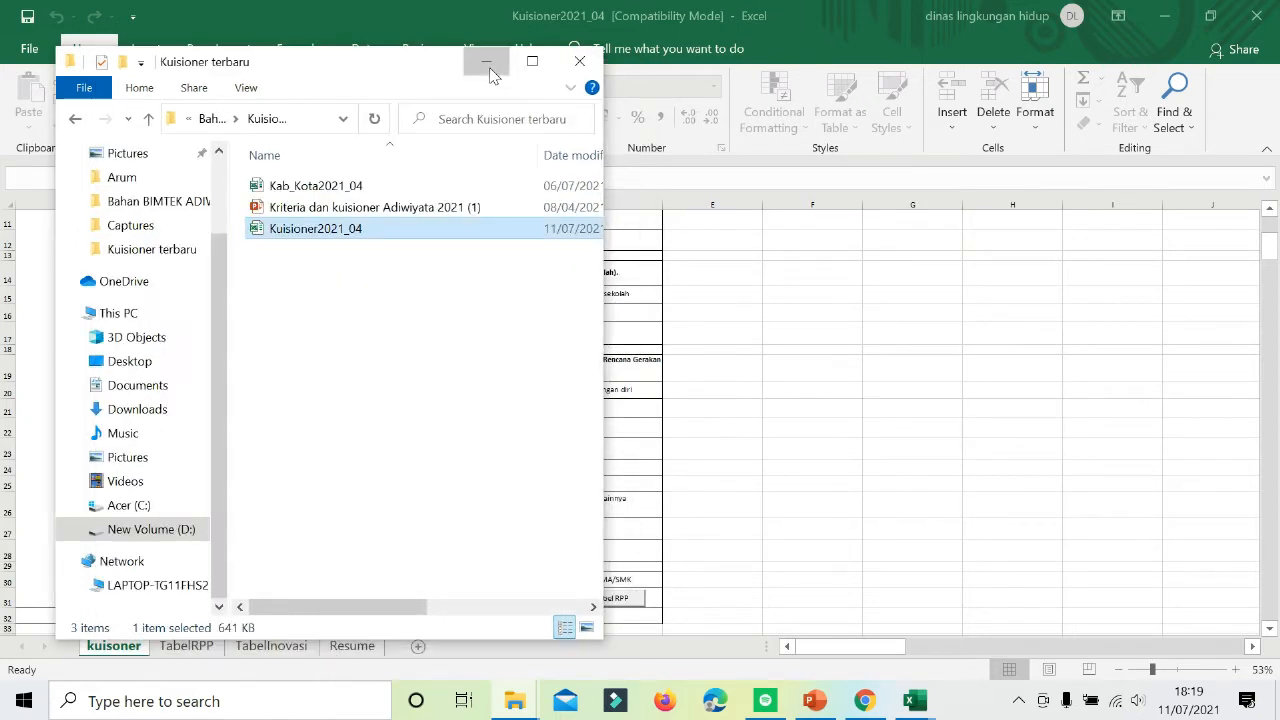
pyautogui.click(489, 66)
# For question I.4.a, tick Kebersihan, fungsi sanitasi, dan drainase, Pengelolaan sampah, Penanaman dan pemeliharaan pohon/tanaman, Konservasi air and Konservasi energi.
pyautogui.scroll(-5, 401, 455)
pyautogui.click(359, 278)
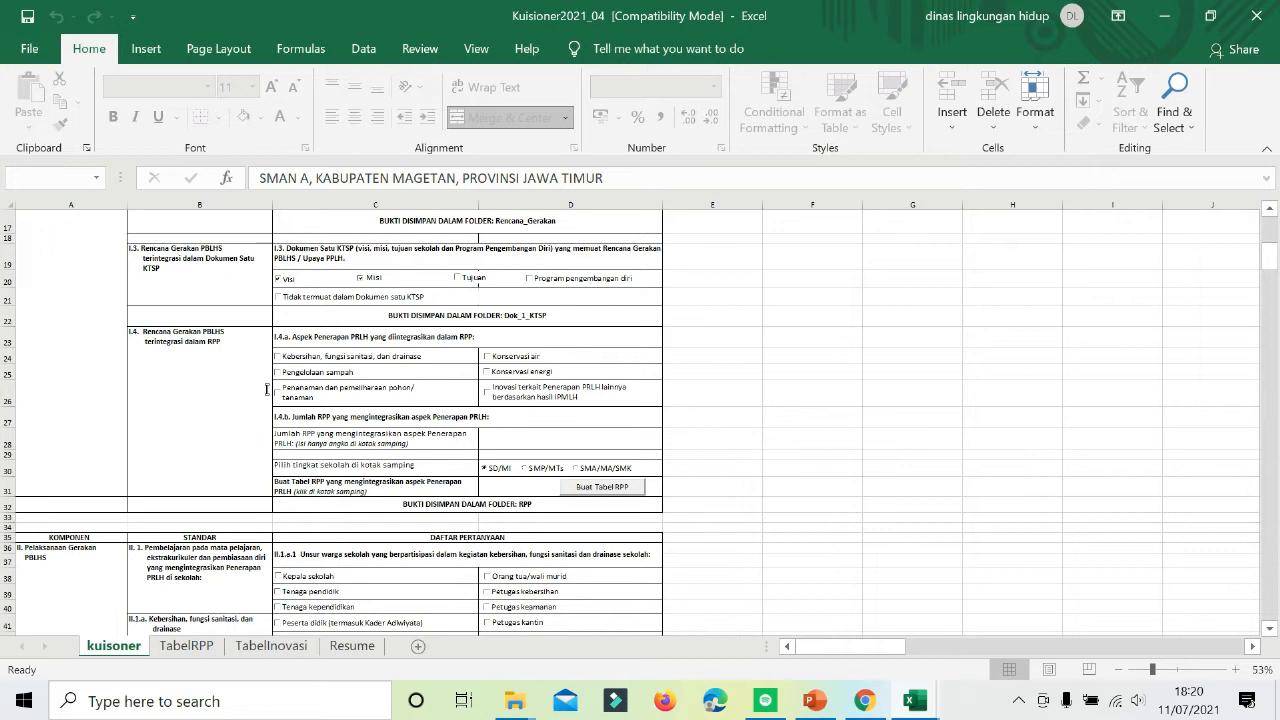
pyautogui.click(313, 360)
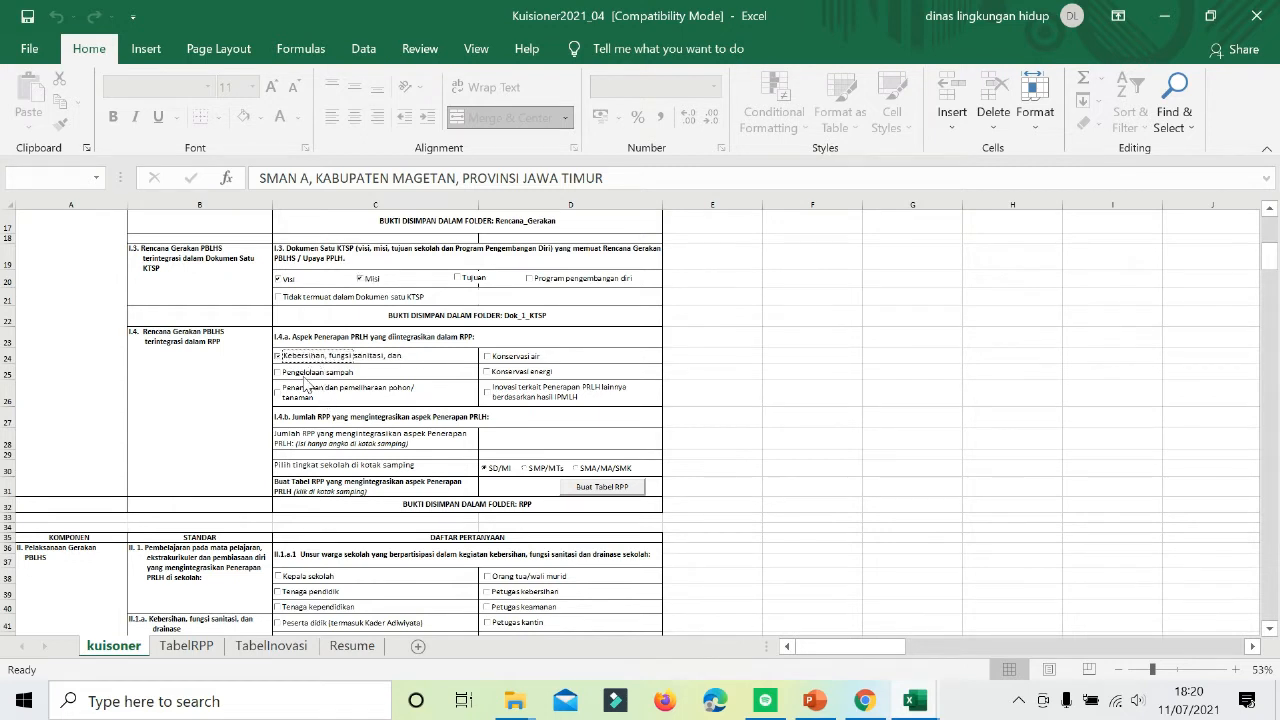
pyautogui.click(303, 374)
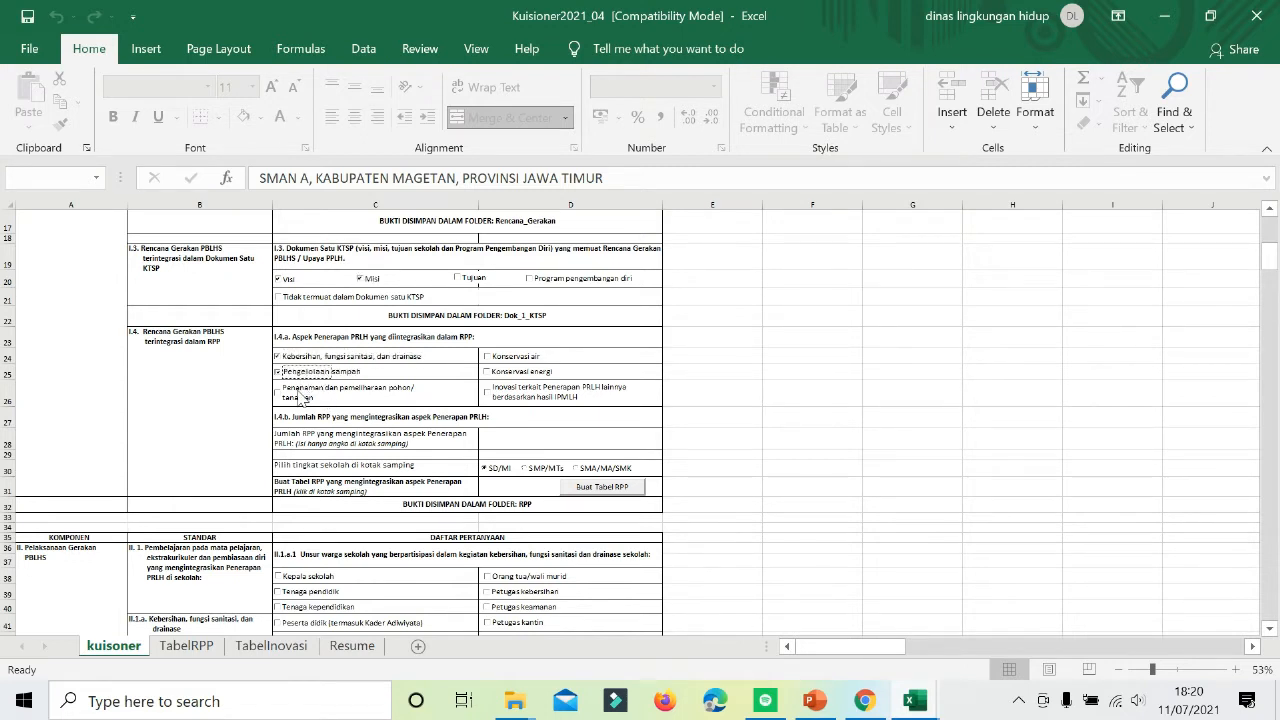
pyautogui.click(303, 394)
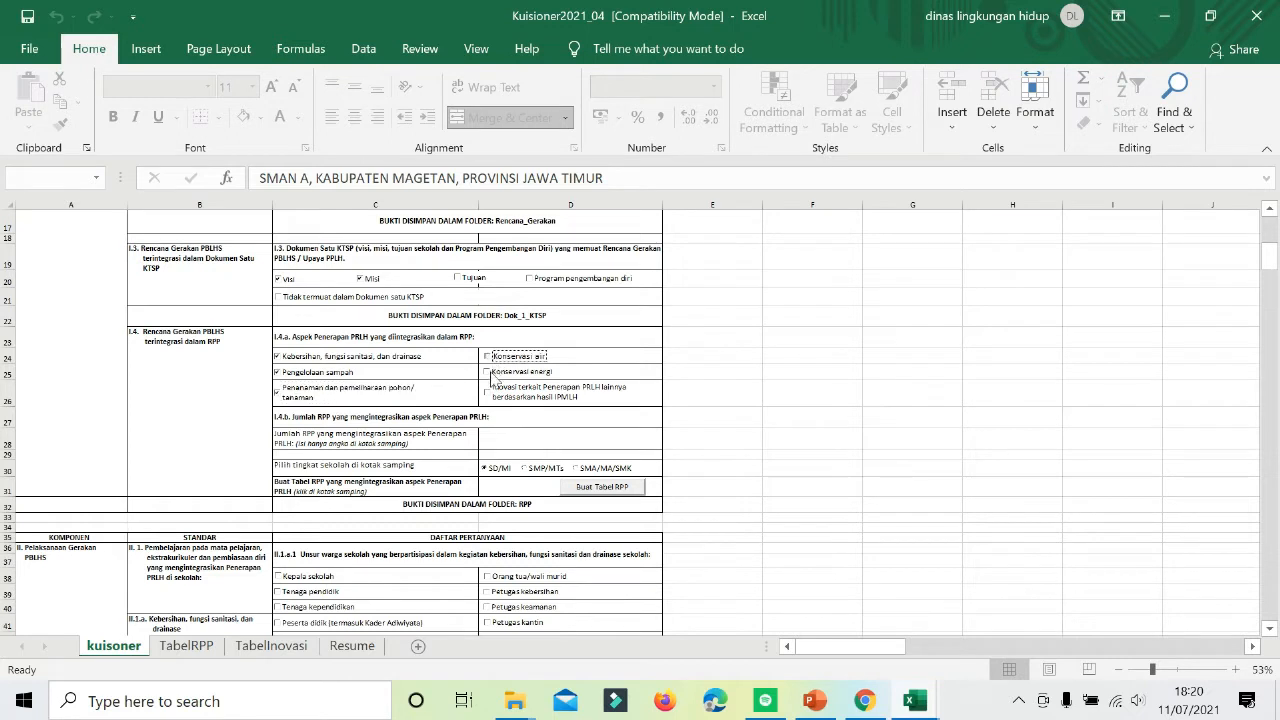
pyautogui.click(491, 370)
pyautogui.click(491, 360)
# For question I.4.b, enter 20 as the number of RPP in cell D28 and choose SMP/MTs as the school level.
pyautogui.click(487, 447)
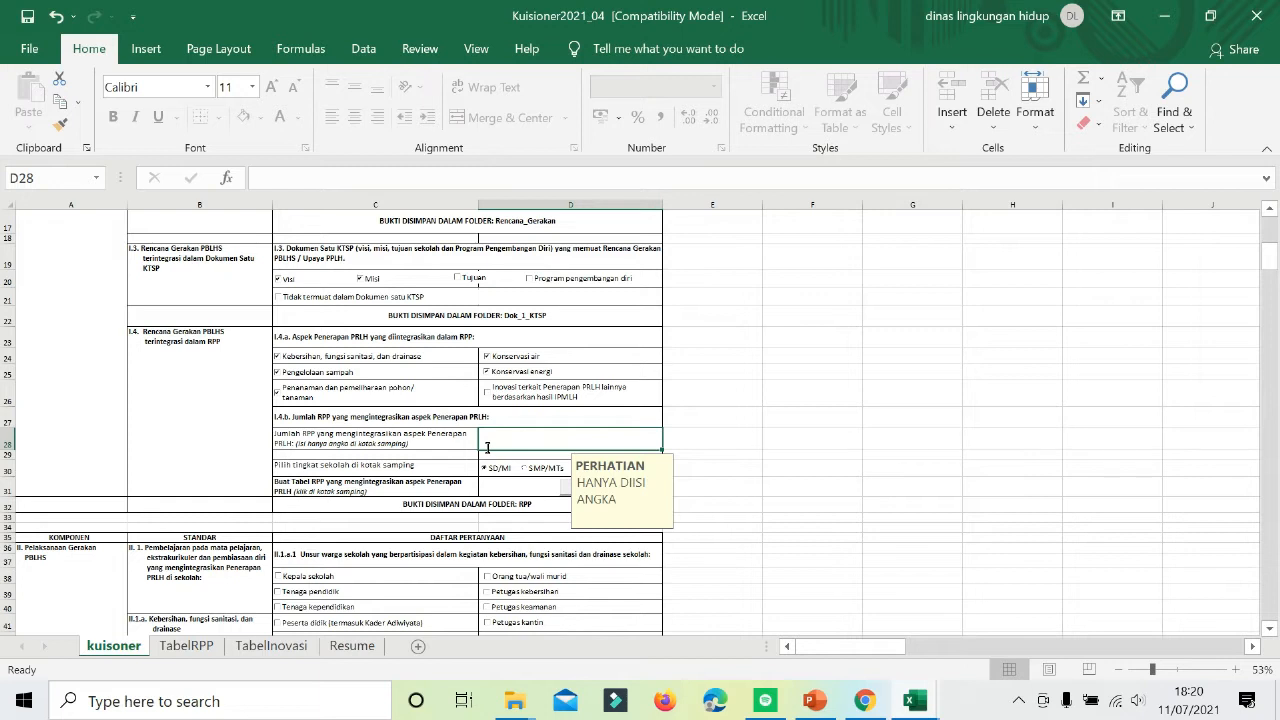
pyautogui.write('20')
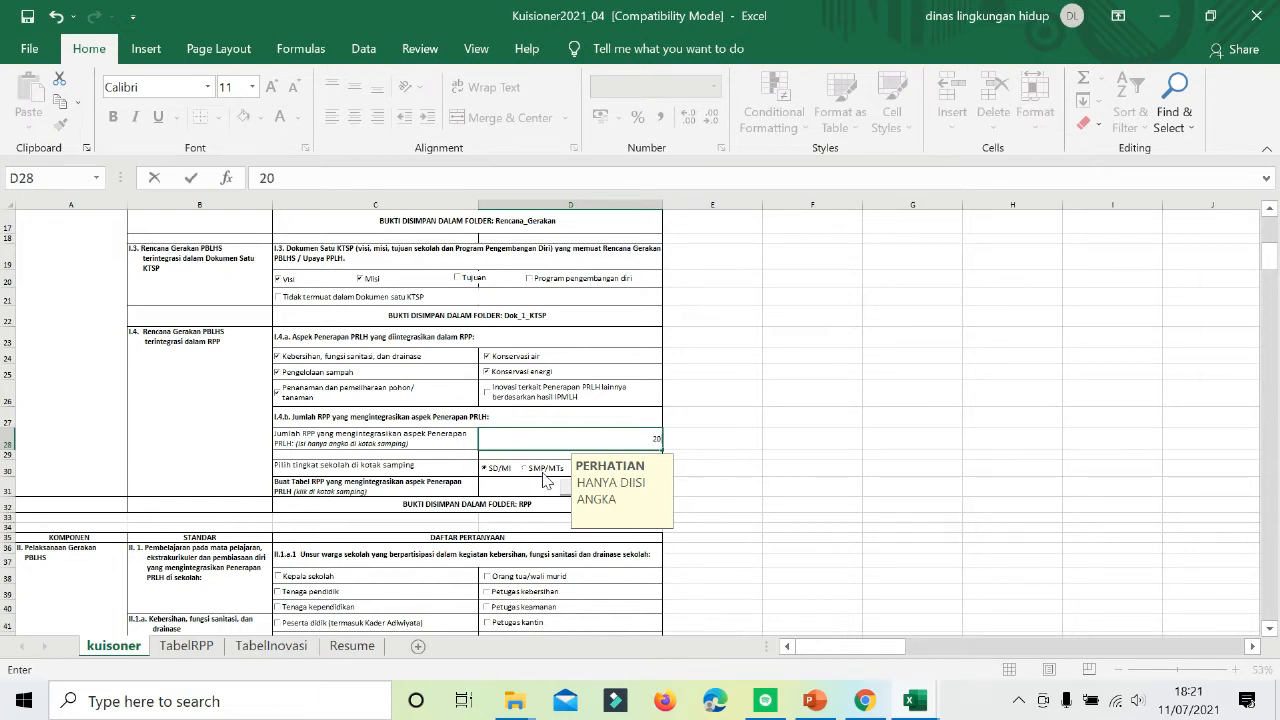
pyautogui.click(544, 474)
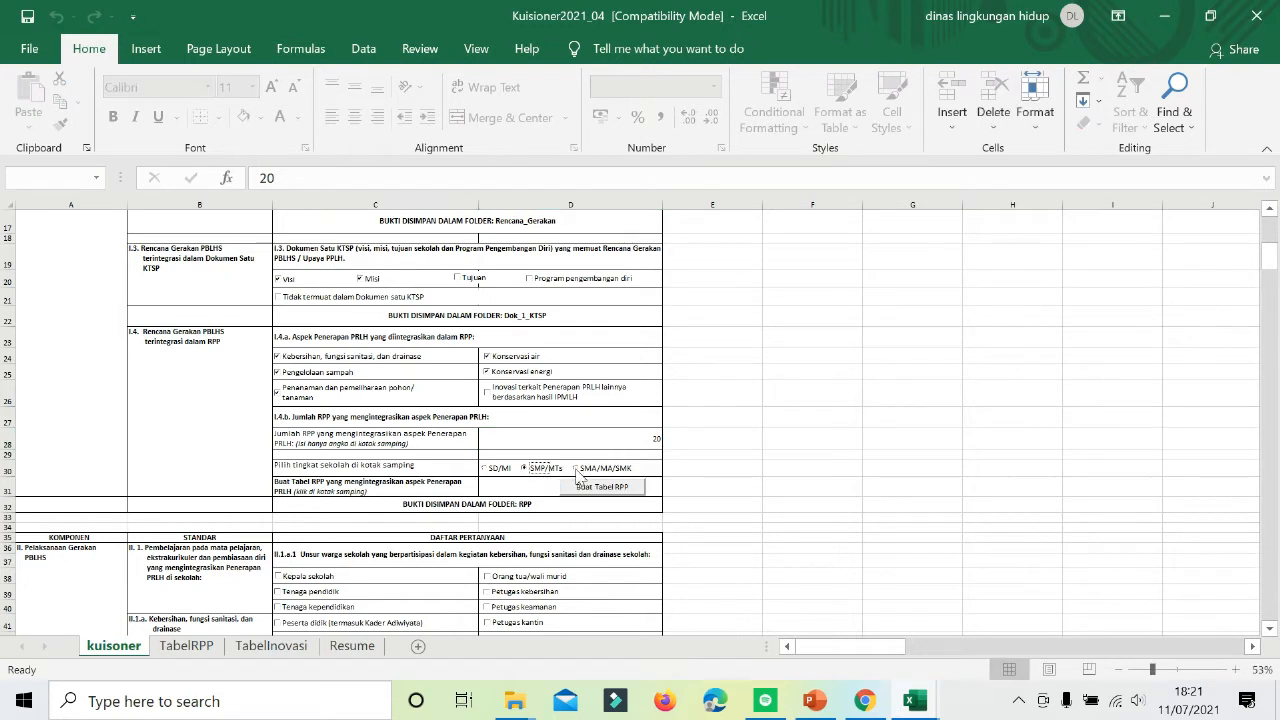
# For question I.4.b, choose SMA/MA/SMK as the school level and generate the Tabel RPP, returning to the questionnaire sheet.
pyautogui.click(578, 470)
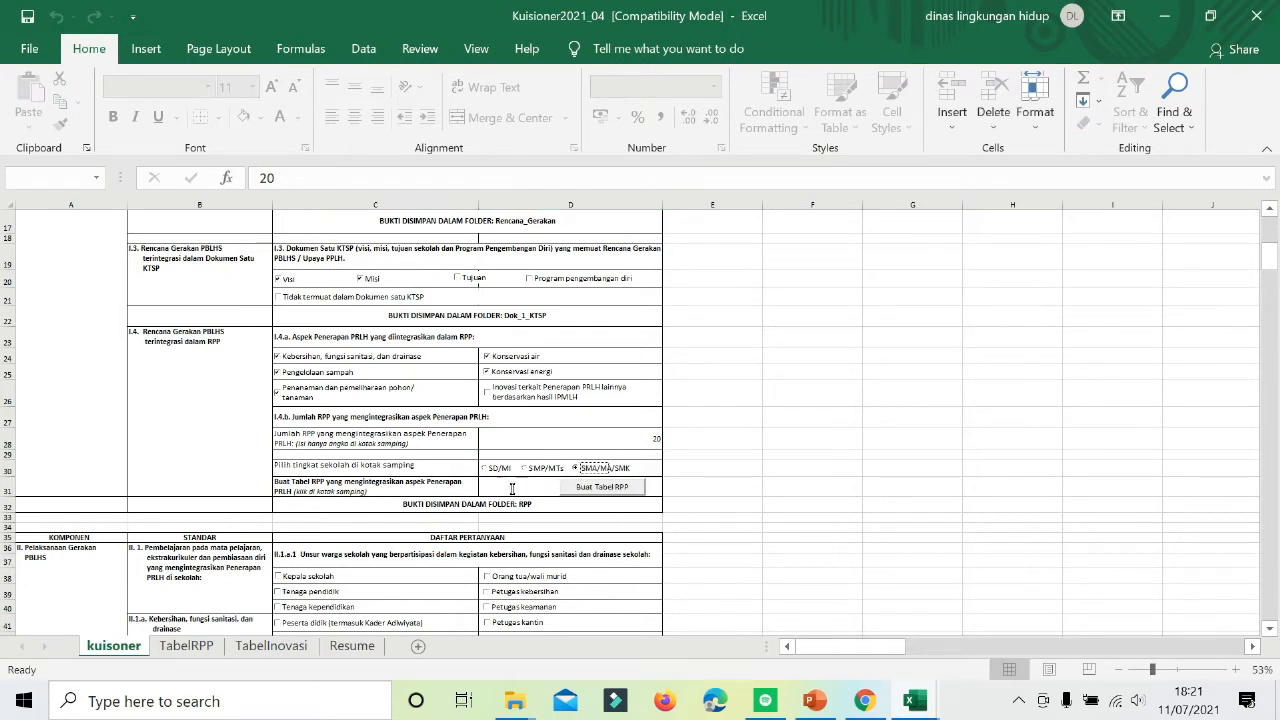
pyautogui.click(582, 488)
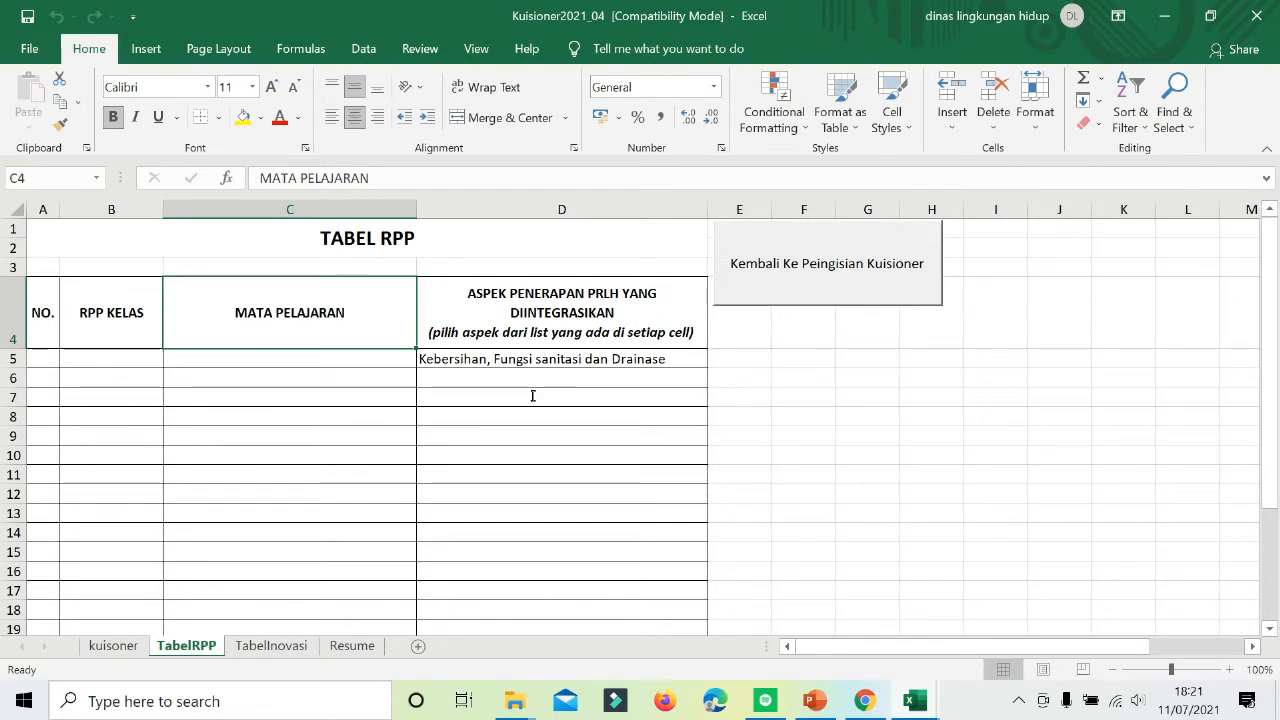
pyautogui.click(757, 276)
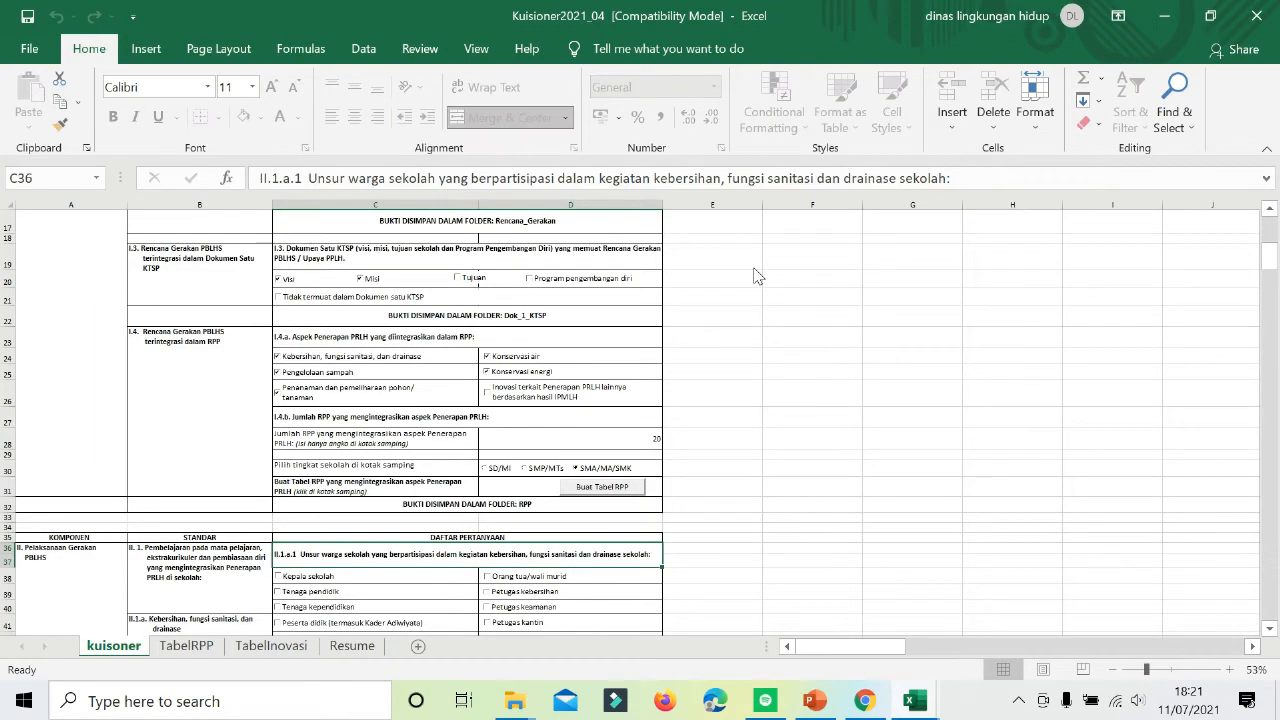
# For question II.1.a.1, tick Kepala sekolah, Tenaga pendidik, Tenaga kependidikan, Peserta didik, Petugas kebersihan and Petugas keamanan.
pyautogui.scroll(4, 393, 405)
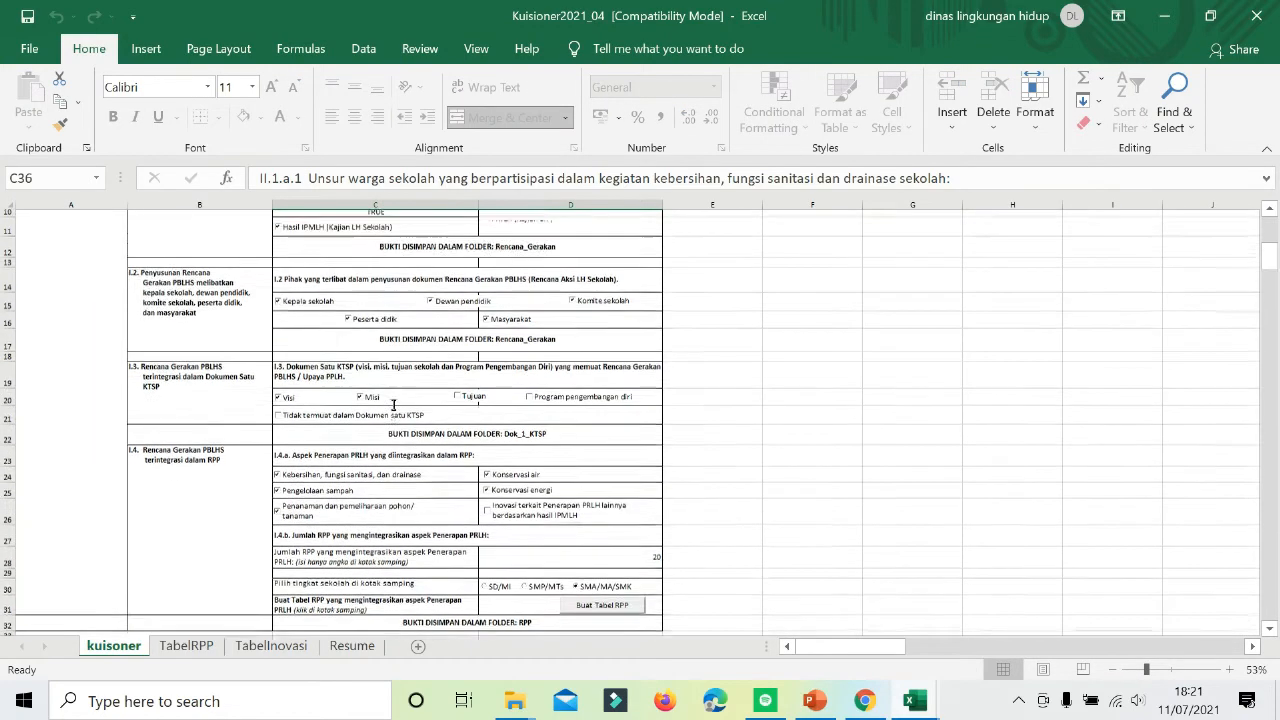
pyautogui.scroll(-4, 393, 405)
pyautogui.scroll(-2, 393, 405)
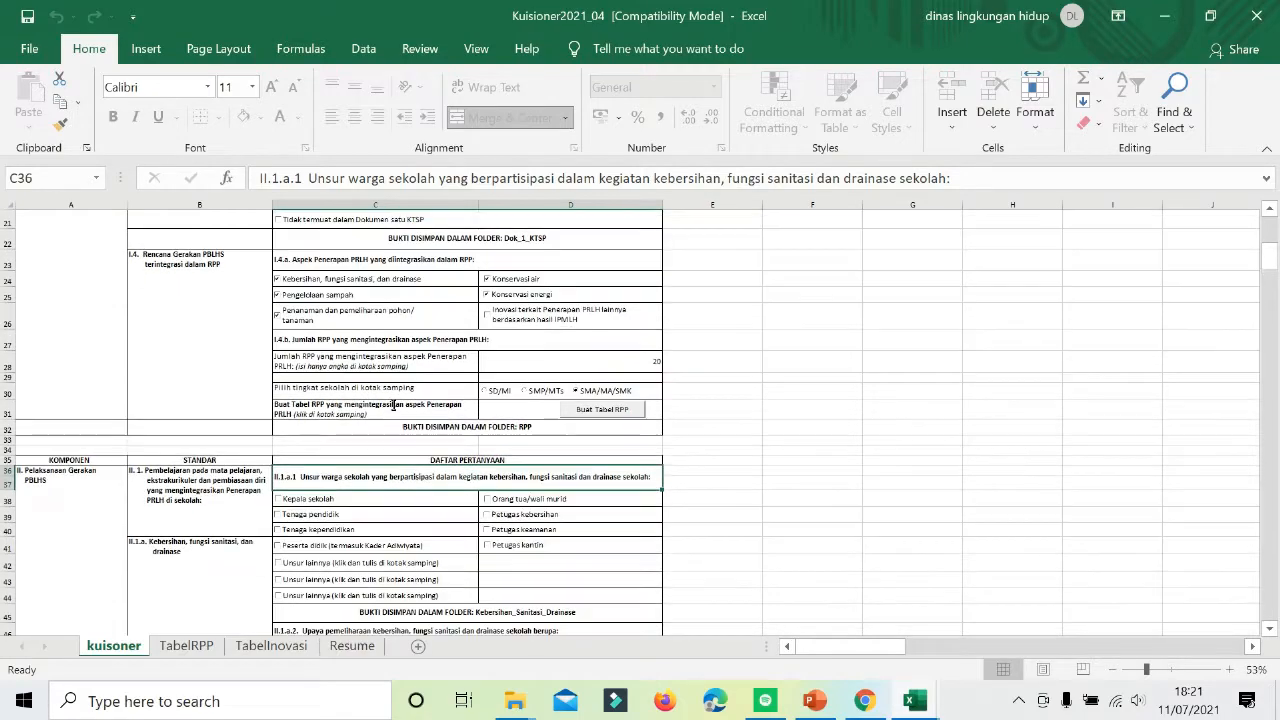
pyautogui.scroll(-3, 393, 405)
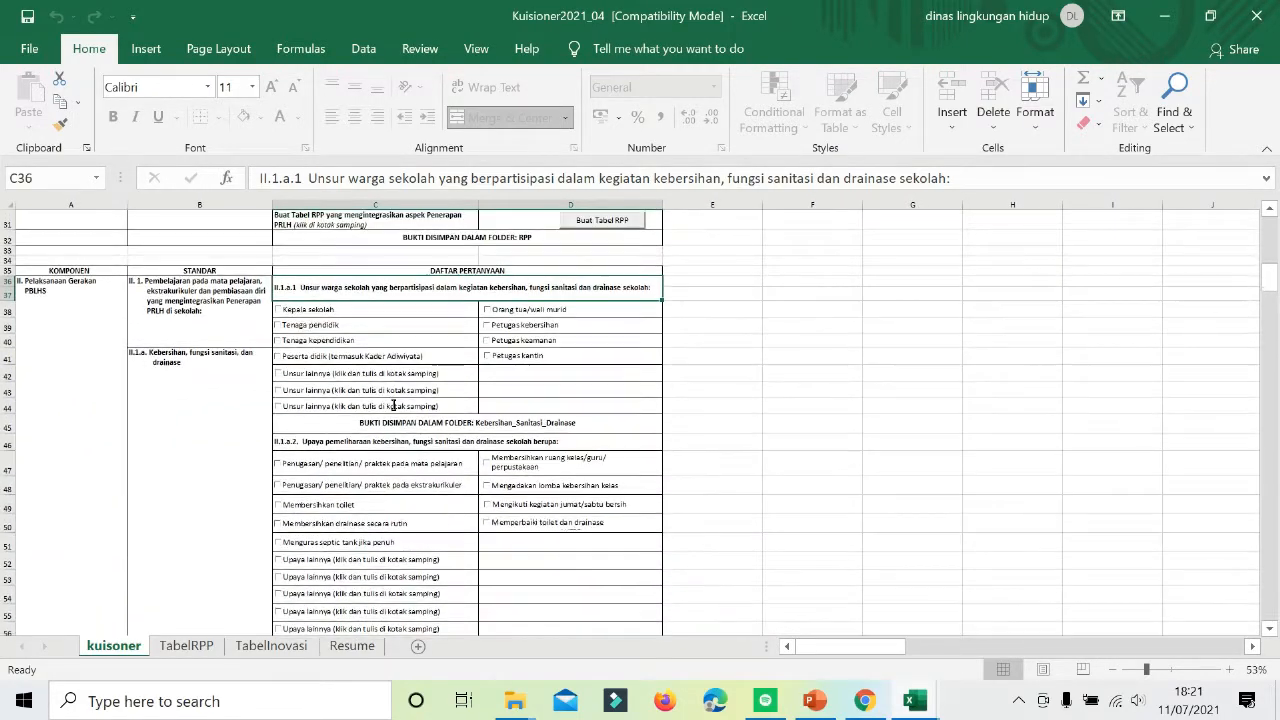
pyautogui.scroll(-1, 393, 405)
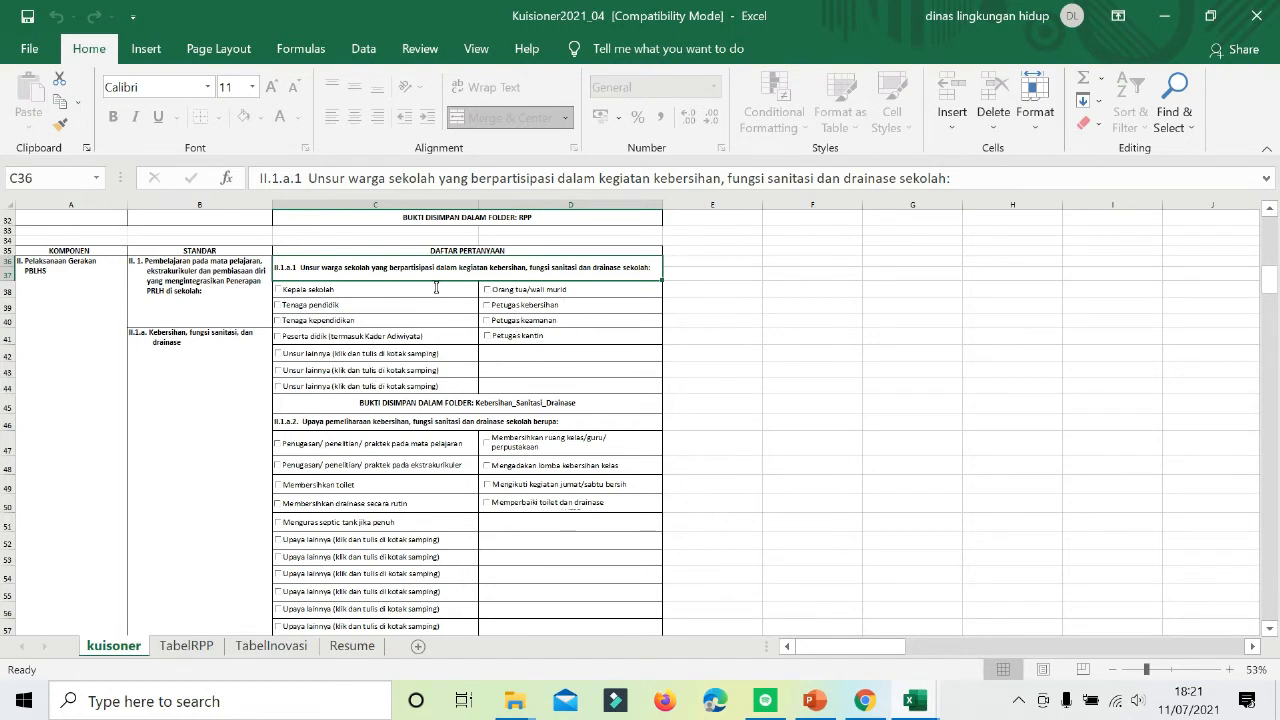
pyautogui.click(330, 293)
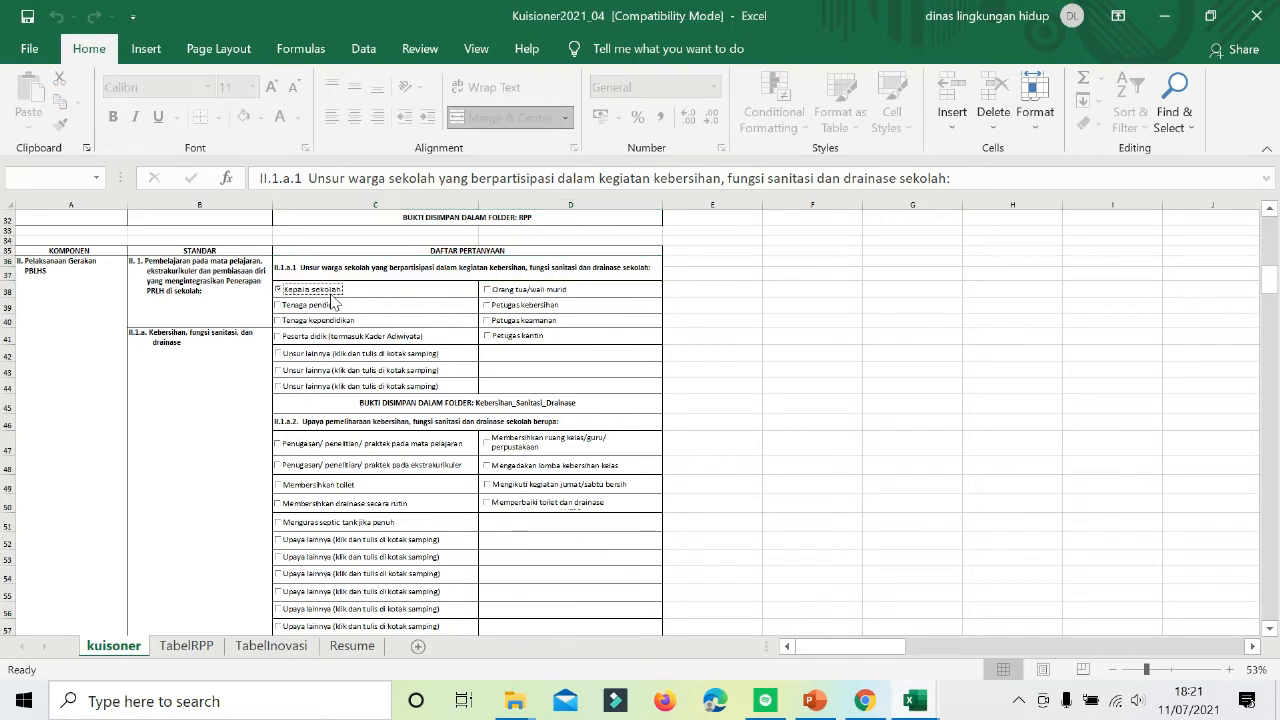
pyautogui.click(316, 306)
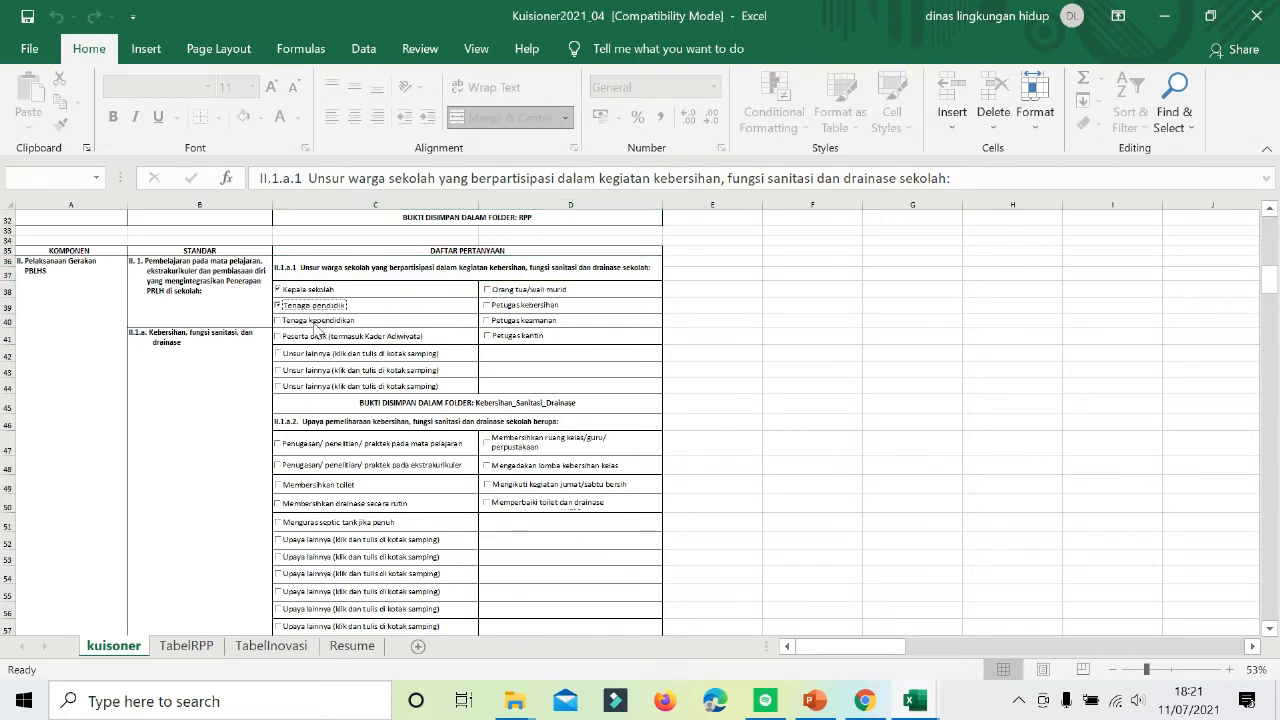
pyautogui.click(319, 321)
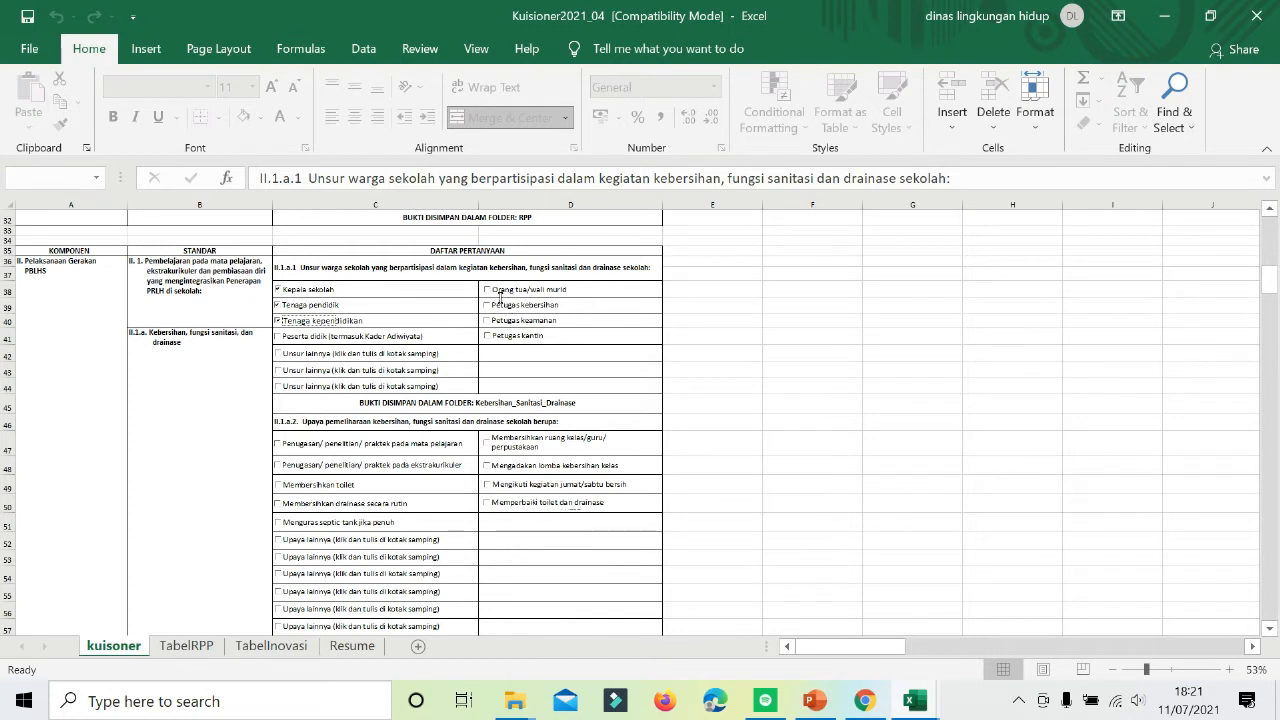
pyautogui.click(395, 340)
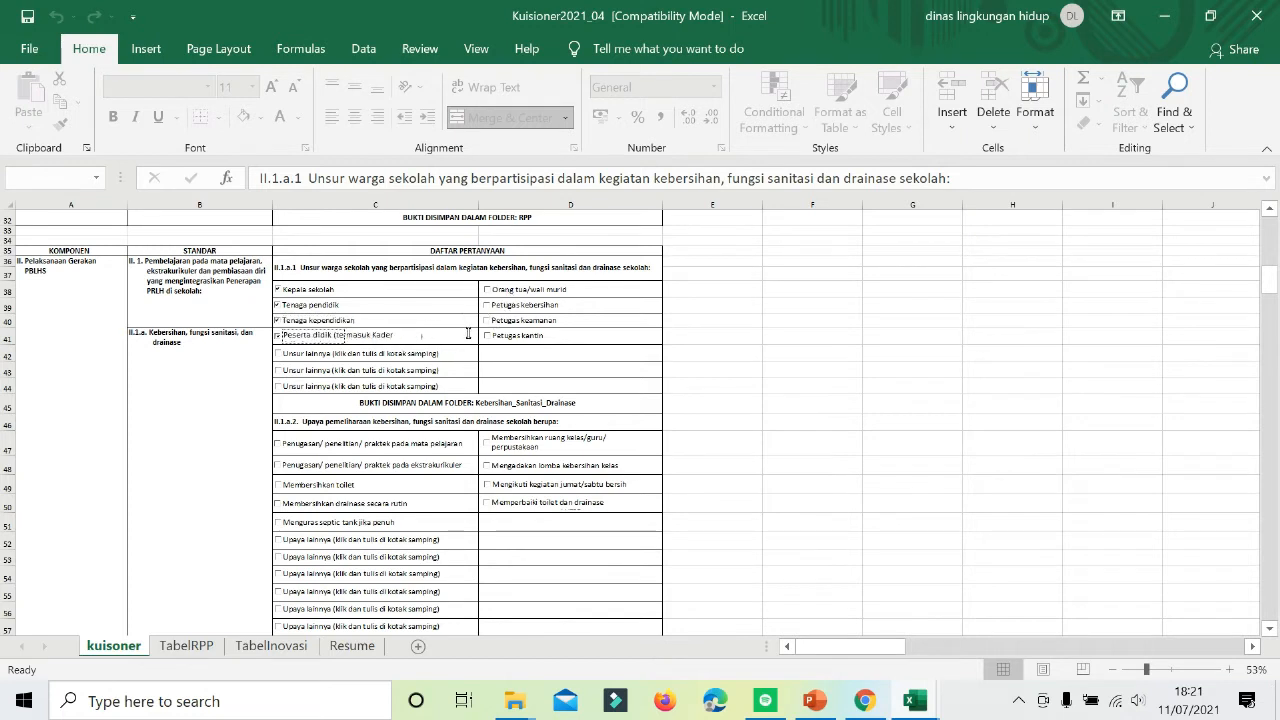
pyautogui.click(521, 306)
pyautogui.click(514, 324)
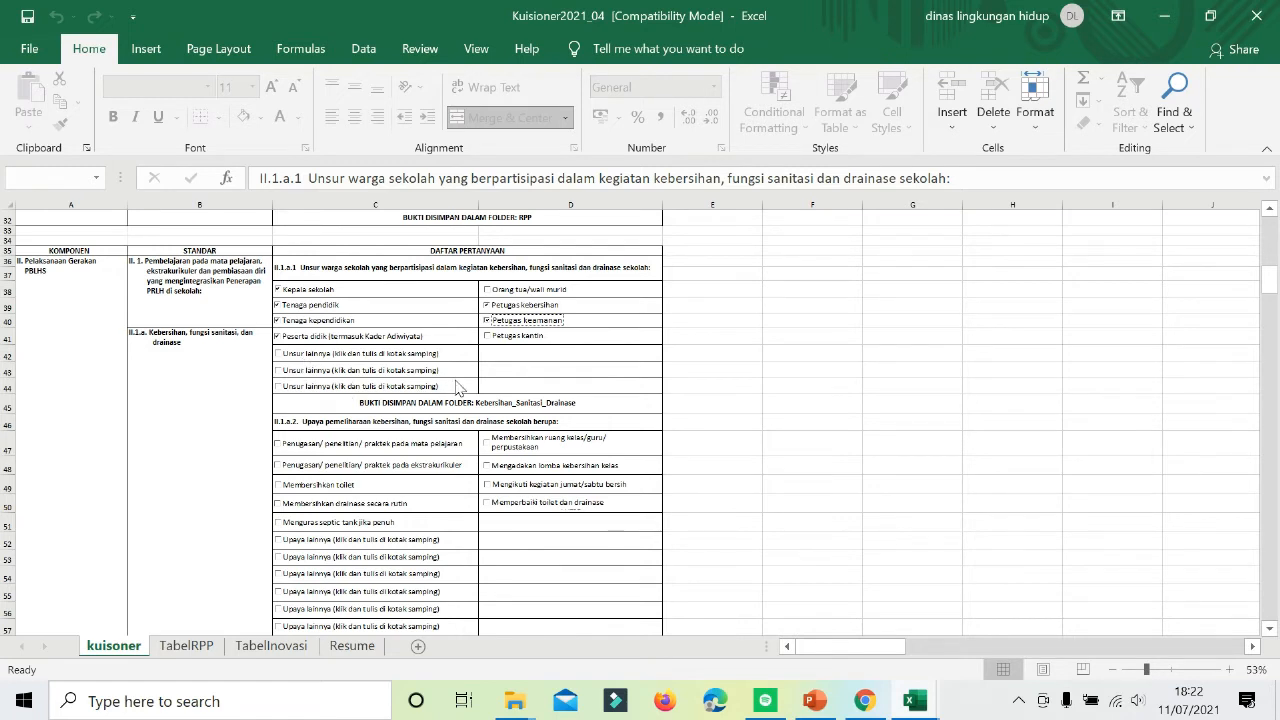
pyautogui.click(485, 355)
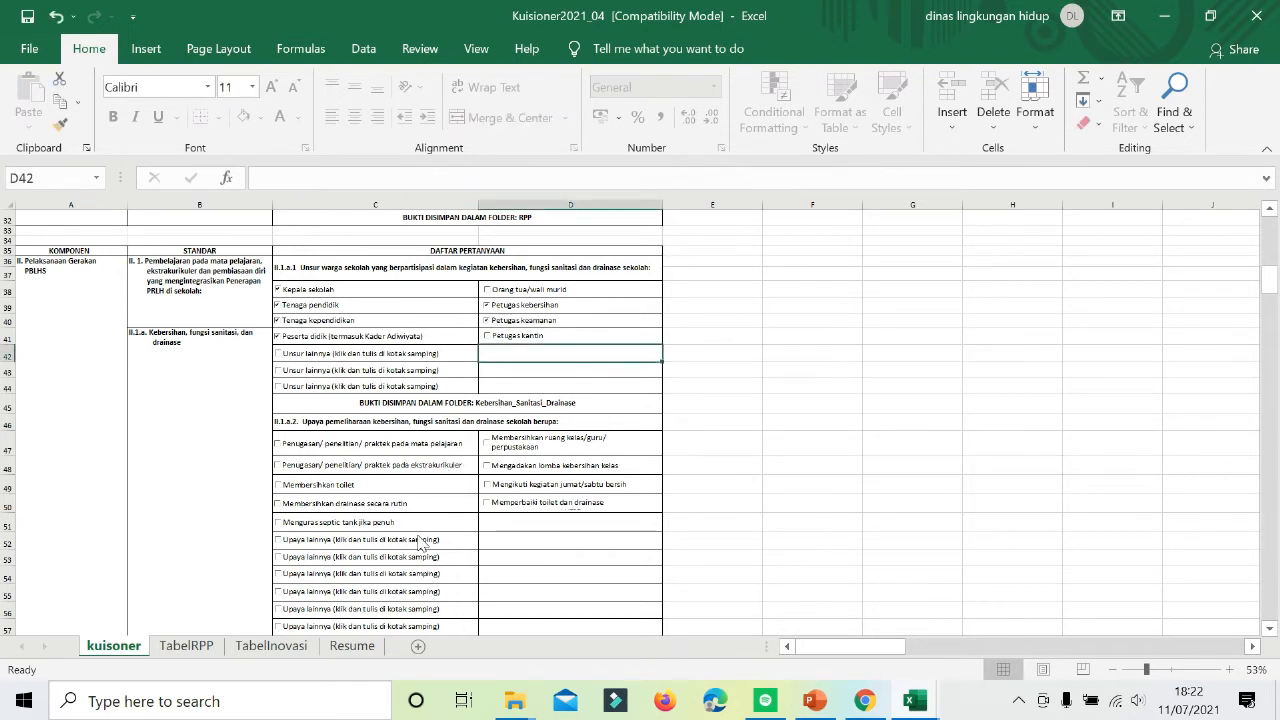
# In File Explorer, open the evidence folder 1. KEPALA SEKOLAH under 3. Pelaksanaan, 1. Kebersihan, Sanitasi dan Drainase, 1. Unsur yang terlibat.
pyautogui.moveTo(515, 701)
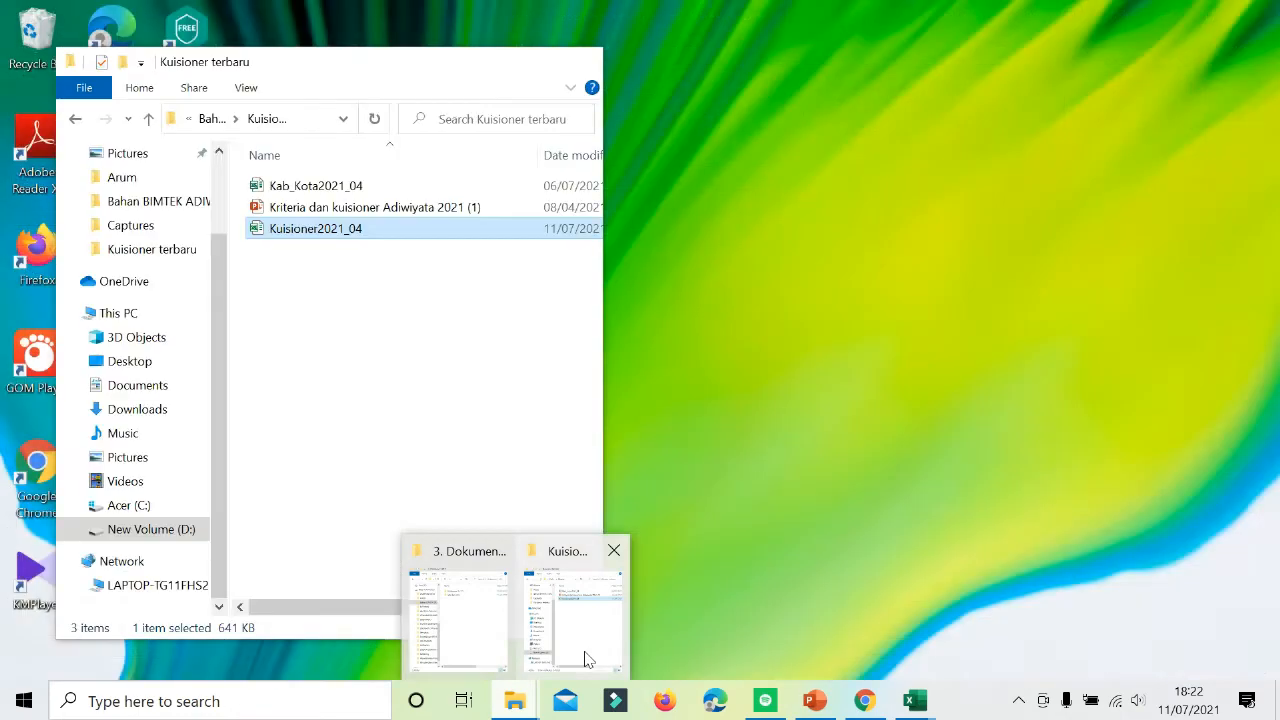
pyautogui.click(587, 659)
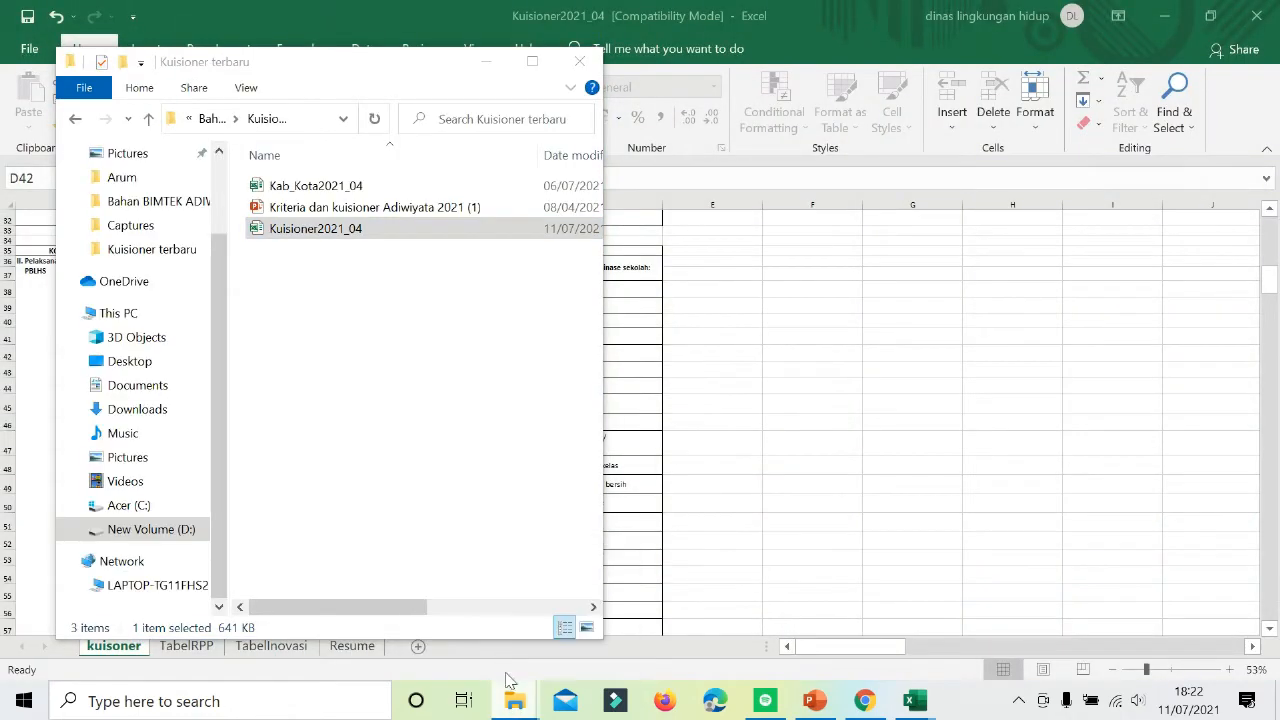
pyautogui.rightClick(512, 690)
pyautogui.click(515, 700)
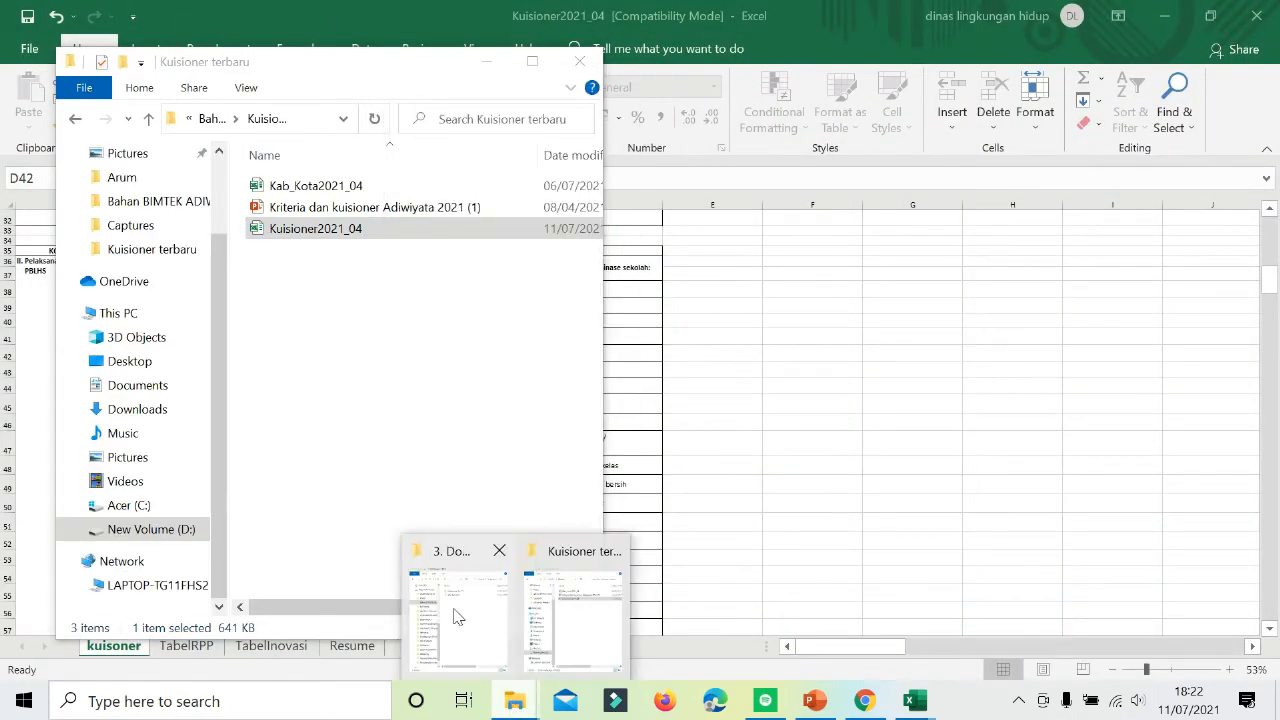
pyautogui.click(455, 617)
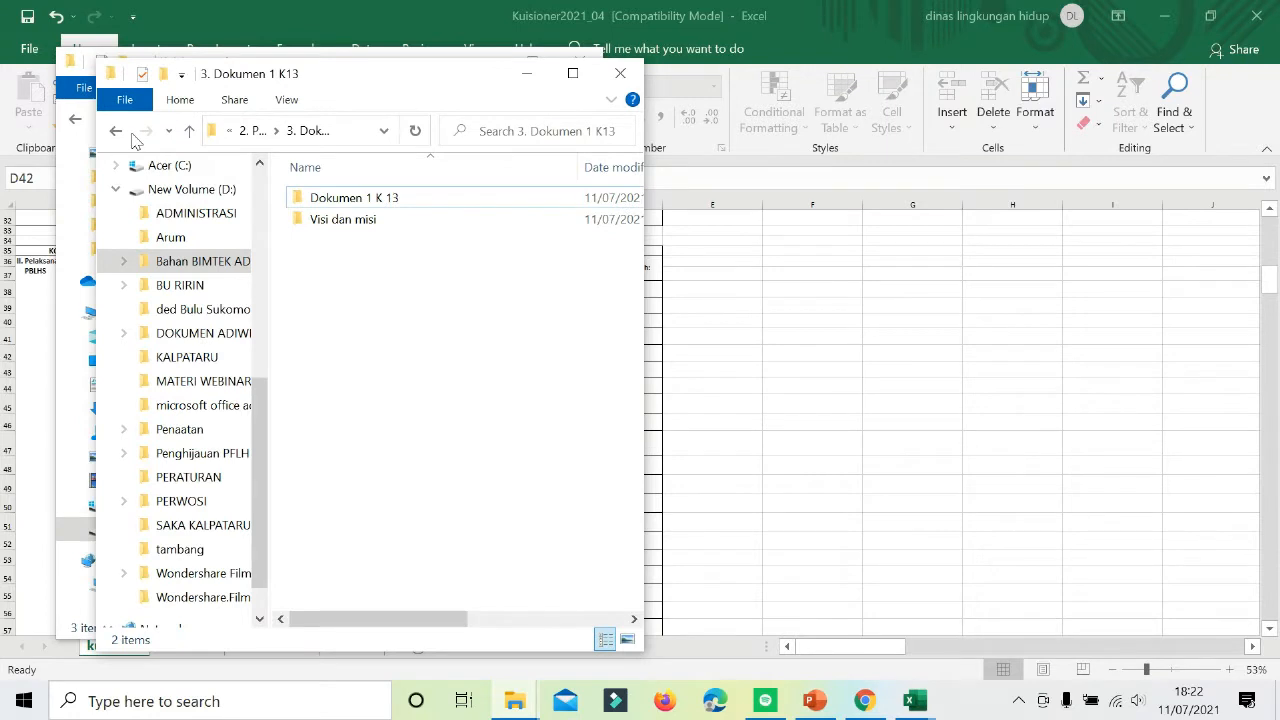
pyautogui.click(115, 132)
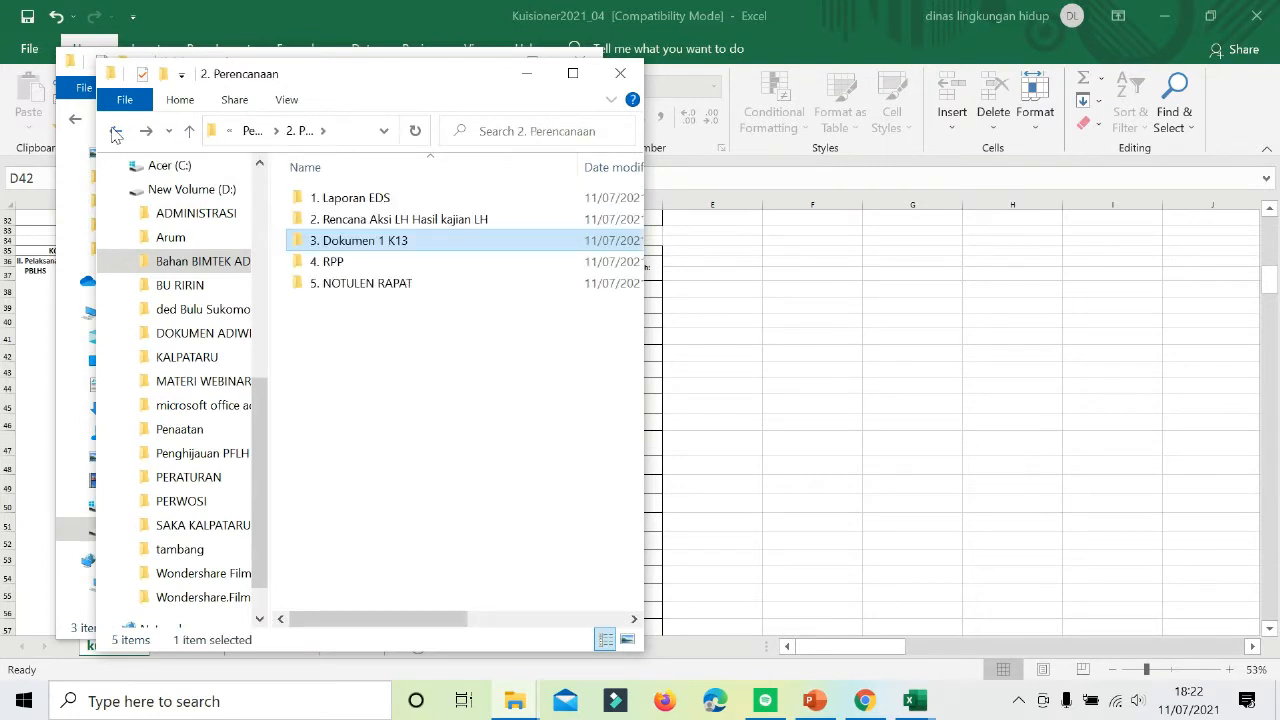
pyautogui.click(115, 132)
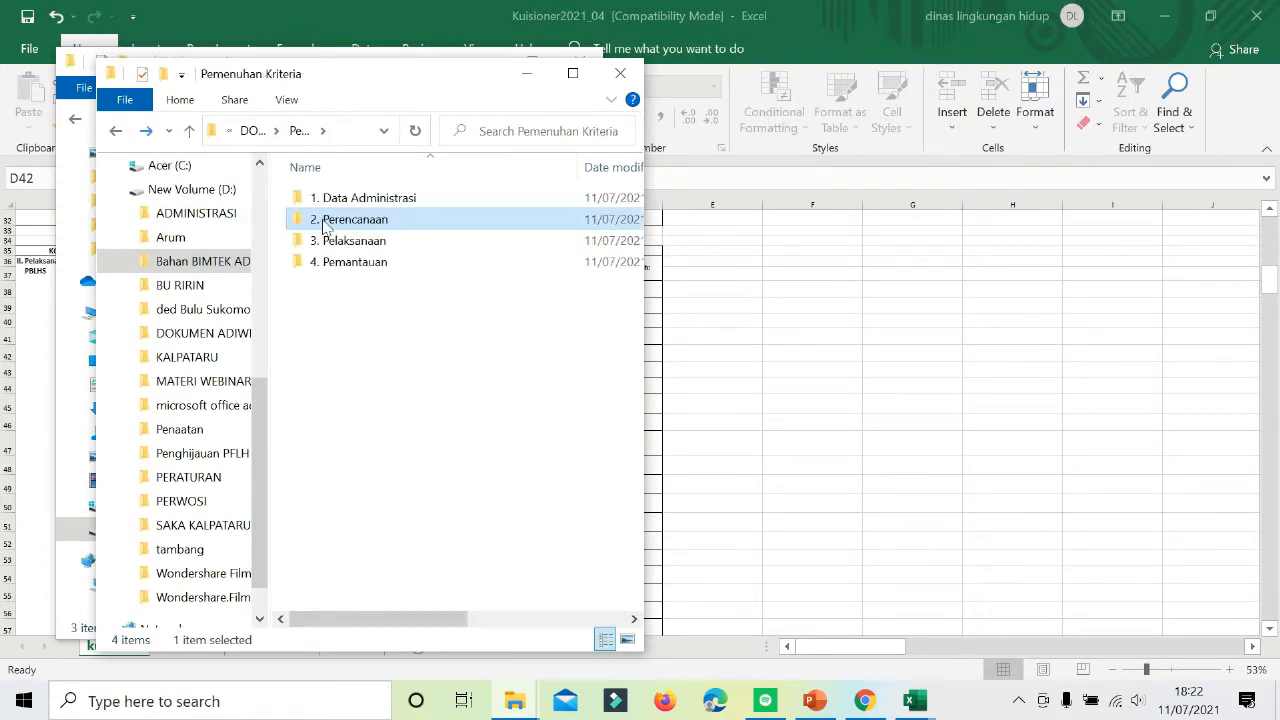
pyautogui.doubleClick(329, 240)
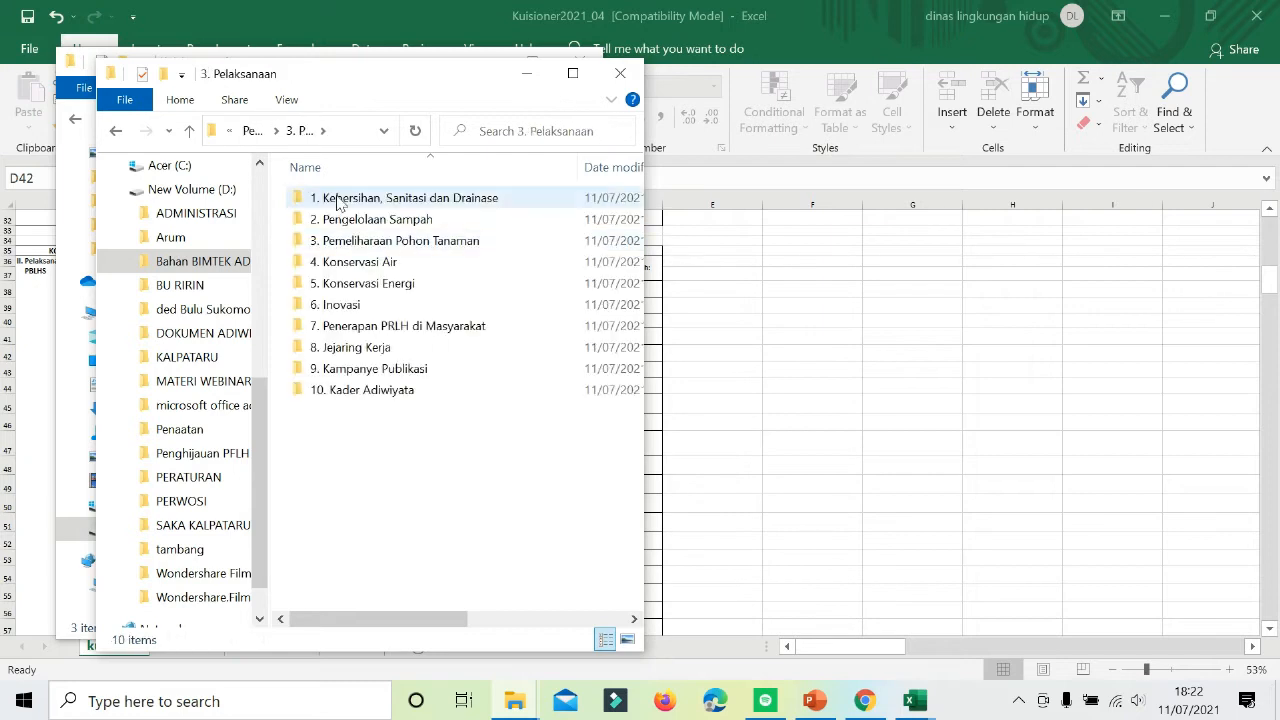
pyautogui.doubleClick(339, 206)
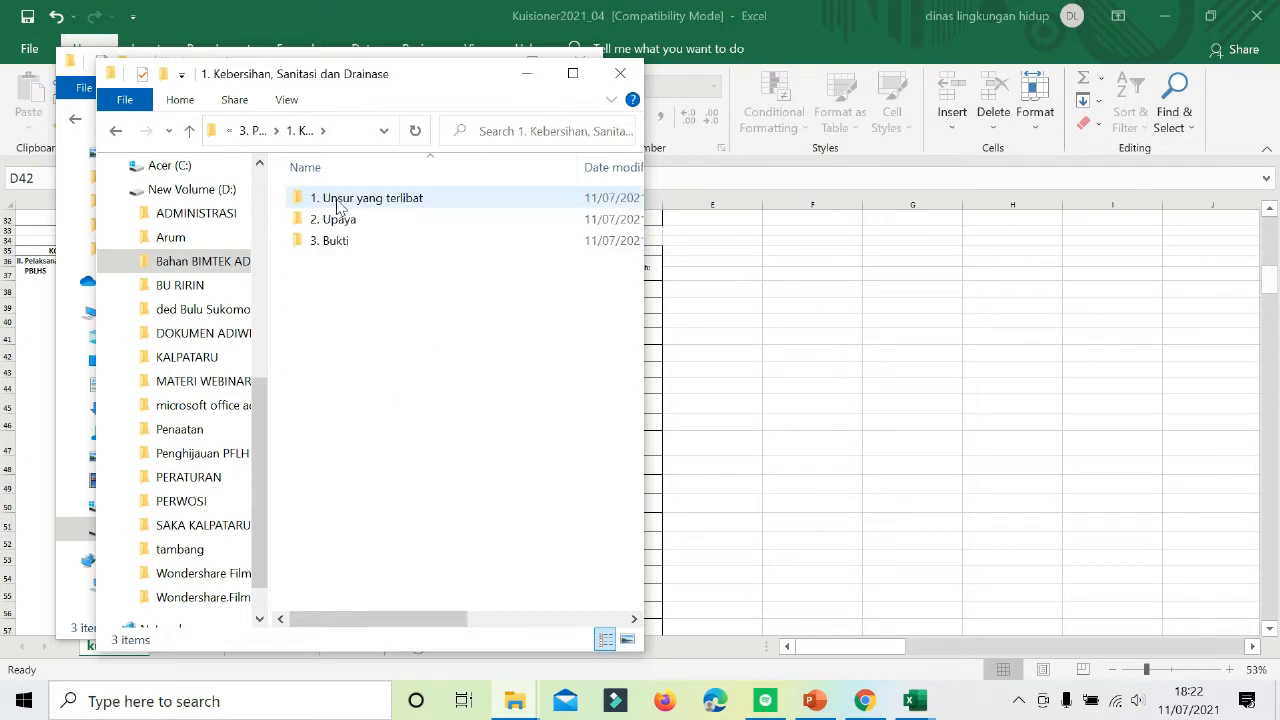
pyautogui.doubleClick(339, 206)
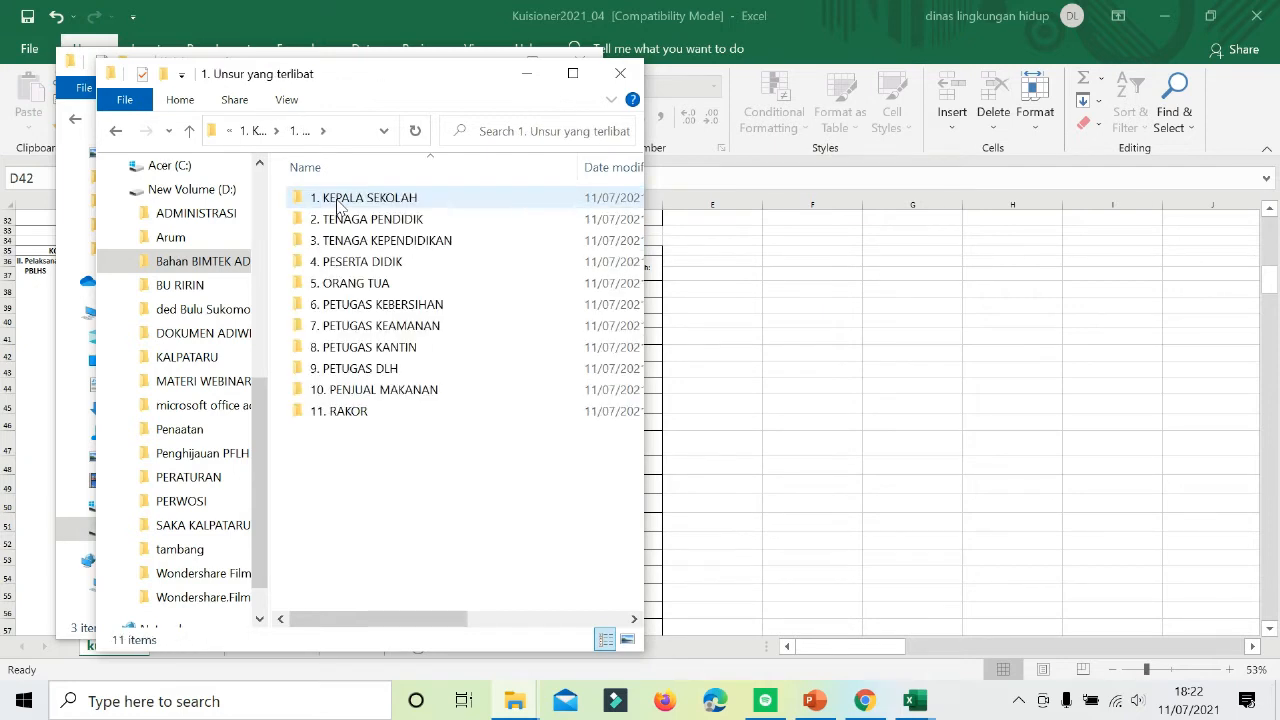
pyautogui.doubleClick(339, 206)
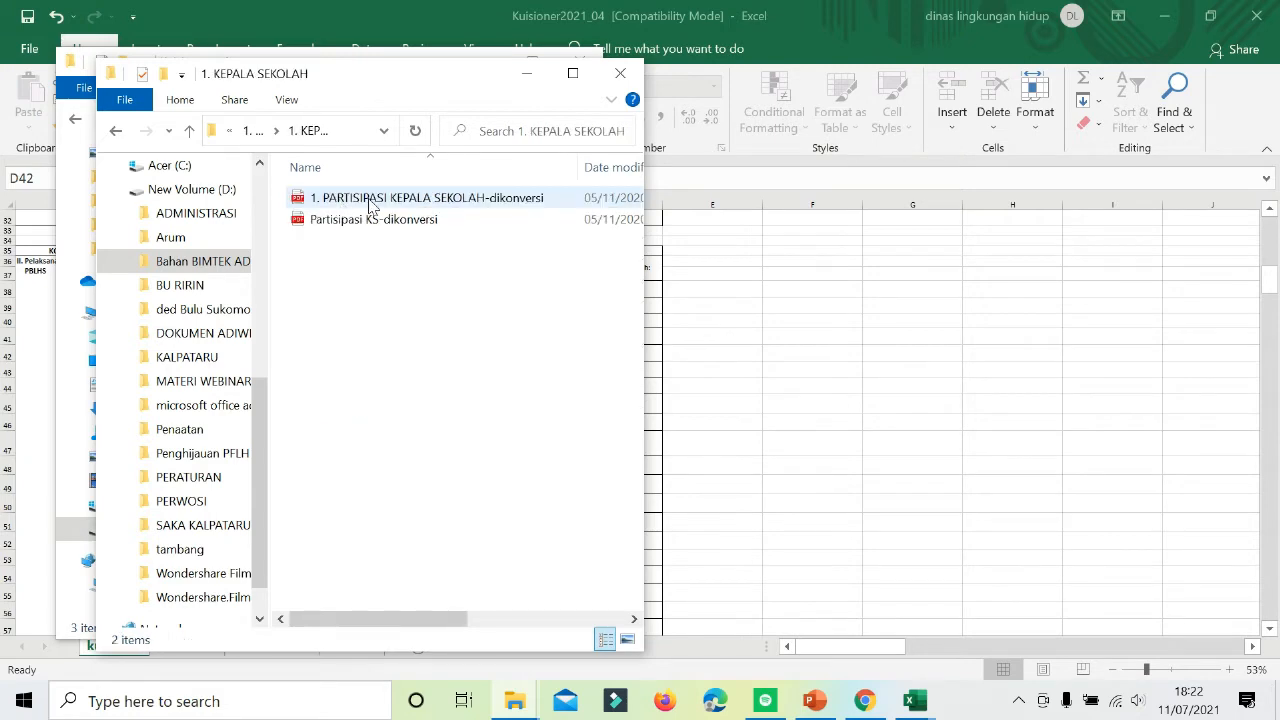
# Read through the PDF 1. PARTISIPASI KEPALA SEKOLAH-dikonversi and return to the questionnaire workbook.
pyautogui.click(370, 205)
pyautogui.doubleClick(370, 205)
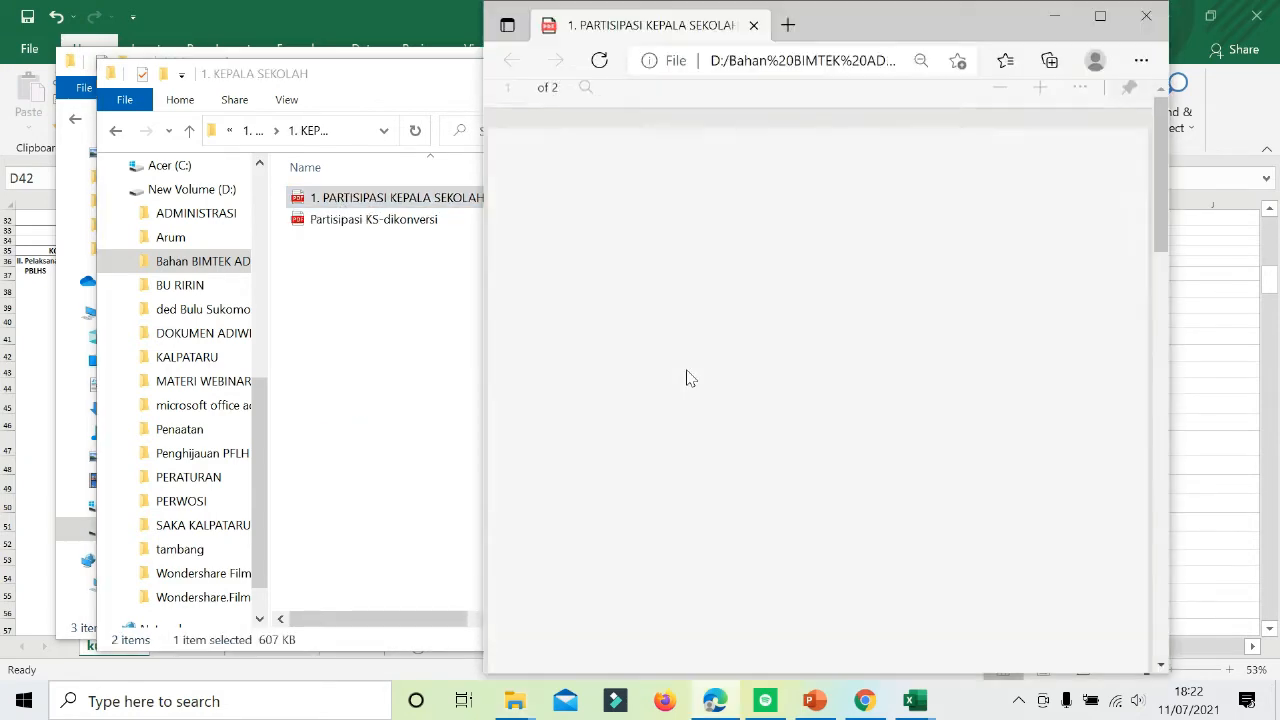
pyautogui.scroll(-5, 687, 370)
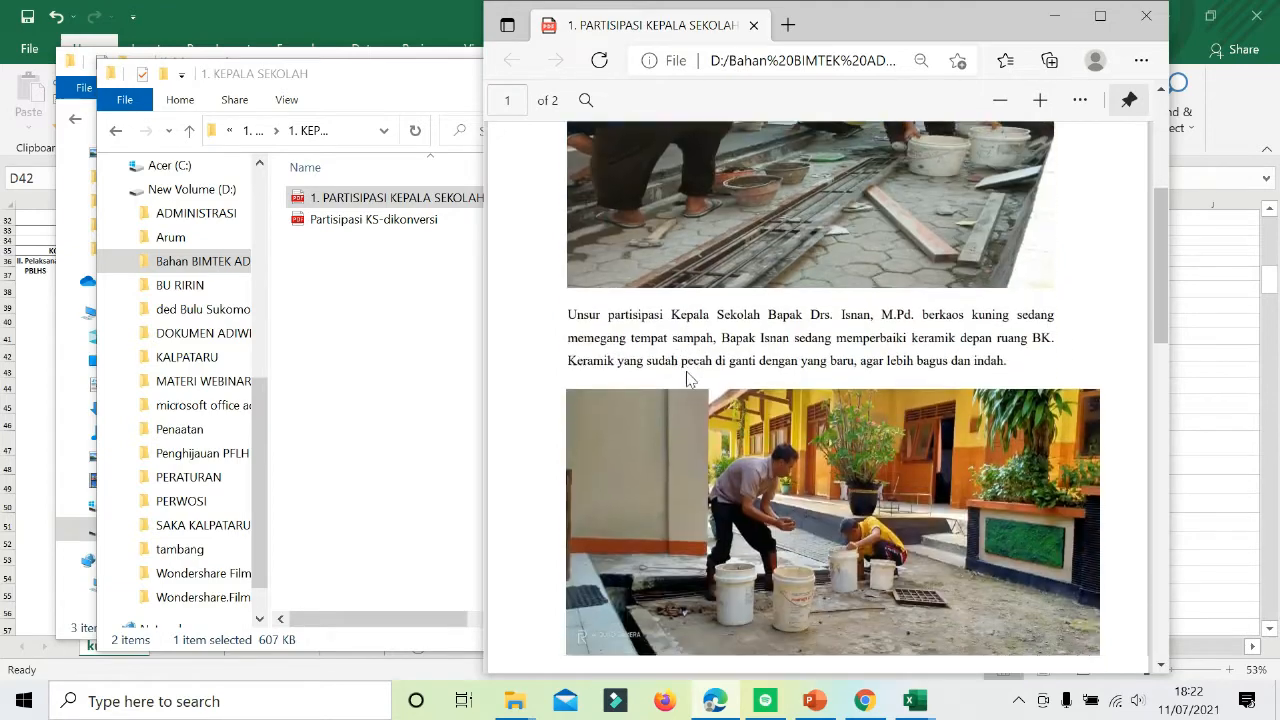
pyautogui.scroll(-10, 686, 378)
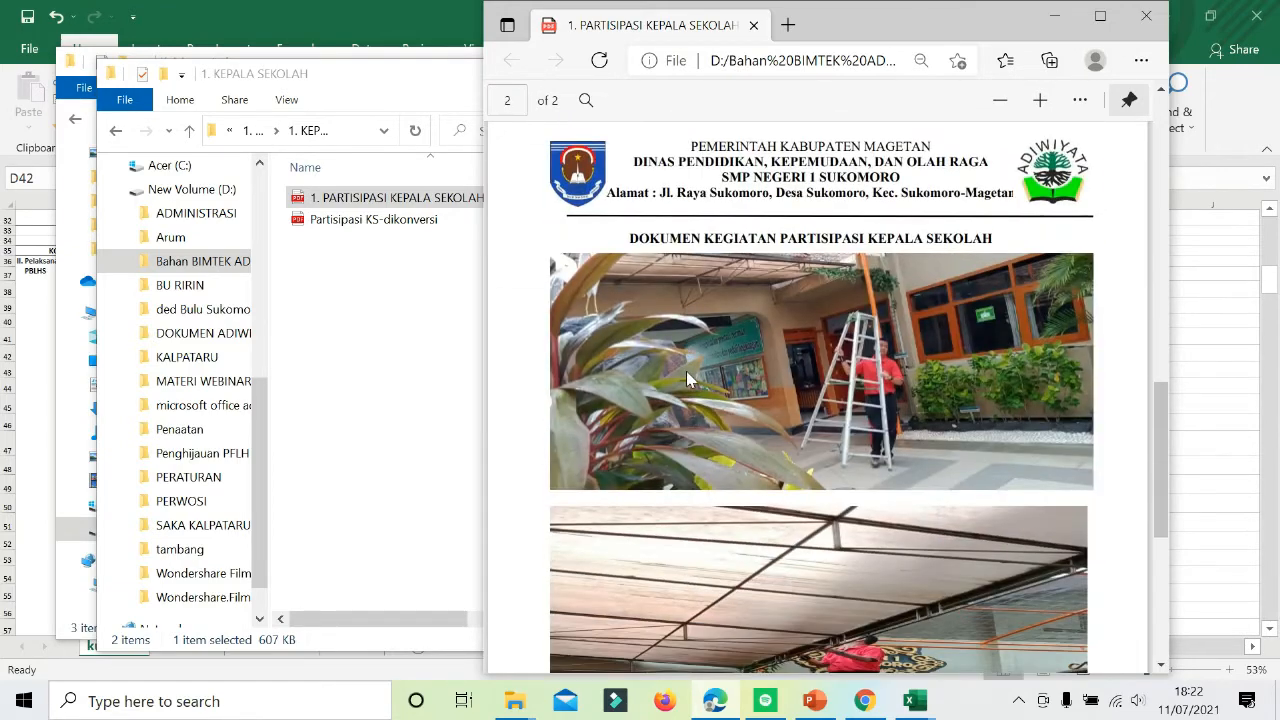
pyautogui.scroll(-2, 686, 378)
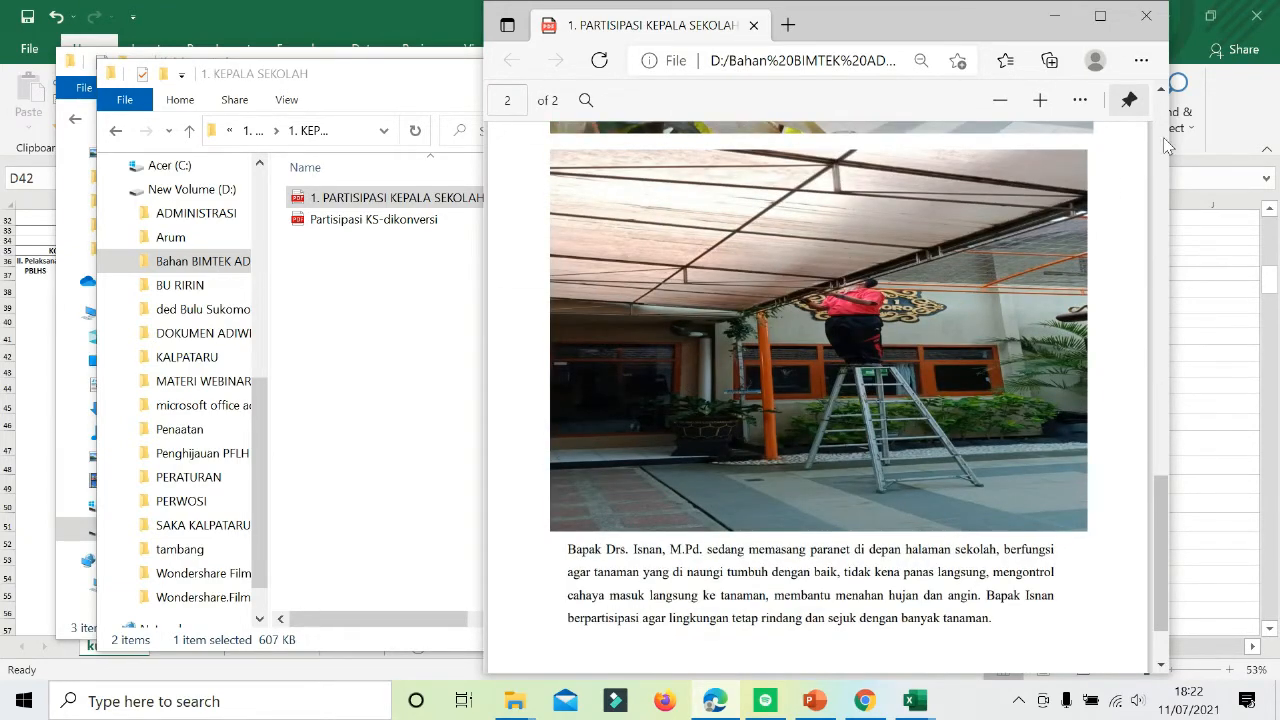
pyautogui.click(1140, 20)
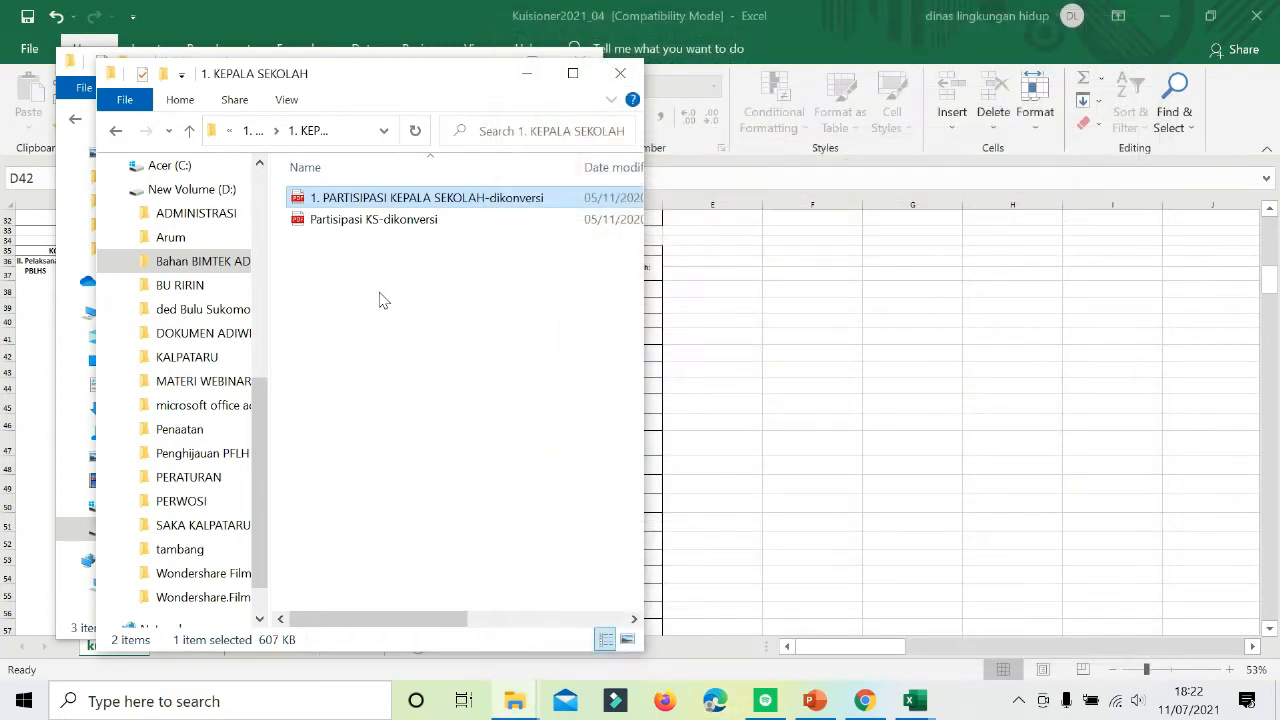
pyautogui.click(513, 84)
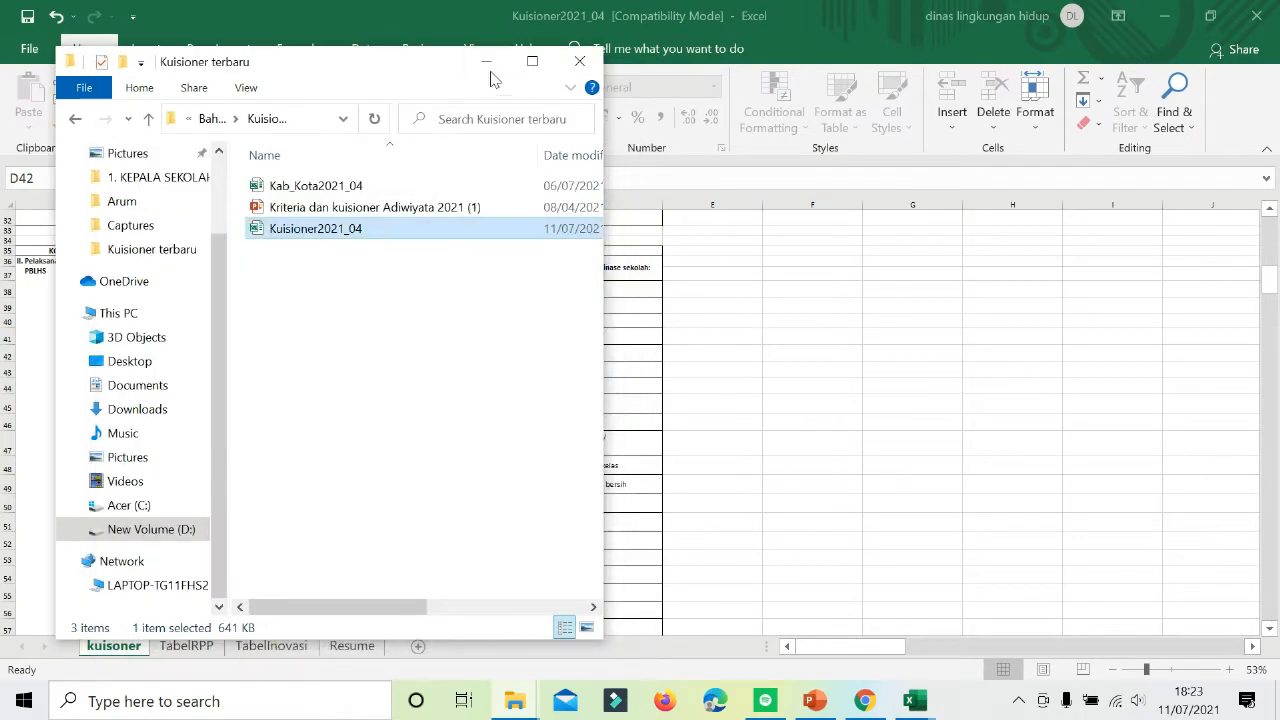
pyautogui.click(486, 62)
# For question II.1.a.2, tick the mata pelajaran and ekstrakurikuler assignment options, Membersihkan toilet and Membersihkan drainase secara rutin.
pyautogui.scroll(-3, 384, 330)
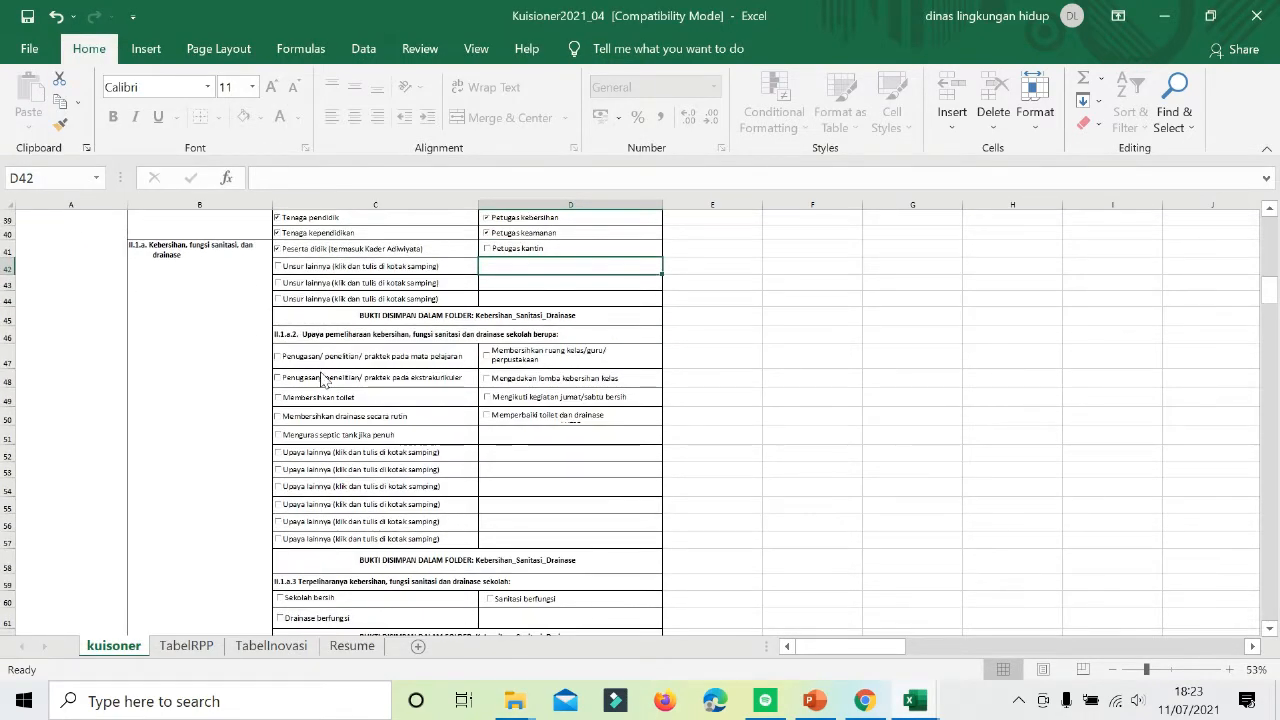
pyautogui.scroll(-2, 322, 380)
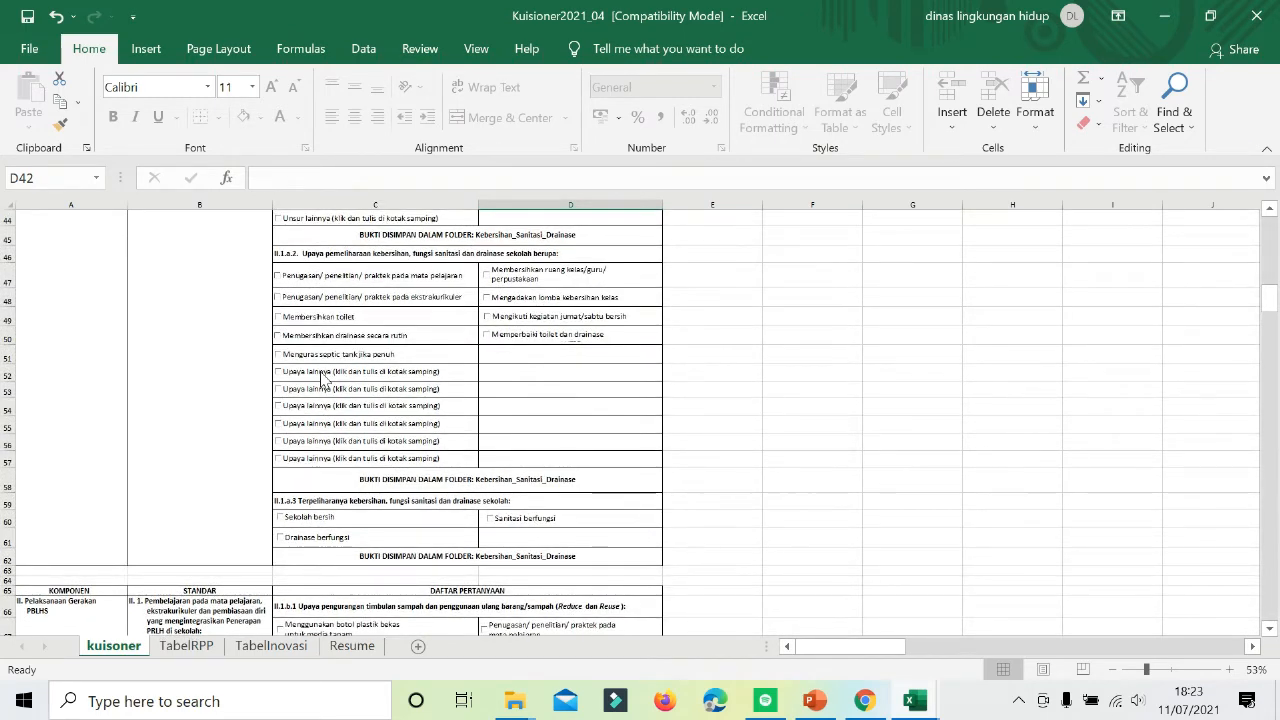
pyautogui.click(333, 281)
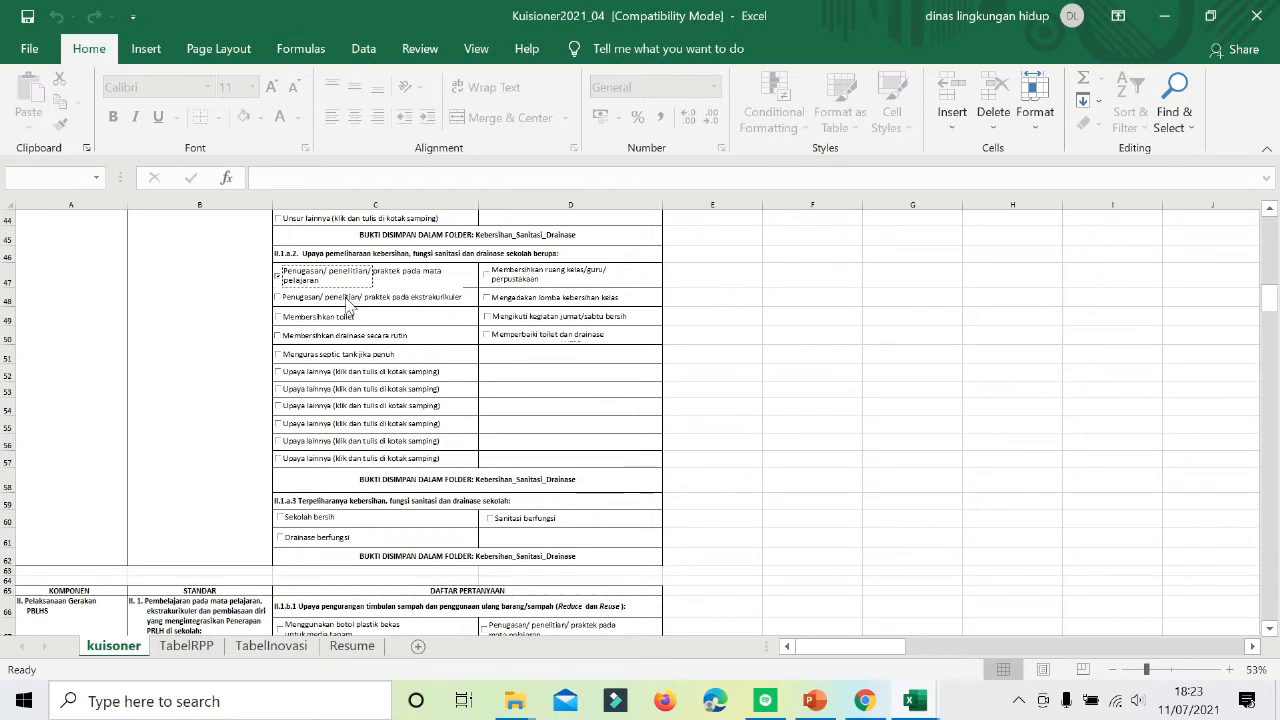
pyautogui.click(348, 300)
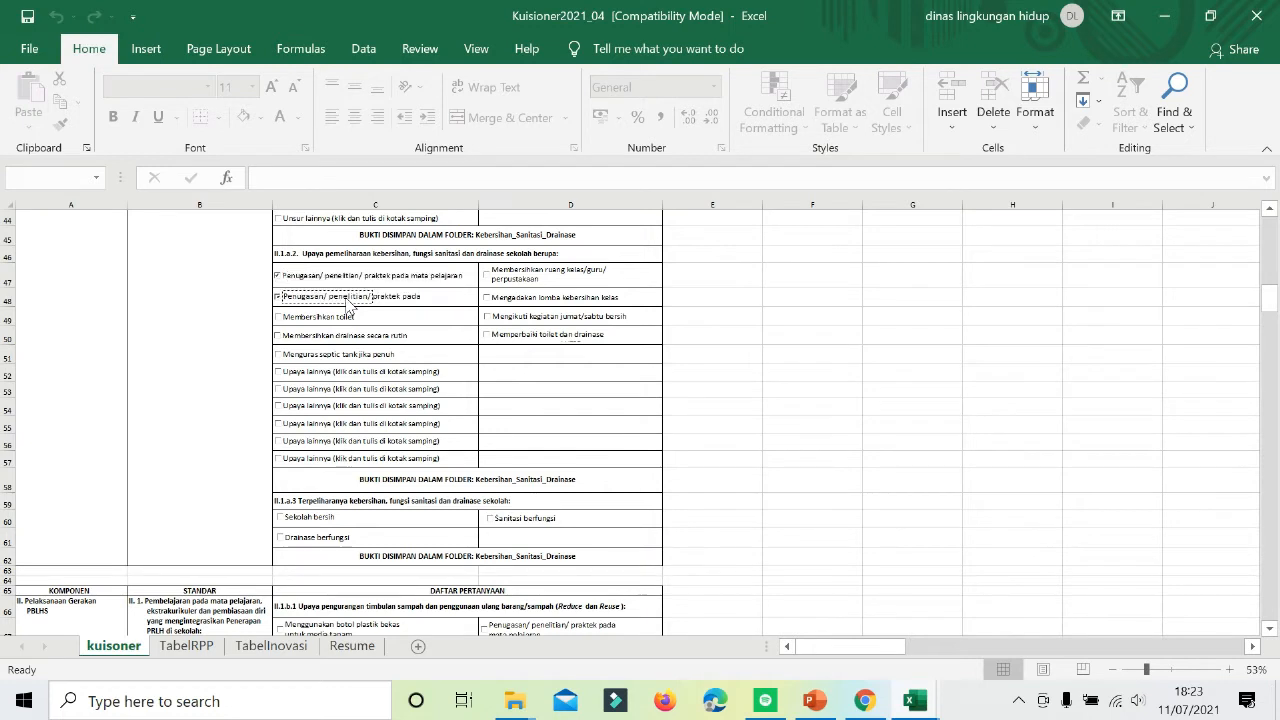
pyautogui.click(343, 318)
pyautogui.click(344, 336)
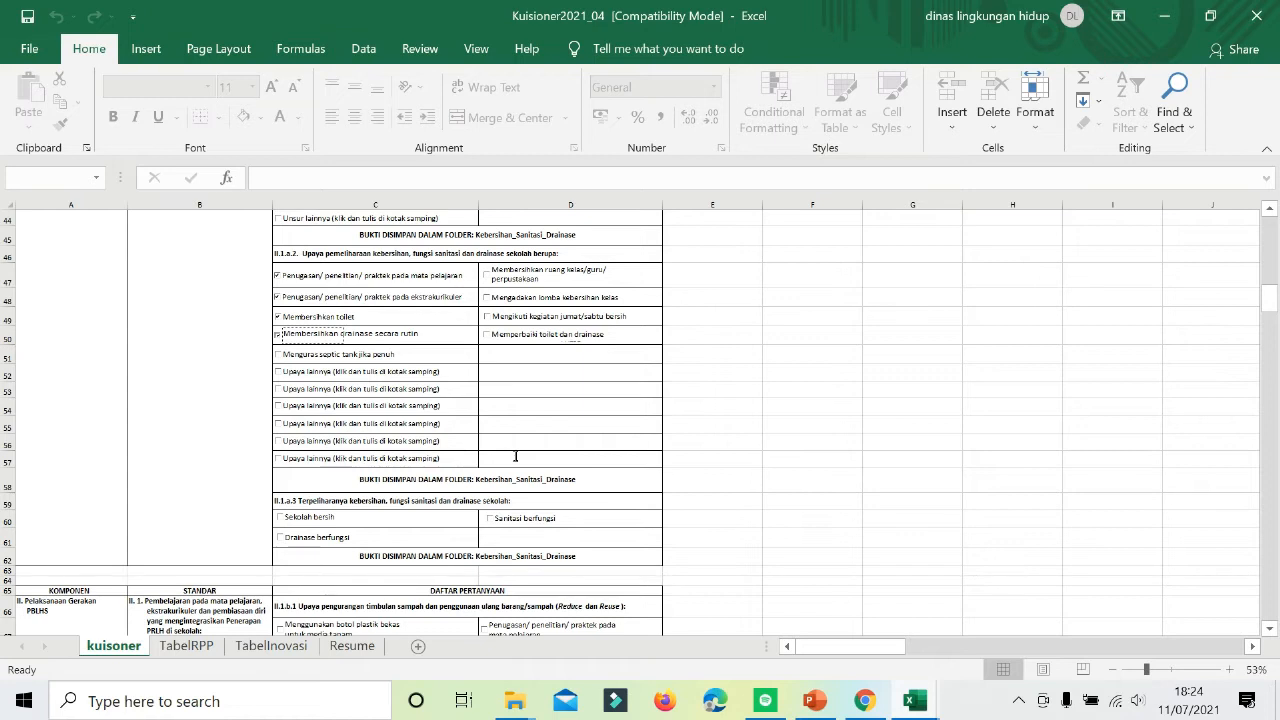
# For question II.1.a.2, also tick Membersihkan ruang kelas/guru/perpustakaan, Mengadakan lomba kebersihan kelas, Mengikuti kegiatan jumat/sabtu bersih and Memperbaiki toilet dan drainase.
pyautogui.click(518, 283)
pyautogui.click(510, 297)
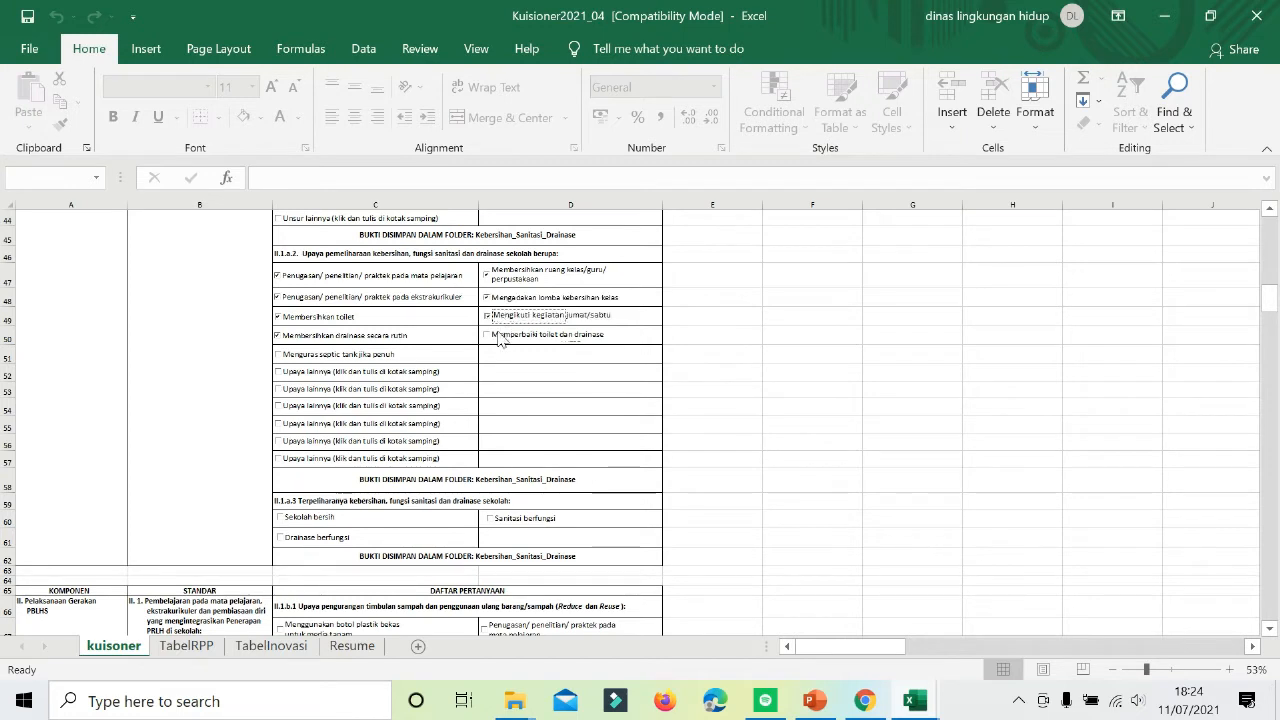
pyautogui.click(500, 338)
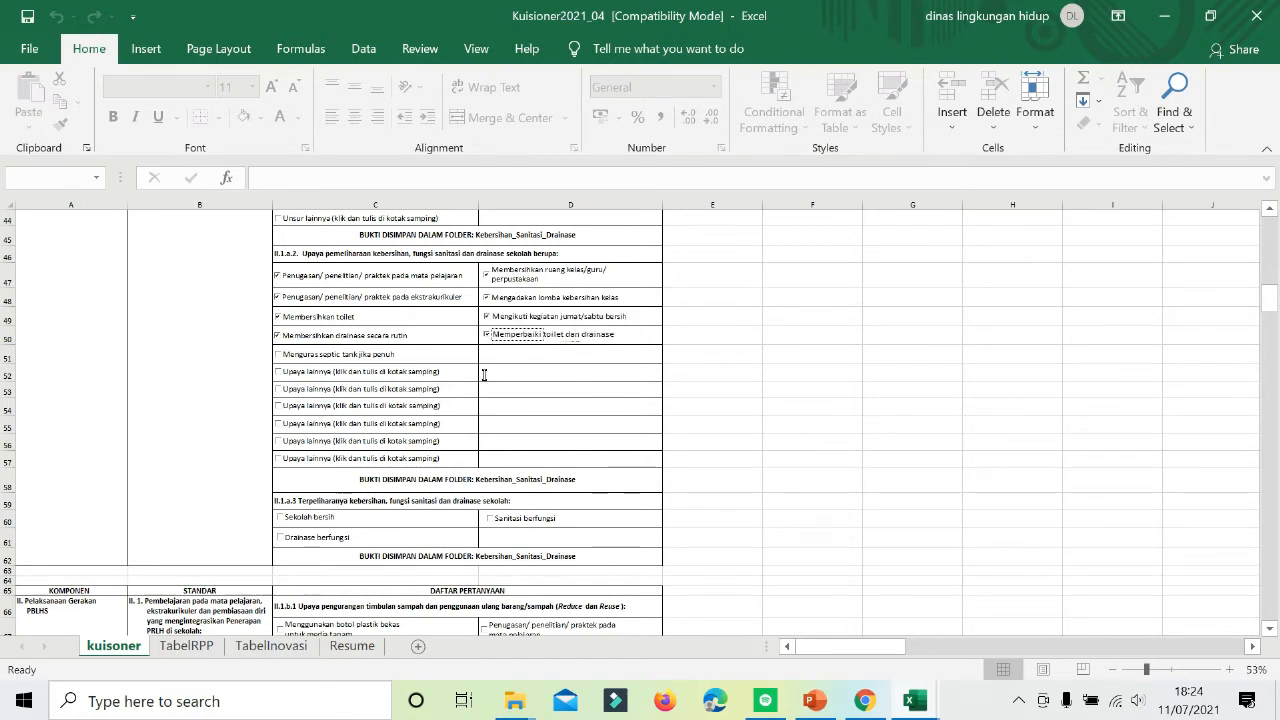
pyautogui.click(484, 374)
pyautogui.click(492, 393)
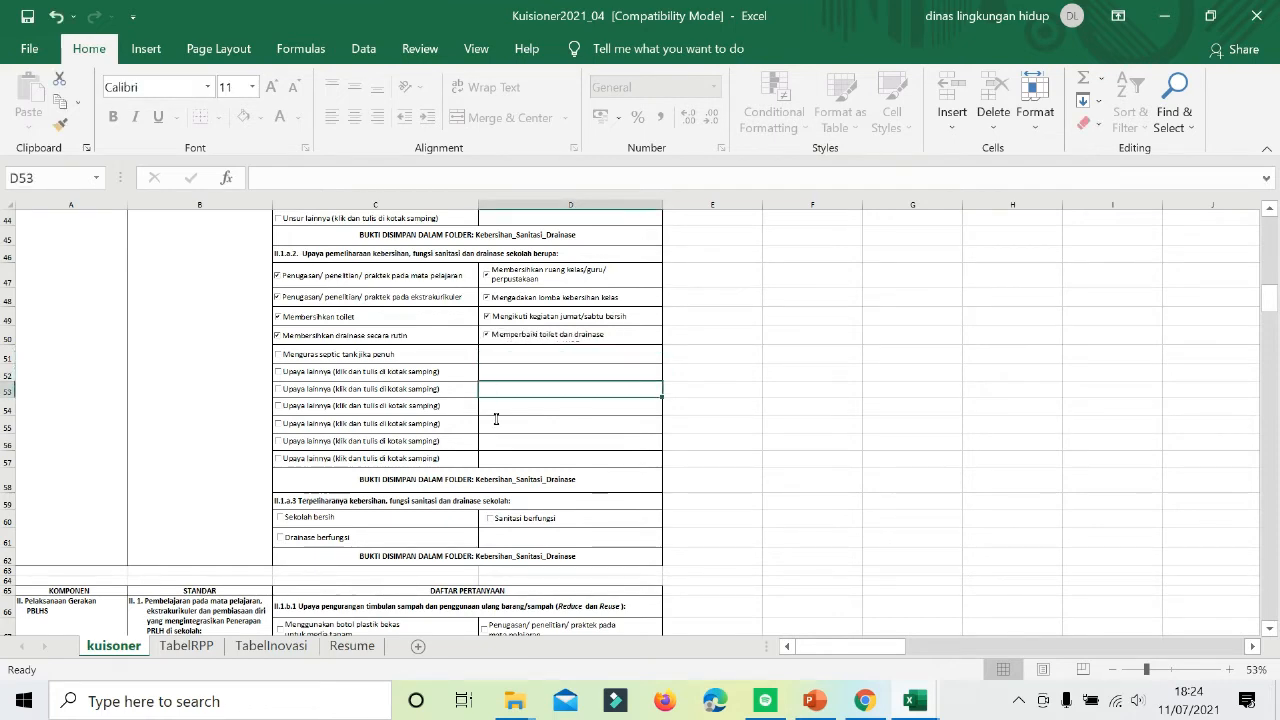
pyautogui.click(496, 422)
# For question II.1.a.3, tick Sekolah bersih, Drainase berfungsi and Sanitasi berfungsi.
pyautogui.scroll(-1, 345, 523)
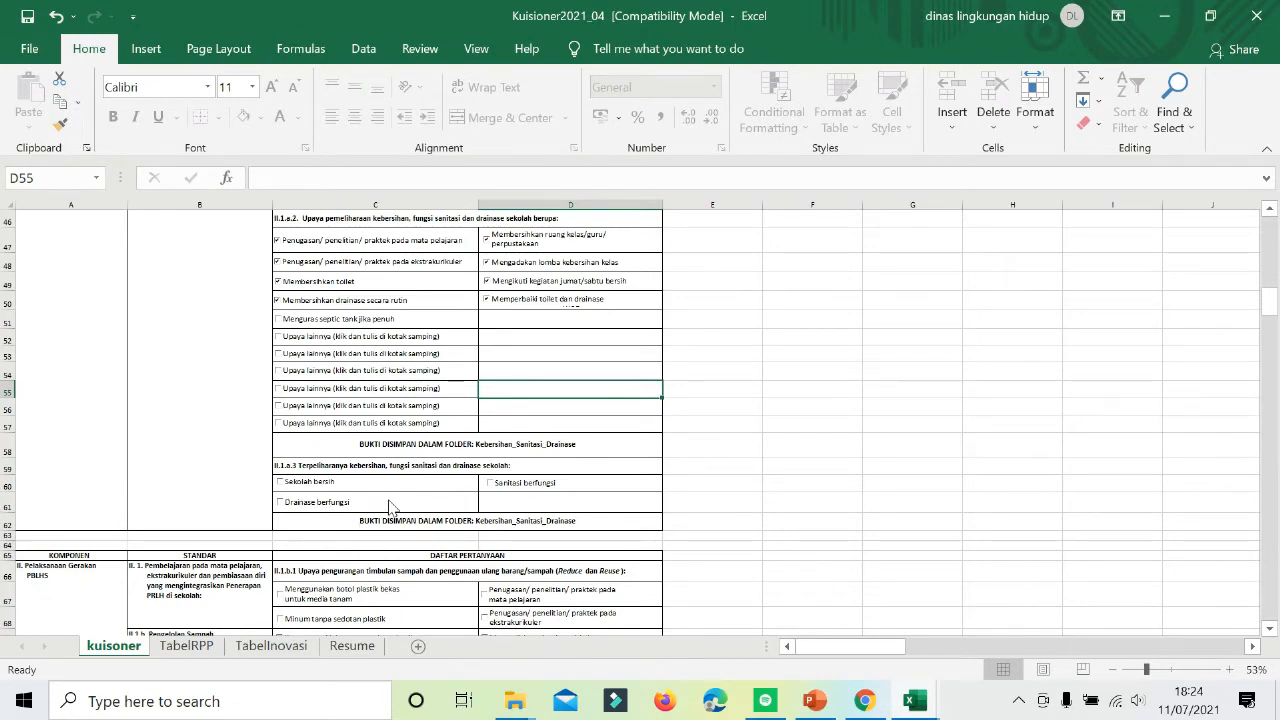
pyautogui.scroll(-1, 390, 505)
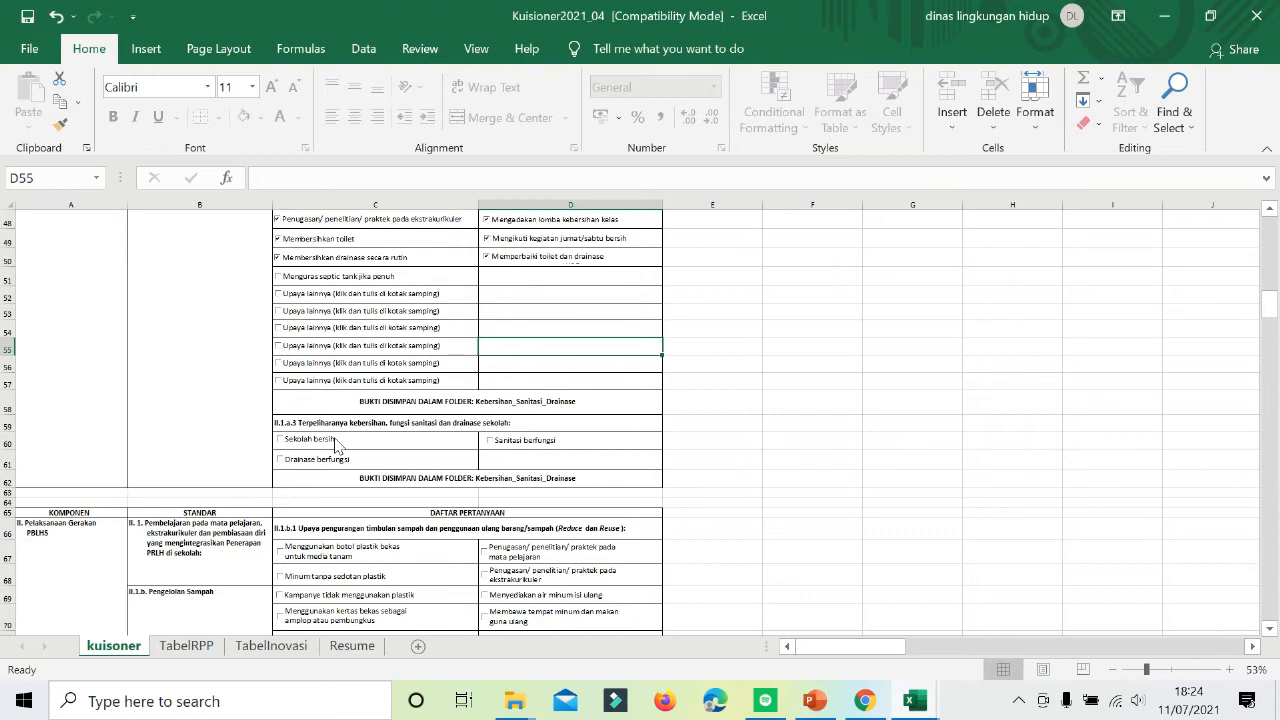
pyautogui.click(335, 442)
pyautogui.click(334, 461)
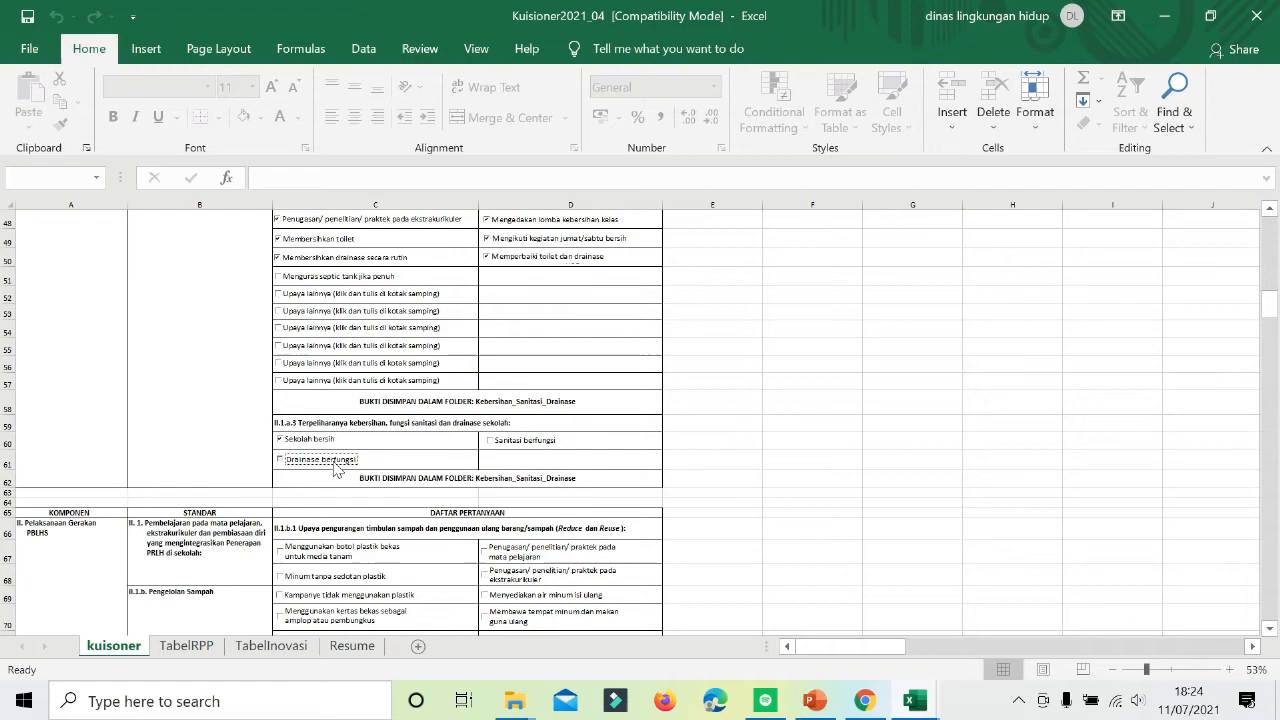
pyautogui.click(491, 443)
# For question II.1.b.1, tick botol plastik bekas, tanpa sedotan plastik, kampanye tidak menggunakan plastik, kertas bekas, amplop berulang and loker khusus donasi.
pyautogui.scroll(-3, 491, 447)
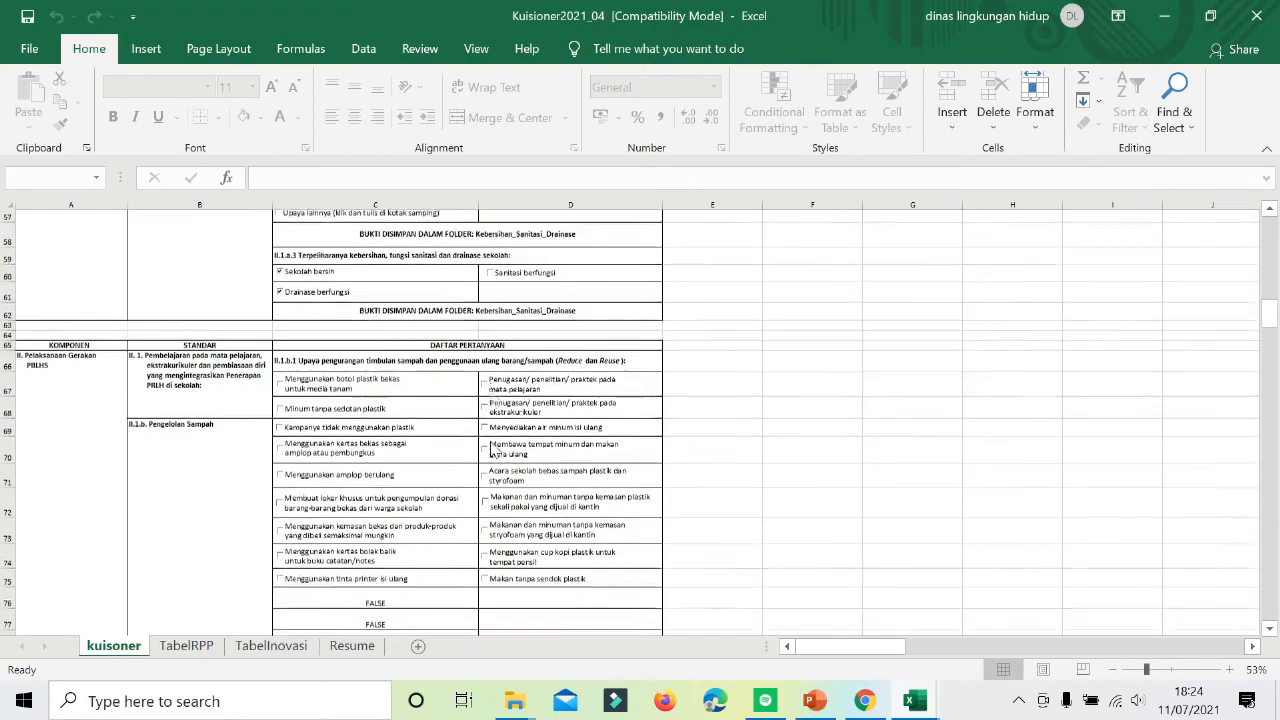
pyautogui.scroll(-1, 490, 450)
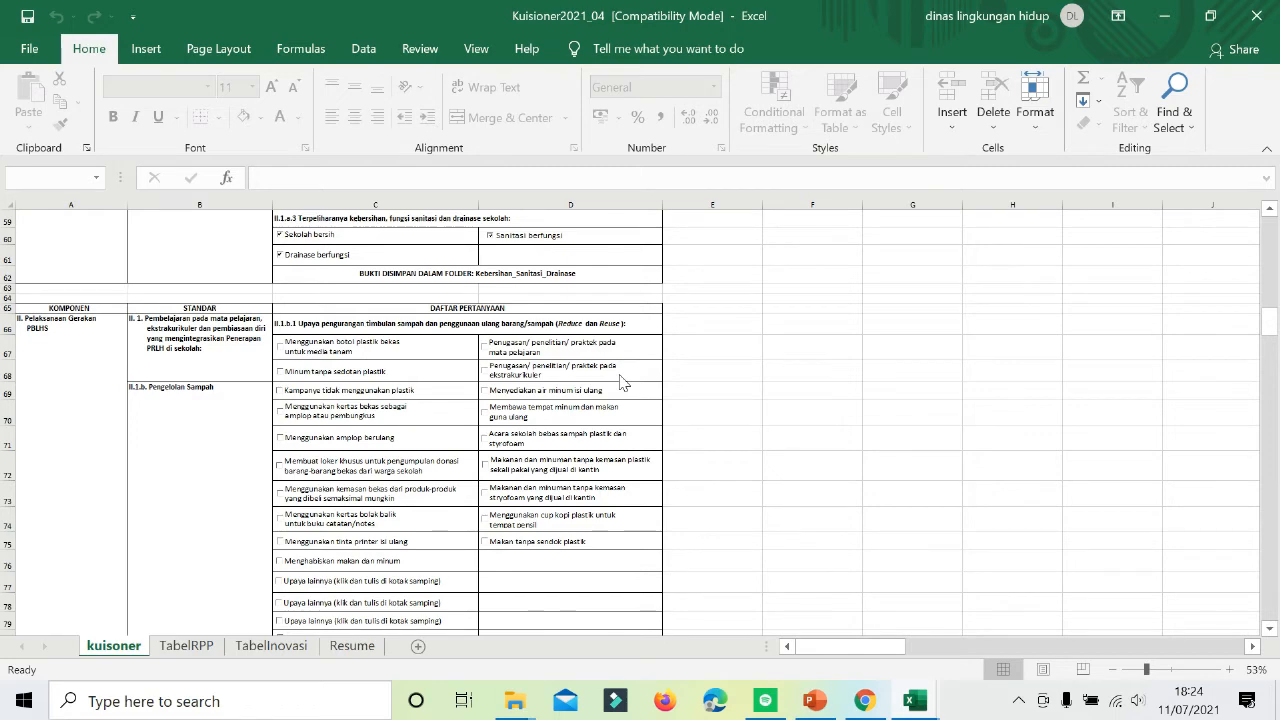
pyautogui.scroll(-1, 620, 382)
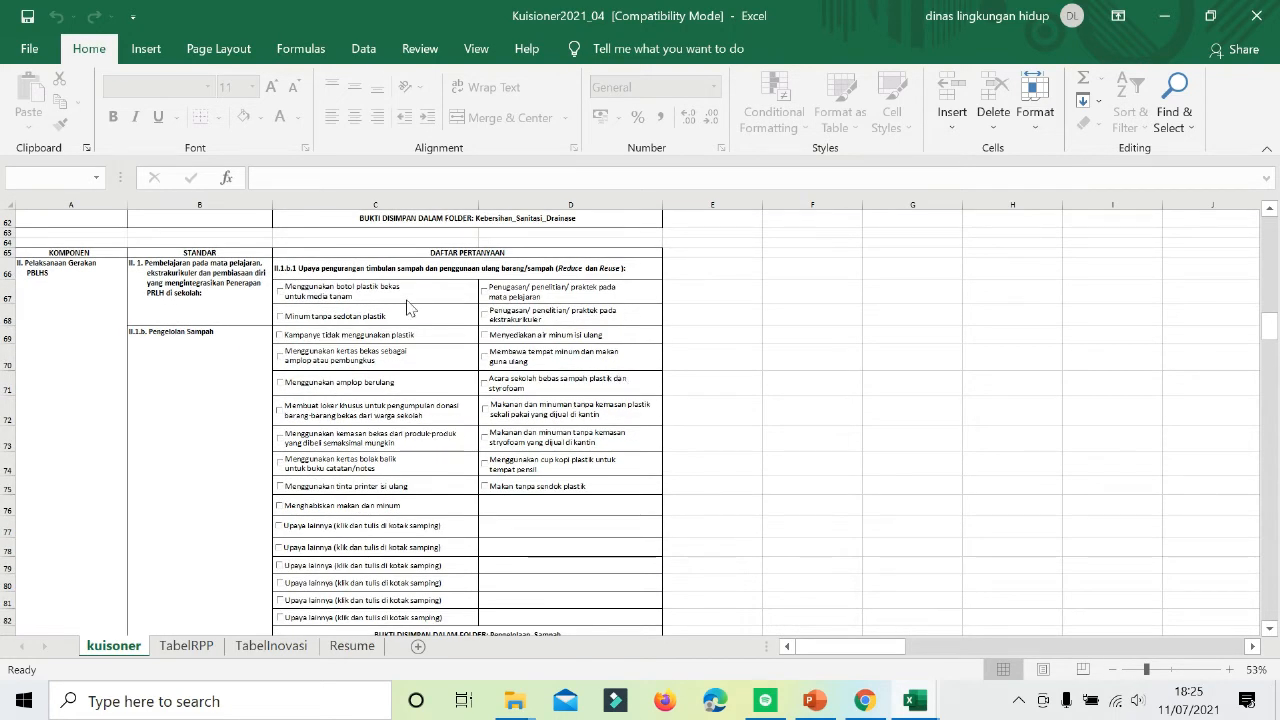
pyautogui.click(345, 294)
pyautogui.click(336, 313)
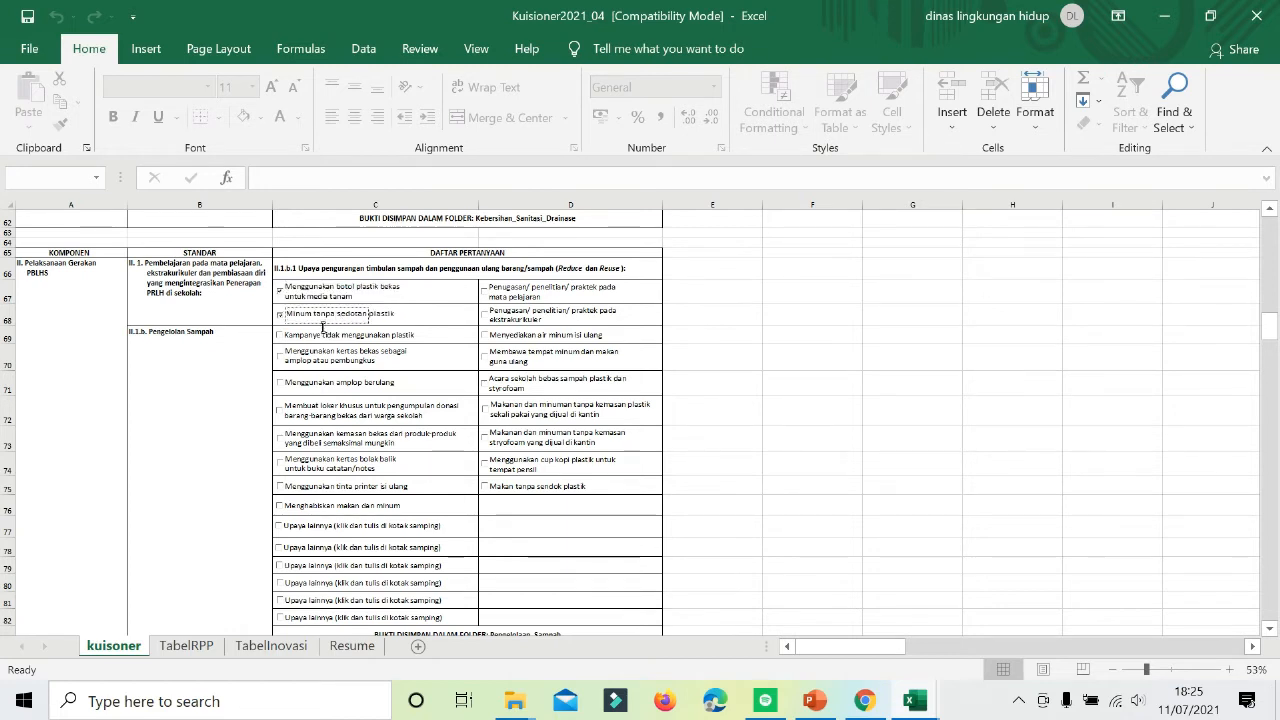
pyautogui.click(324, 335)
pyautogui.click(302, 362)
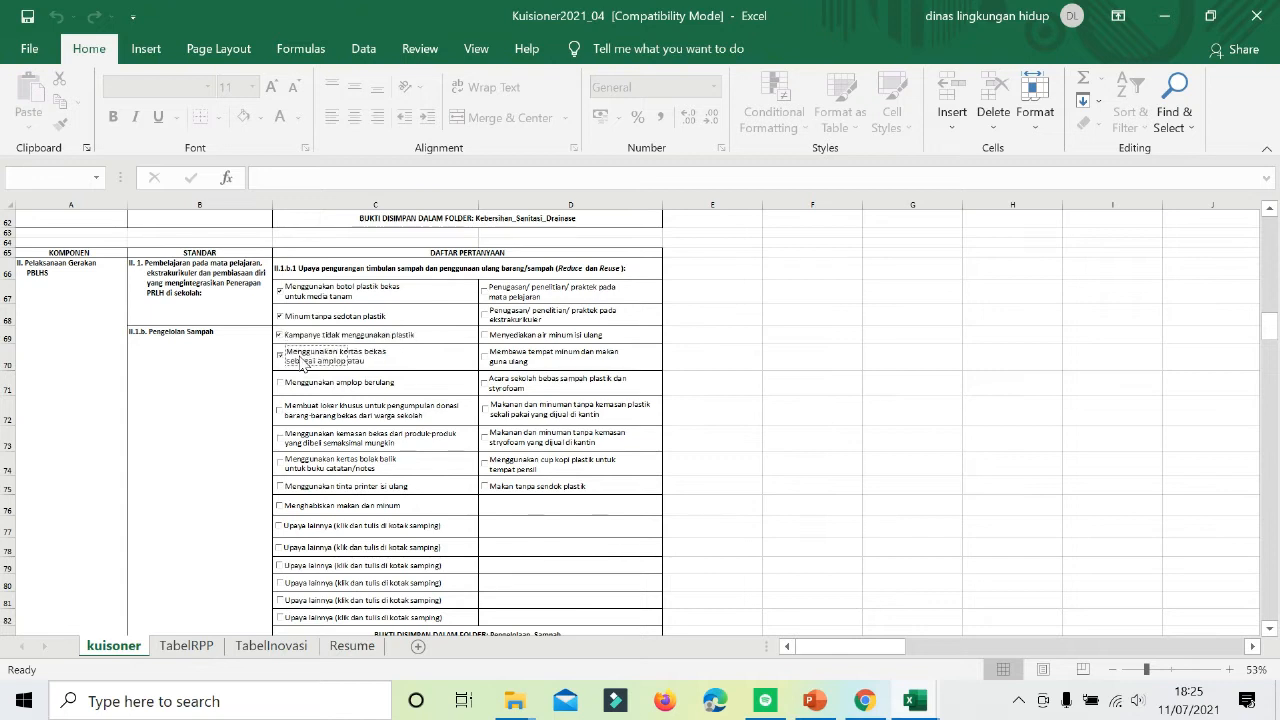
pyautogui.click(296, 386)
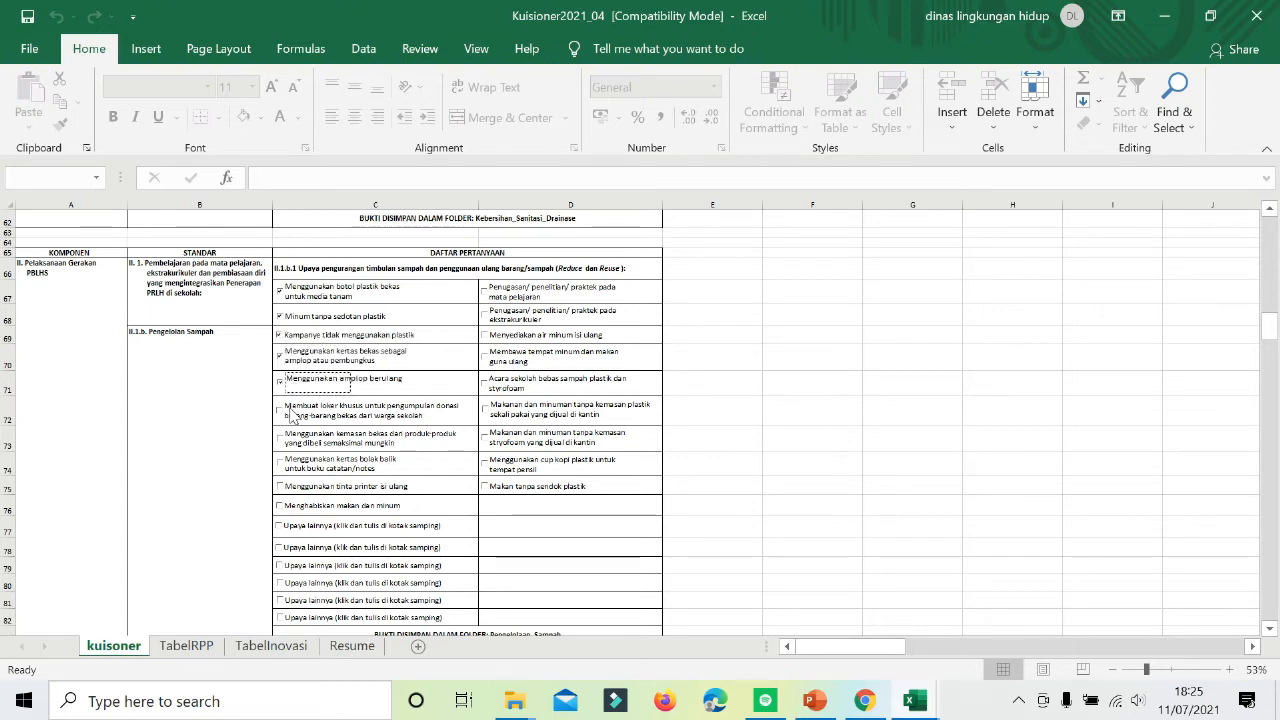
pyautogui.click(293, 414)
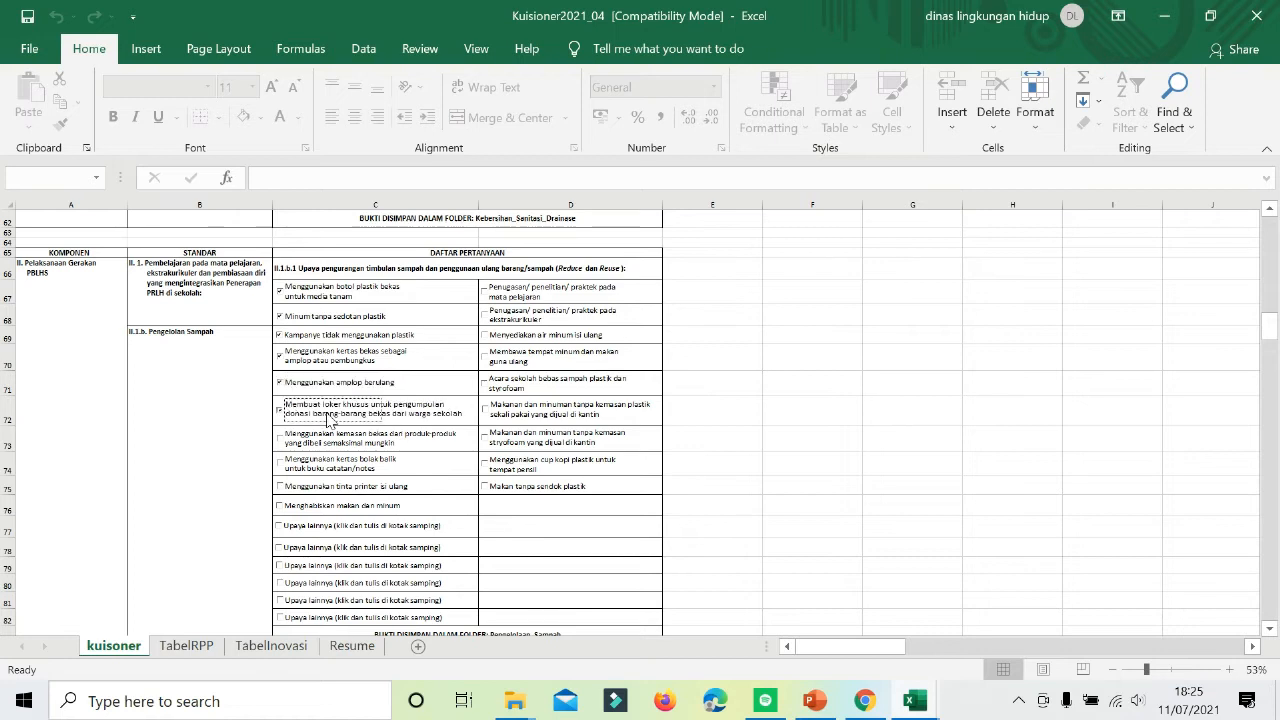
# In II.1.b.1, also tick both Penugasan options, reusable food and drink containers, canteen food without plastic or styrofoam packaging, cup kopi plastik and Makan tanpa sendok plastik.
pyautogui.click(538, 300)
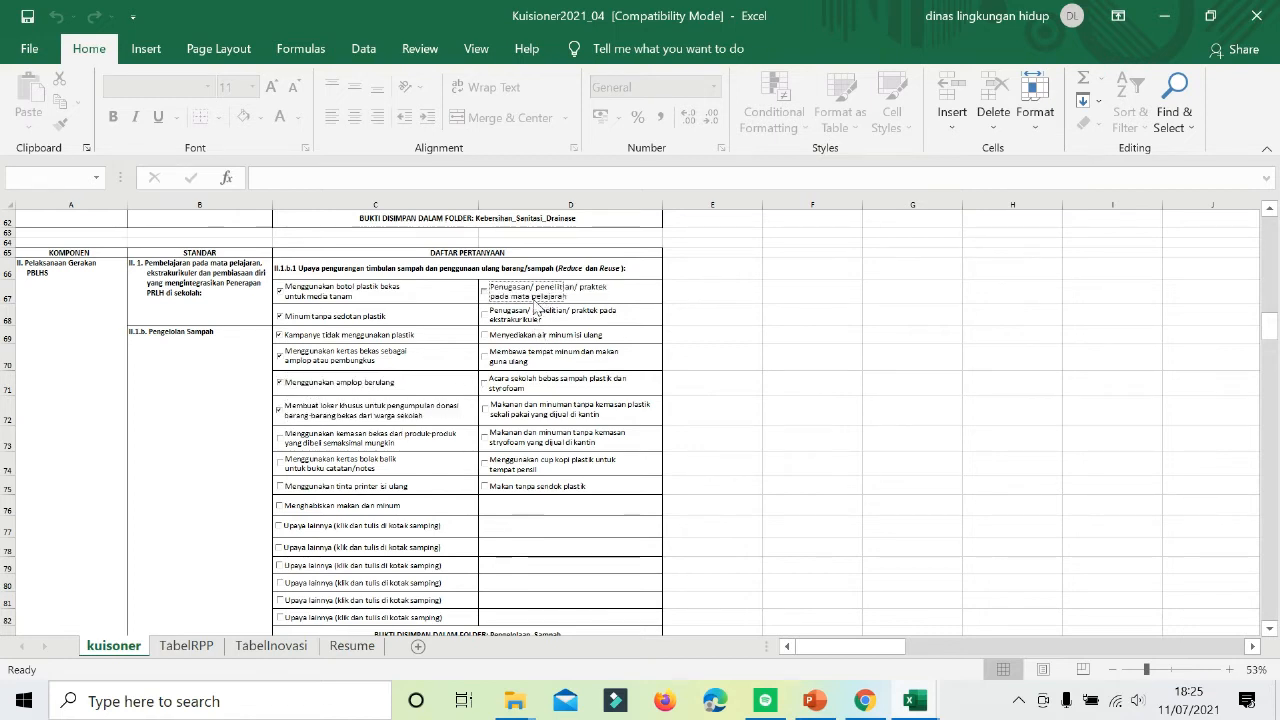
pyautogui.click(503, 296)
pyautogui.click(503, 322)
pyautogui.click(530, 420)
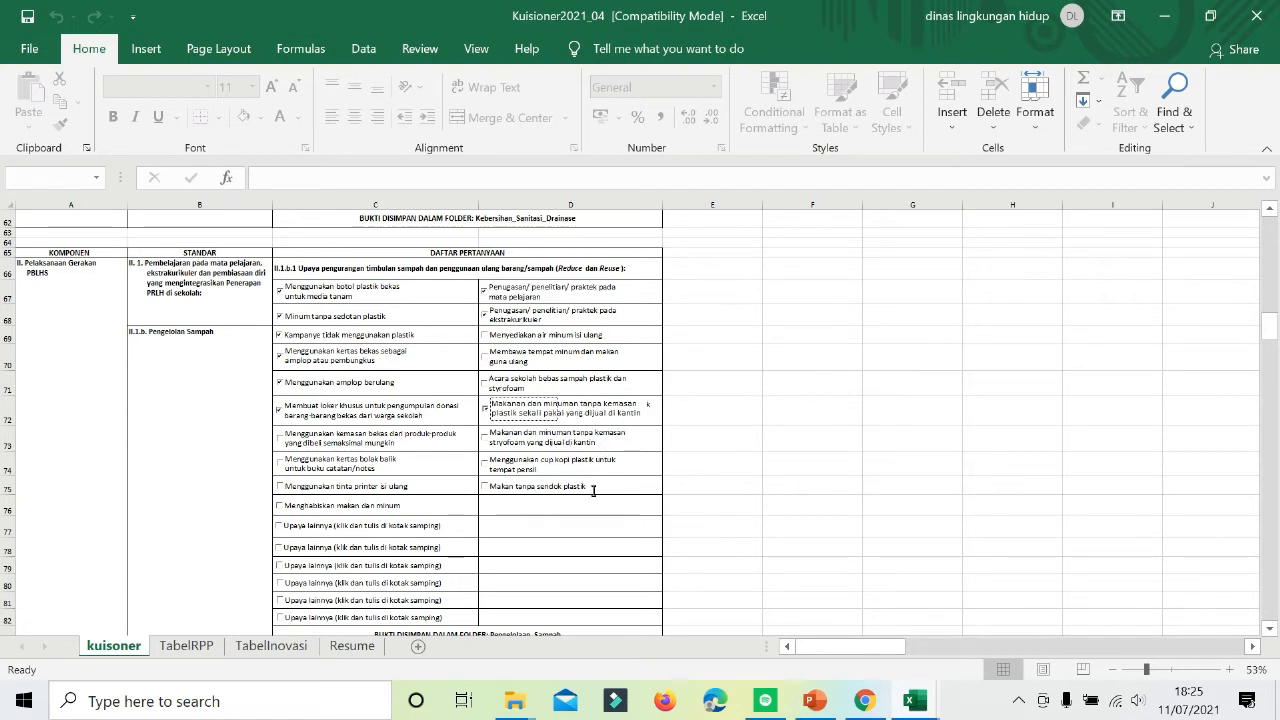
pyautogui.click(566, 447)
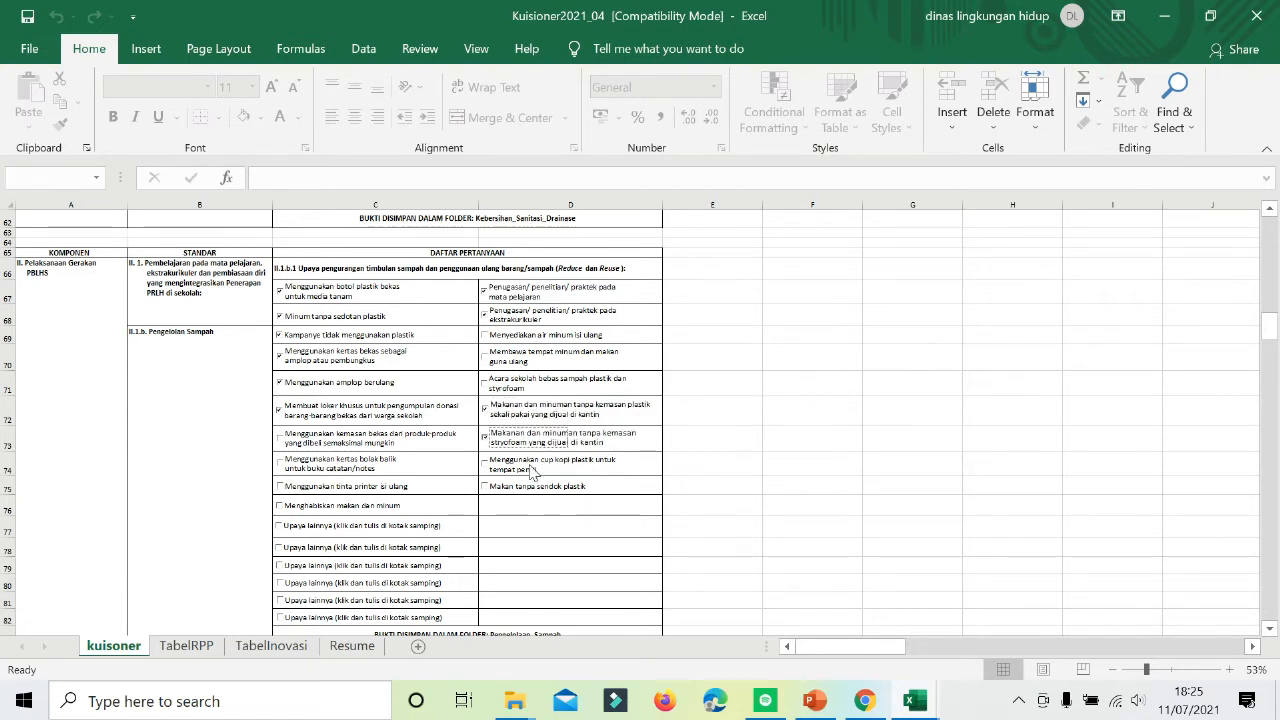
pyautogui.click(532, 472)
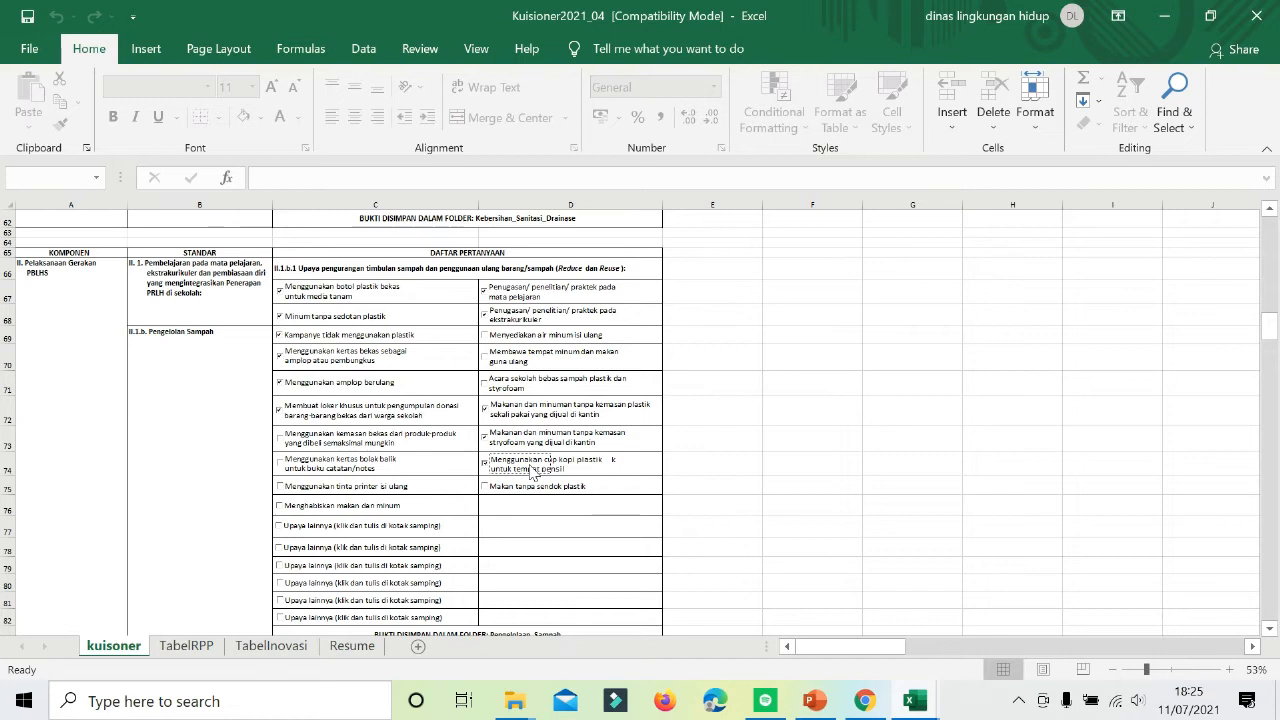
pyautogui.click(496, 487)
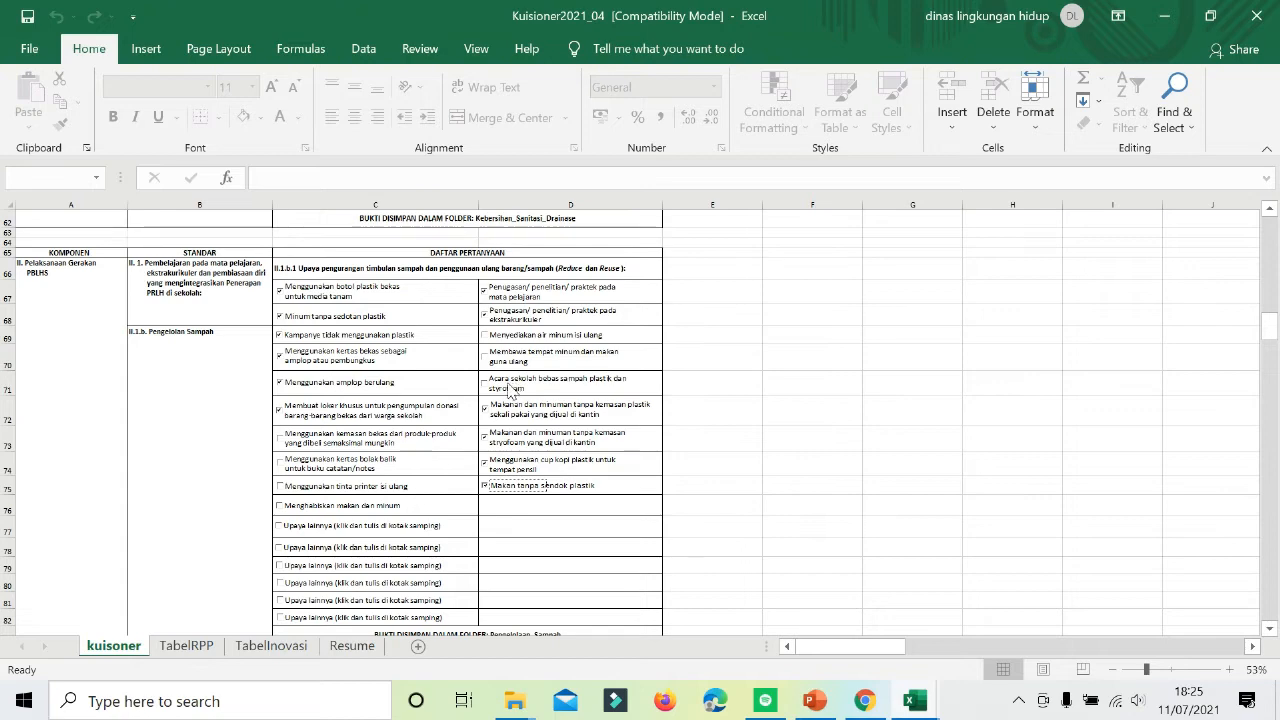
pyautogui.click(512, 360)
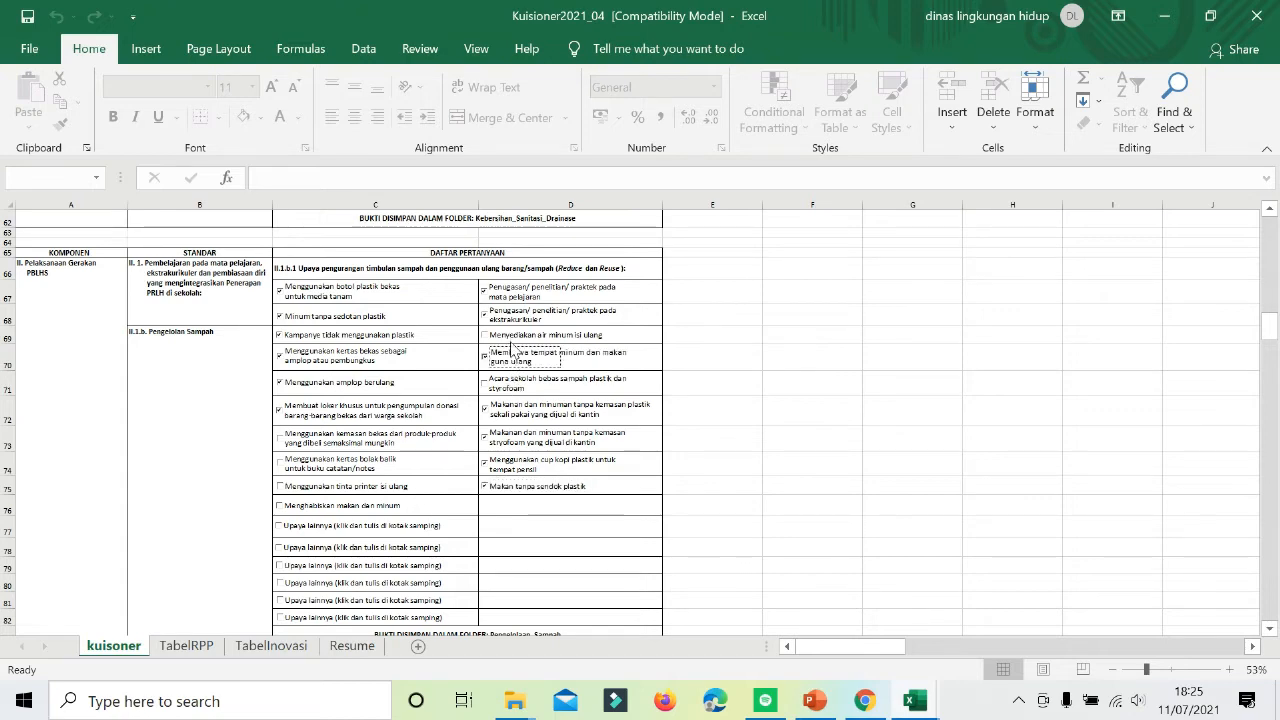
# For question II.1.b.2, tick Membuat kompos cair dan padat, Membuat daur ulang sampah kertas, Pemilahan sampah, Kirim sampah plastik and both Penugasan options.
pyautogui.scroll(-5, 490, 410)
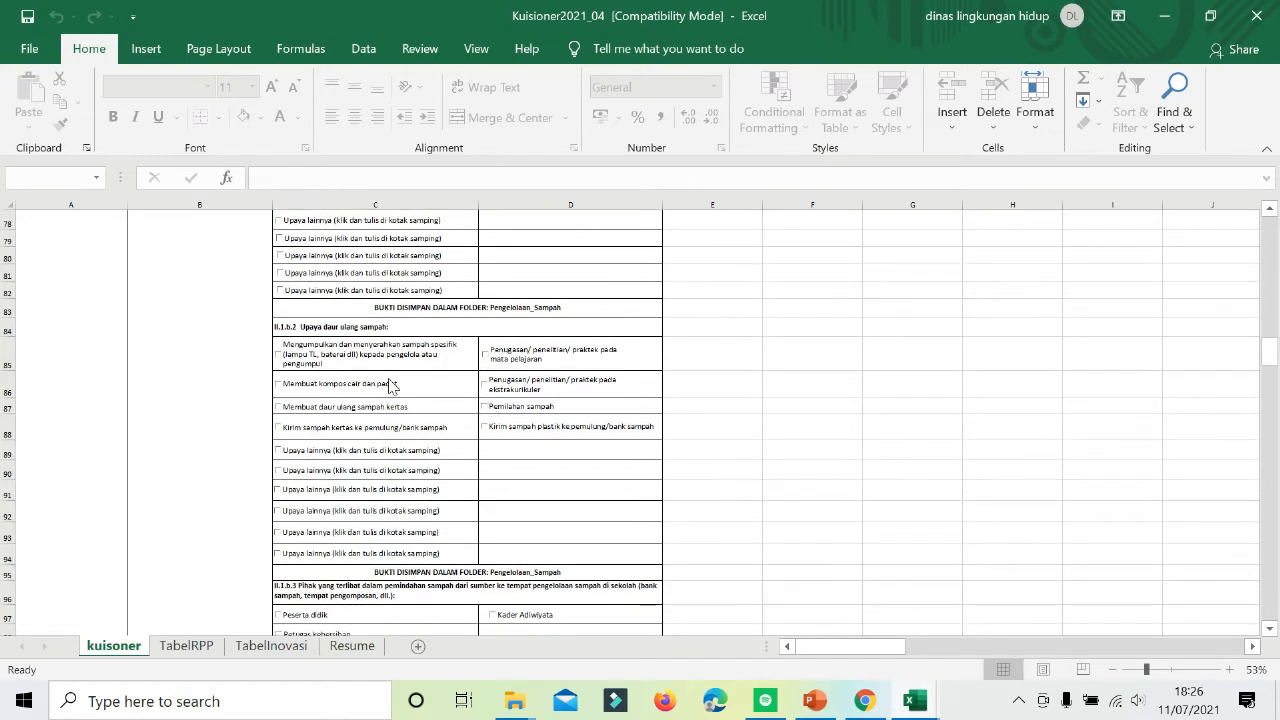
pyautogui.click(383, 394)
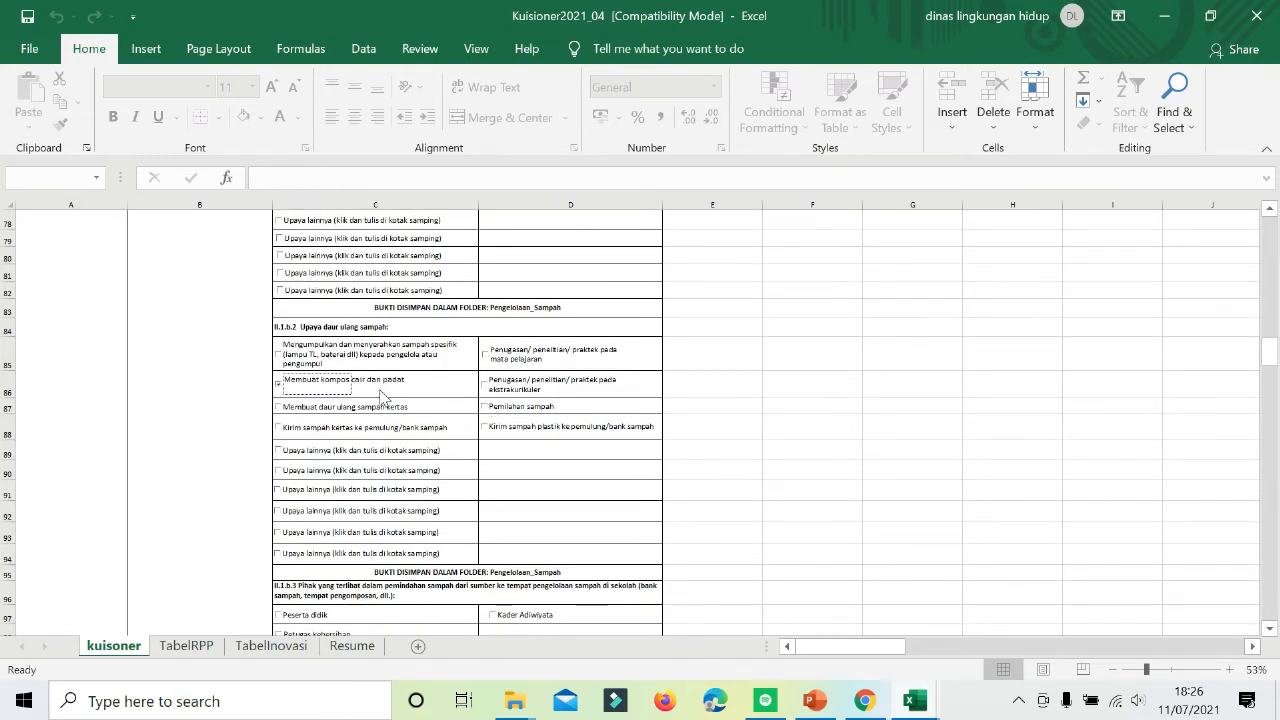
pyautogui.click(380, 416)
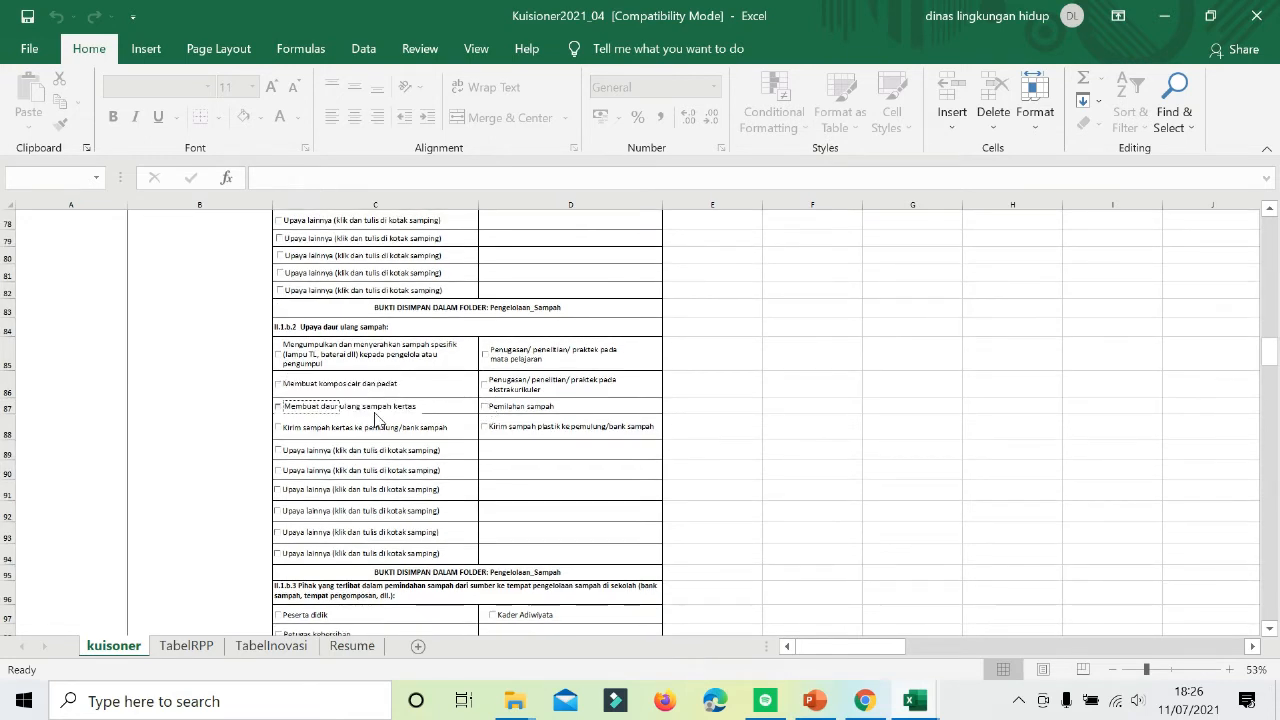
pyautogui.click(511, 408)
pyautogui.click(512, 428)
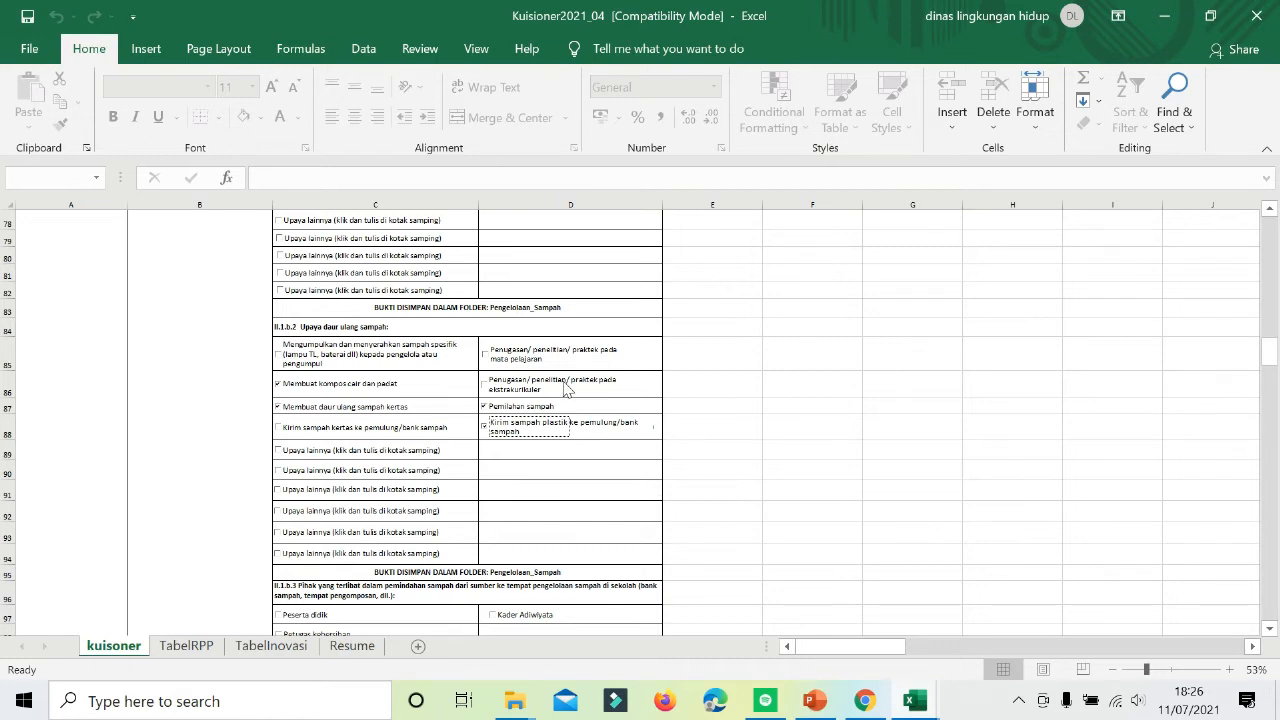
pyautogui.click(541, 362)
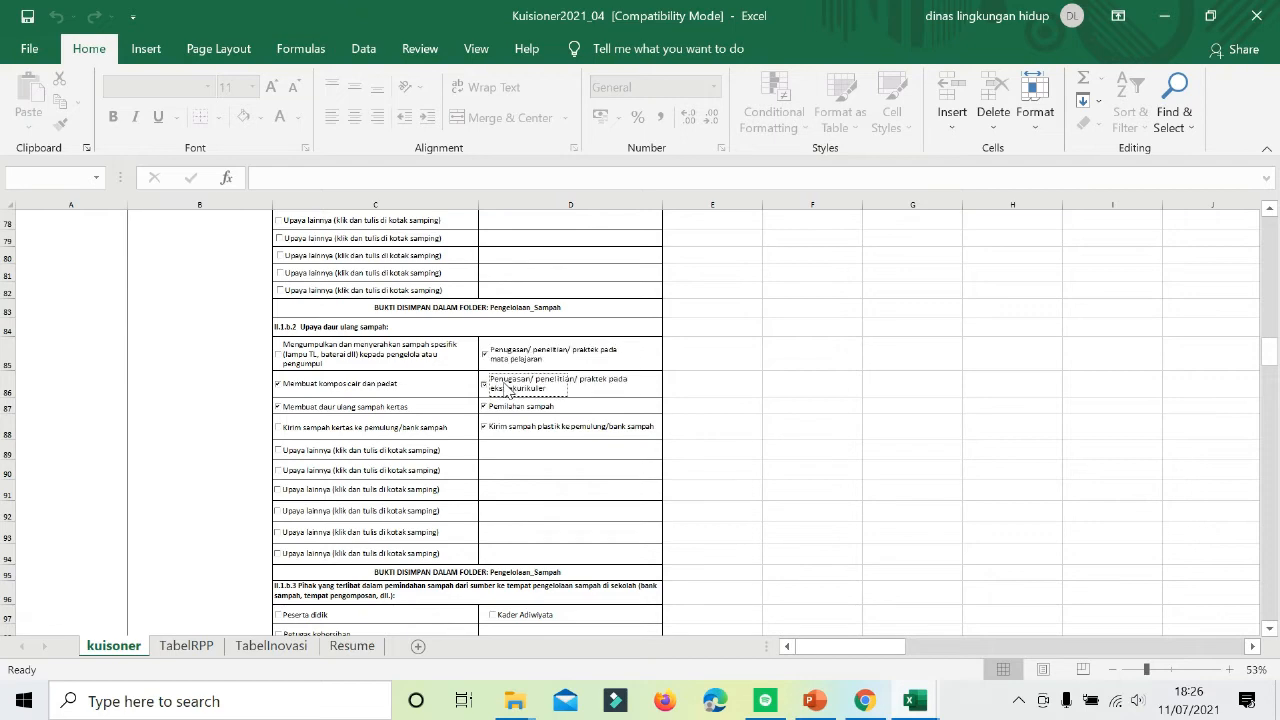
# For question II.1.b.3 on the parties moving waste to the school's processing site, tick Kader Adiwiyata, Peserta didik and Petugas kebersihan.
pyautogui.scroll(-4, 507, 390)
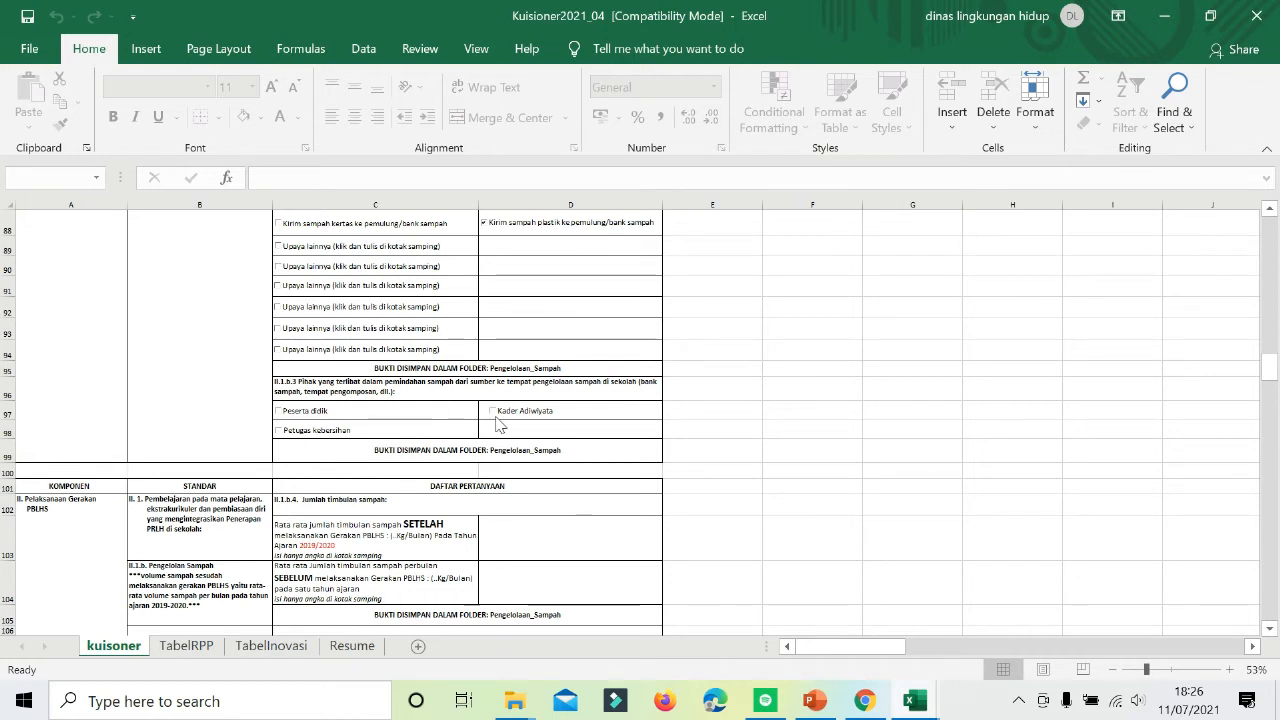
pyautogui.click(498, 421)
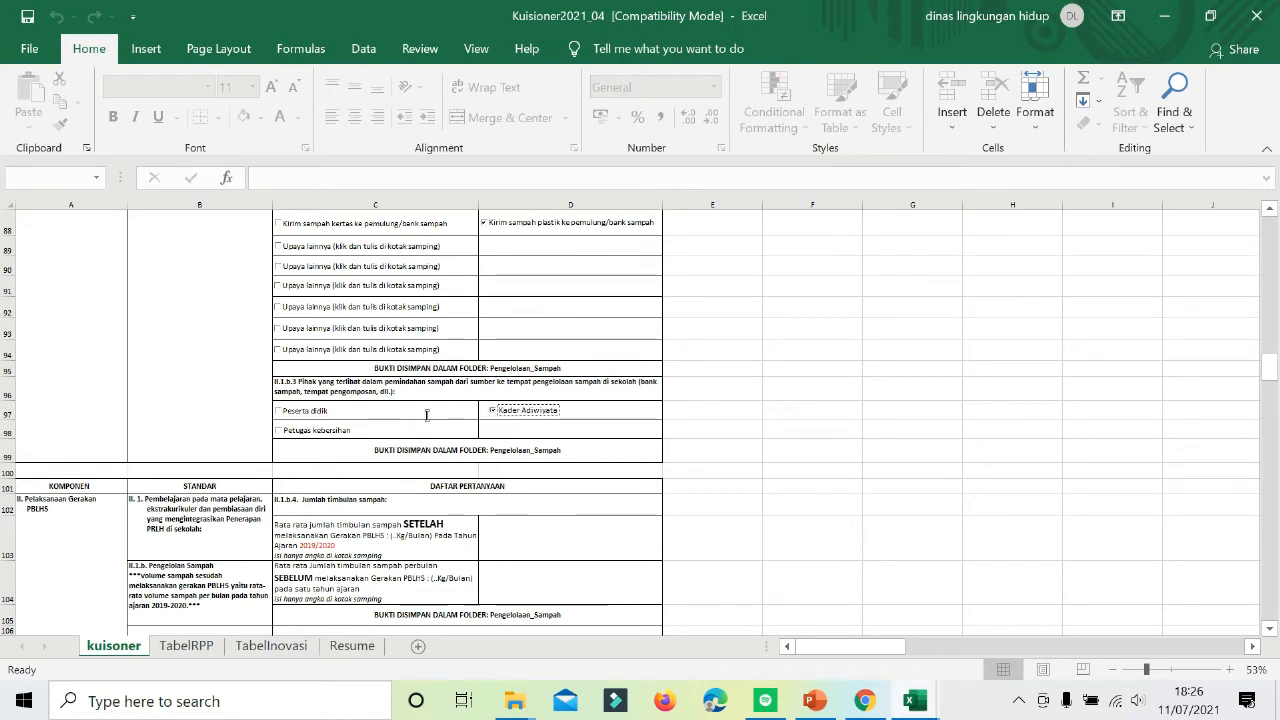
pyautogui.click(320, 414)
pyautogui.click(316, 433)
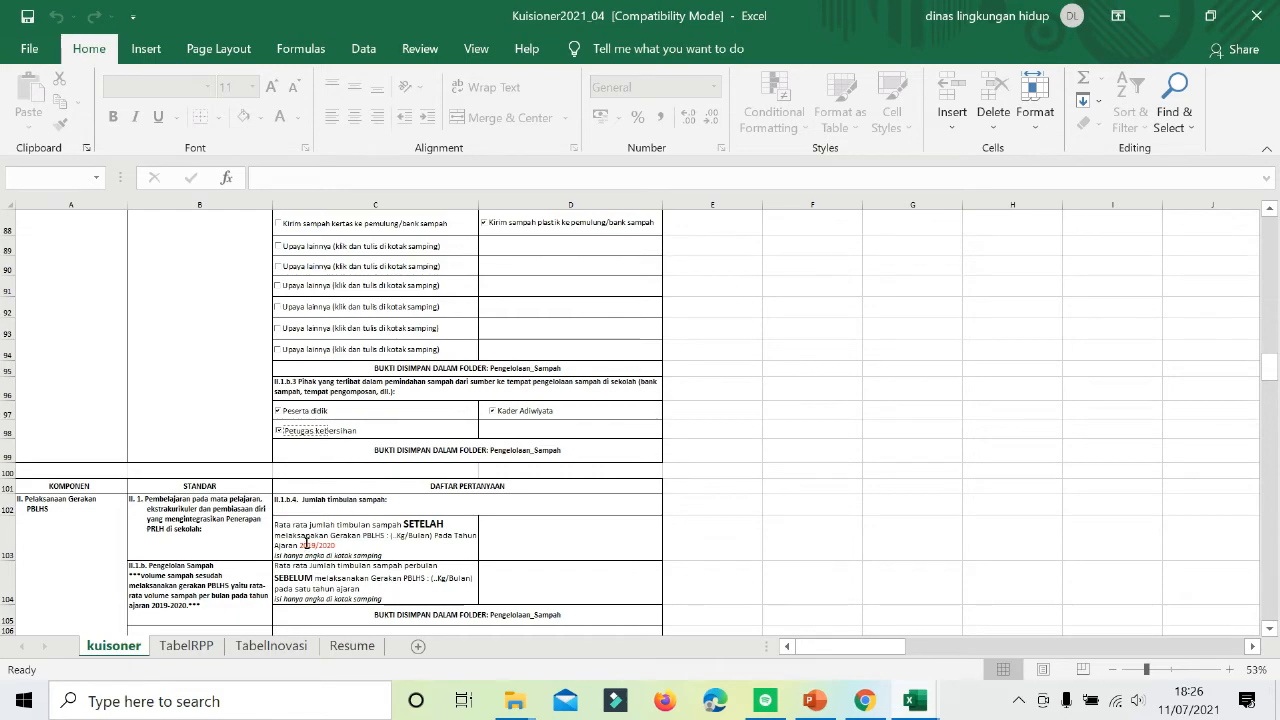
# For question II.1.b.4, enter 100 as the average monthly waste SEBELUM the PBLHS movement and 25 as the average SETELAH it.
pyautogui.click(306, 543)
pyautogui.scroll(-2, 306, 543)
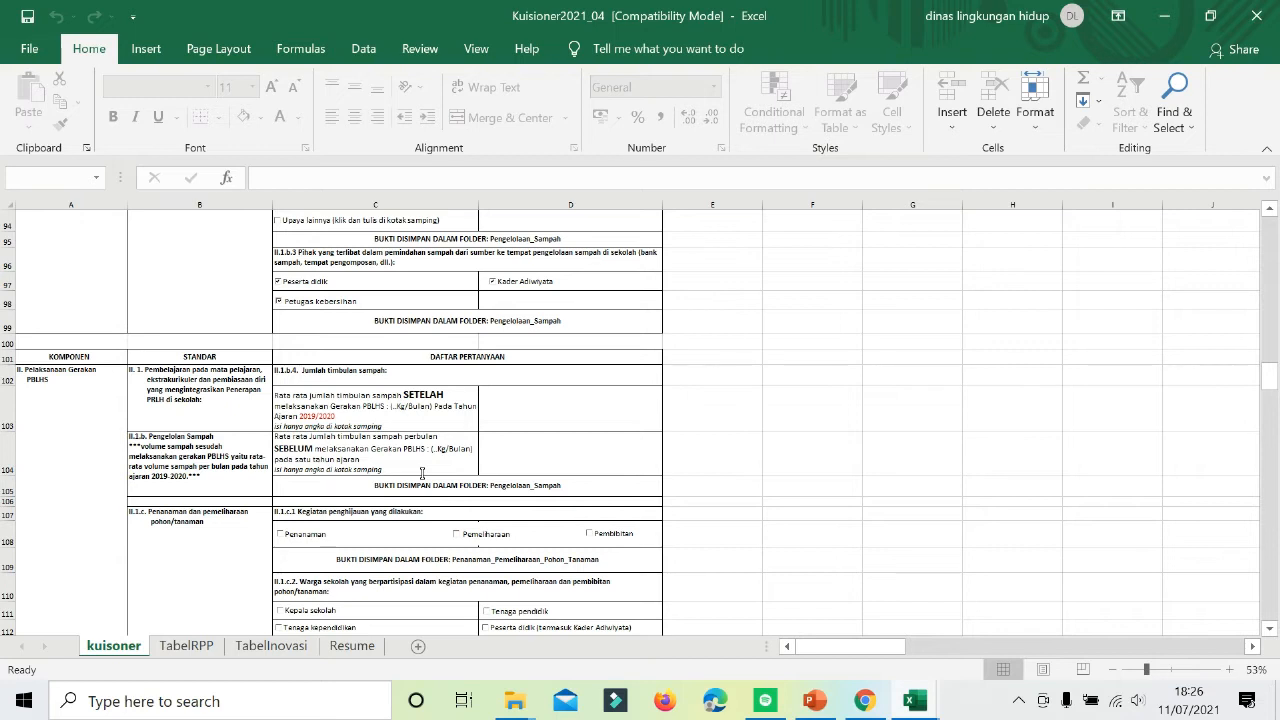
pyautogui.click(521, 463)
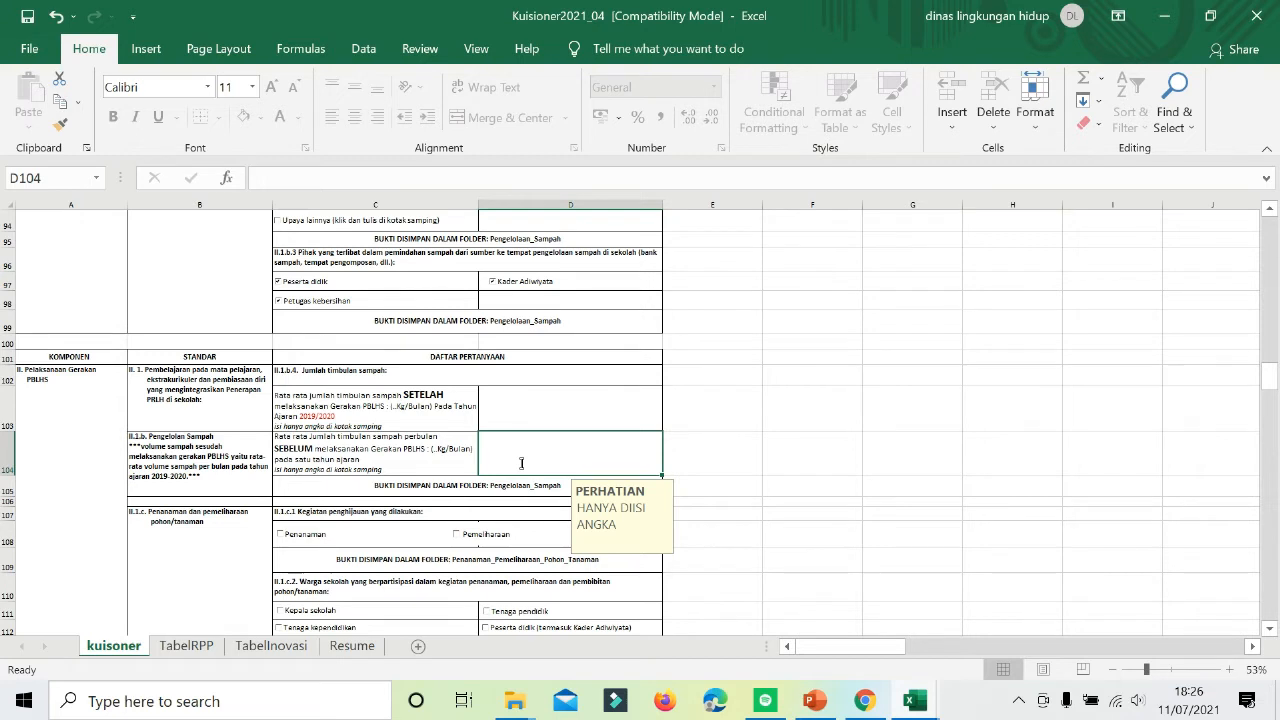
pyautogui.write('100')
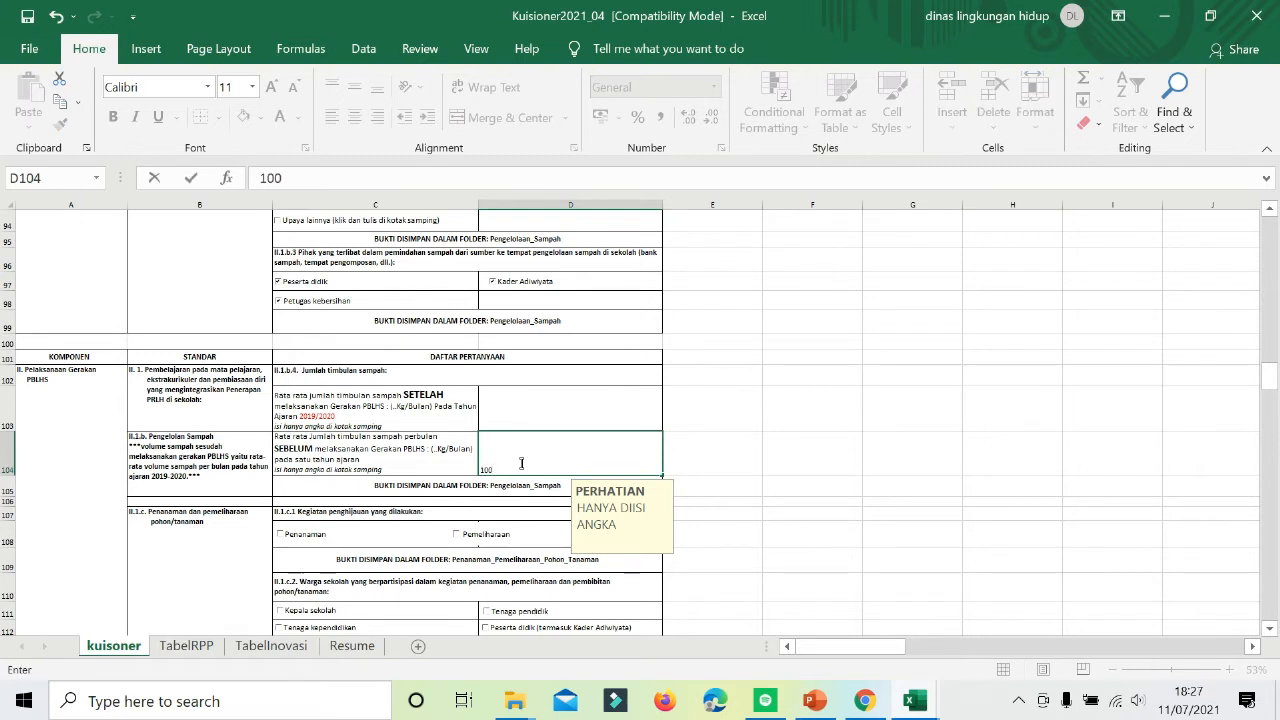
pyautogui.click(521, 423)
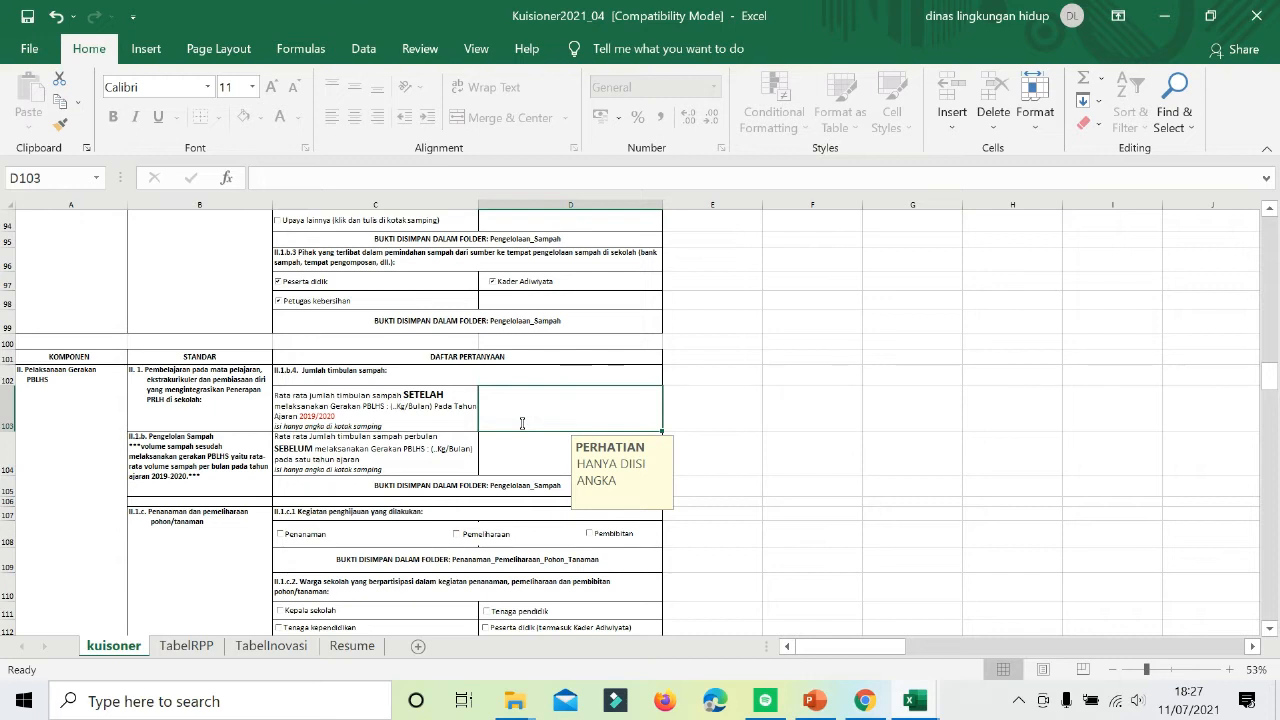
pyautogui.write('25')
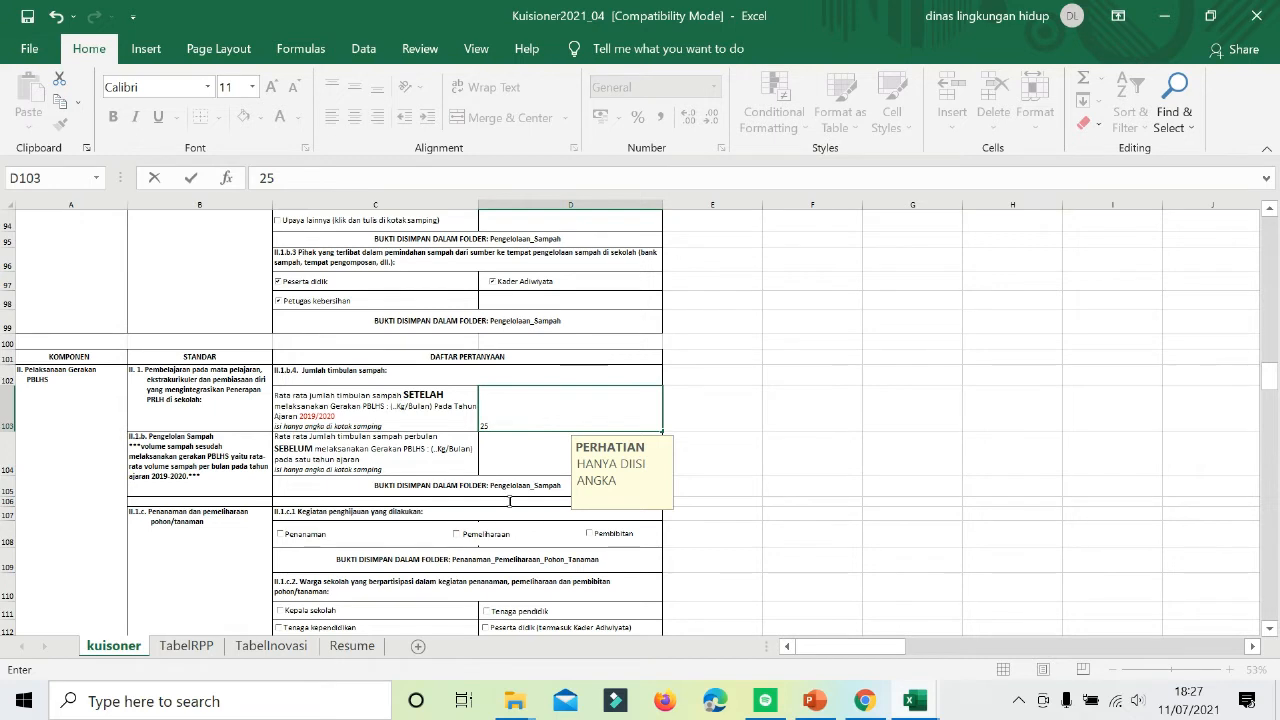
pyautogui.click(580, 559)
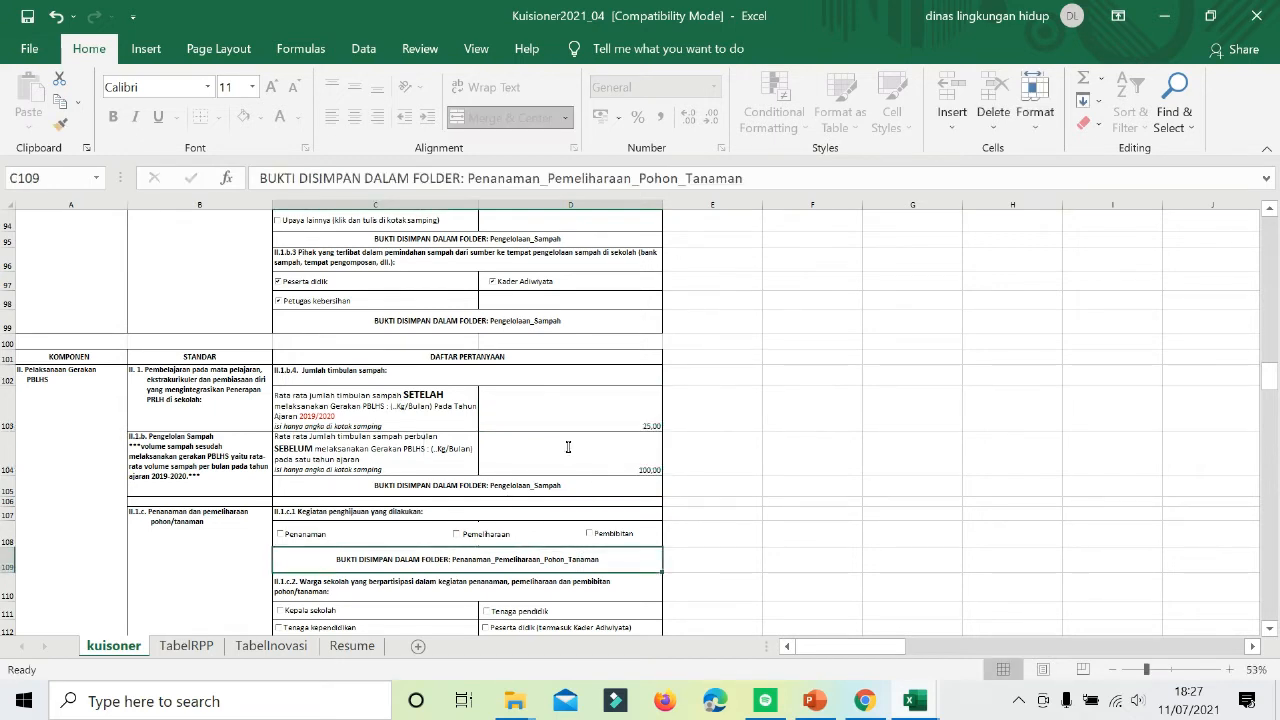
# For question II.1.c.1 on greening activities, tick Penanaman, Pemeliharaan and Pembibitan.
pyautogui.scroll(-1, 563, 441)
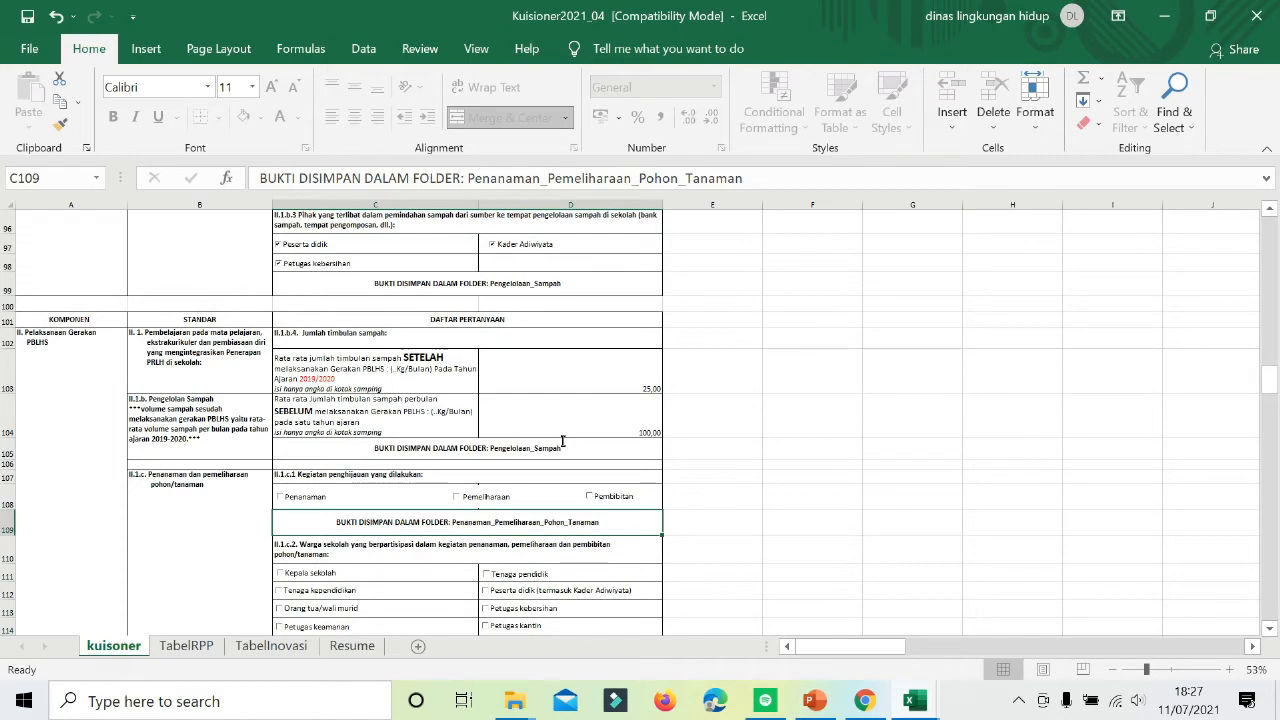
pyautogui.scroll(-1, 490, 461)
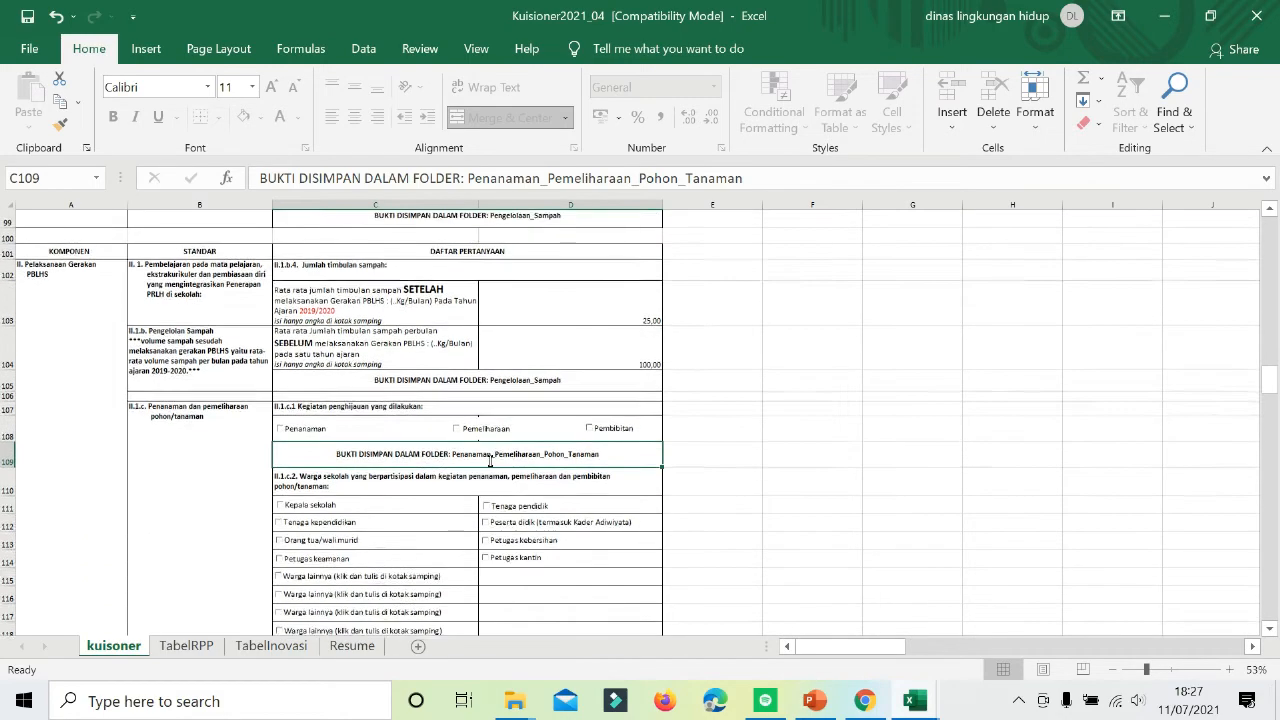
pyautogui.scroll(3, 490, 461)
pyautogui.scroll(-3, 490, 461)
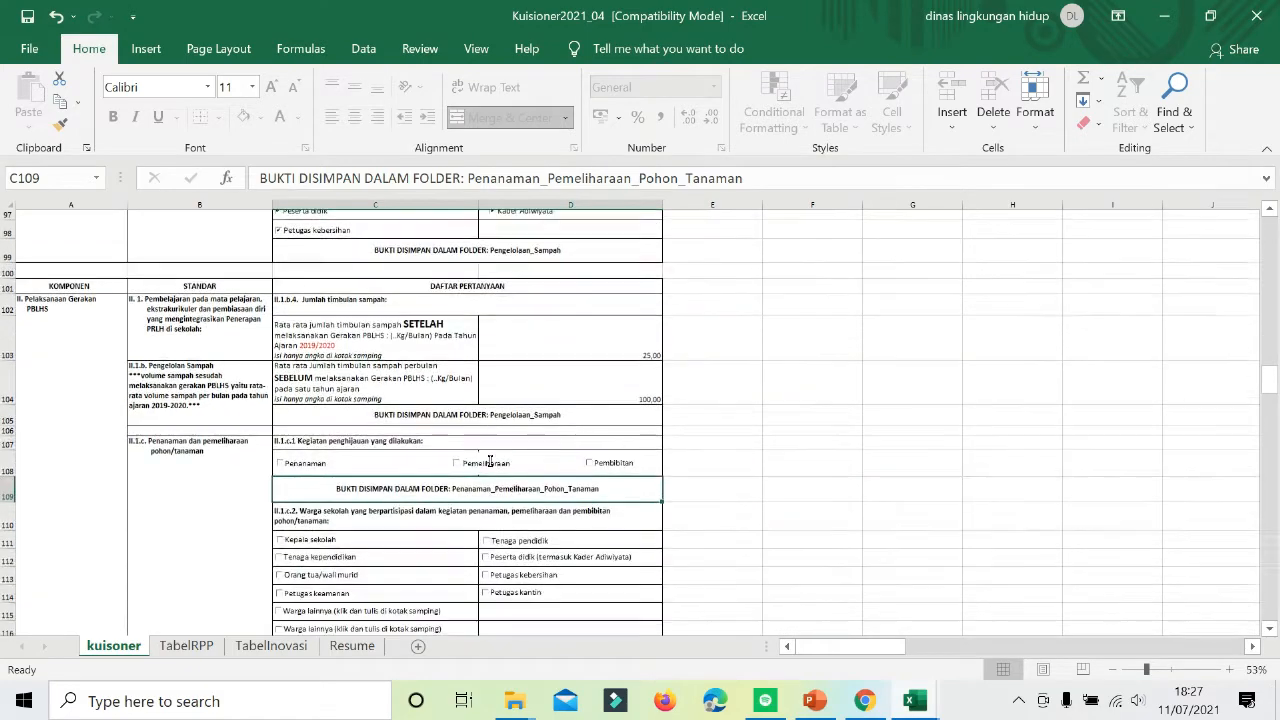
pyautogui.scroll(-1, 490, 461)
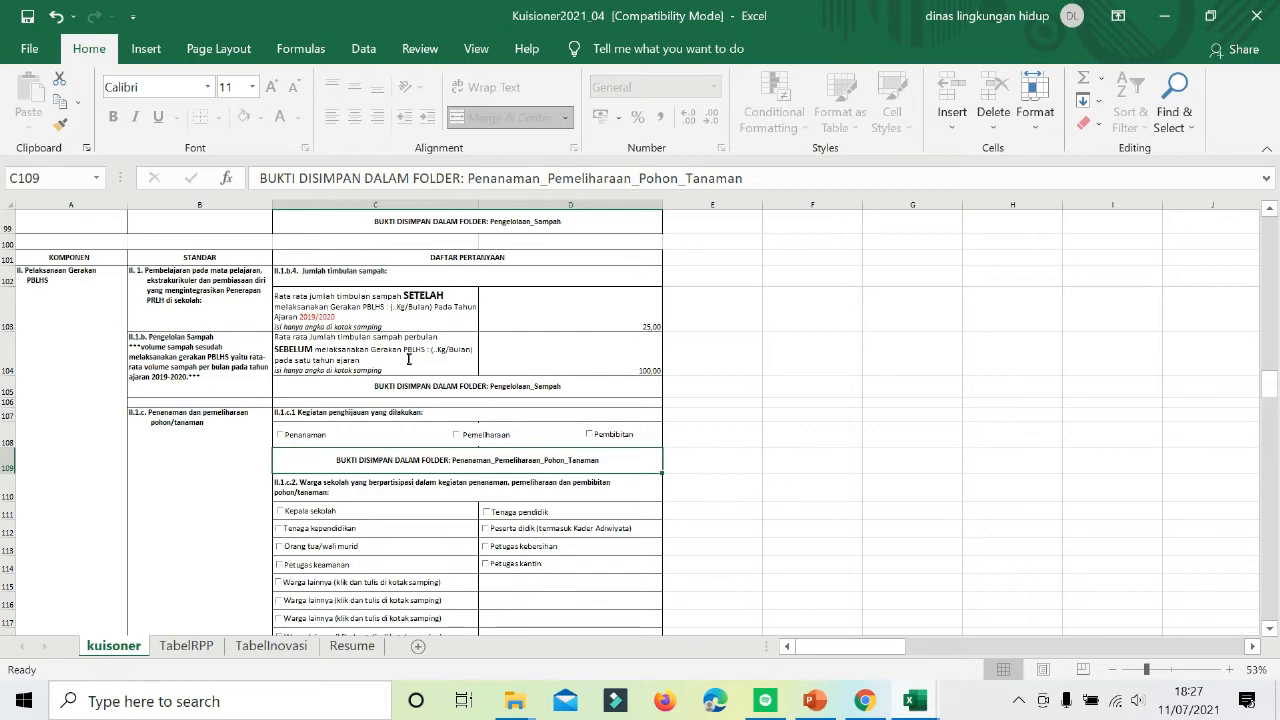
pyautogui.scroll(-3, 408, 358)
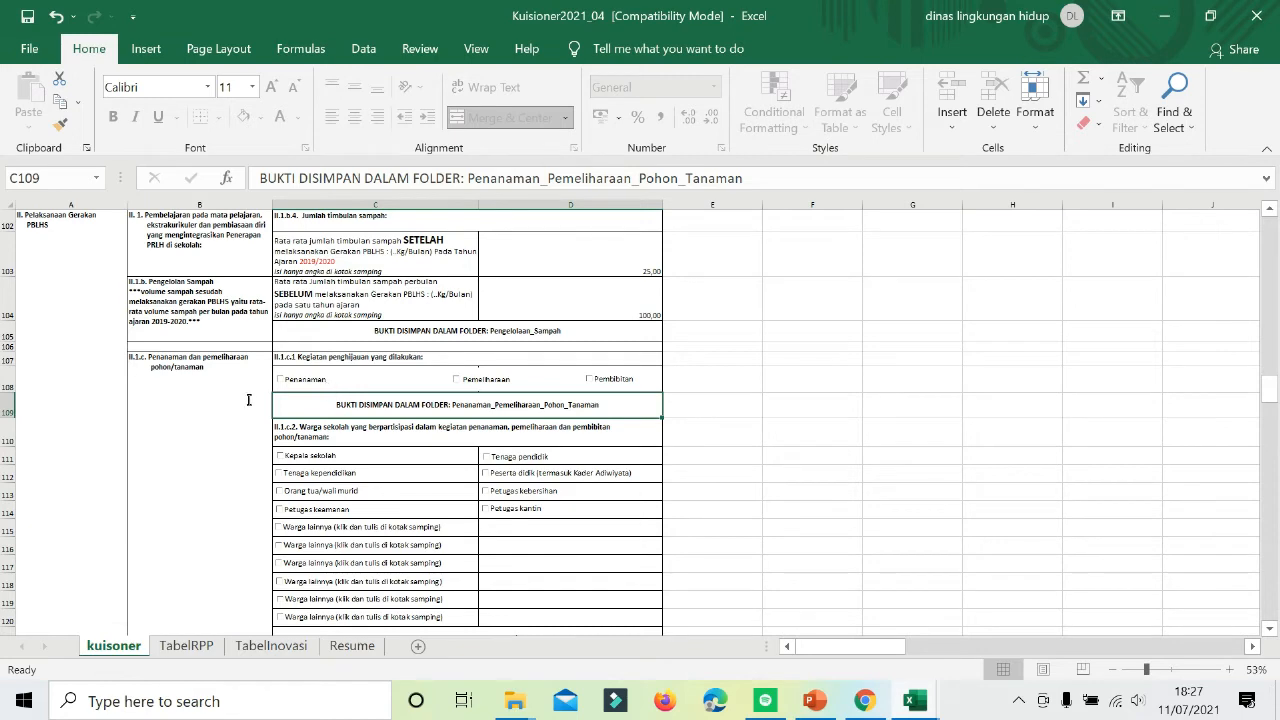
pyautogui.scroll(-2, 249, 400)
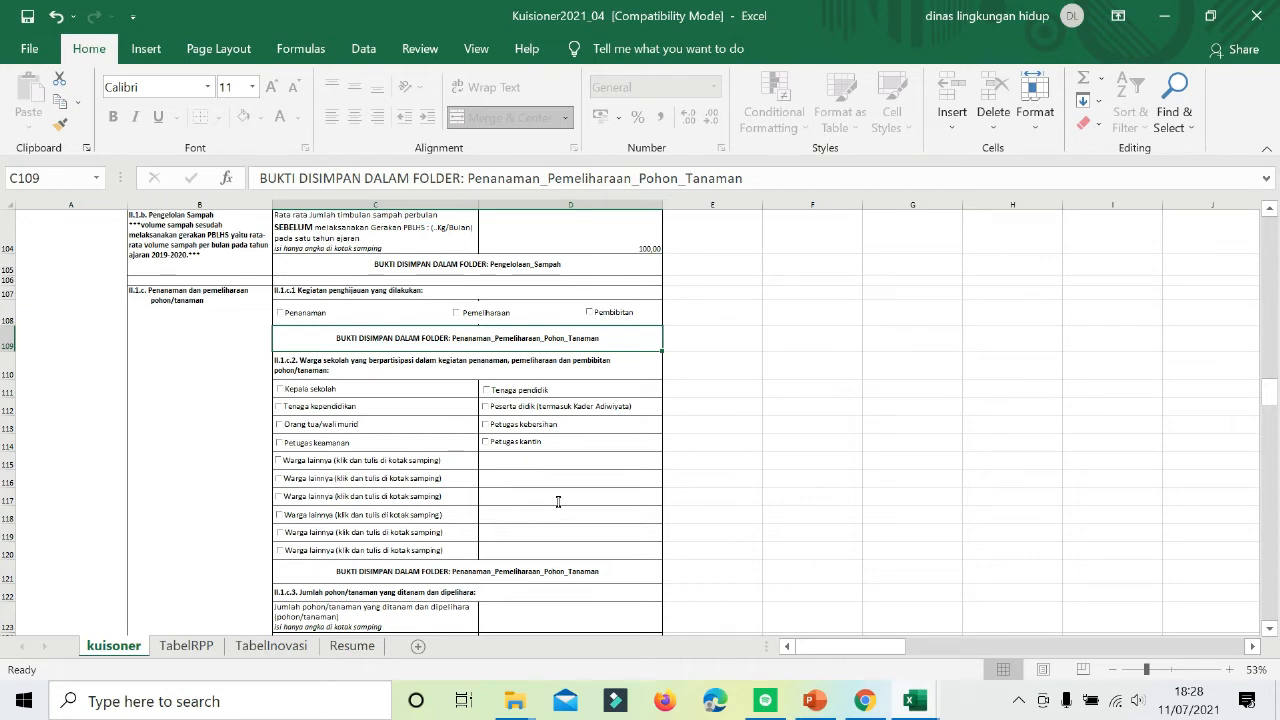
pyautogui.click(316, 315)
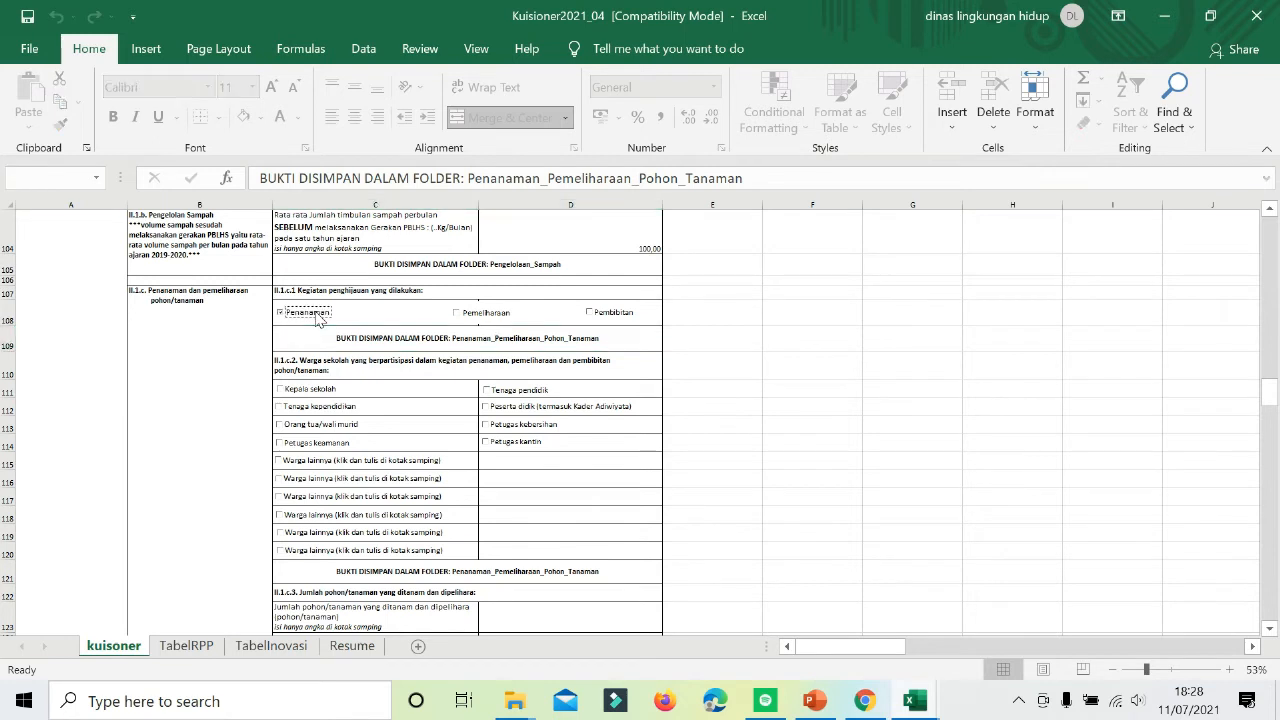
pyautogui.click(481, 316)
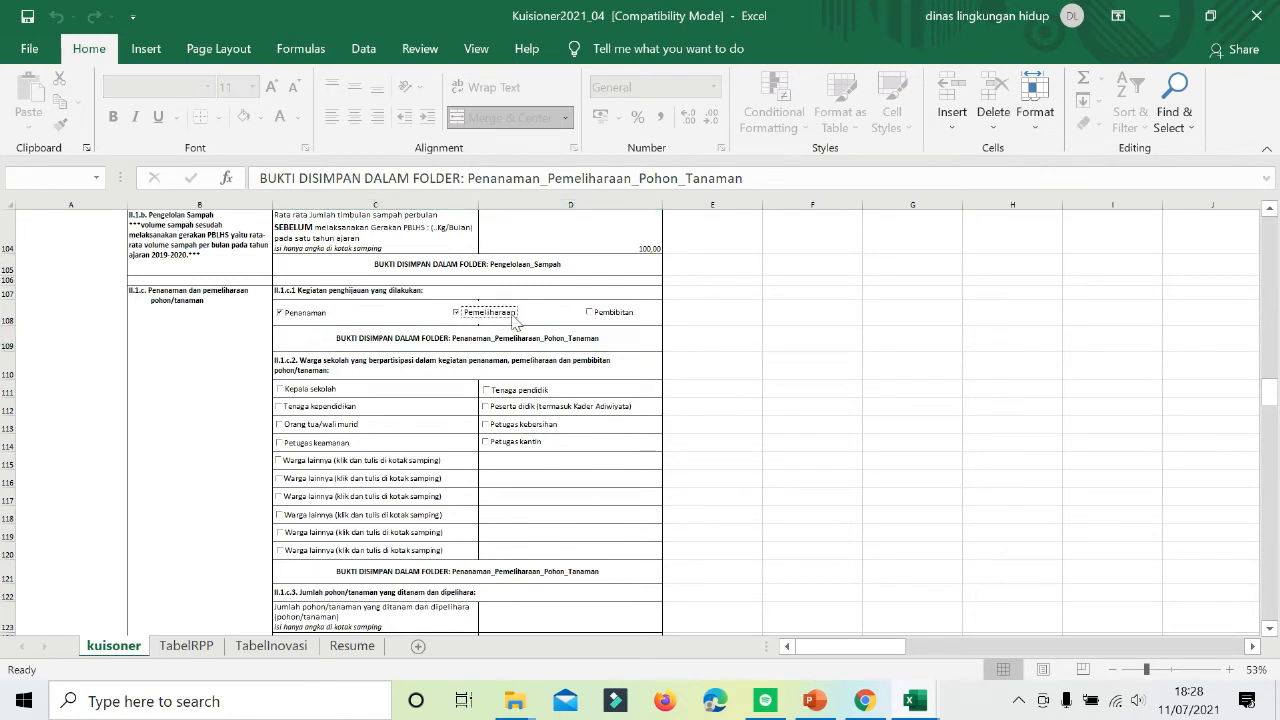
pyautogui.click(630, 323)
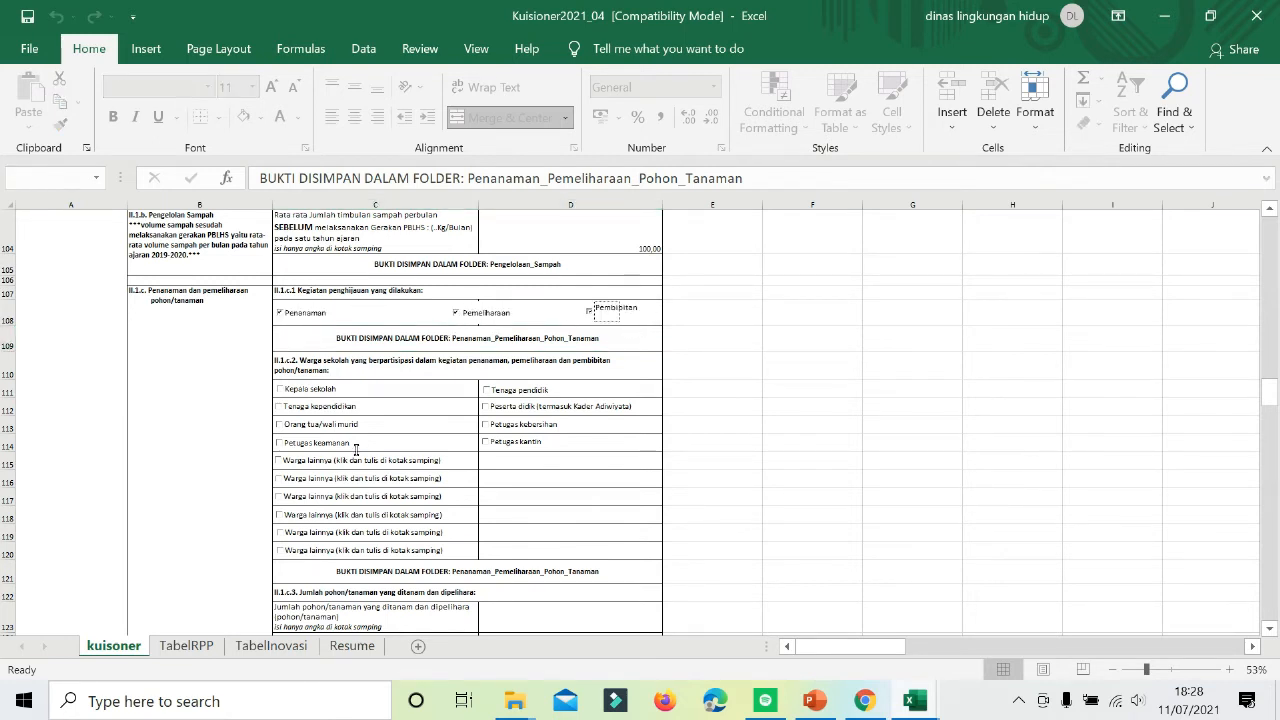
# For question II.1.c.2, tick Kepala sekolah, Tenaga kependidikan, Orang tua/wali murid, Tenaga pendidik, Peserta didik, Petugas kebersihan, Petugas kantin and Petugas keamanan.
pyautogui.scroll(-1, 355, 450)
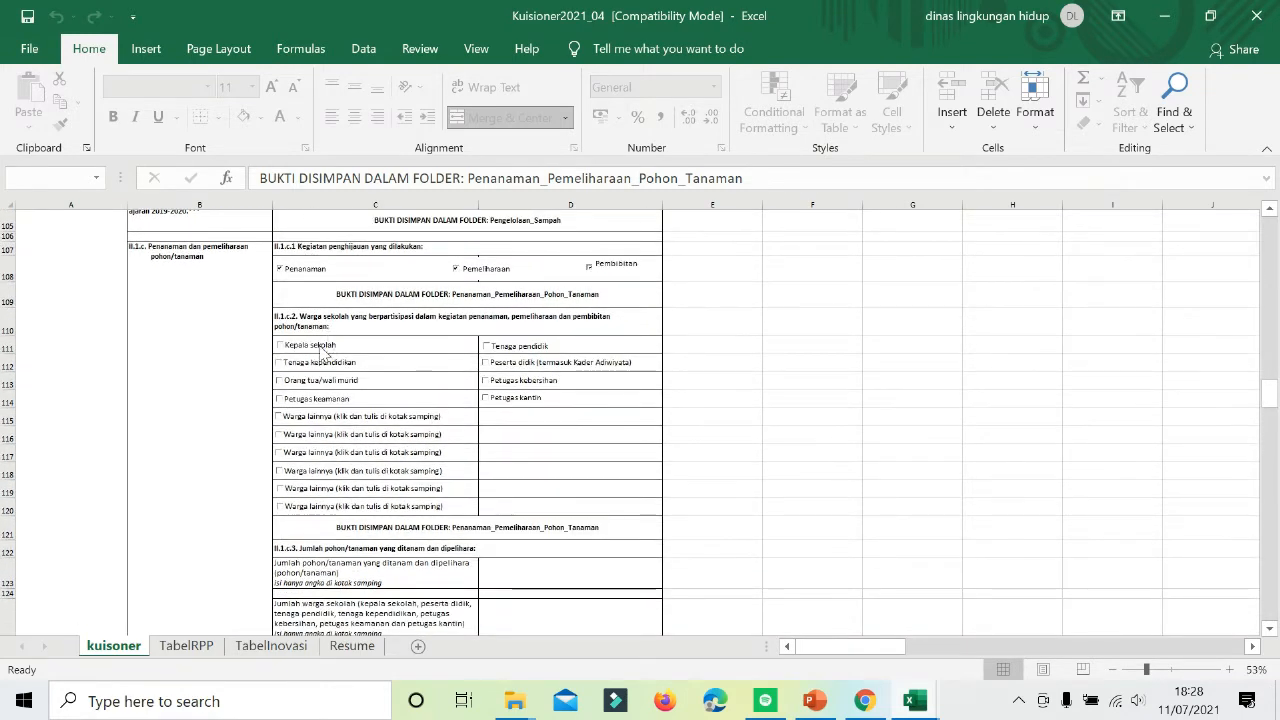
pyautogui.click(316, 348)
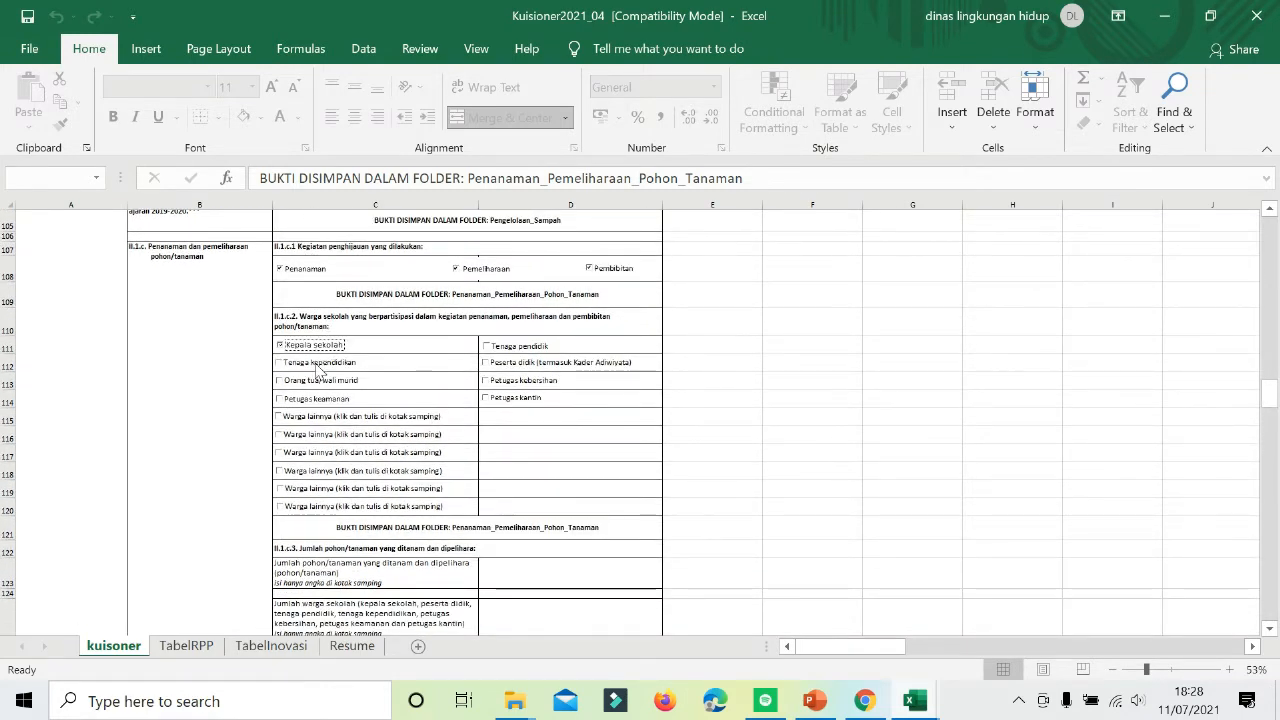
pyautogui.click(318, 364)
pyautogui.click(318, 382)
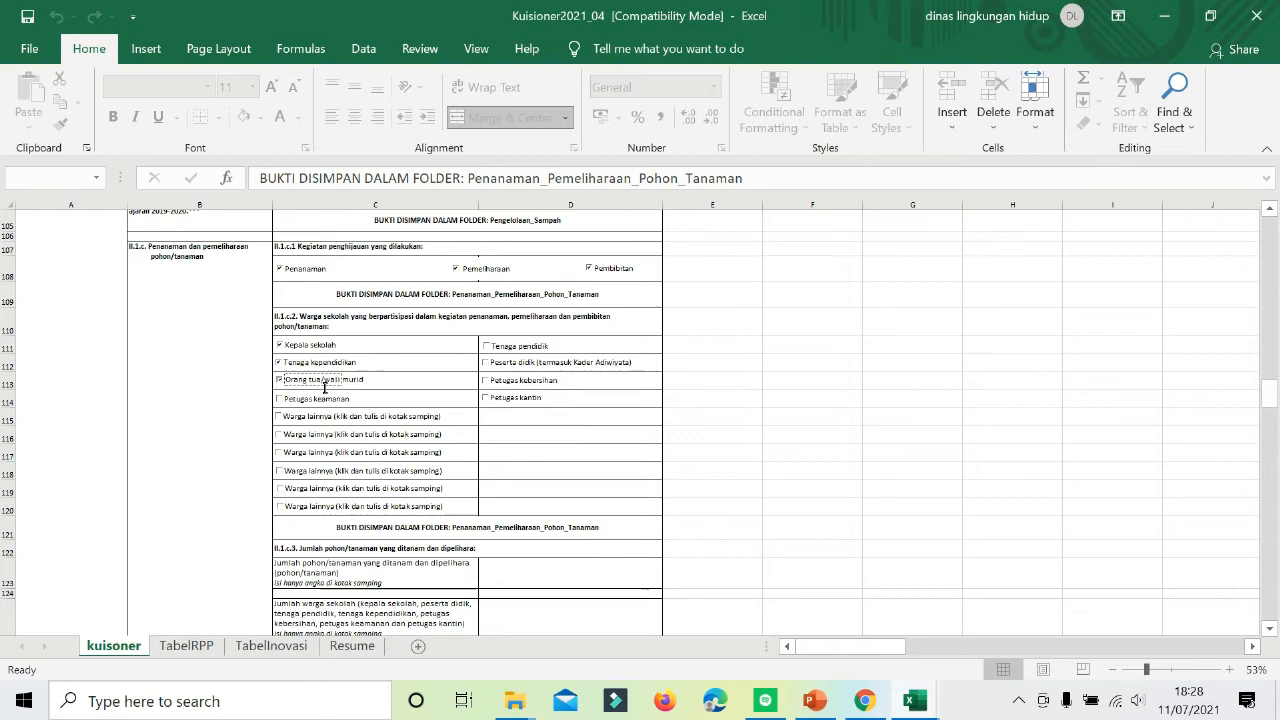
pyautogui.click(497, 349)
pyautogui.click(498, 362)
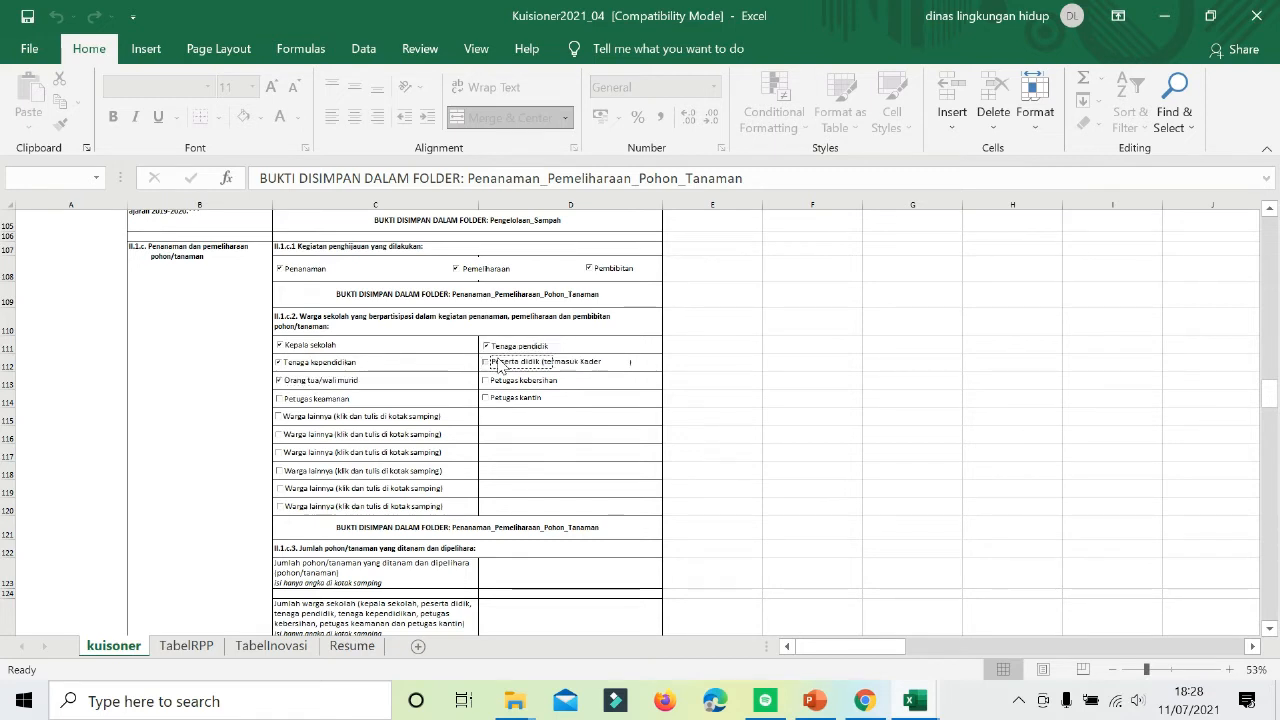
pyautogui.click(498, 381)
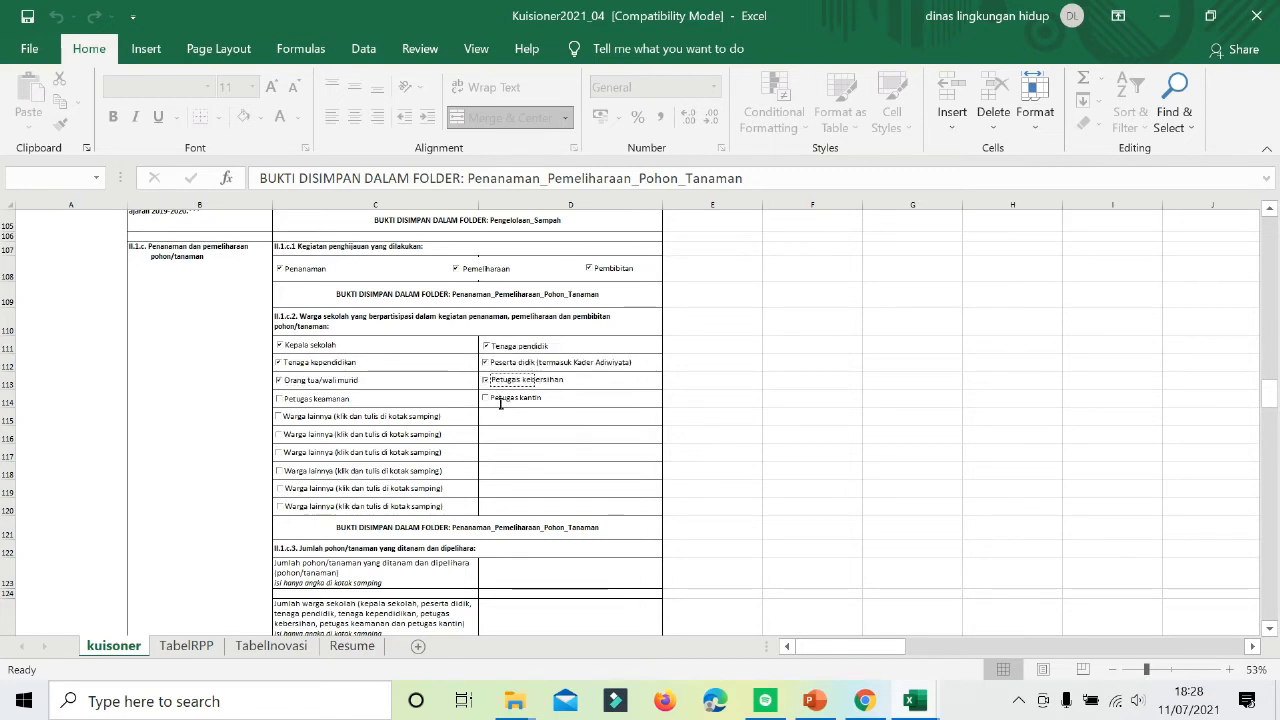
pyautogui.click(496, 399)
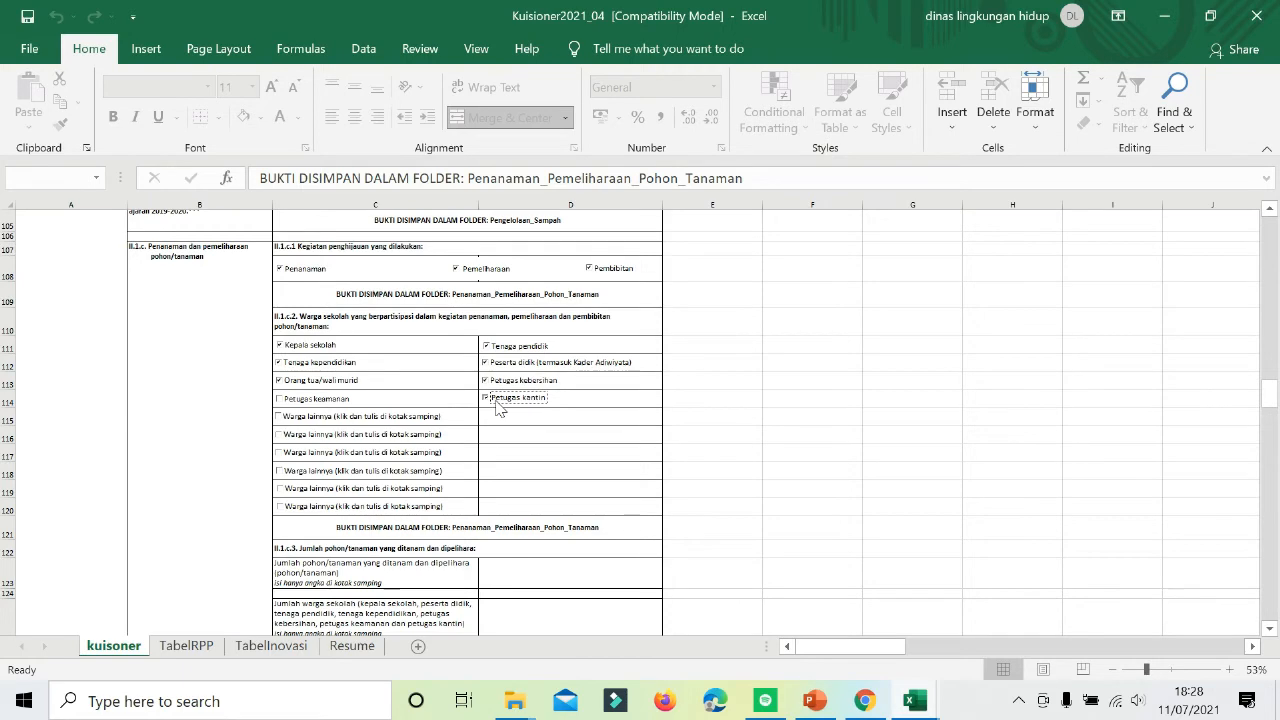
pyautogui.click(327, 399)
# In File Explorer, examine the participant evidence in 3. Pelaksanaan > 3. Pemeliharaan Pohon Tanaman > 2. Unsur, and return to the questionnaire.
pyautogui.moveTo(505, 710)
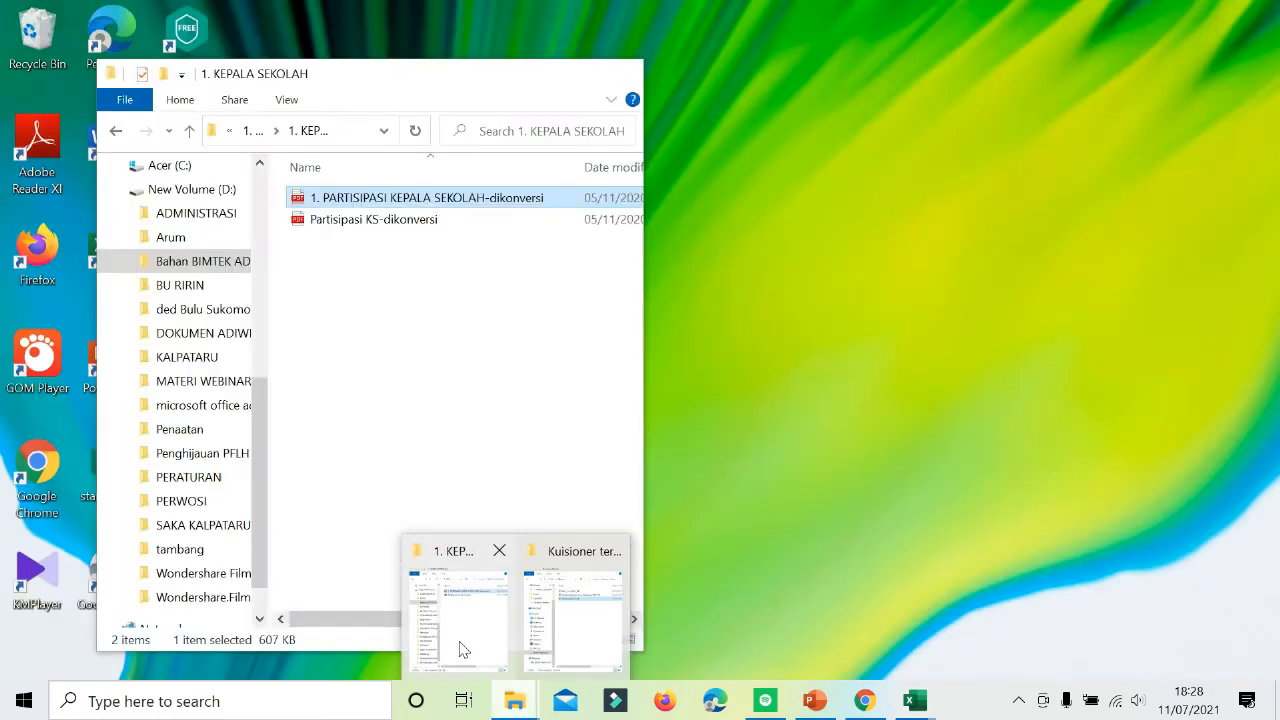
pyautogui.click(463, 650)
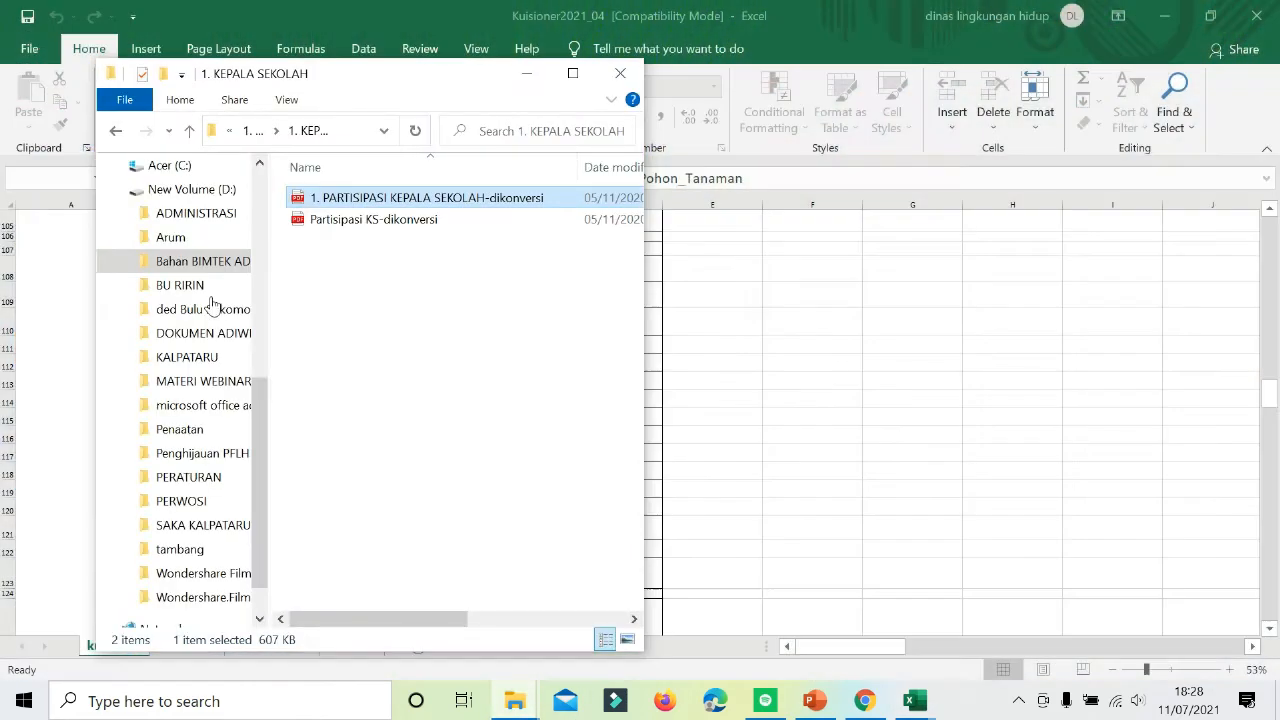
pyautogui.click(115, 130)
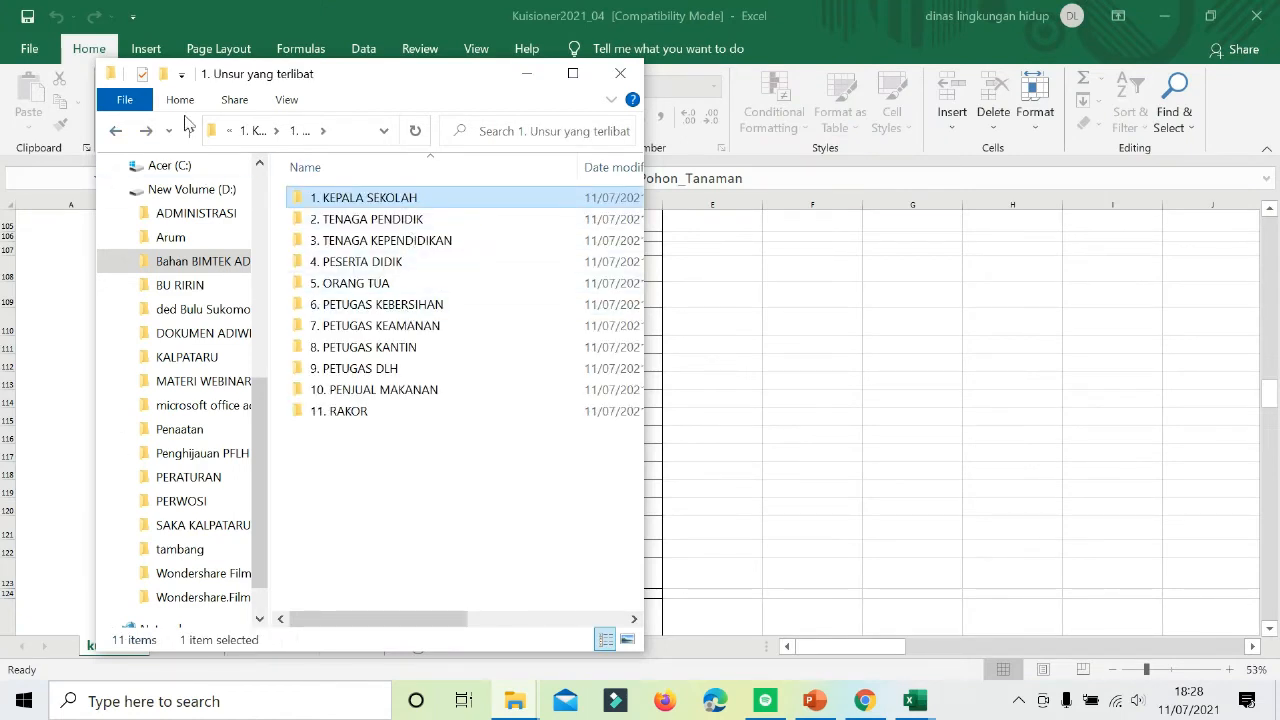
pyautogui.click(117, 131)
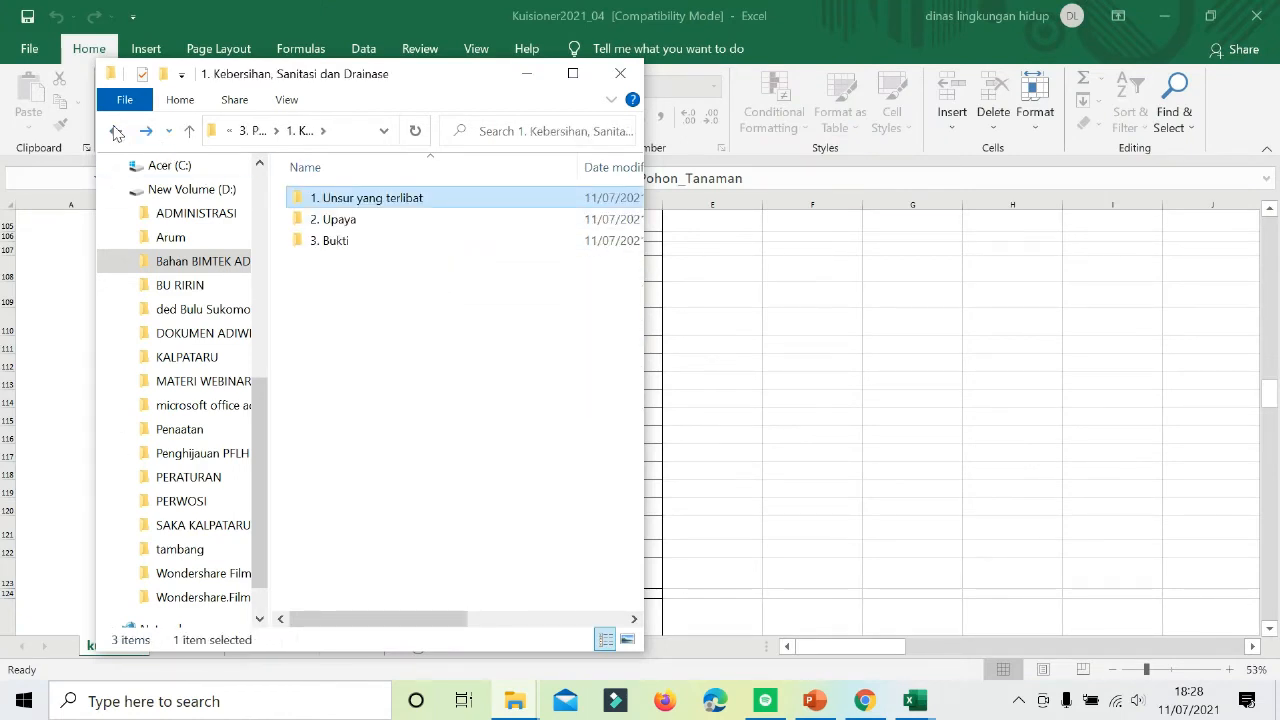
pyautogui.click(116, 132)
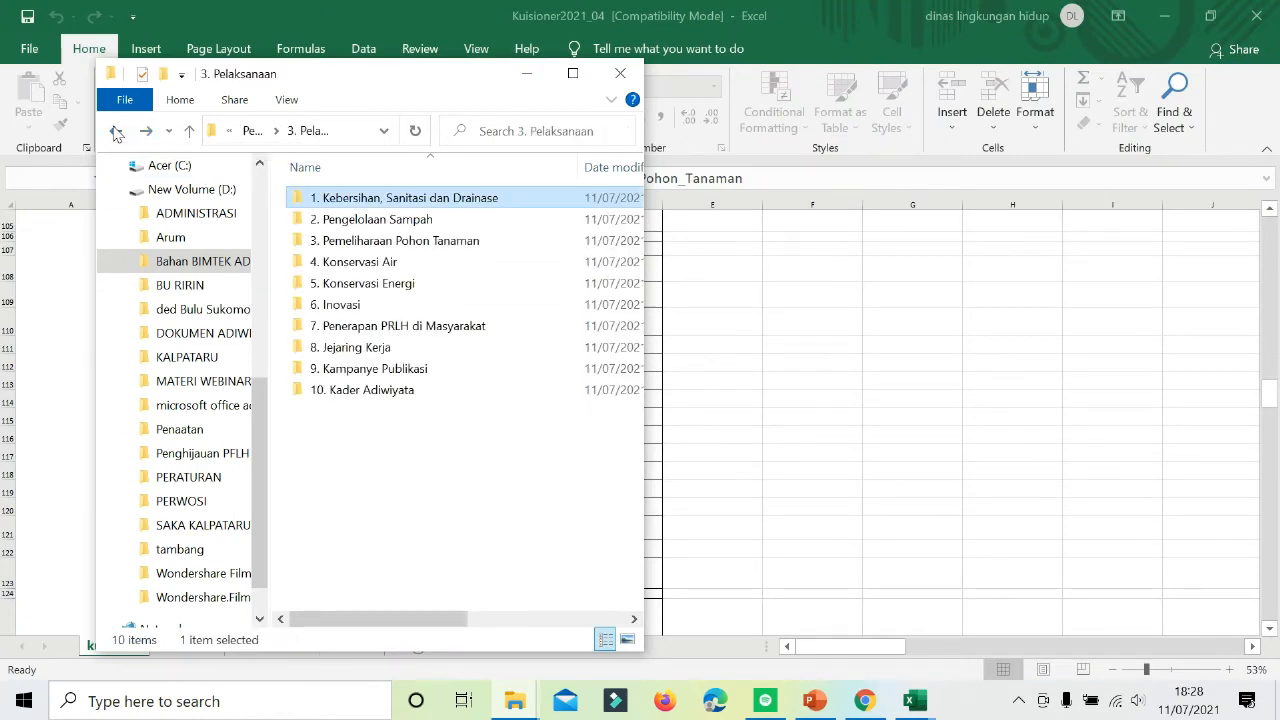
pyautogui.click(410, 248)
pyautogui.doubleClick(410, 248)
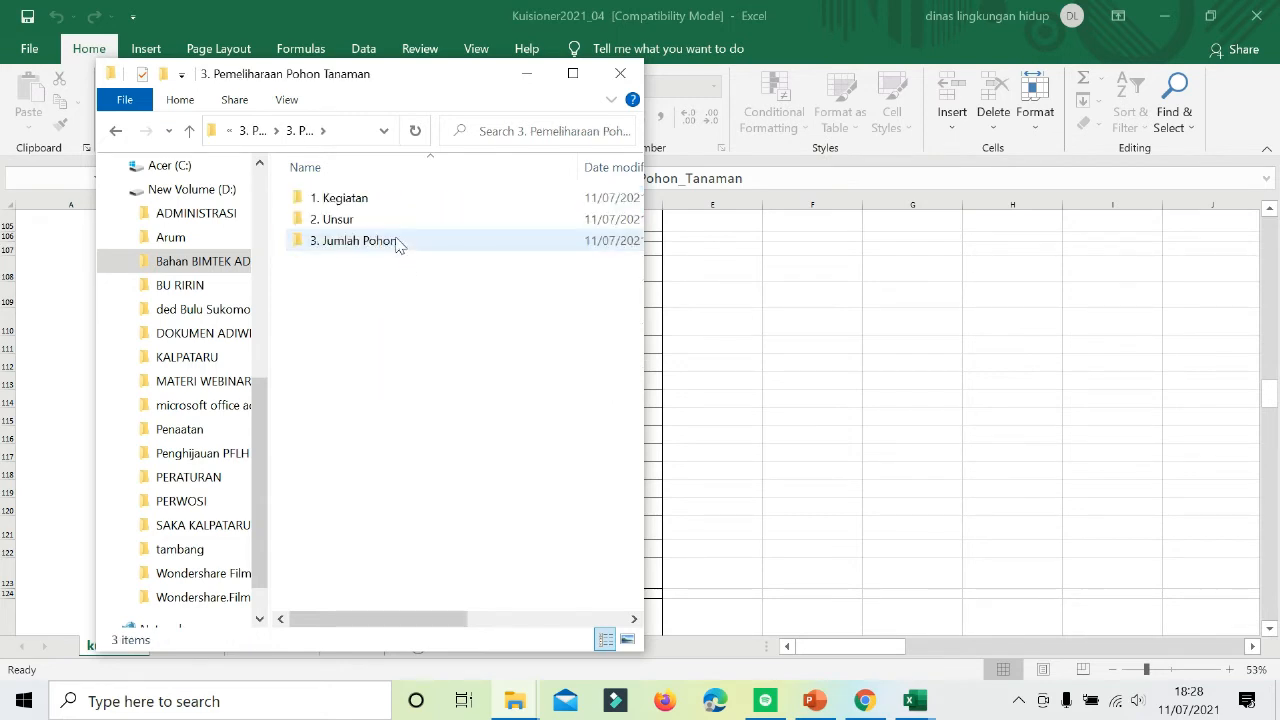
pyautogui.doubleClick(345, 220)
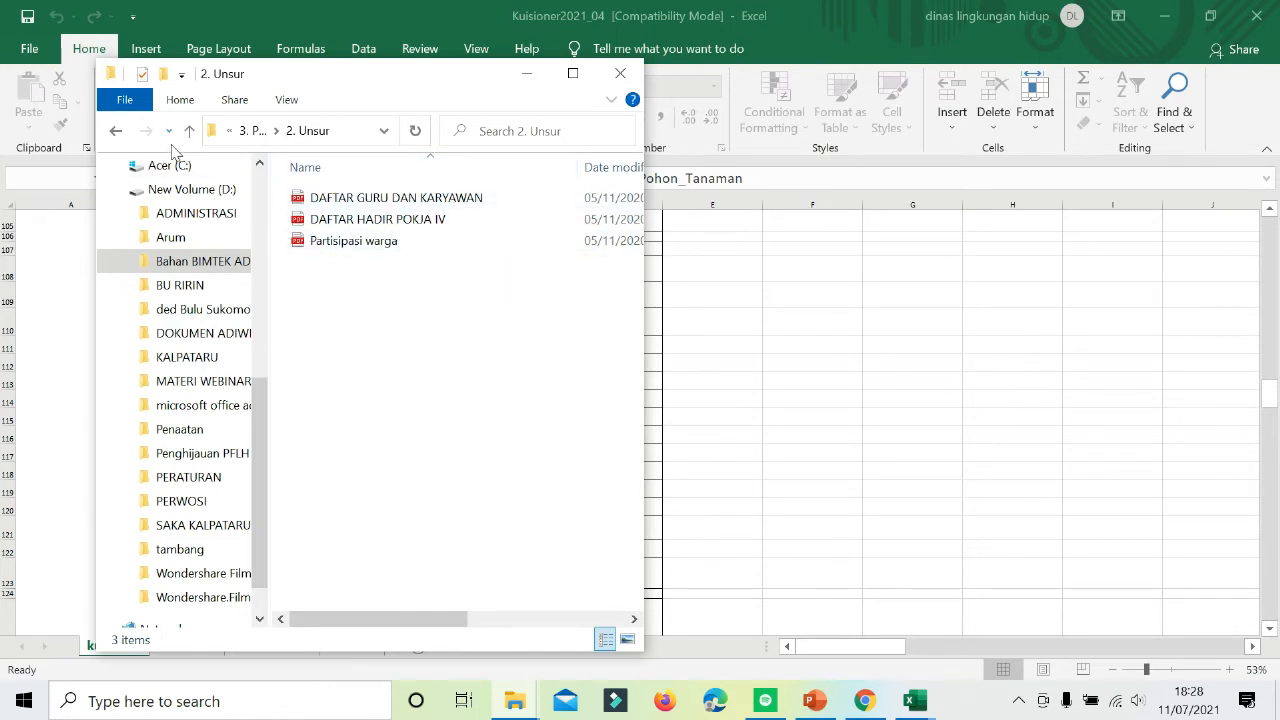
pyautogui.click(116, 131)
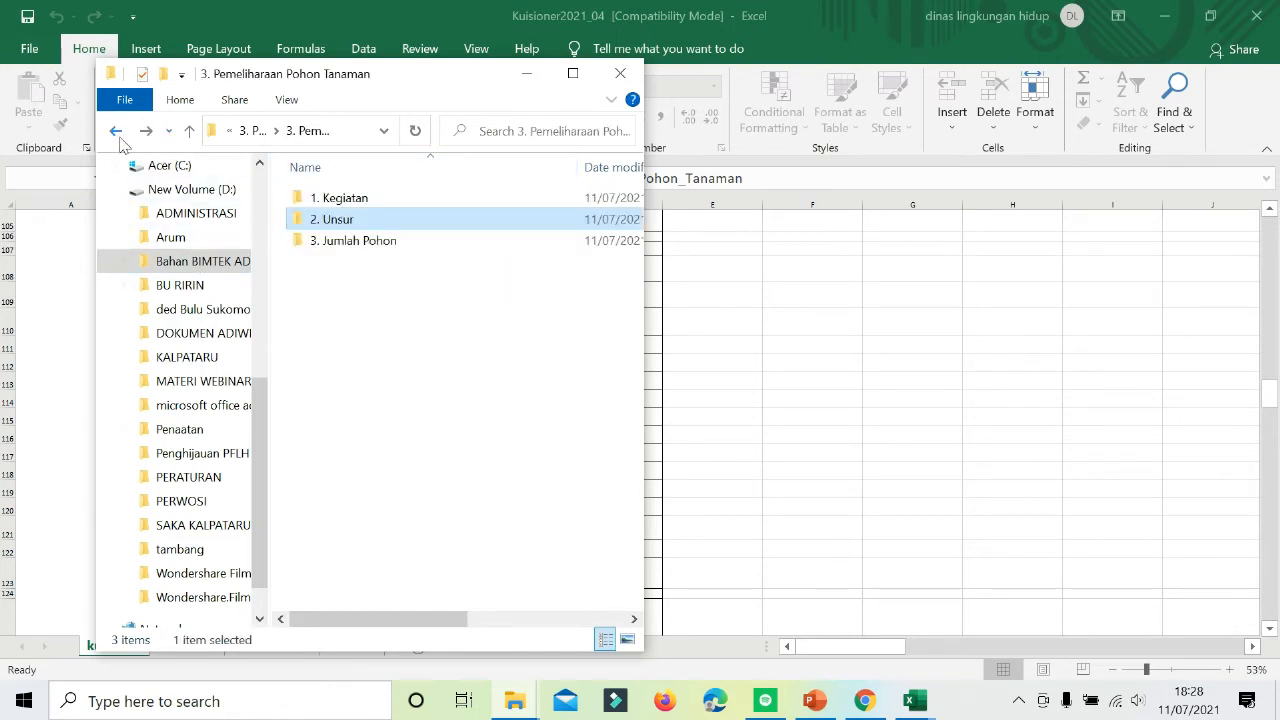
pyautogui.click(718, 434)
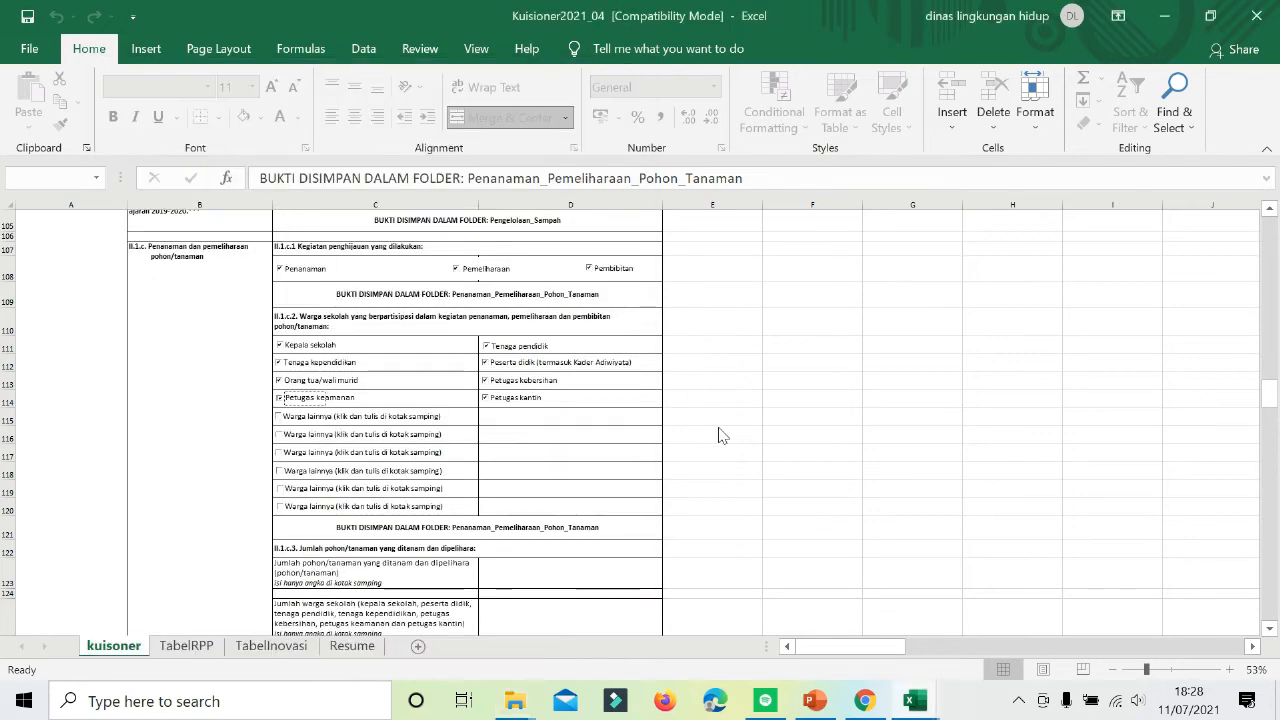
# Untick Petugas keamanan in II.1.c.2 and enter 400 as the number of trees/plants planted and maintained in II.1.c.3.
pyautogui.click(345, 402)
pyautogui.scroll(-1, 510, 410)
pyautogui.scroll(-2, 510, 410)
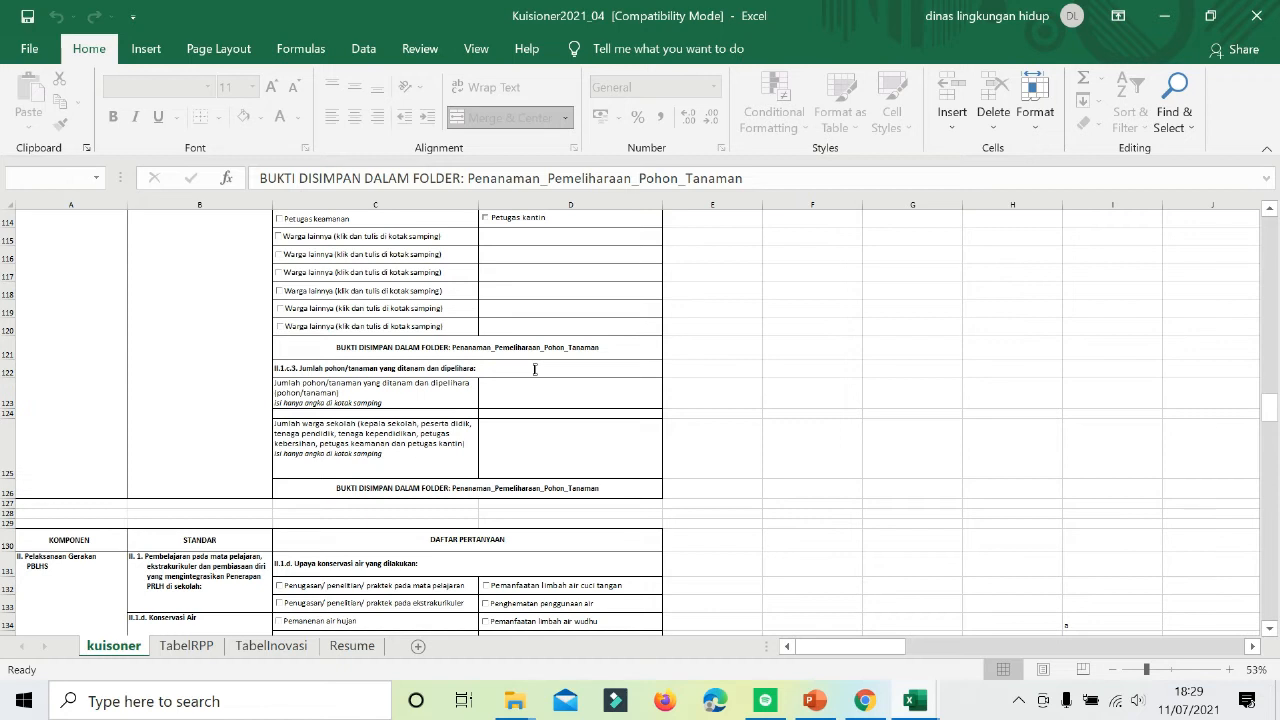
pyautogui.click(533, 435)
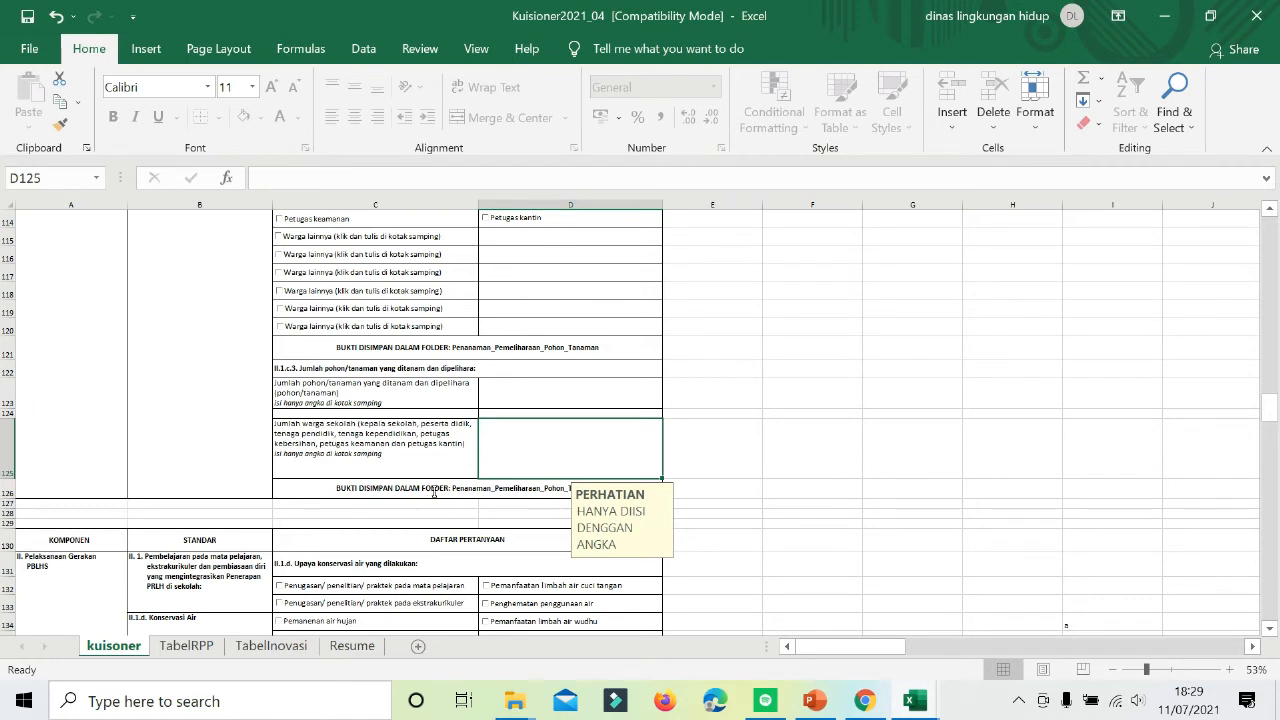
pyautogui.click(601, 399)
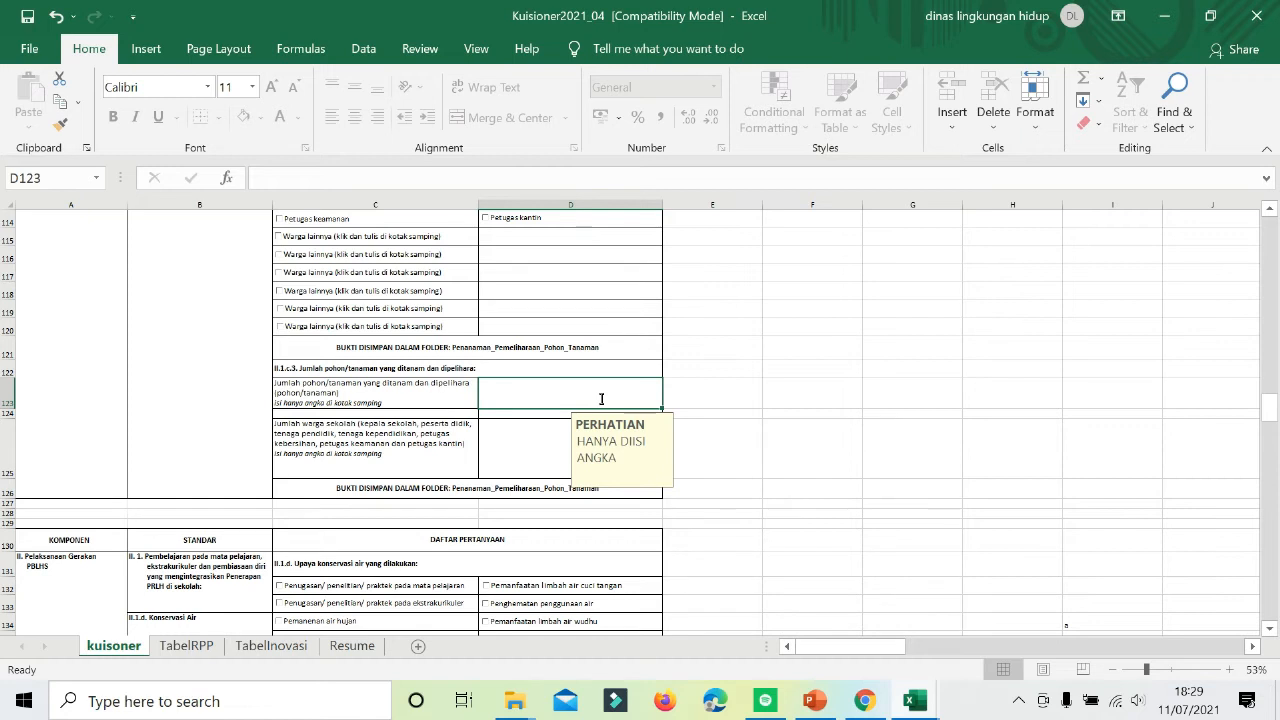
pyautogui.write('400')
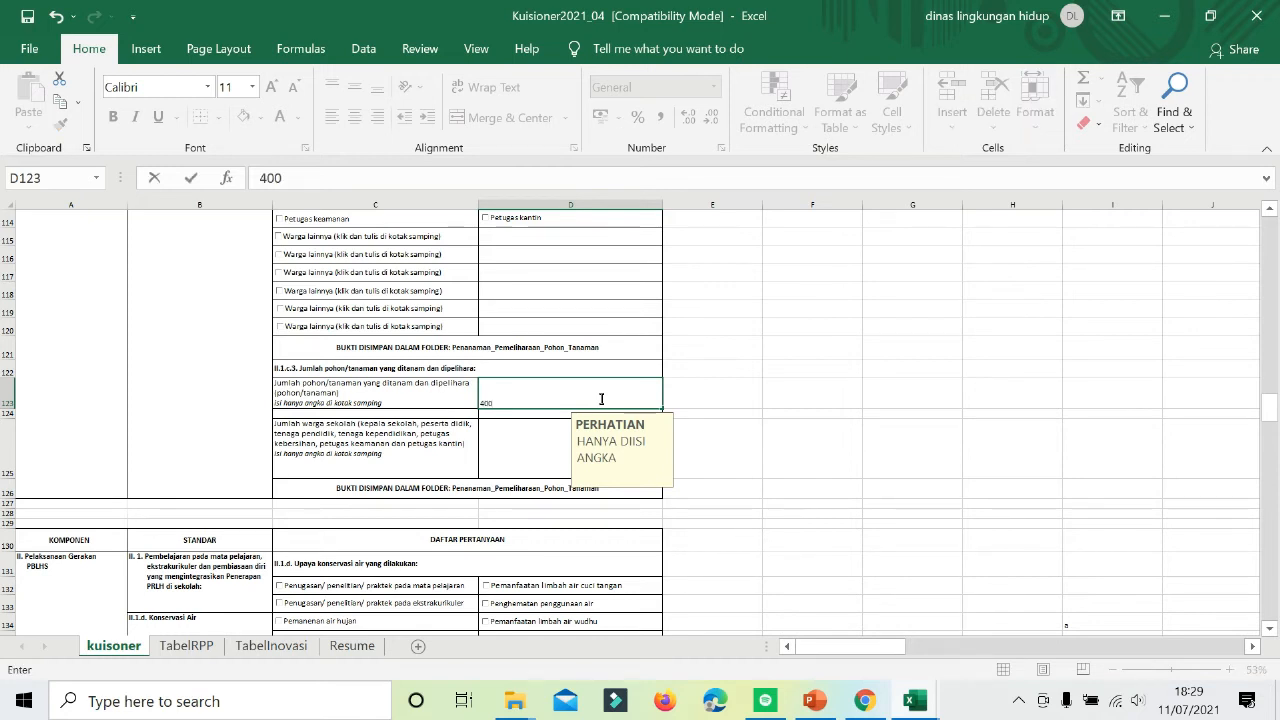
pyautogui.click(526, 437)
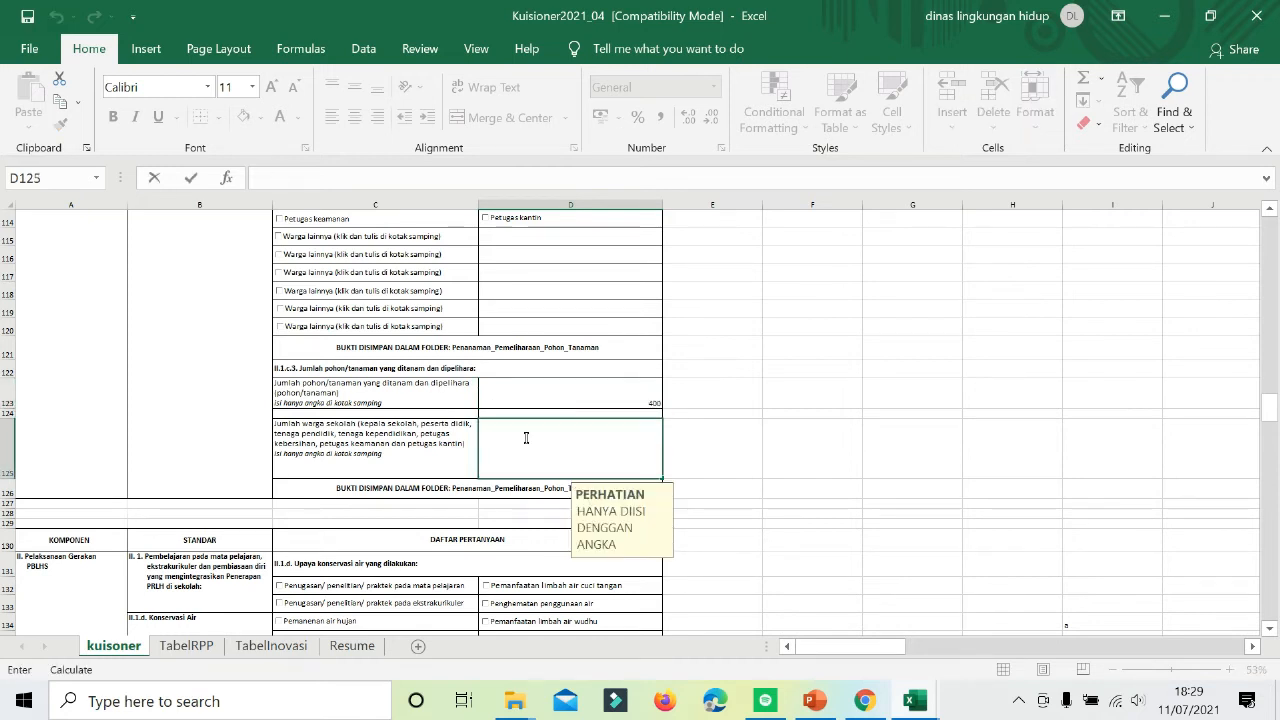
# Enter 300 as the number of school members (jumlah warga sekolah) in II.1.c.3.
pyautogui.write('300')
pyautogui.click(509, 512)
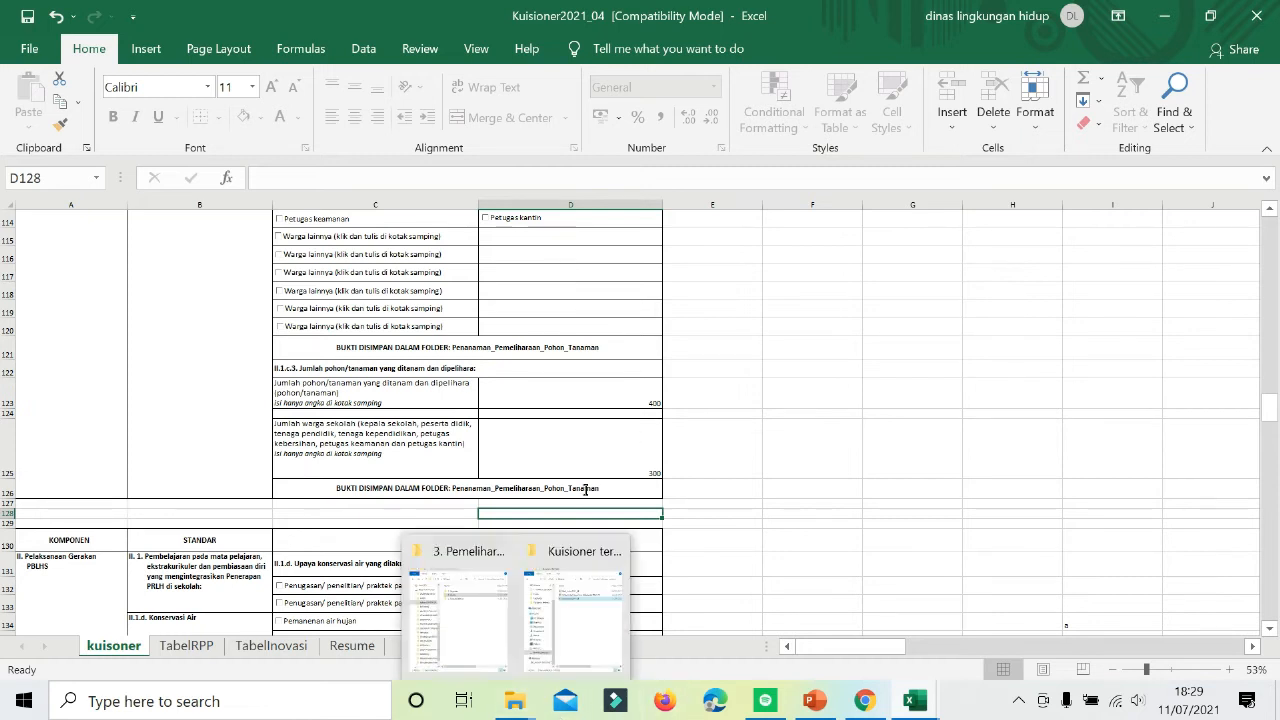
pyautogui.scroll(-2, 585, 489)
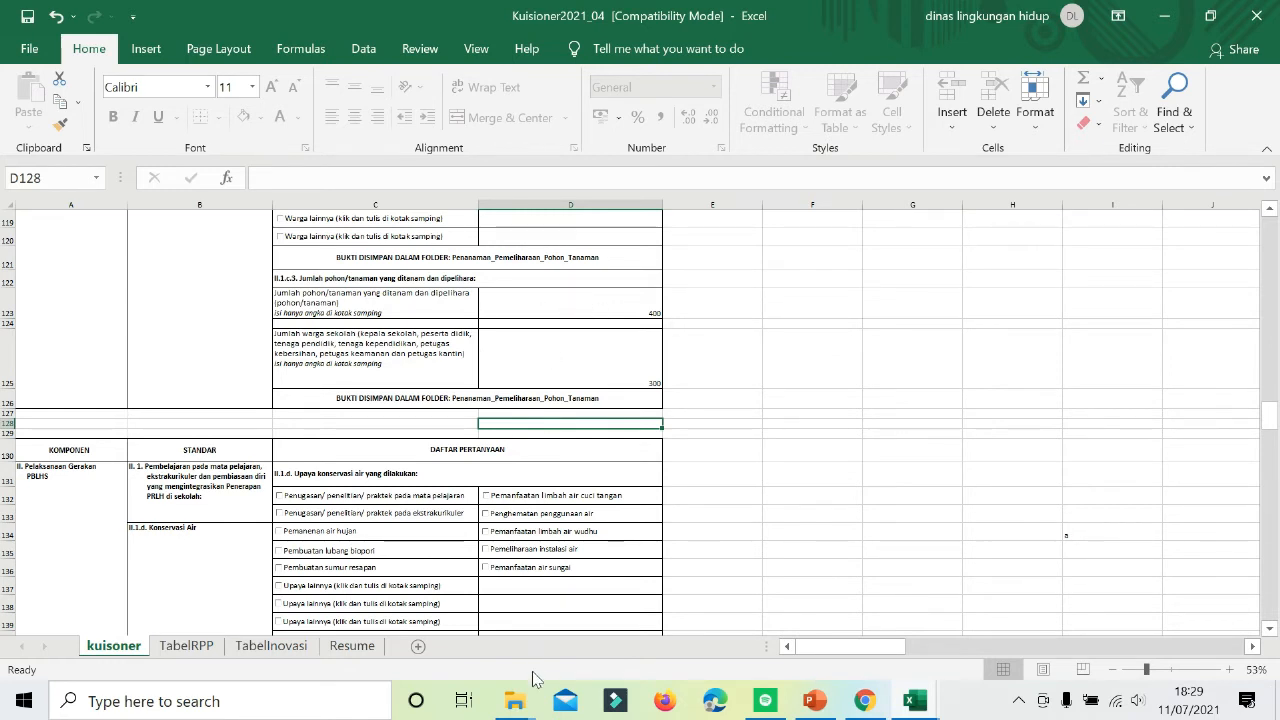
# In File Explorer, examine the plant list identifikasi jenis tanaman in the 3. Jumlah Pohon evidence folder, and return to the questionnaire.
pyautogui.click(516, 700)
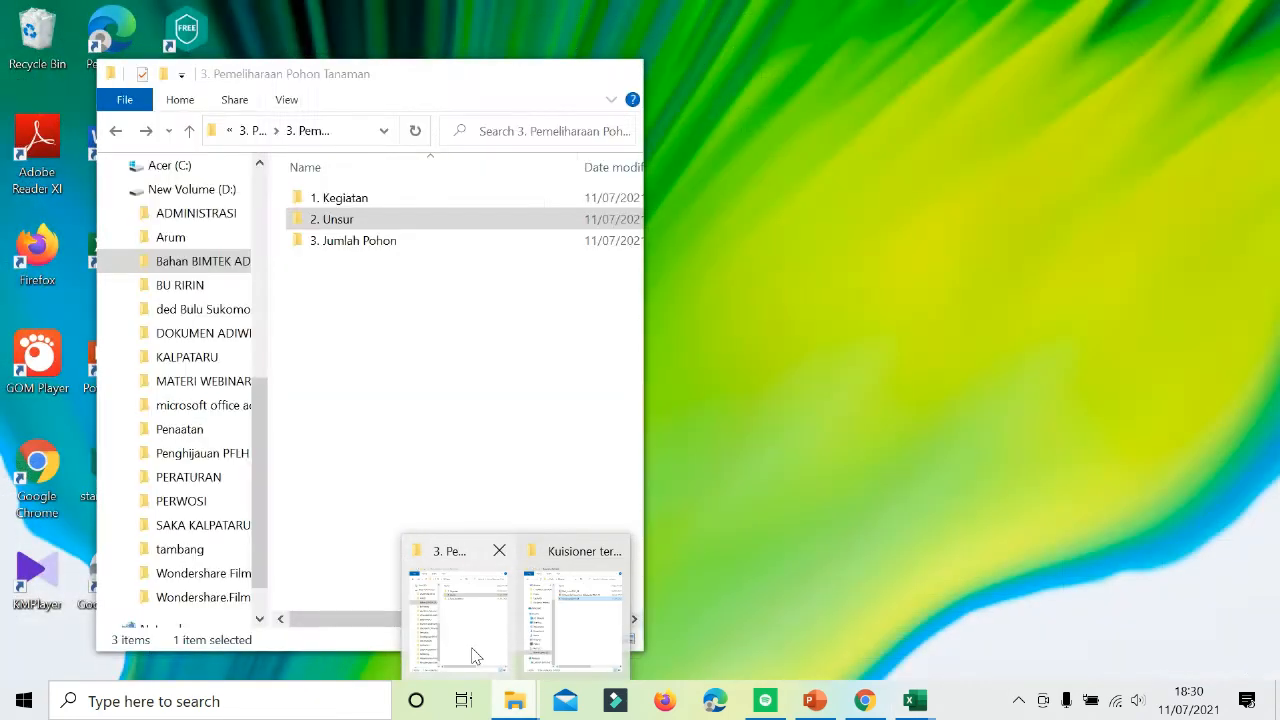
pyautogui.click(474, 655)
pyautogui.doubleClick(366, 242)
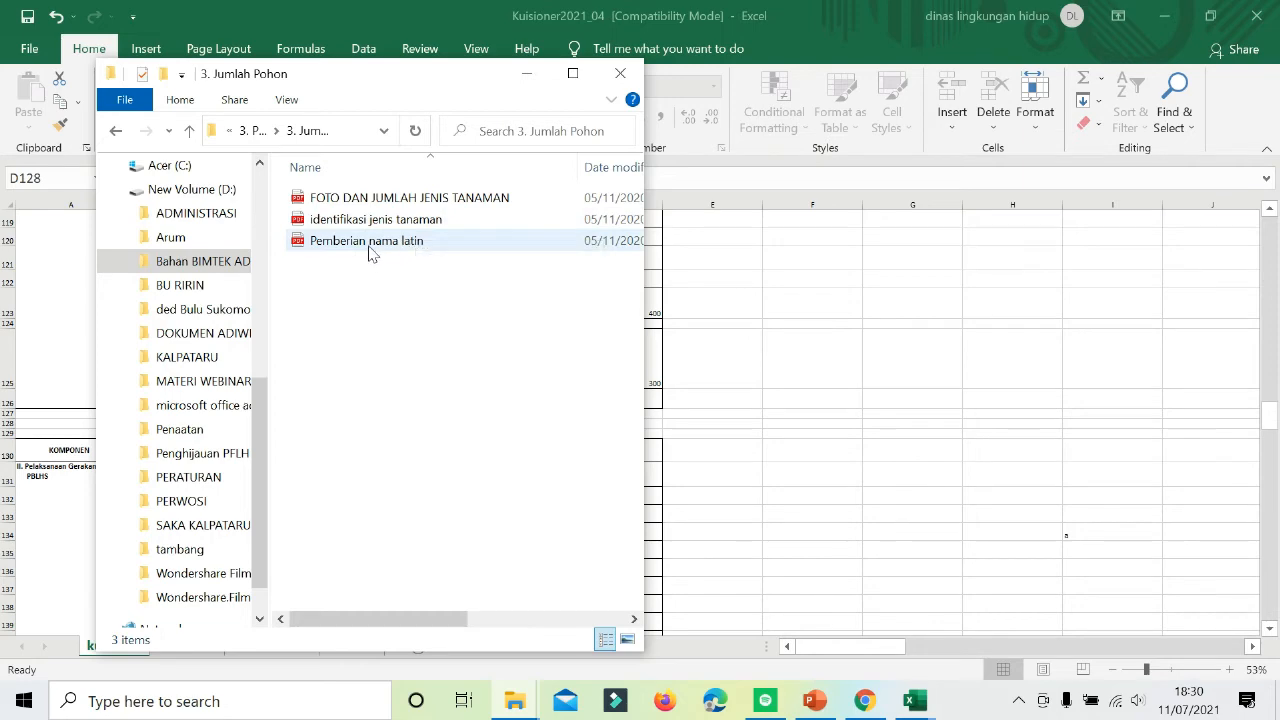
pyautogui.doubleClick(427, 222)
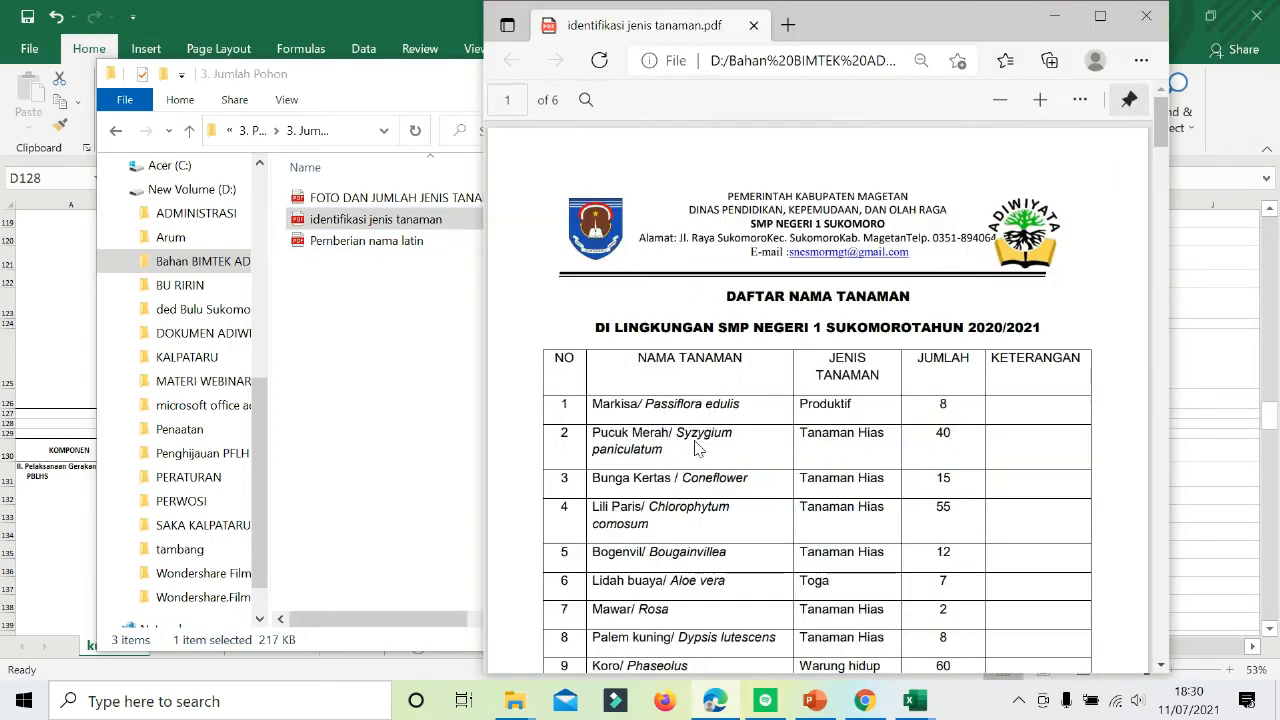
pyautogui.scroll(-1, 697, 449)
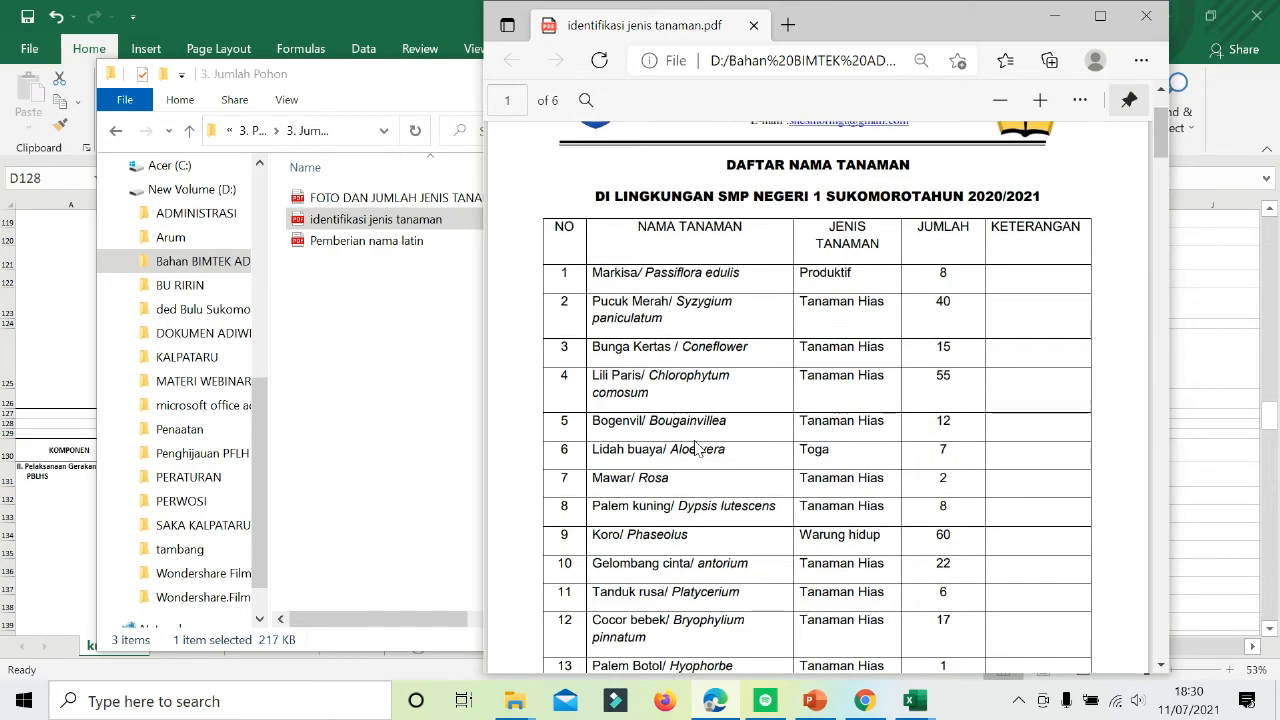
pyautogui.scroll(-10, 697, 449)
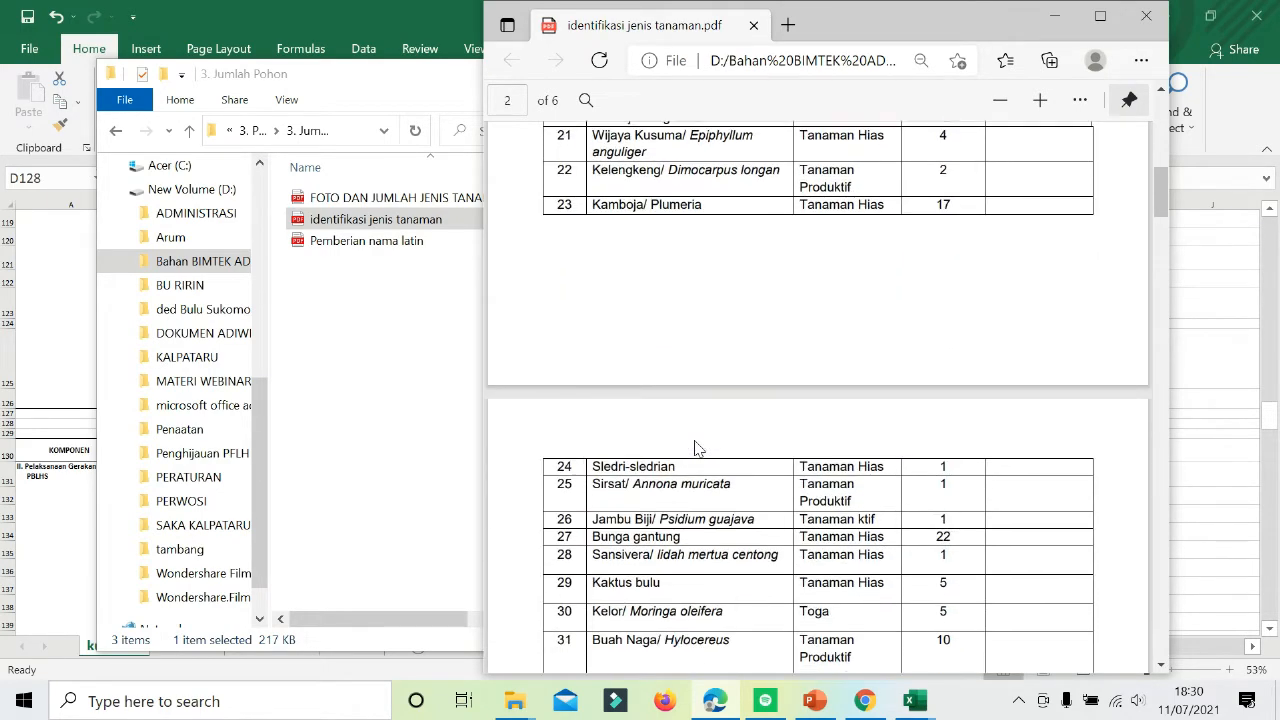
pyautogui.scroll(-5, 697, 449)
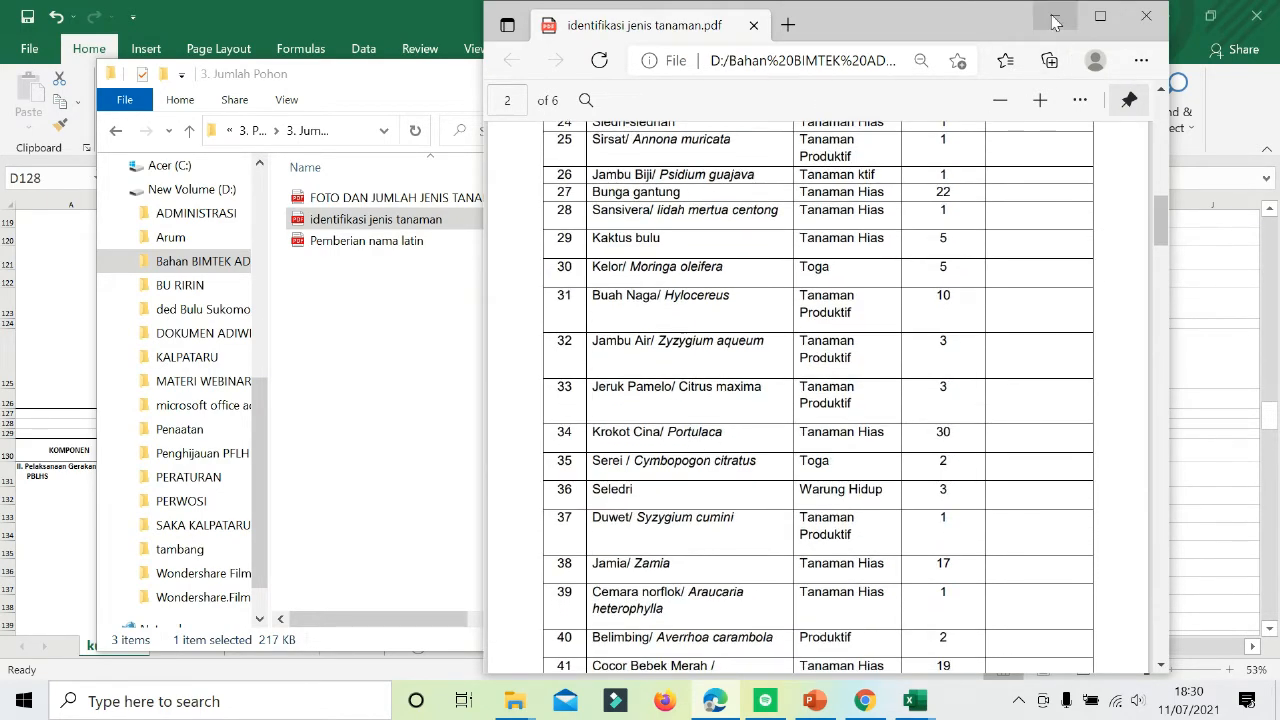
pyautogui.click(1054, 18)
pyautogui.click(527, 73)
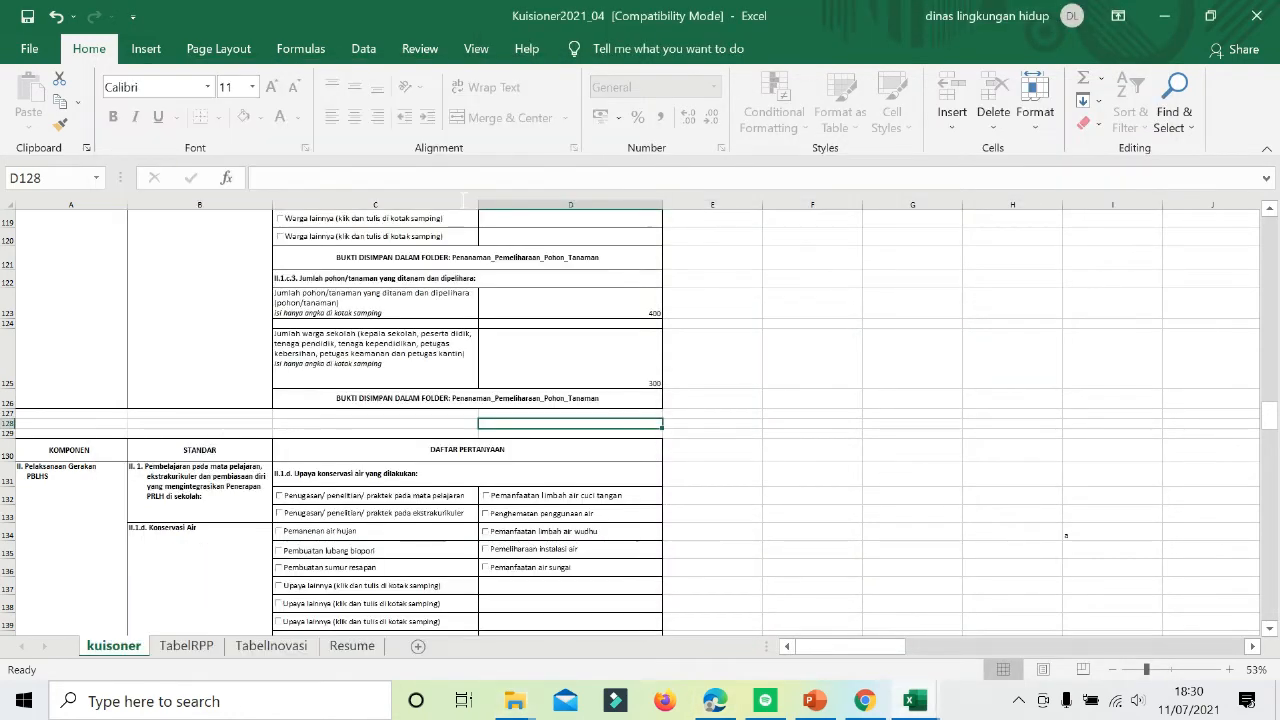
# For II.1.d, tick Pemanenan air hujan, Pembuatan lubang biopori, Pemanfaatan limbah air cuci tangan, Penghematan penggunaan air, Pemanfaatan limbah air wudhu and Pemeliharaan instalasi air.
pyautogui.scroll(-3, 396, 353)
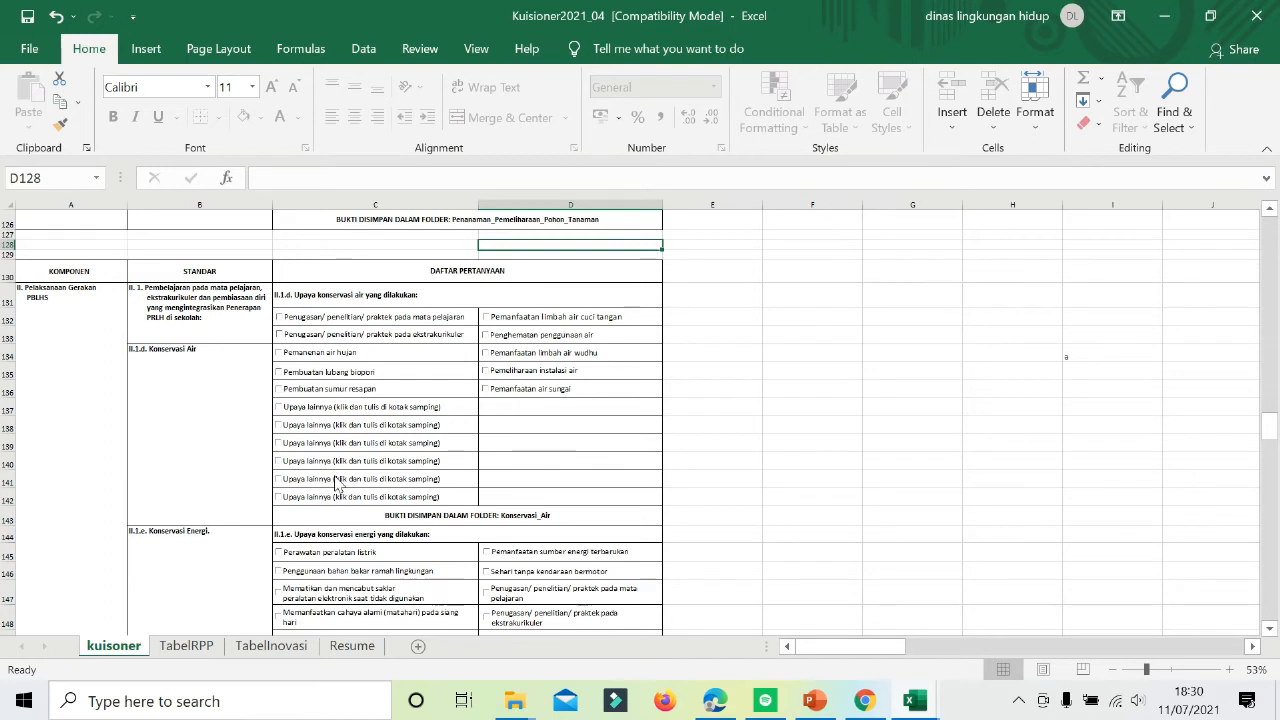
pyautogui.click(336, 355)
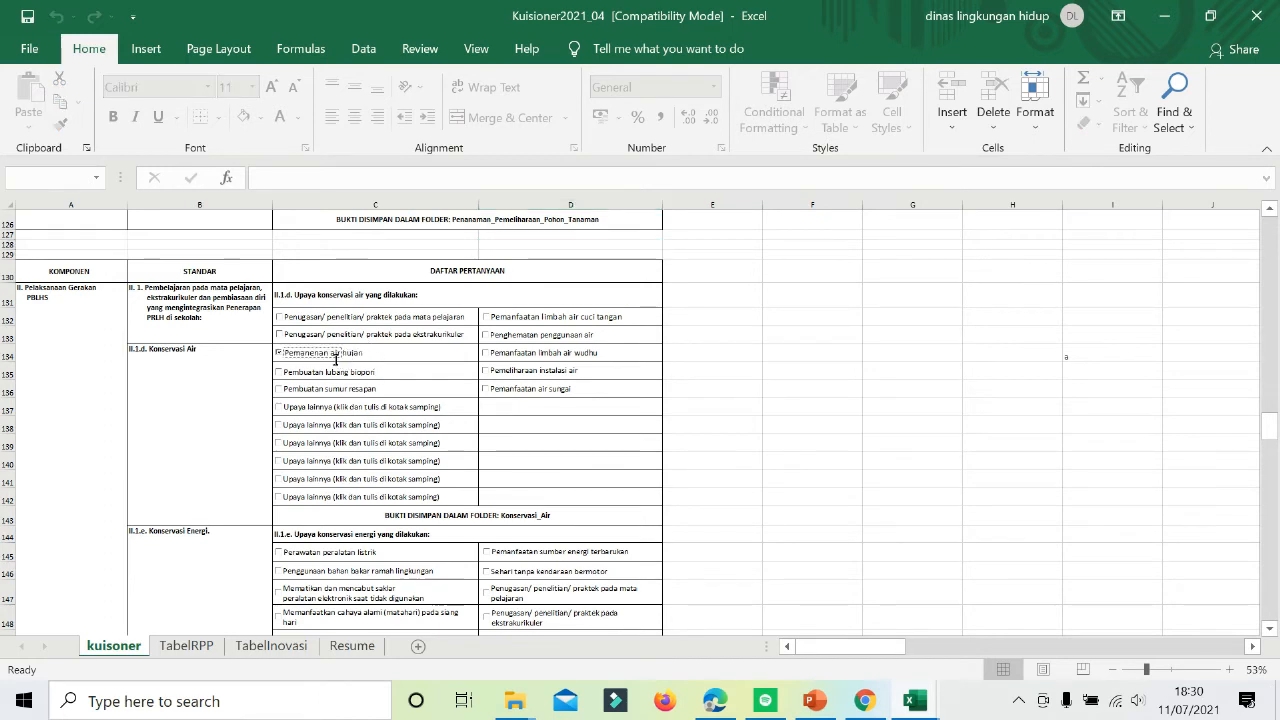
pyautogui.click(336, 373)
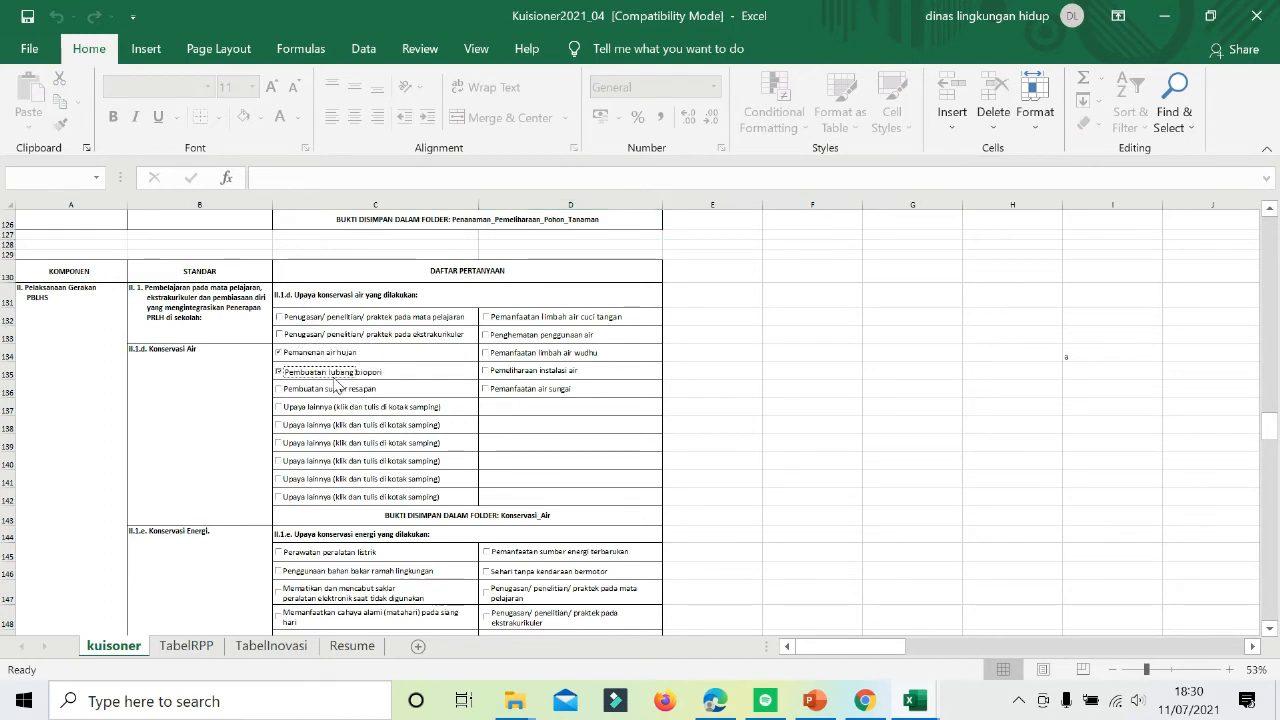
pyautogui.click(536, 318)
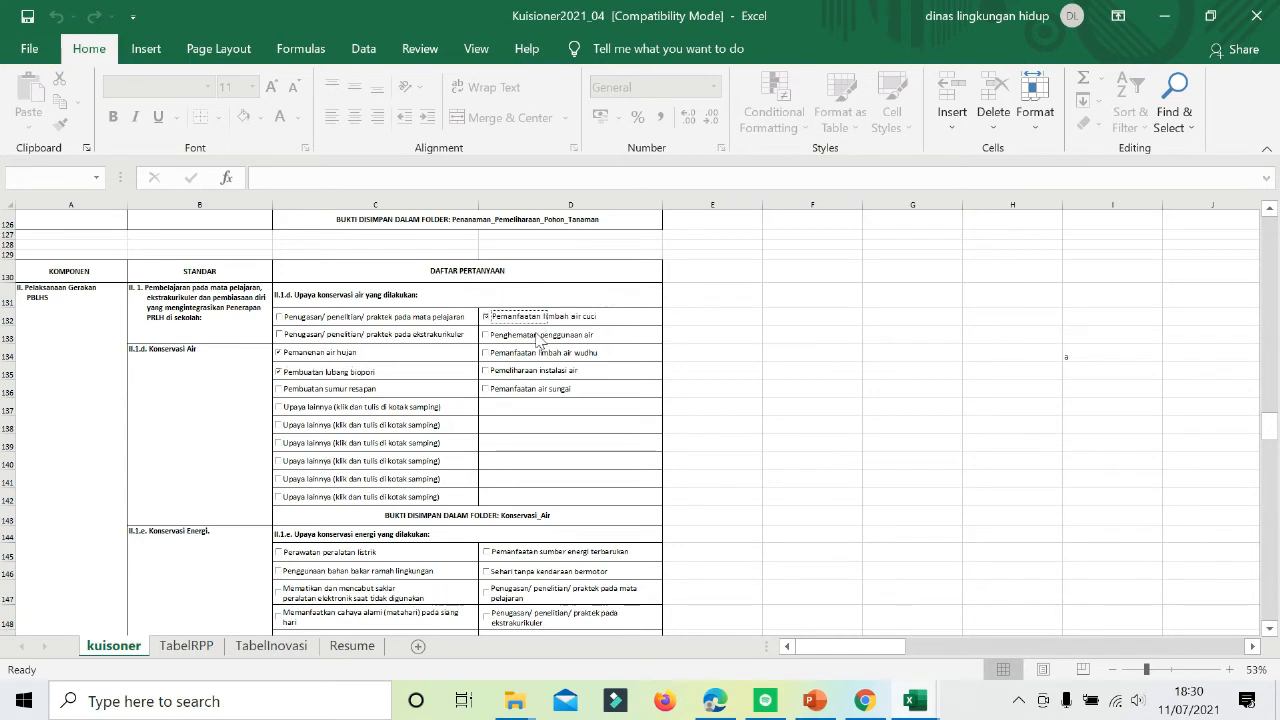
pyautogui.click(535, 338)
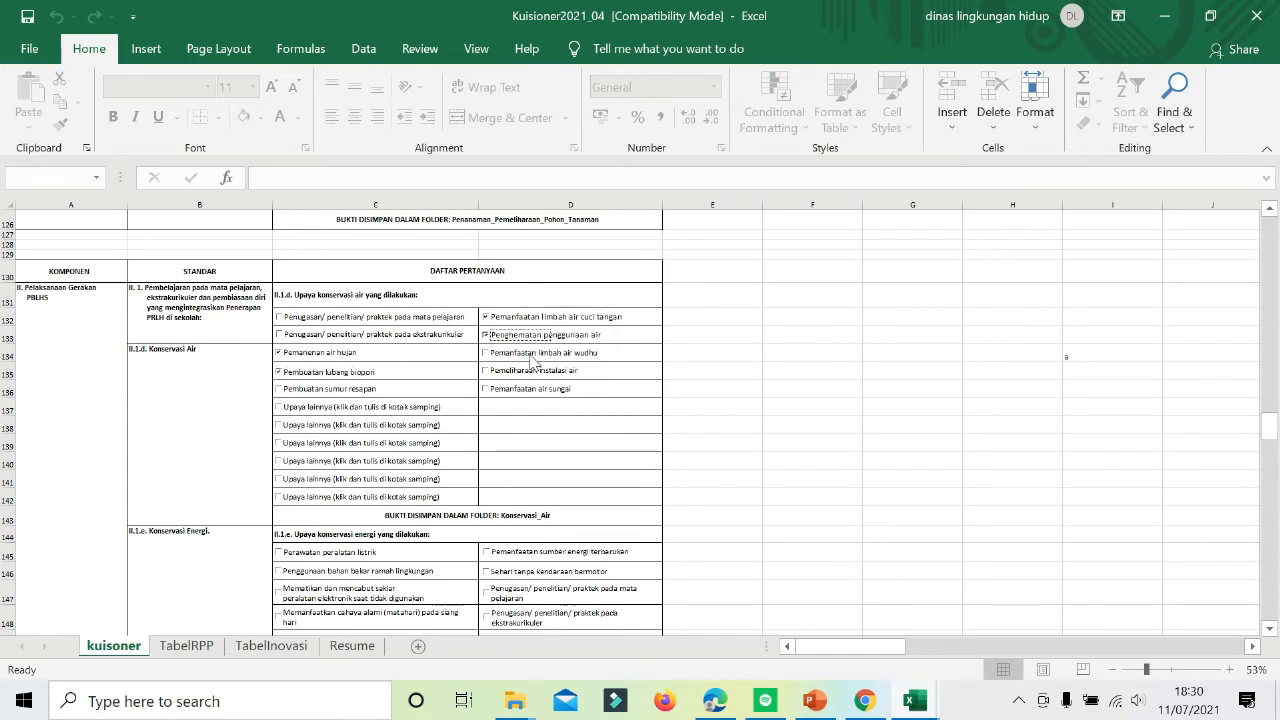
pyautogui.click(533, 356)
pyautogui.click(528, 372)
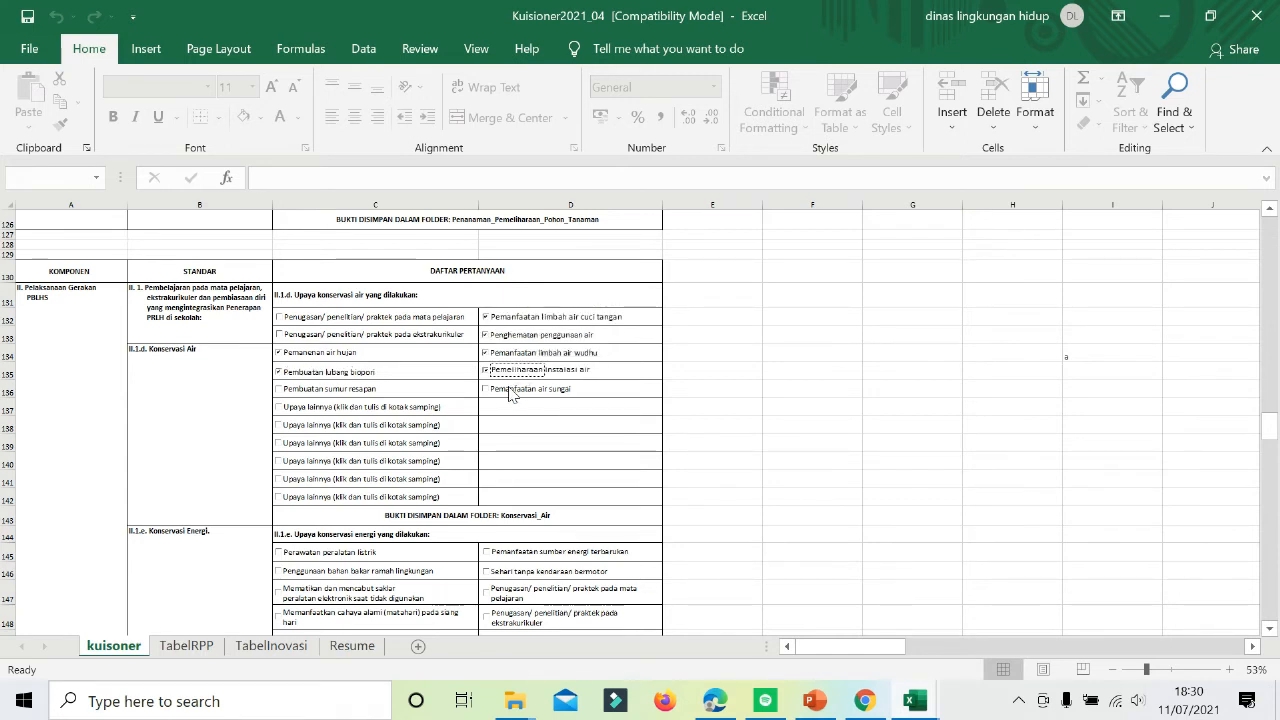
# For II.1.e, tick Perawatan peralatan listrik, Penggunaan bahan bakar ramah lingkungan, Mematikan dan mencabut saklar peralatan elektronik and Memanfaatkan cahaya alami.
pyautogui.scroll(-4, 510, 393)
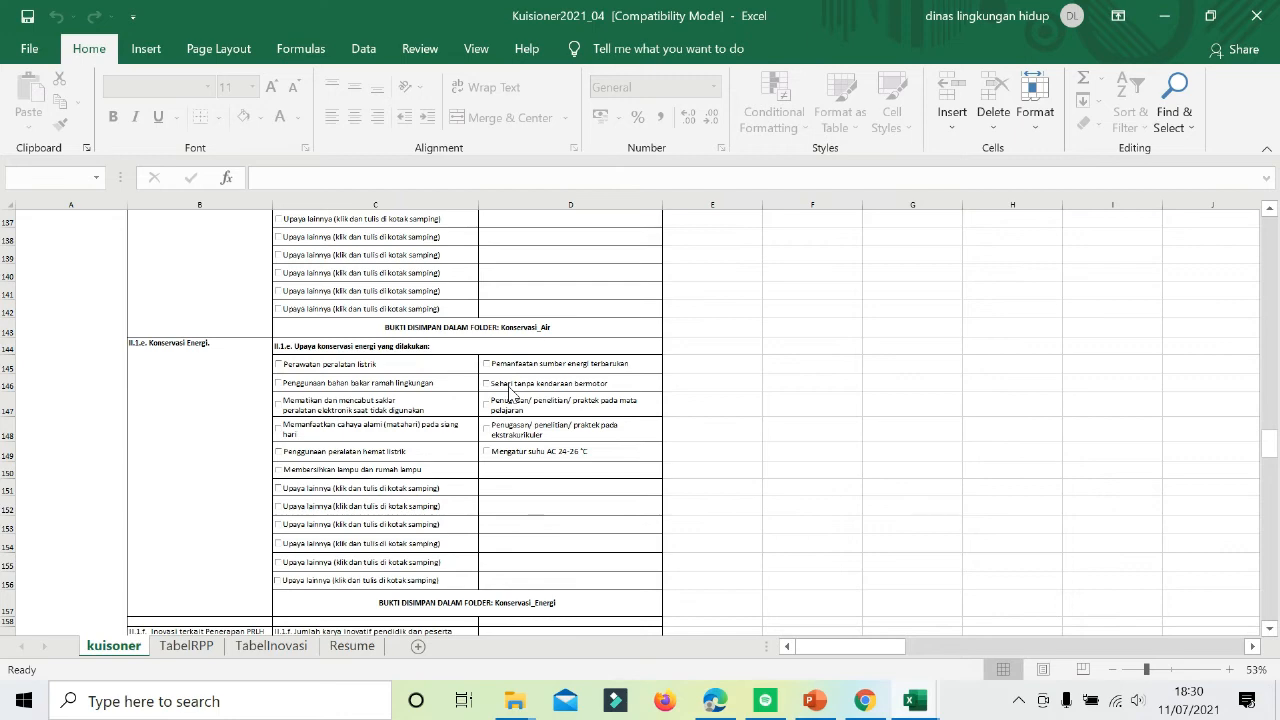
pyautogui.scroll(-1, 510, 390)
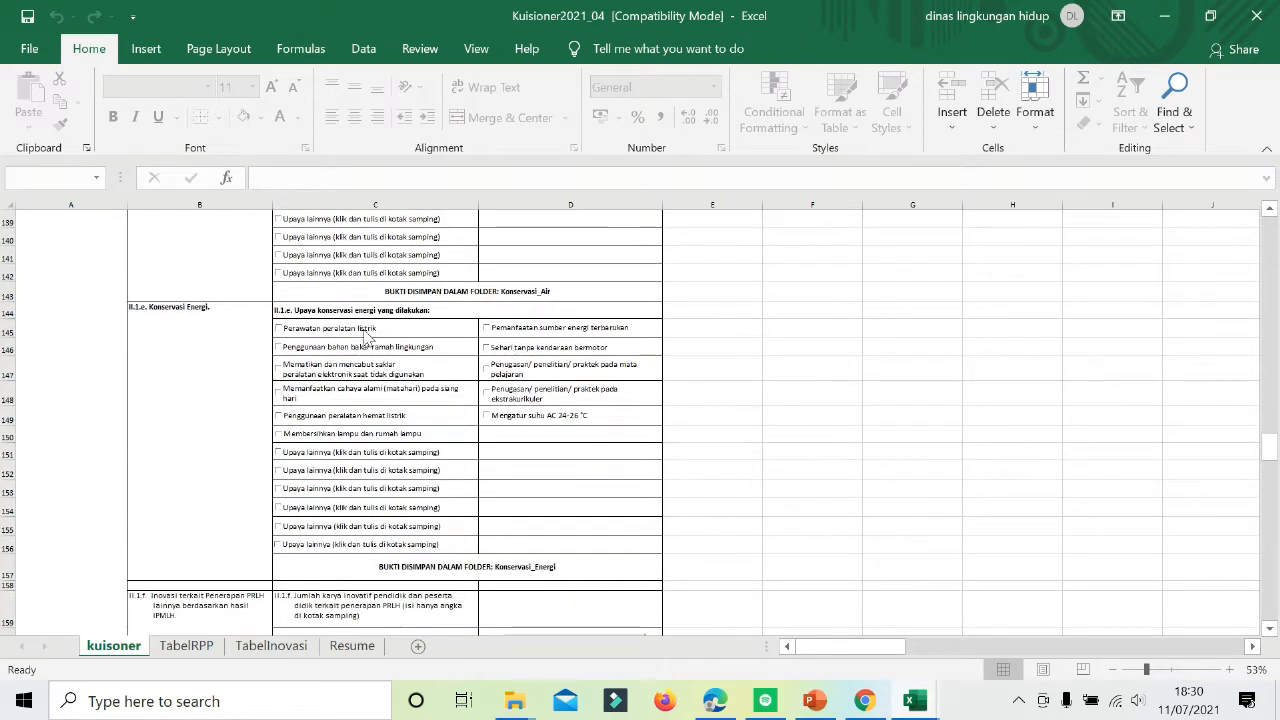
pyautogui.click(365, 334)
pyautogui.click(365, 349)
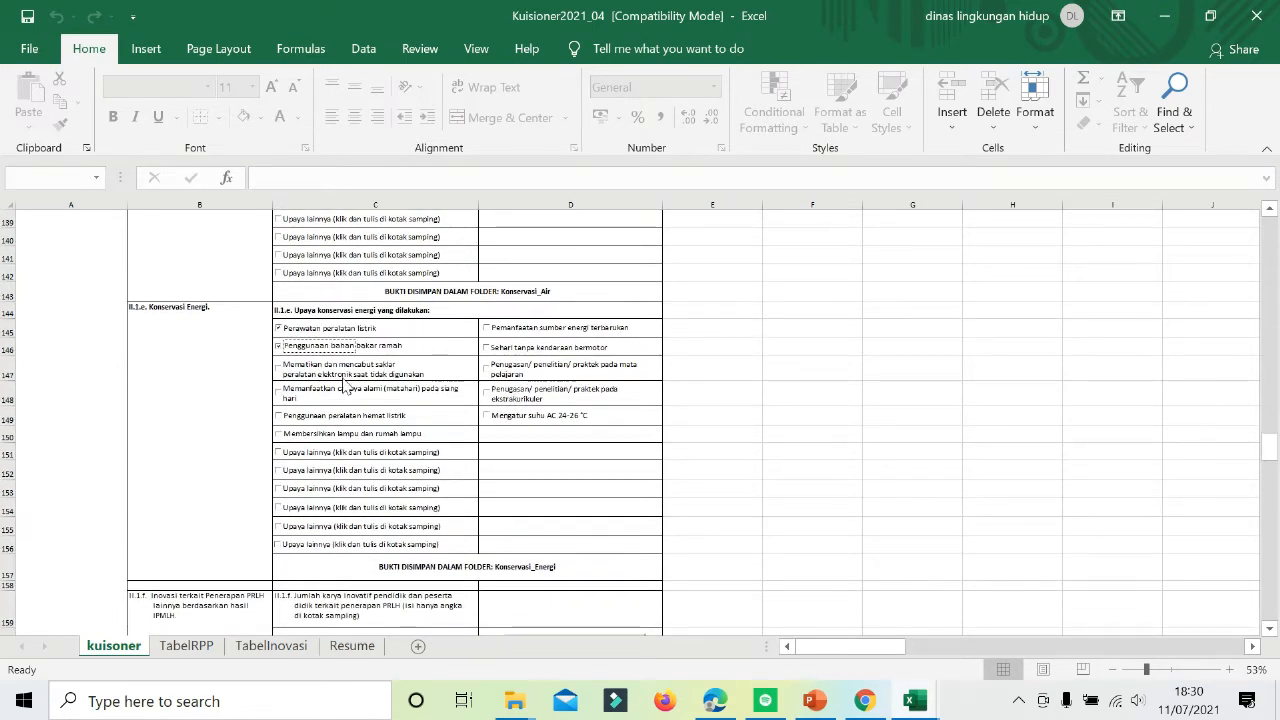
pyautogui.click(345, 376)
pyautogui.click(341, 397)
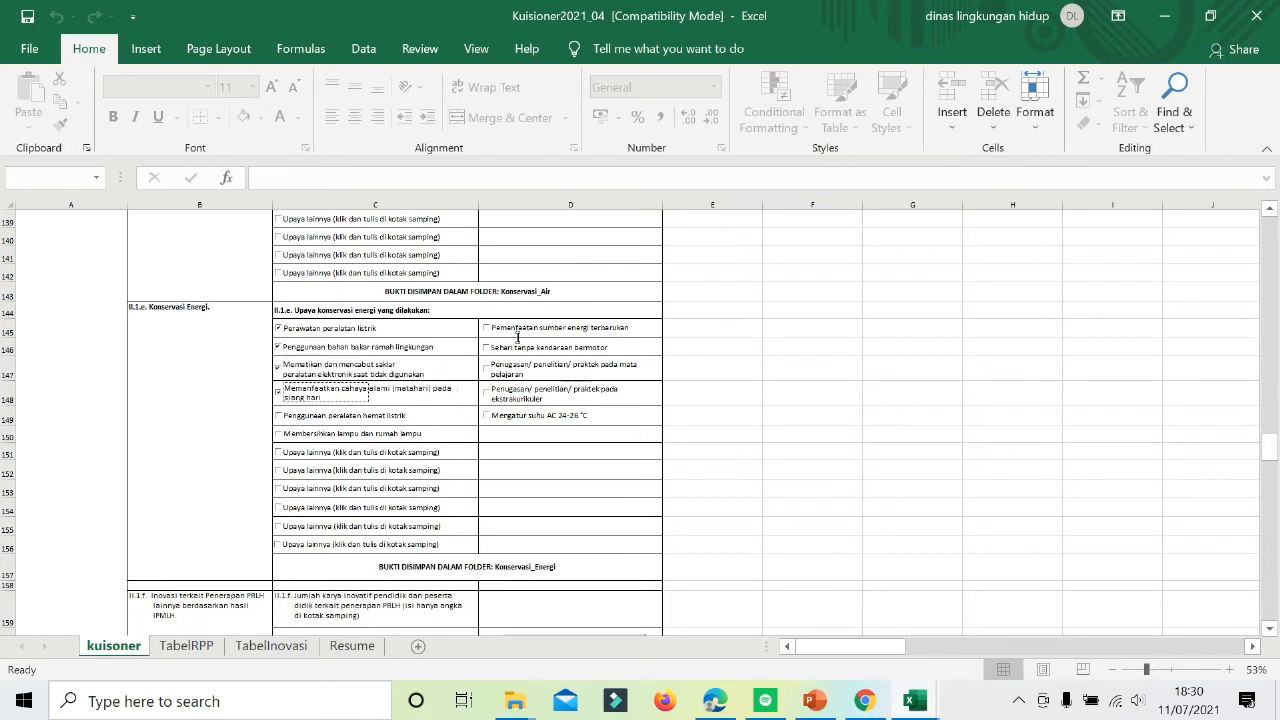
# In II.1.e, tick Pemanfaatan sumber energi terbarukan, Sehari tanpa kendaraan bermotor, both Penugasan/penelitian/praktek options and Mengatur suhu AC 24-26 °C.
pyautogui.click(520, 337)
pyautogui.click(522, 350)
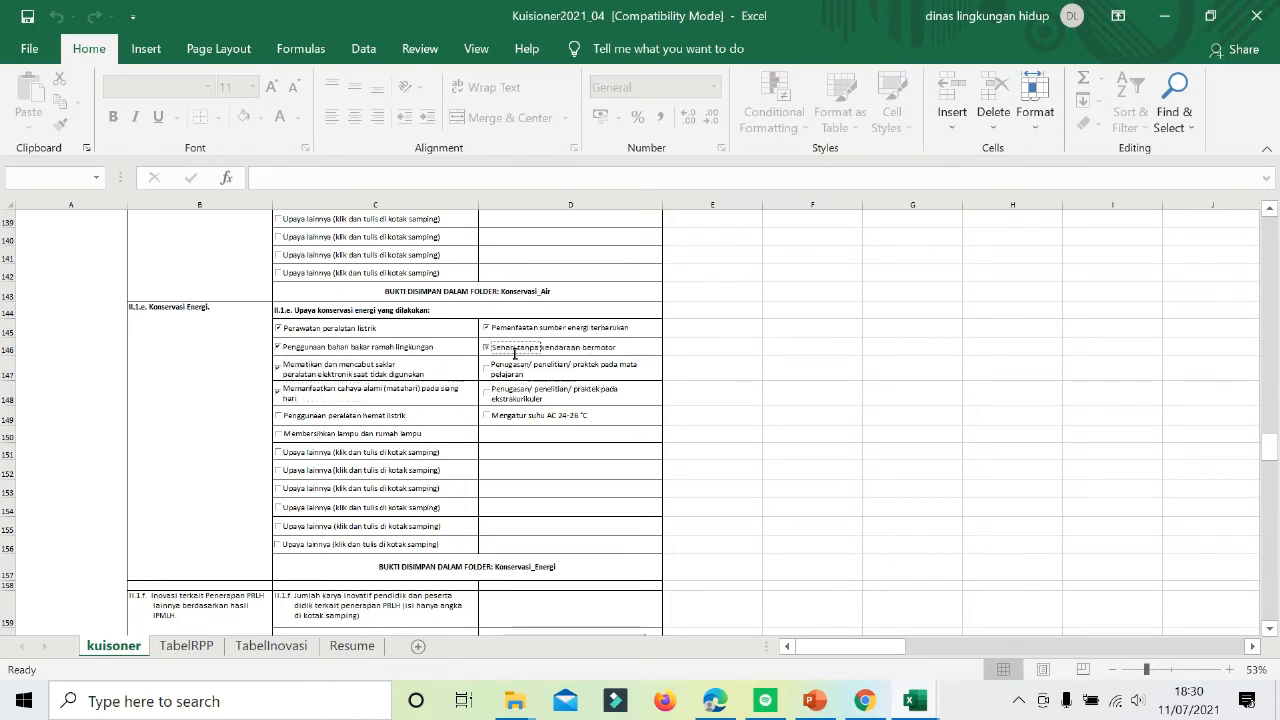
pyautogui.click(520, 372)
pyautogui.click(508, 396)
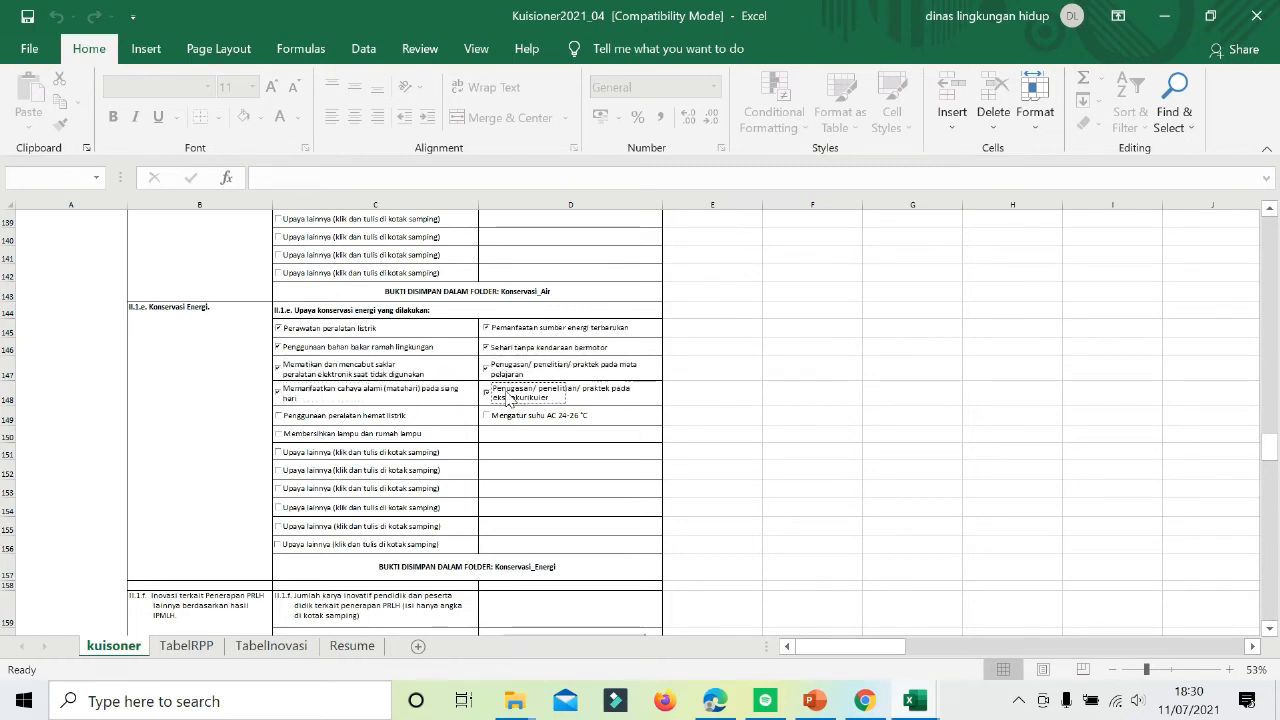
pyautogui.click(503, 418)
# In II.1.e, tick Penggunaan peralatan hemat listrik and Membersihkan lampu dan rumah lampu, and untick Penggunaan peralatan hemat listrik again.
pyautogui.click(394, 420)
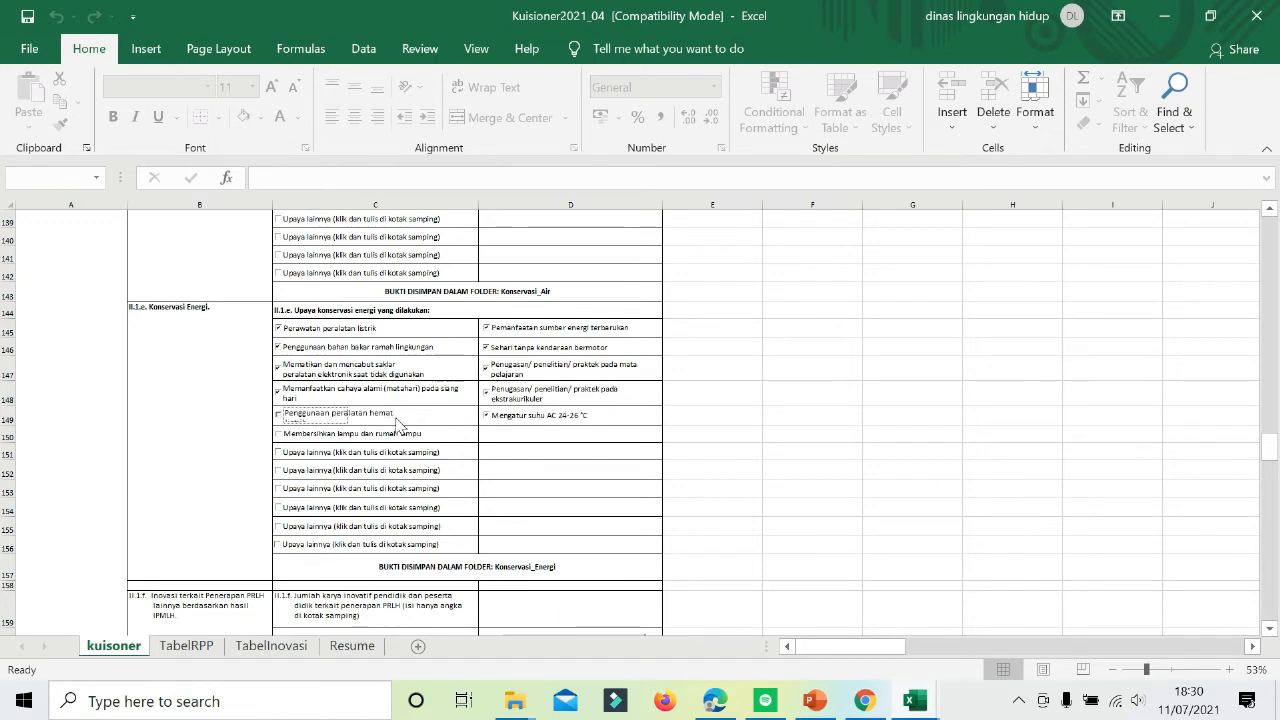
pyautogui.click(388, 436)
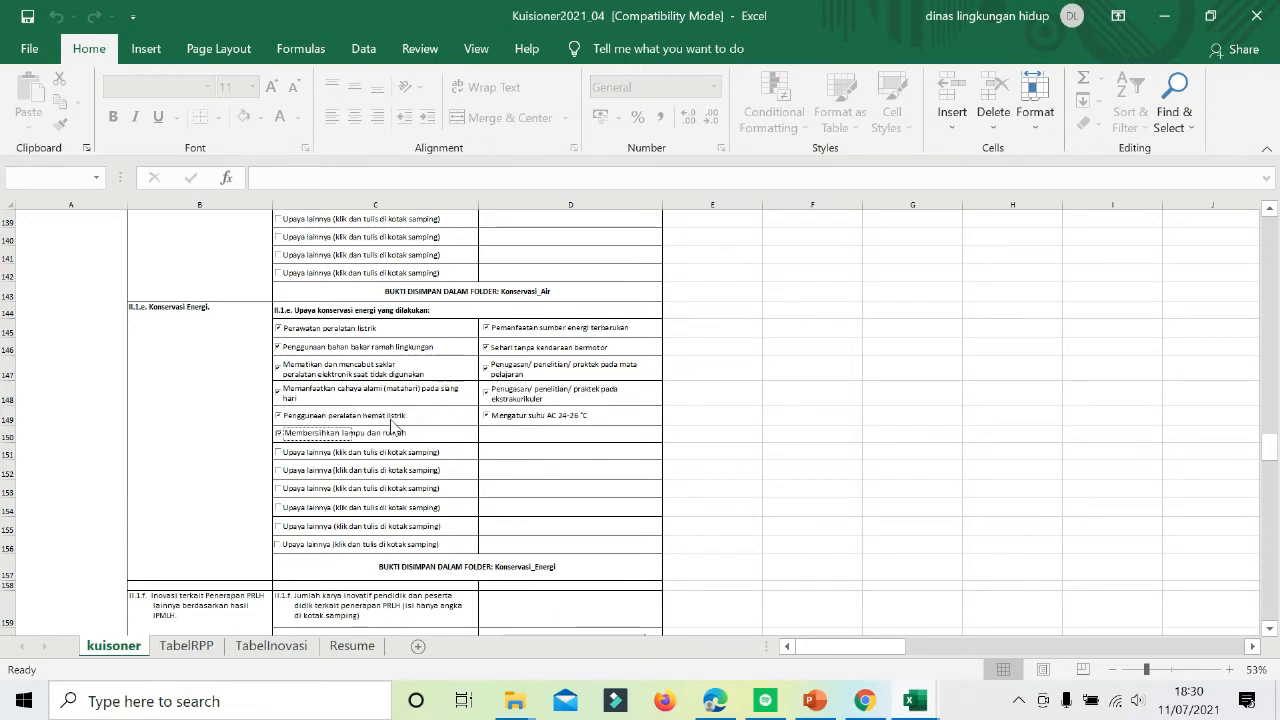
pyautogui.click(396, 422)
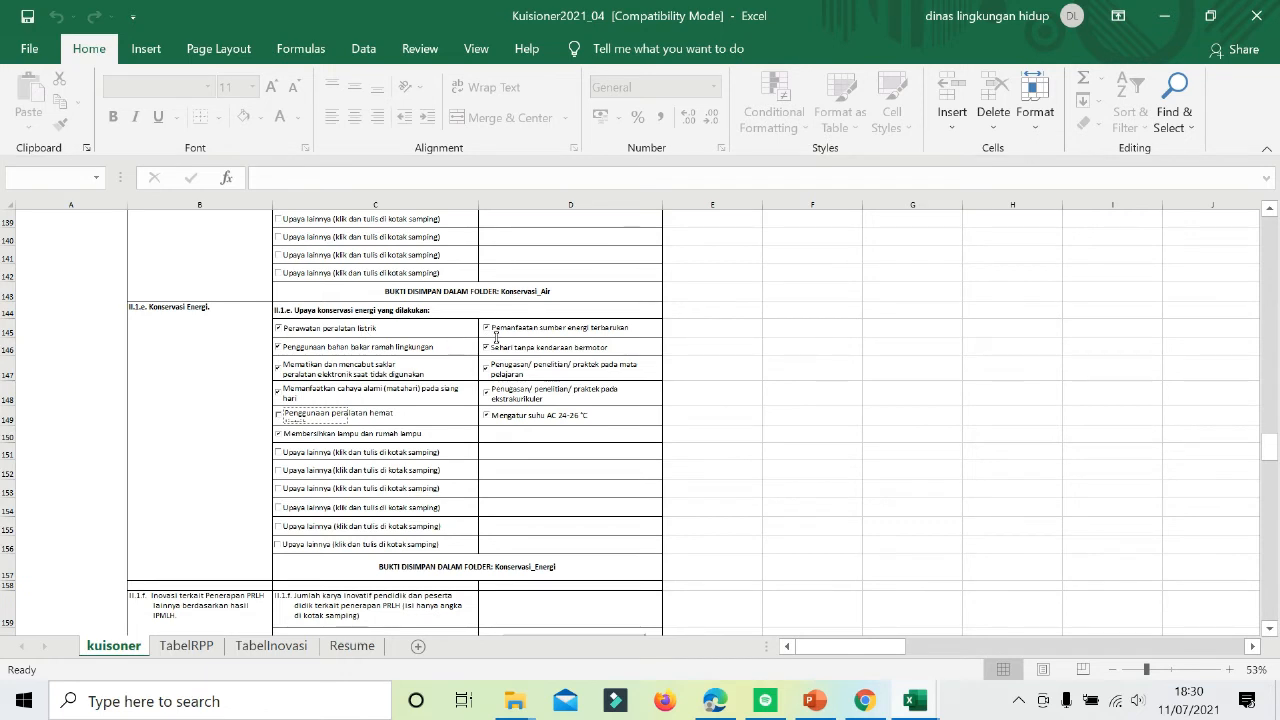
pyautogui.click(493, 331)
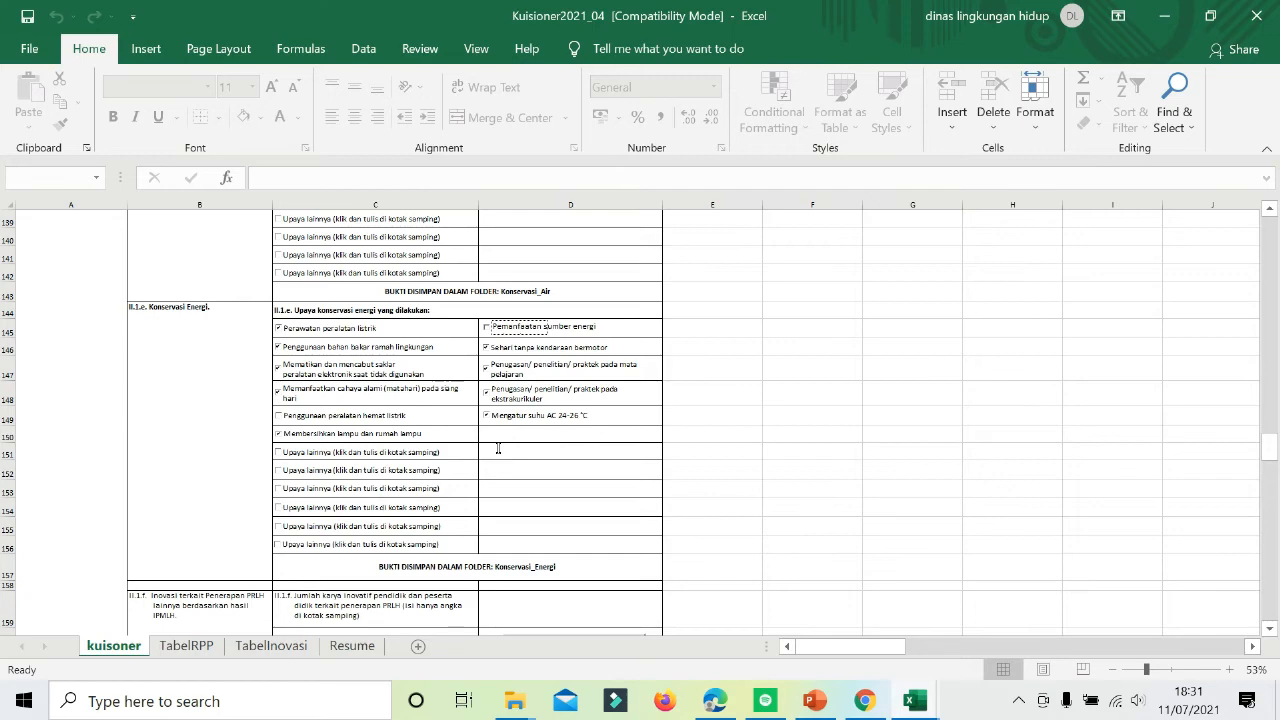
# In II.1.f, enter 2 as the number of innovative works by educators and students related to PRLH.
pyautogui.scroll(-1, 498, 448)
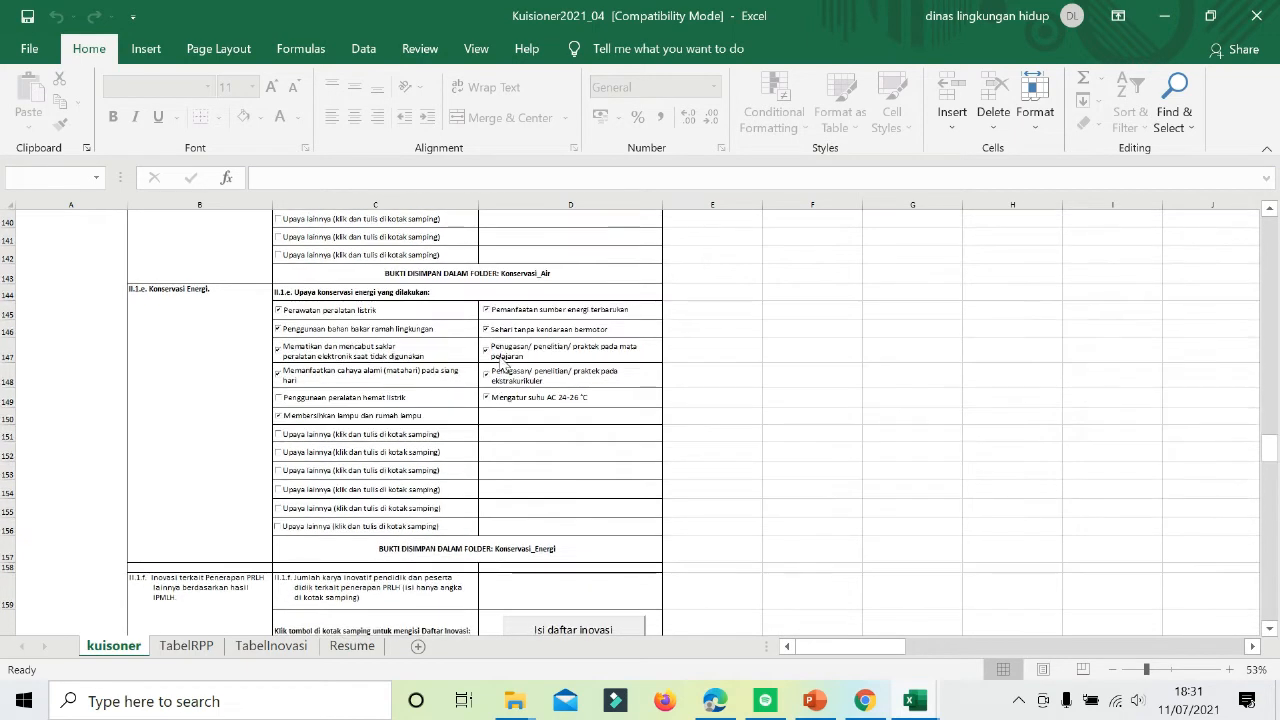
pyautogui.scroll(-3, 325, 465)
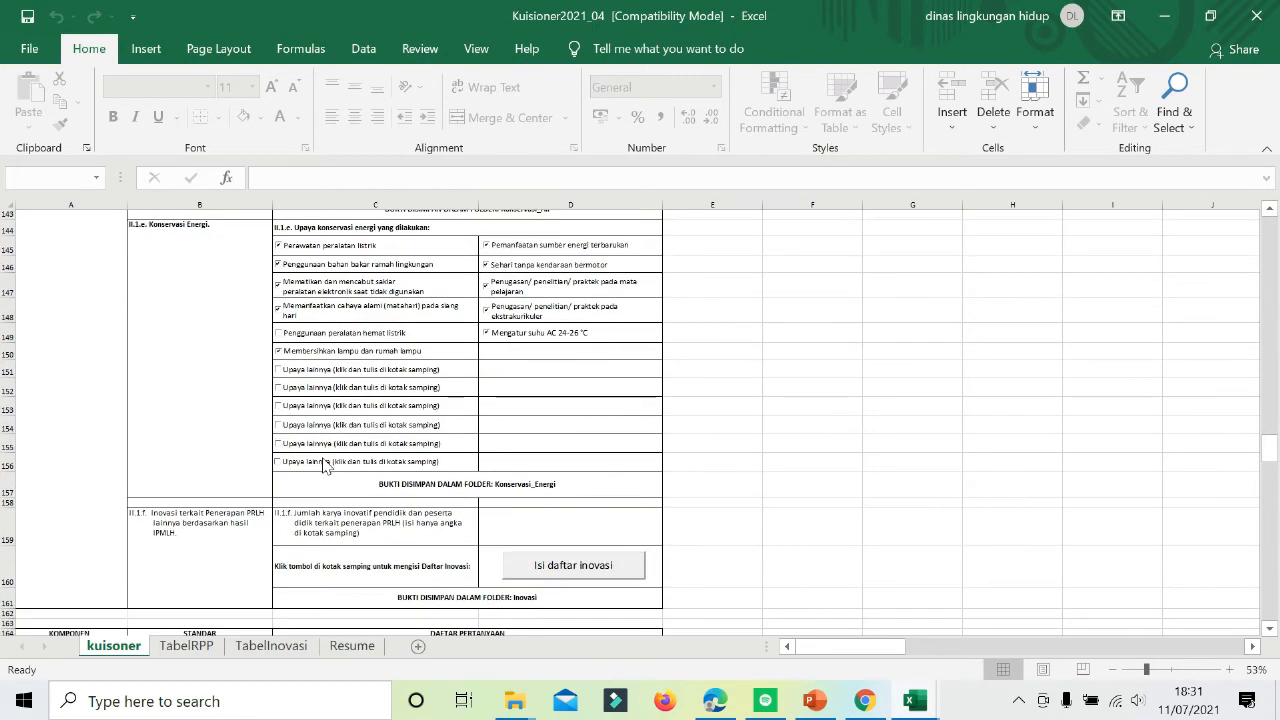
pyautogui.scroll(-1, 325, 465)
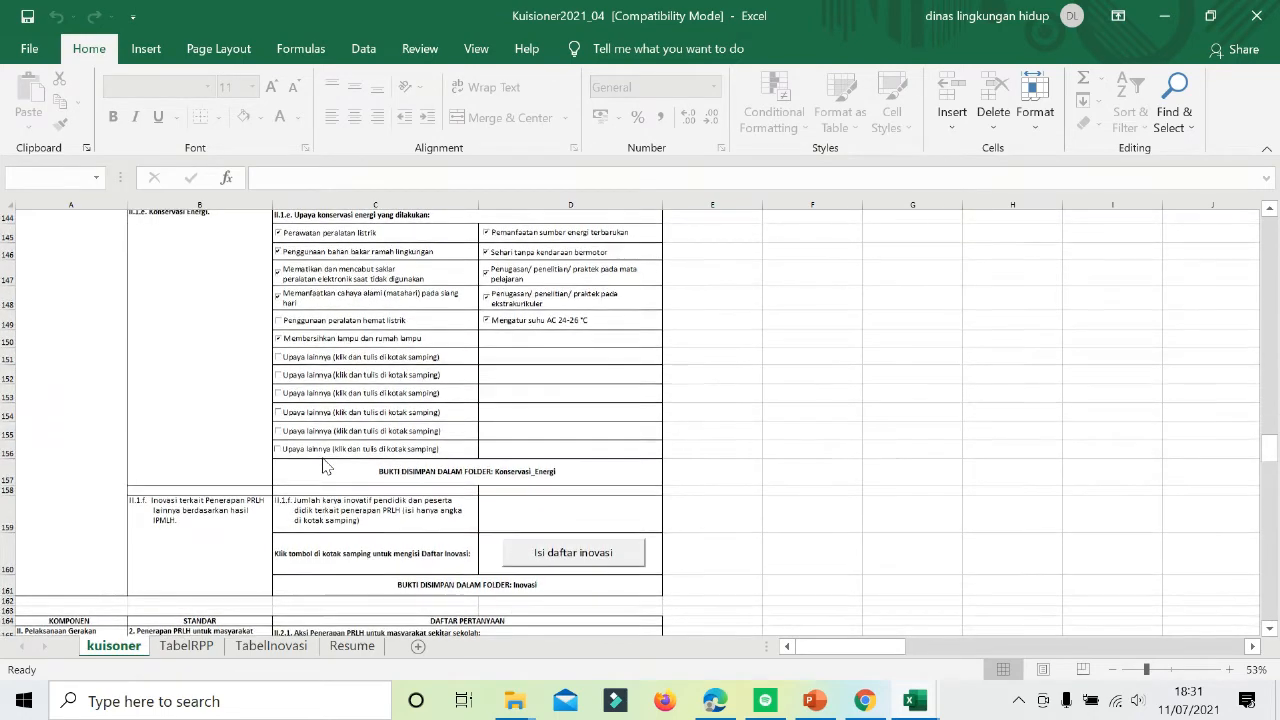
pyautogui.scroll(-2, 325, 465)
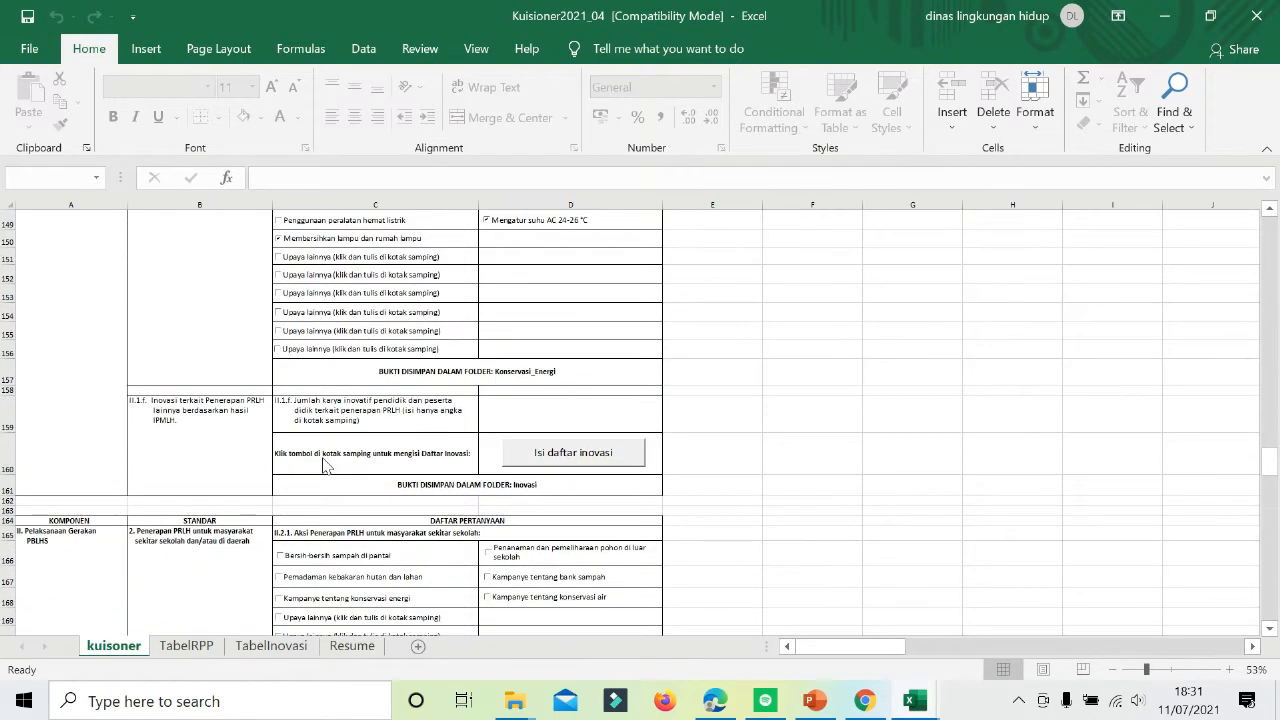
pyautogui.scroll(-1, 325, 465)
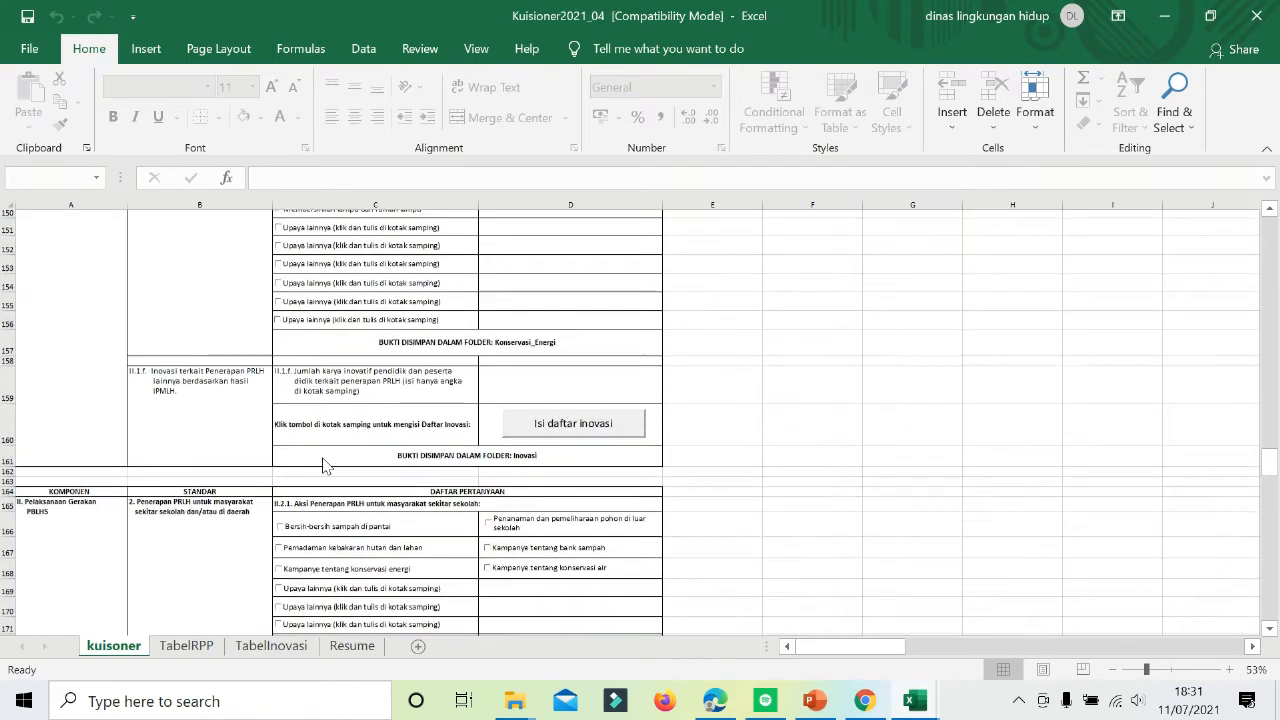
pyautogui.click(533, 399)
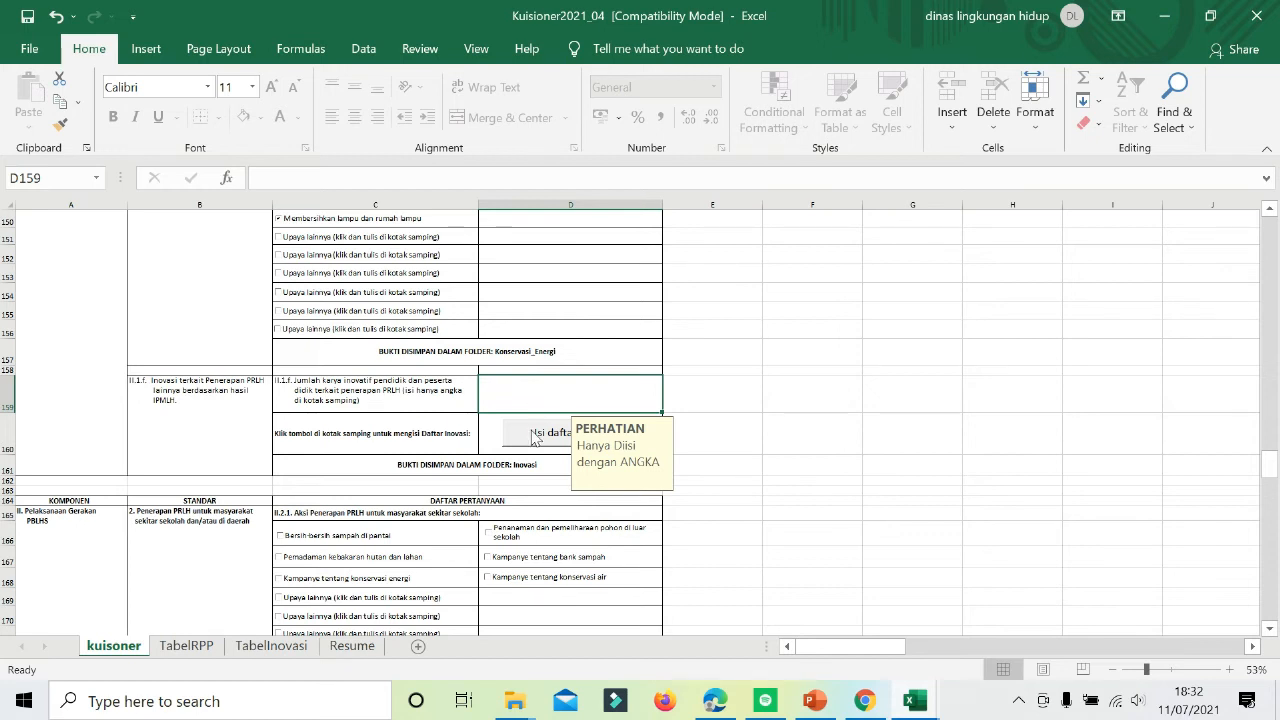
pyautogui.write('2')
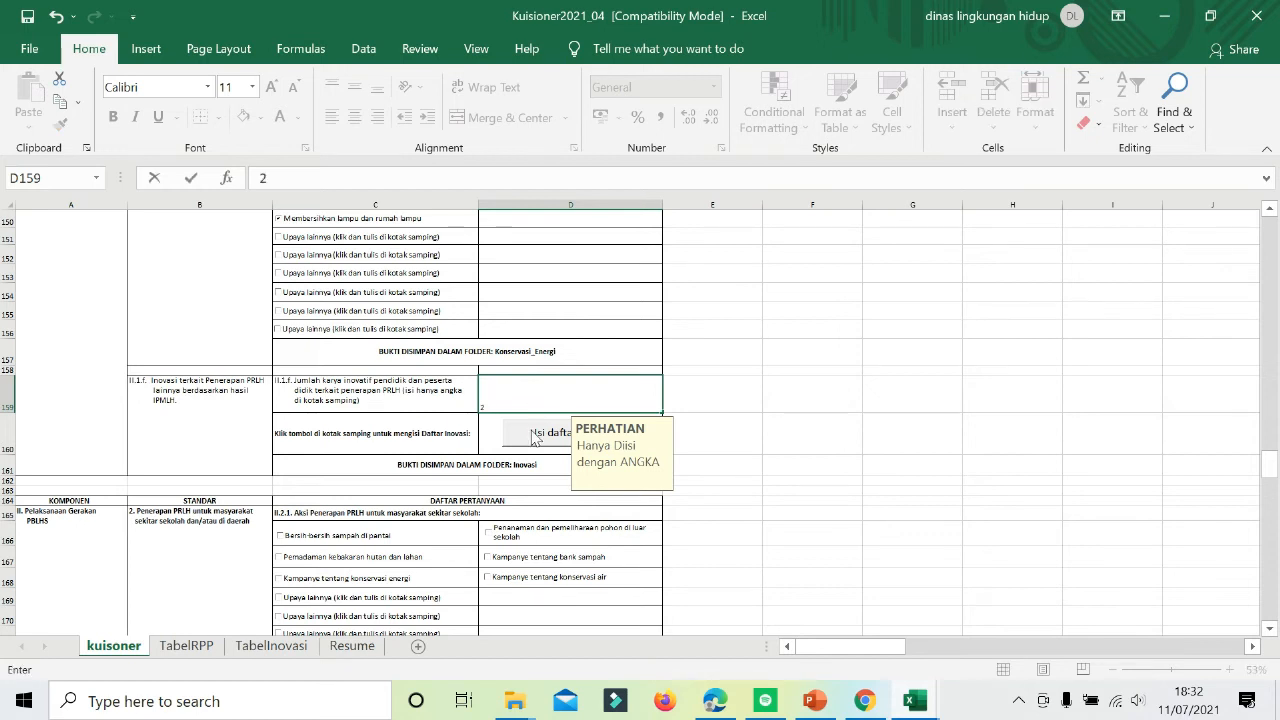
# Open the innovation list table (Tabel Inovasi) from II.1.f to view its columns, and return to the questionnaire at II.2.1.
pyautogui.click(535, 437)
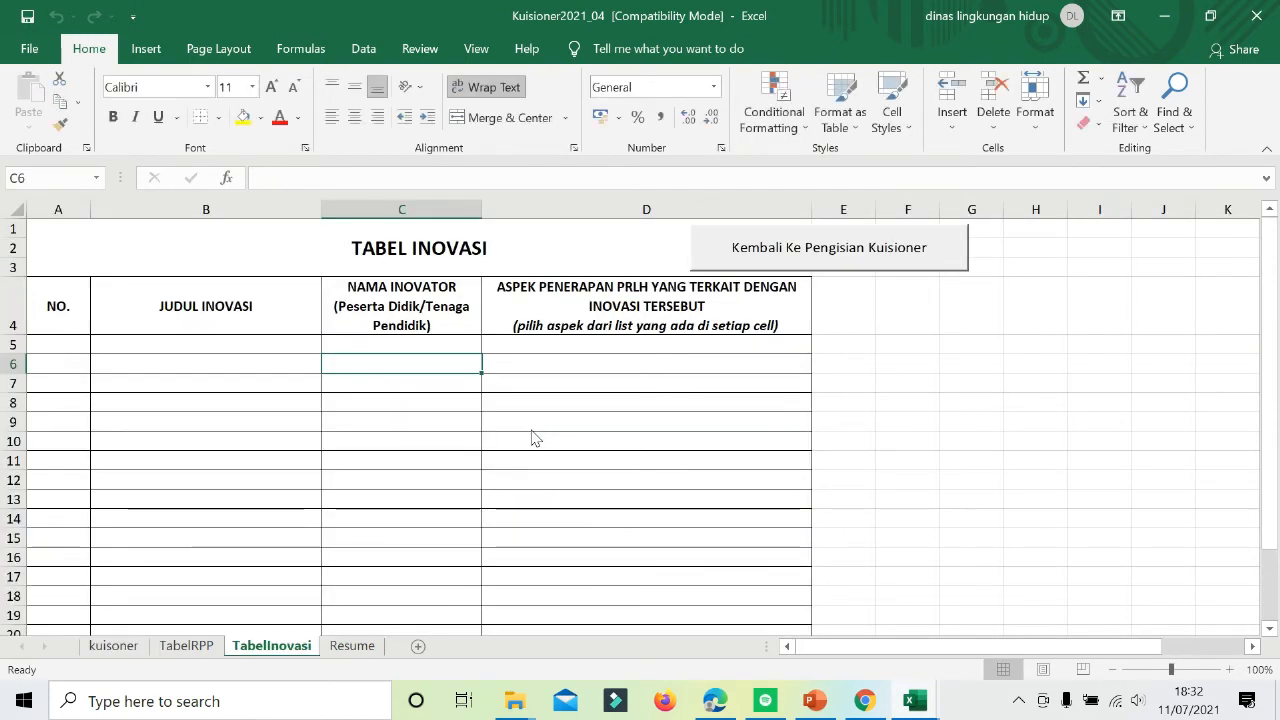
pyautogui.click(740, 257)
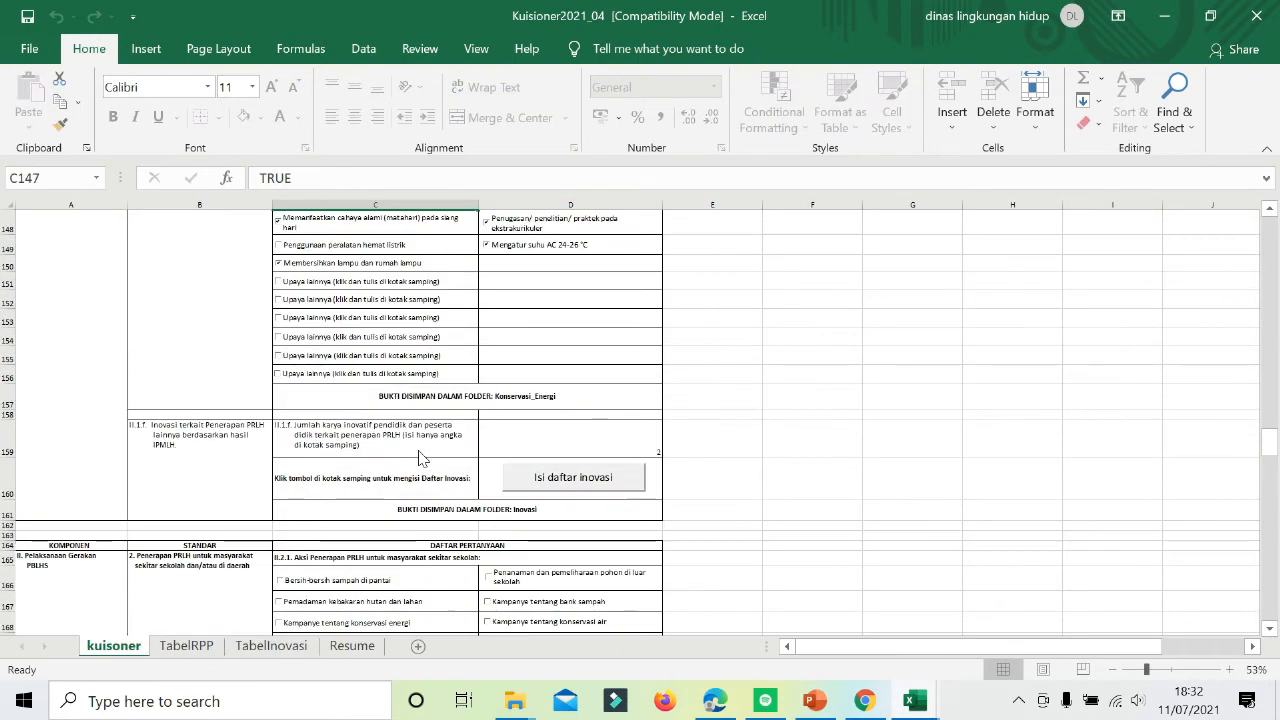
pyautogui.scroll(-3, 420, 458)
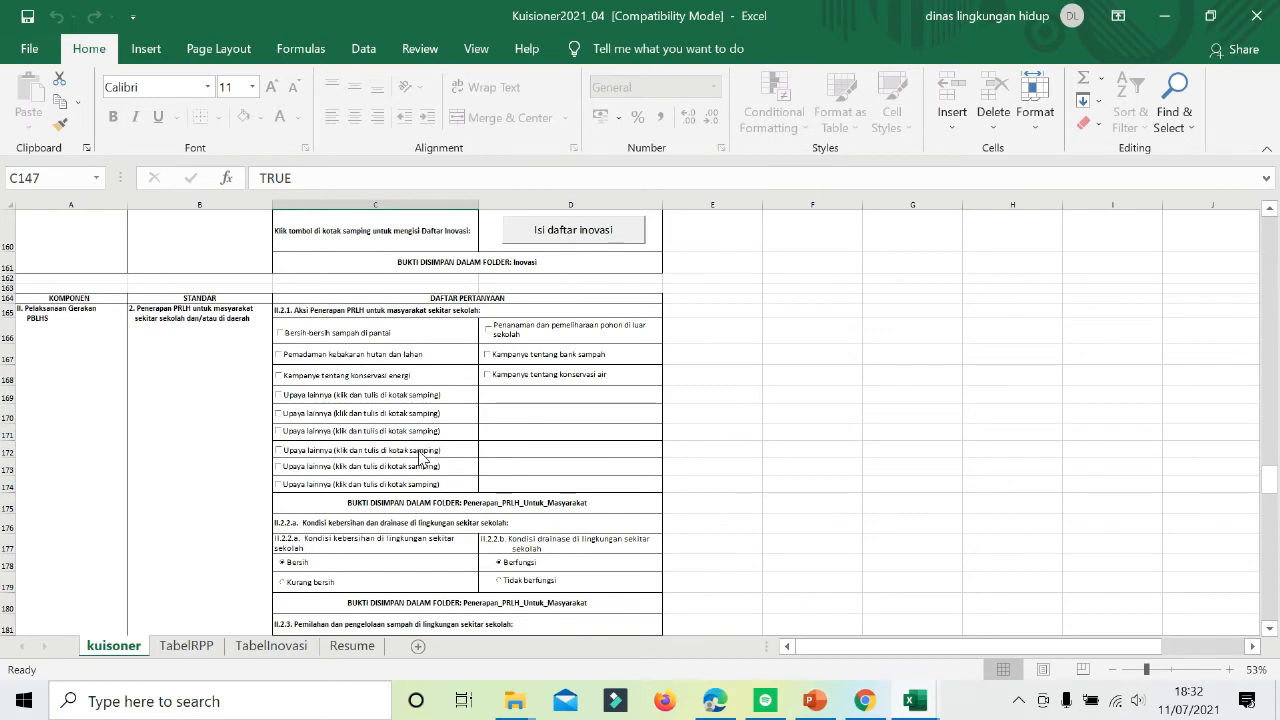
# In II.2.1, tick all three Kampanye options, Penanaman dan pemeliharaan pohon di luar sekolah and Pemadaman kebakaran hutan dan lahan.
pyautogui.scroll(-1, 420, 458)
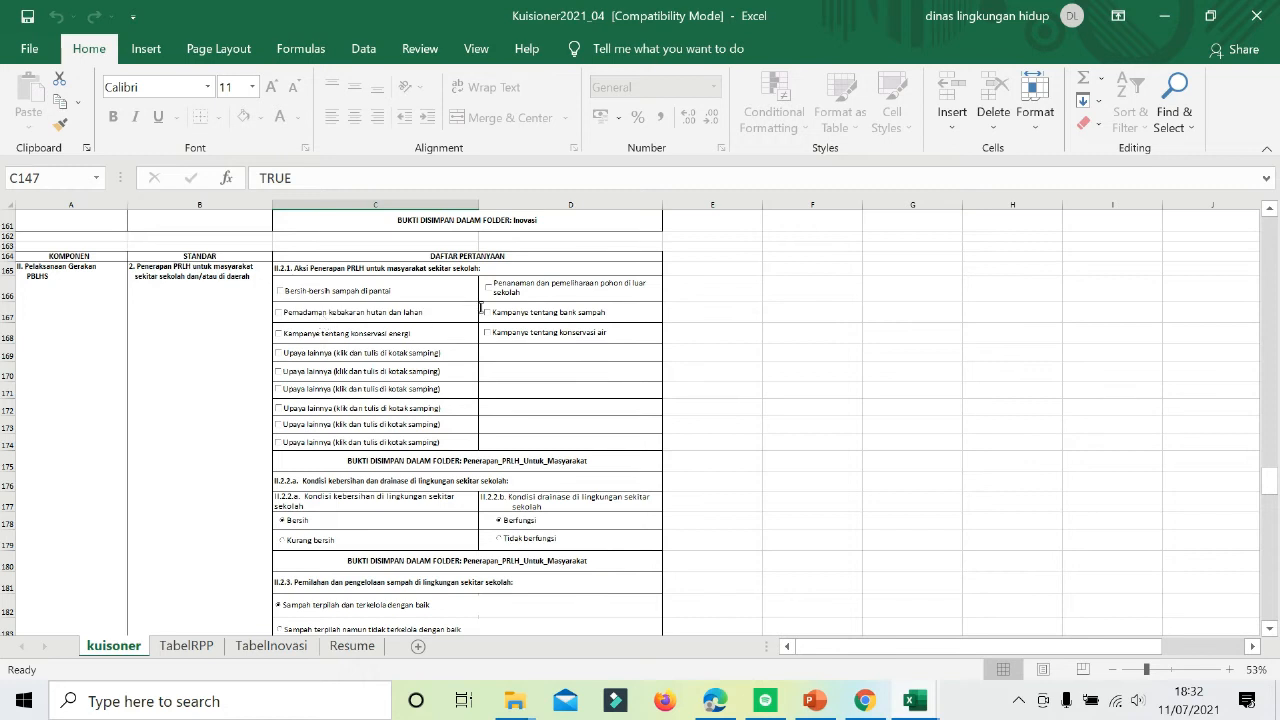
pyautogui.click(516, 343)
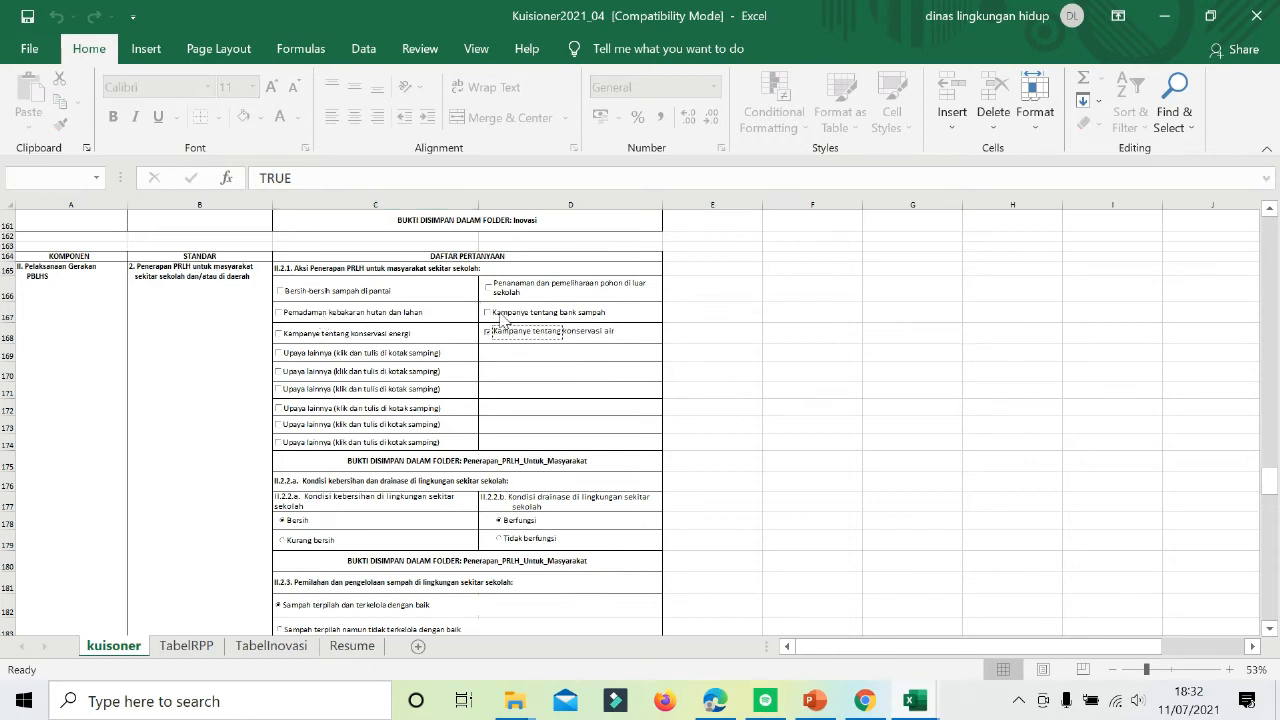
pyautogui.click(500, 316)
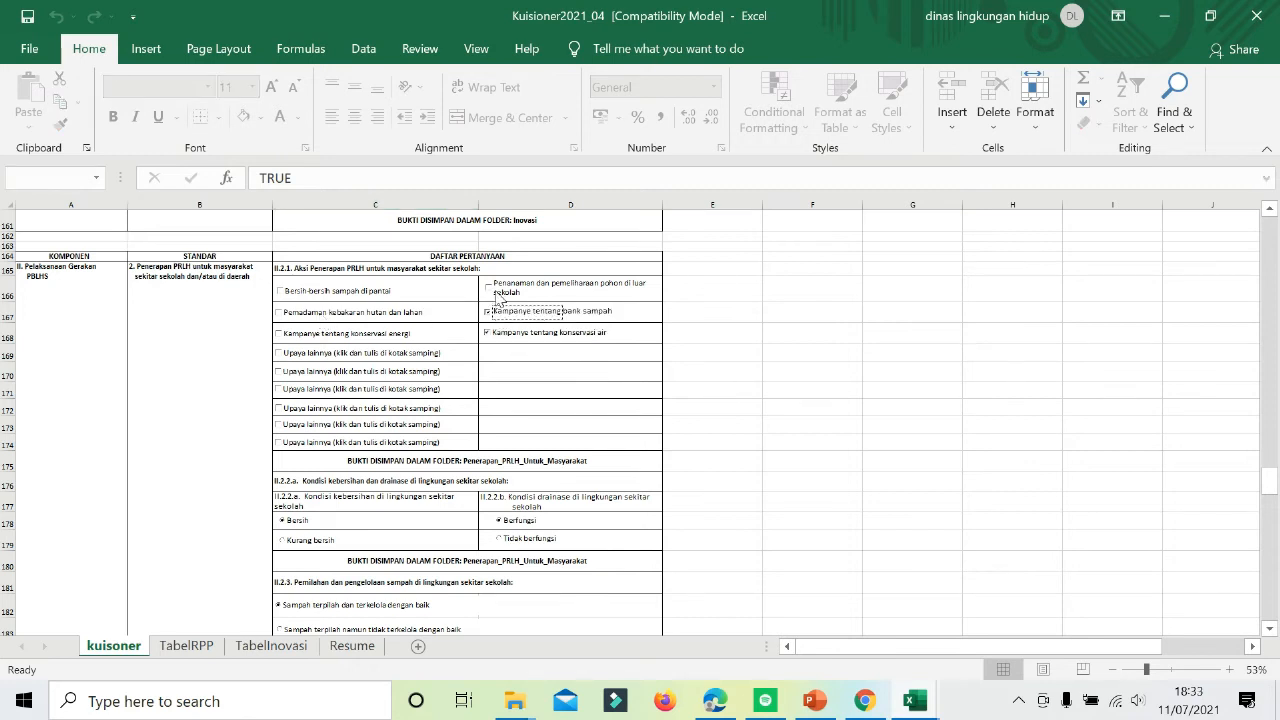
pyautogui.click(496, 292)
pyautogui.click(404, 316)
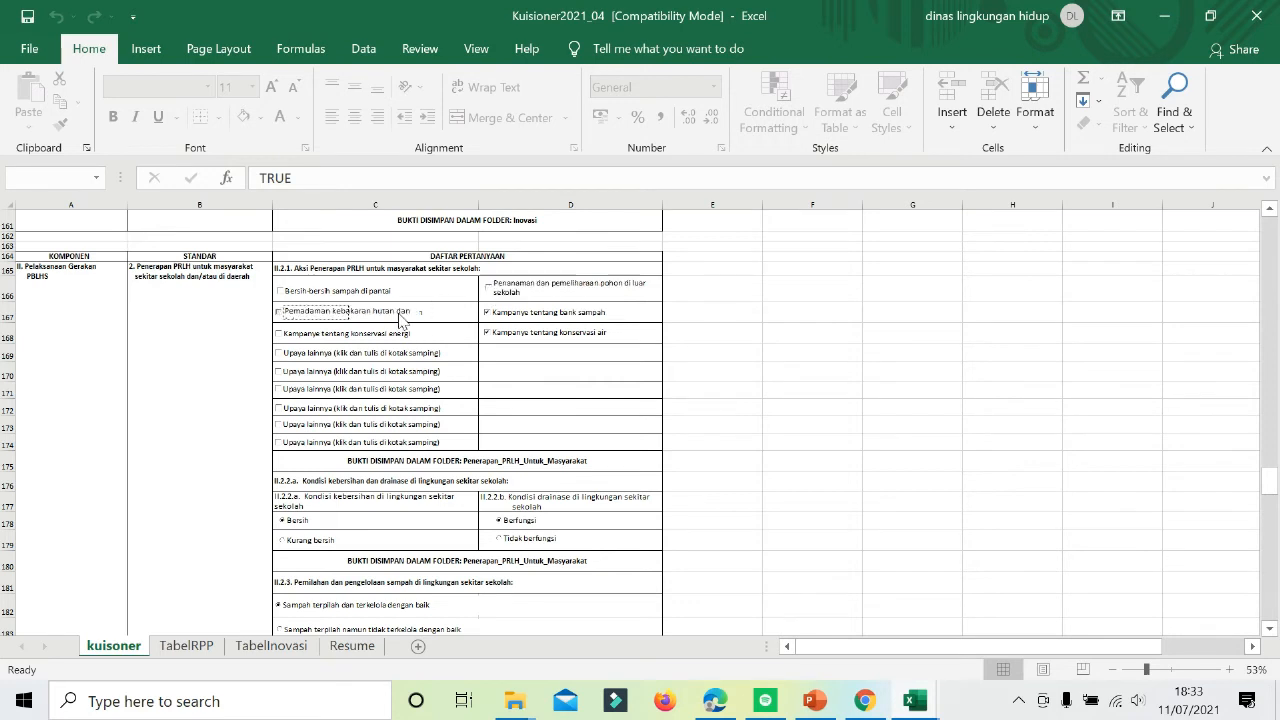
pyautogui.click(377, 340)
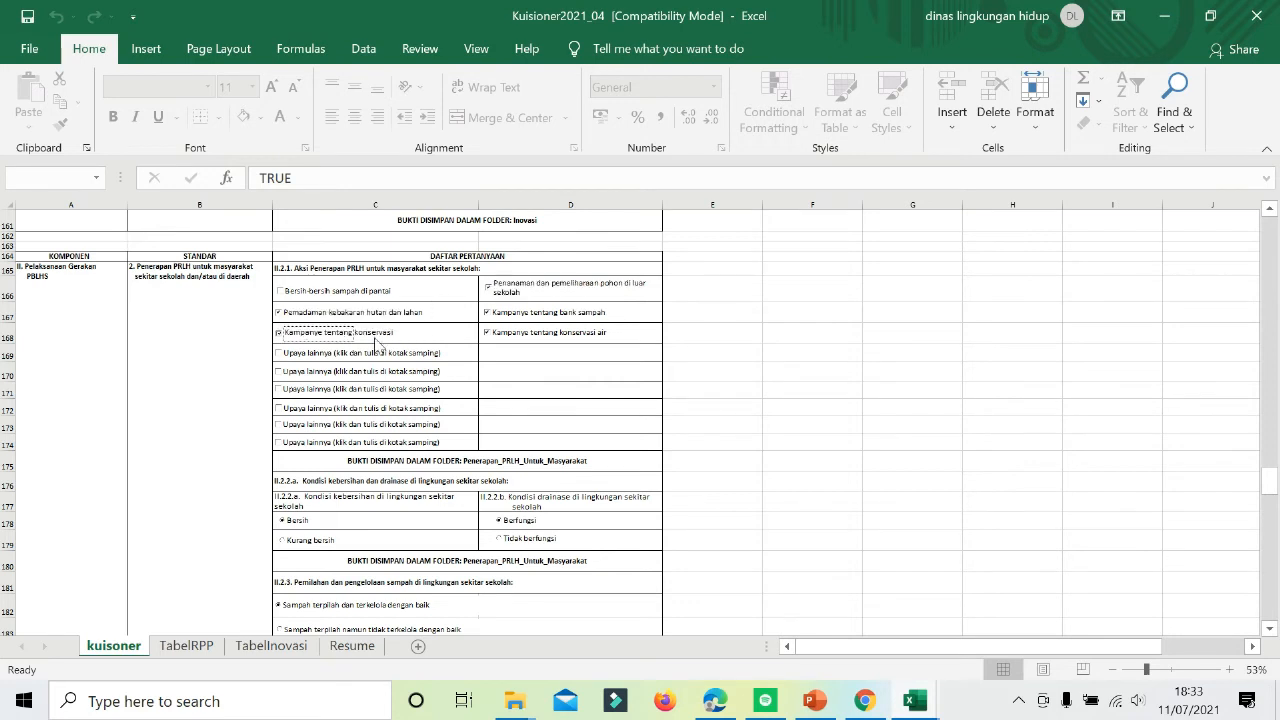
pyautogui.click(506, 351)
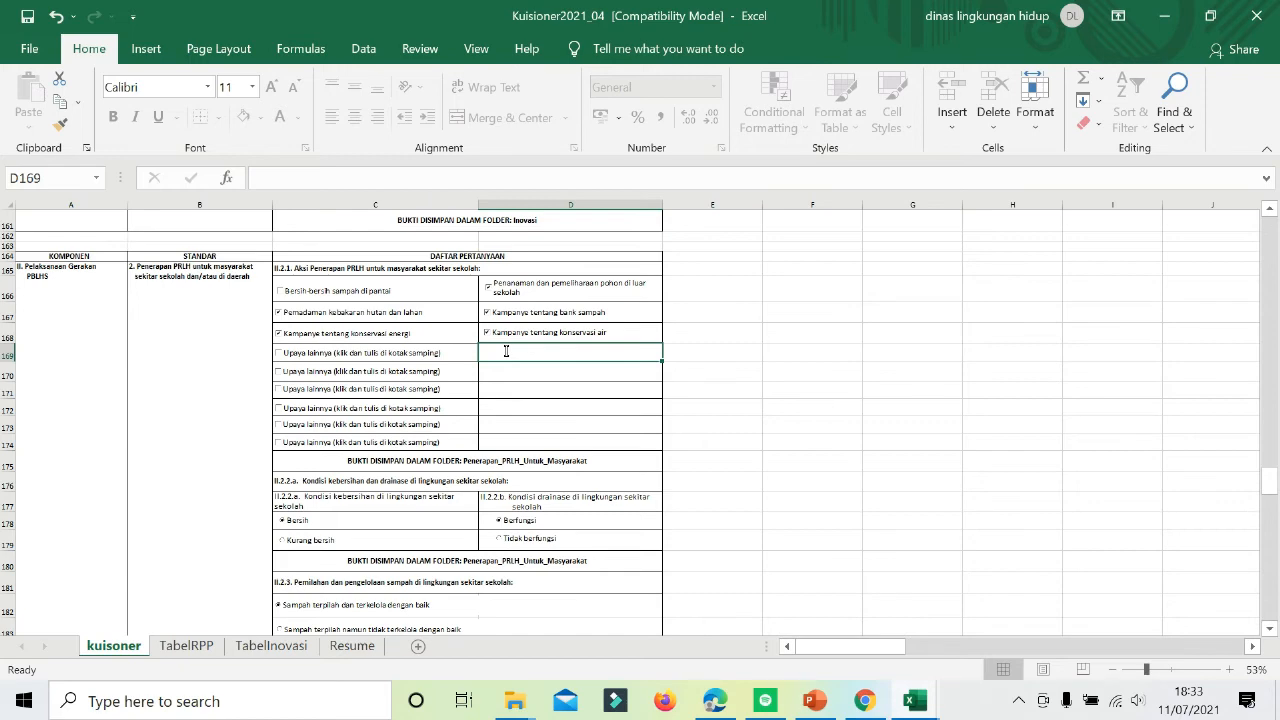
# In II.3.1, tick Forum Adiwiyata melalui medsos, Pertemuan rutin sekolah Adiwiyata, Kerja sama dengan bank sampah setempat and Kerja sama dengan Instansi LH/K.
pyautogui.scroll(-2, 506, 351)
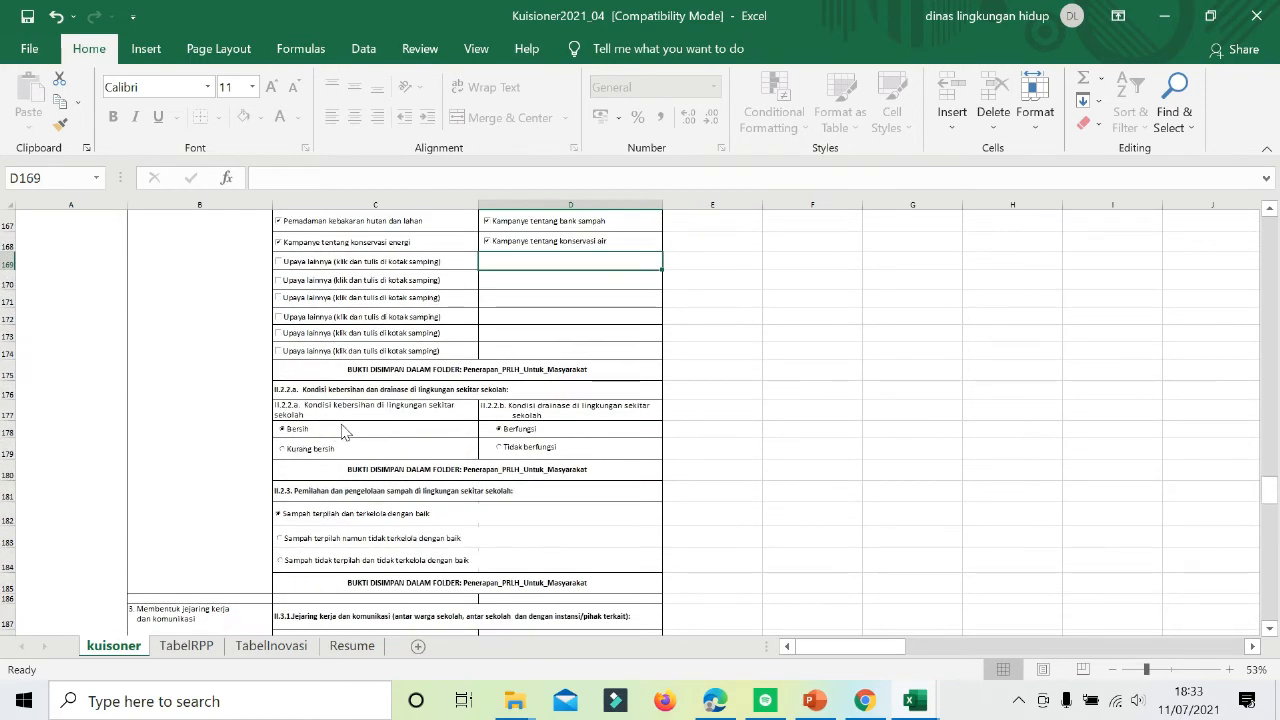
pyautogui.scroll(-2, 368, 460)
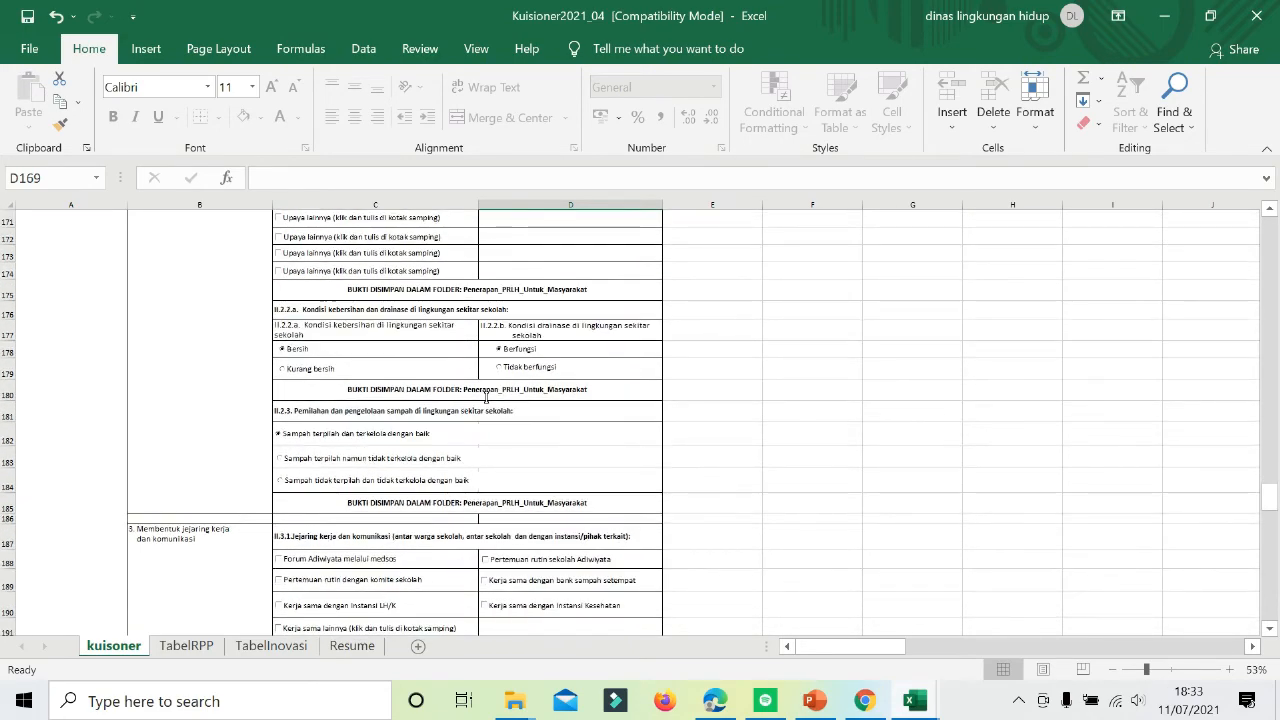
pyautogui.scroll(-2, 486, 397)
pyautogui.scroll(-2, 486, 397)
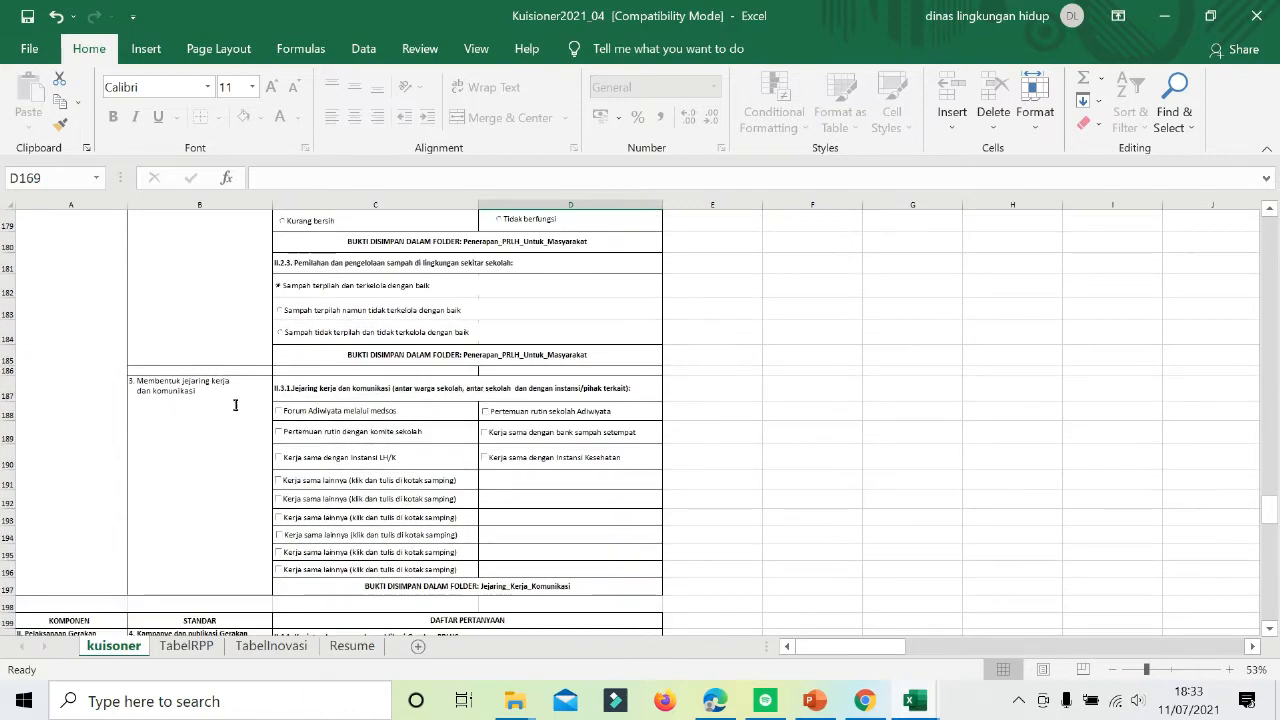
pyautogui.scroll(-2, 231, 401)
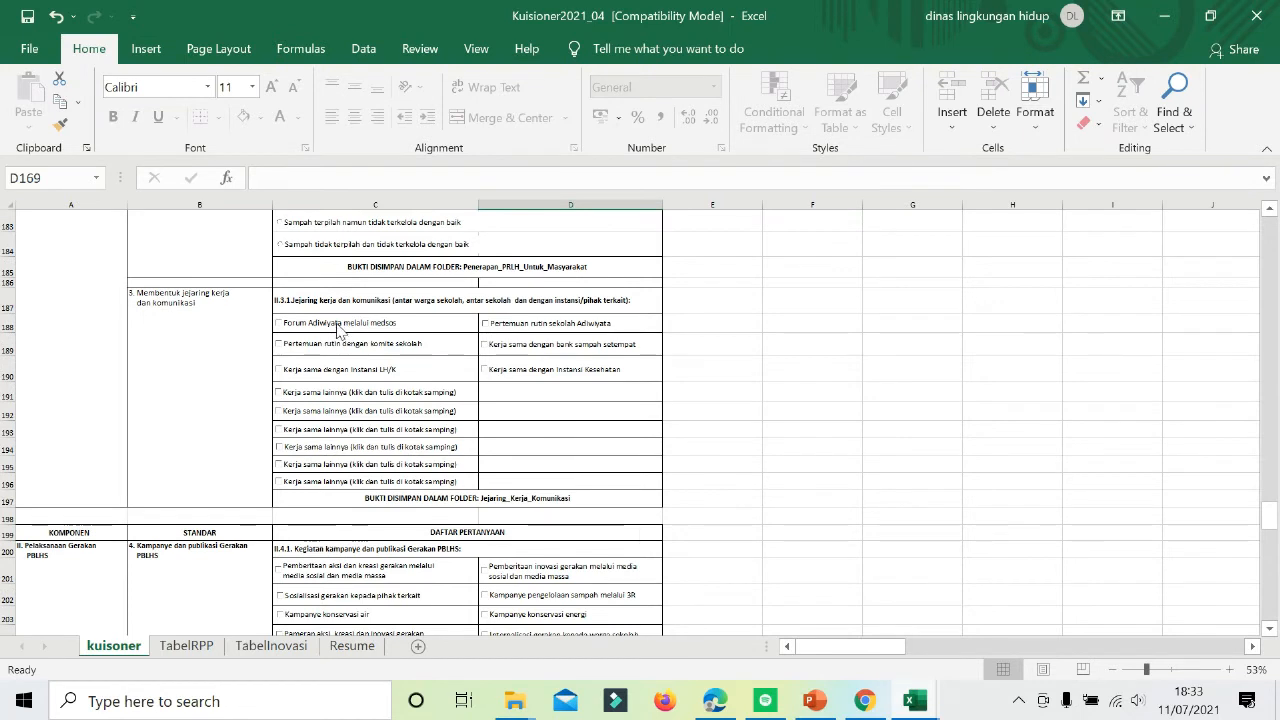
pyautogui.click(340, 332)
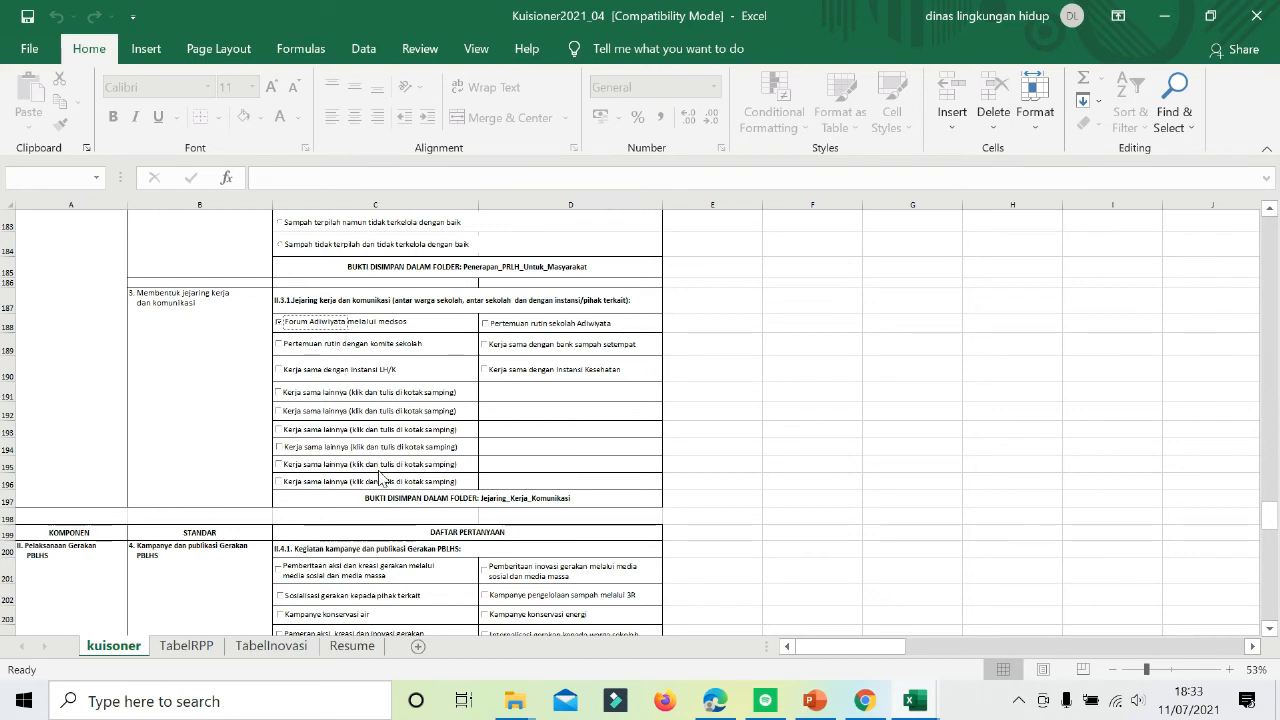
pyautogui.click(527, 331)
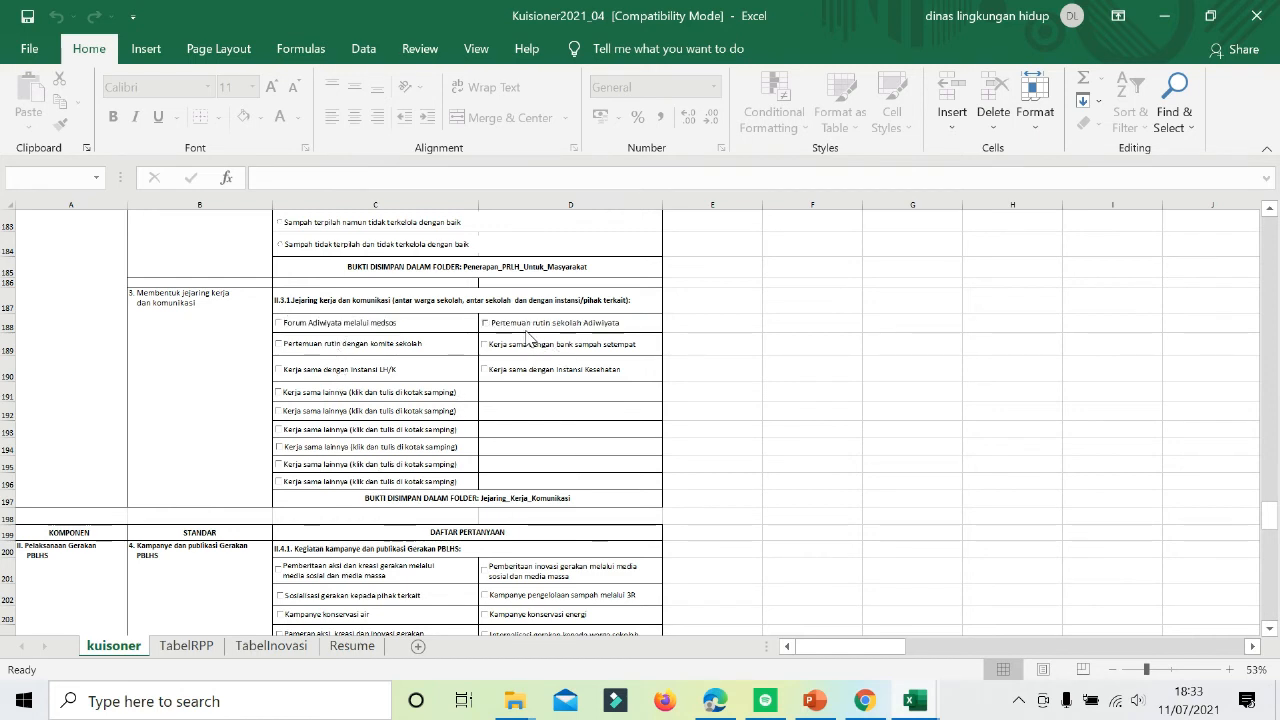
pyautogui.click(519, 327)
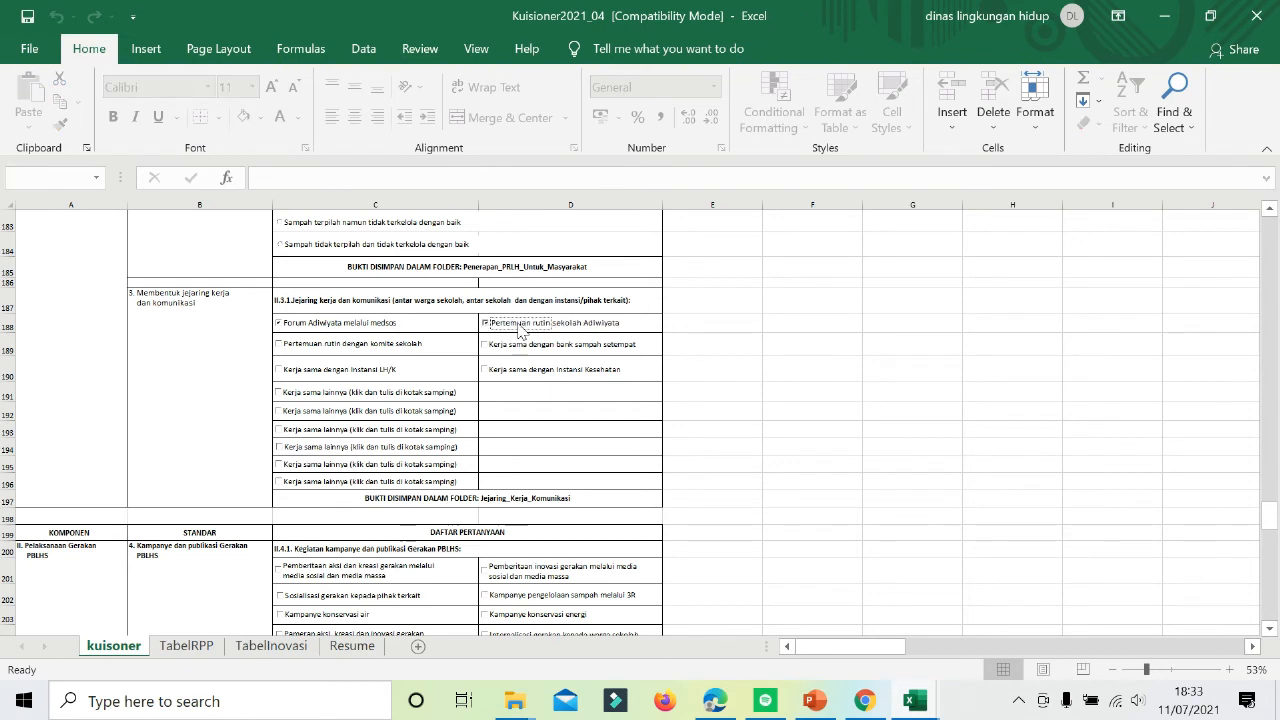
pyautogui.click(487, 346)
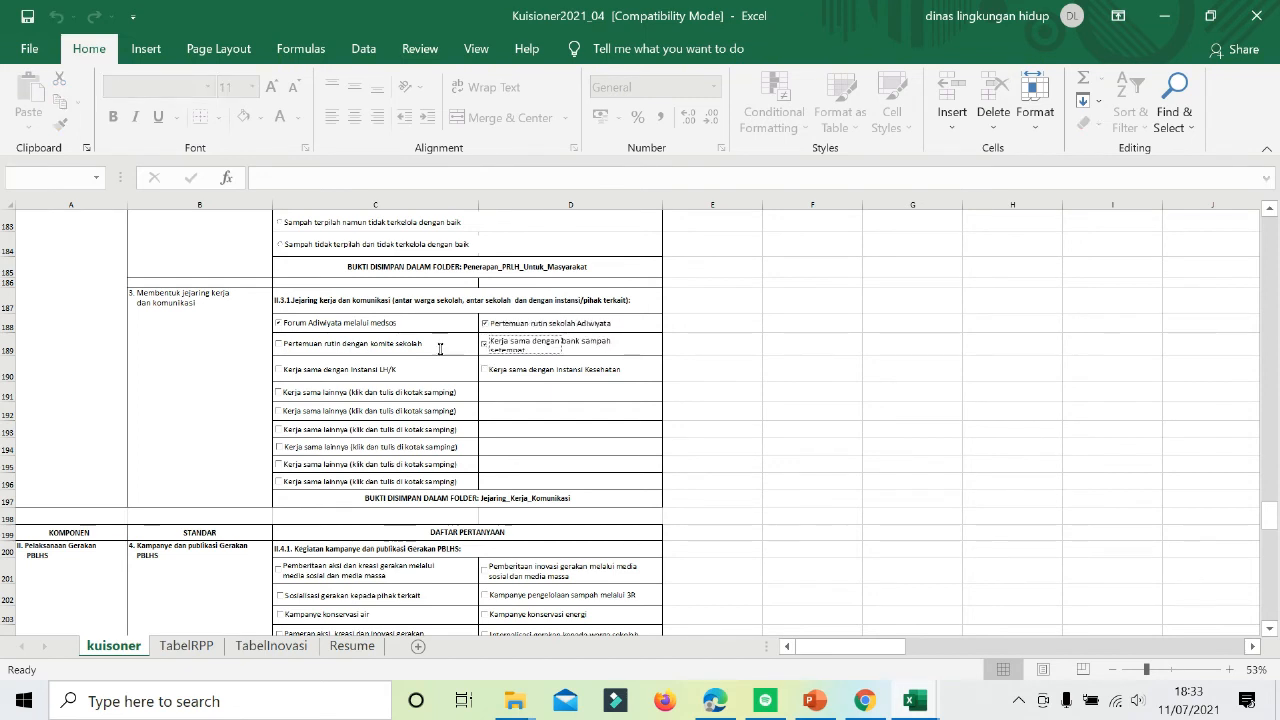
pyautogui.click(400, 376)
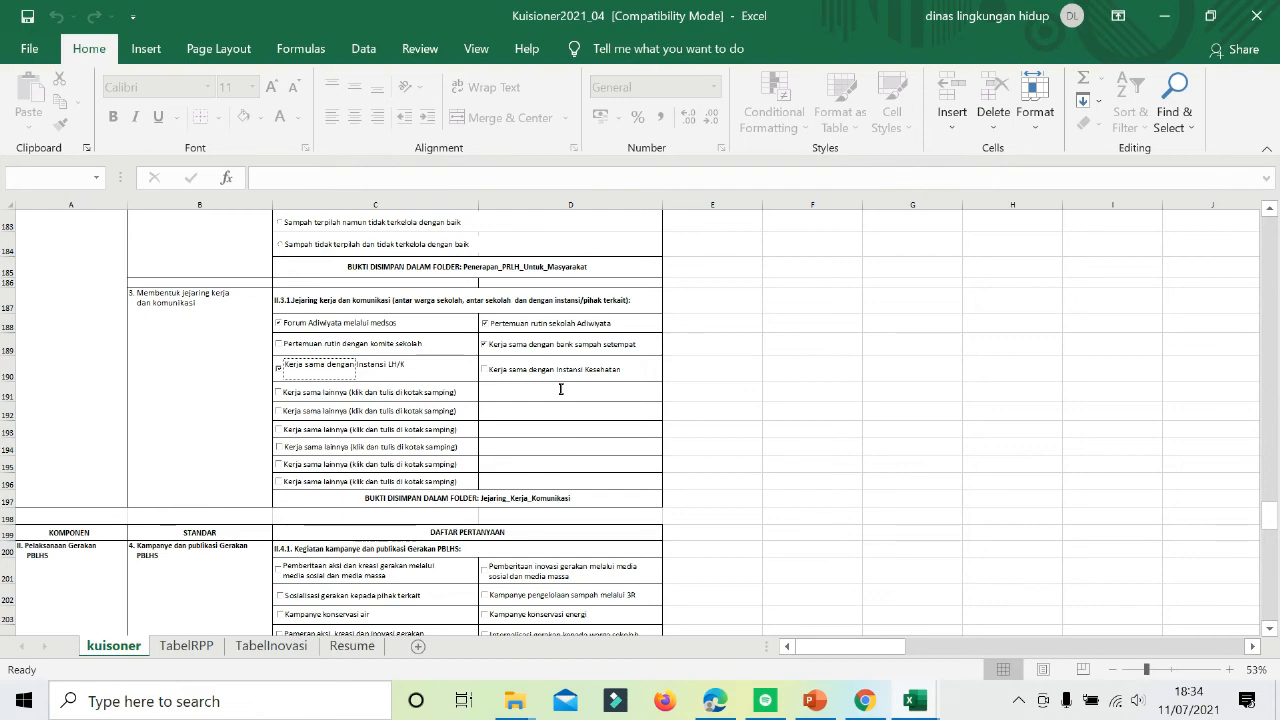
# In II.4.1, tick both Pemberitaan options, Sosialisasi gerakan kepada pihak terkait, Kampanye konservasi air, Kampanye konservasi energi and Kampanye pengelolaan sampah melalui 3R.
pyautogui.scroll(-4, 561, 389)
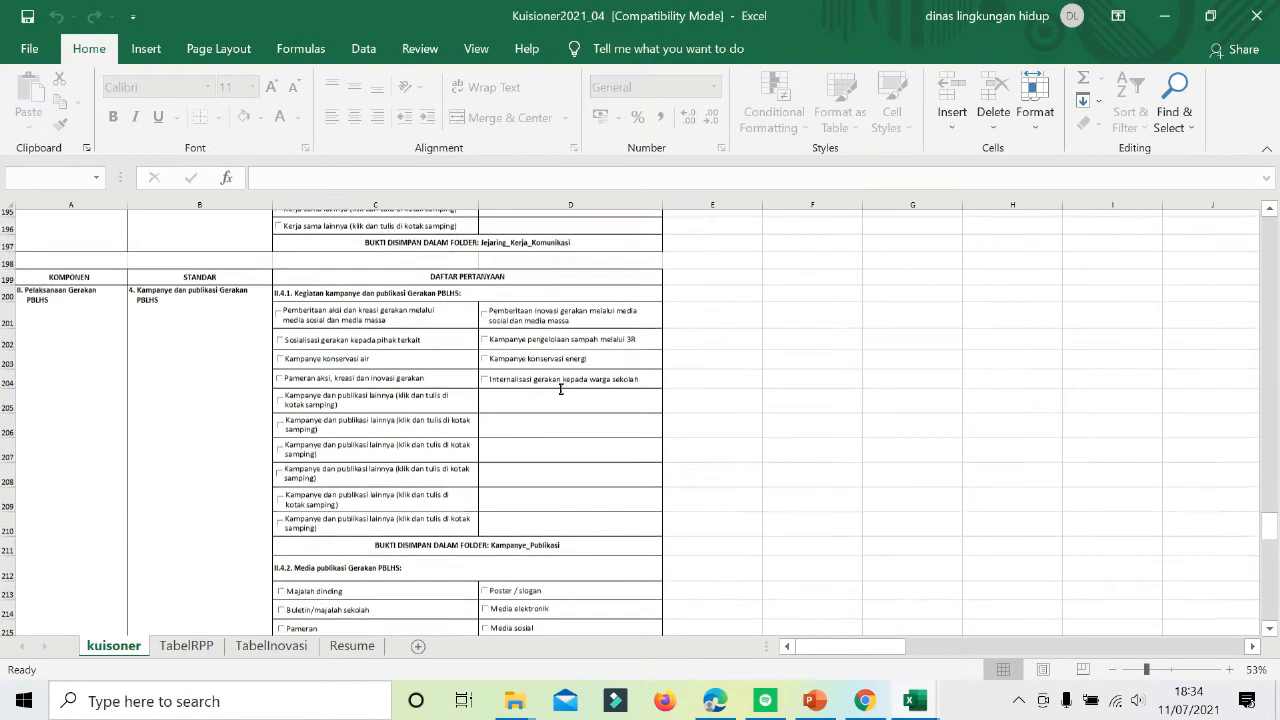
pyautogui.click(368, 317)
pyautogui.click(355, 336)
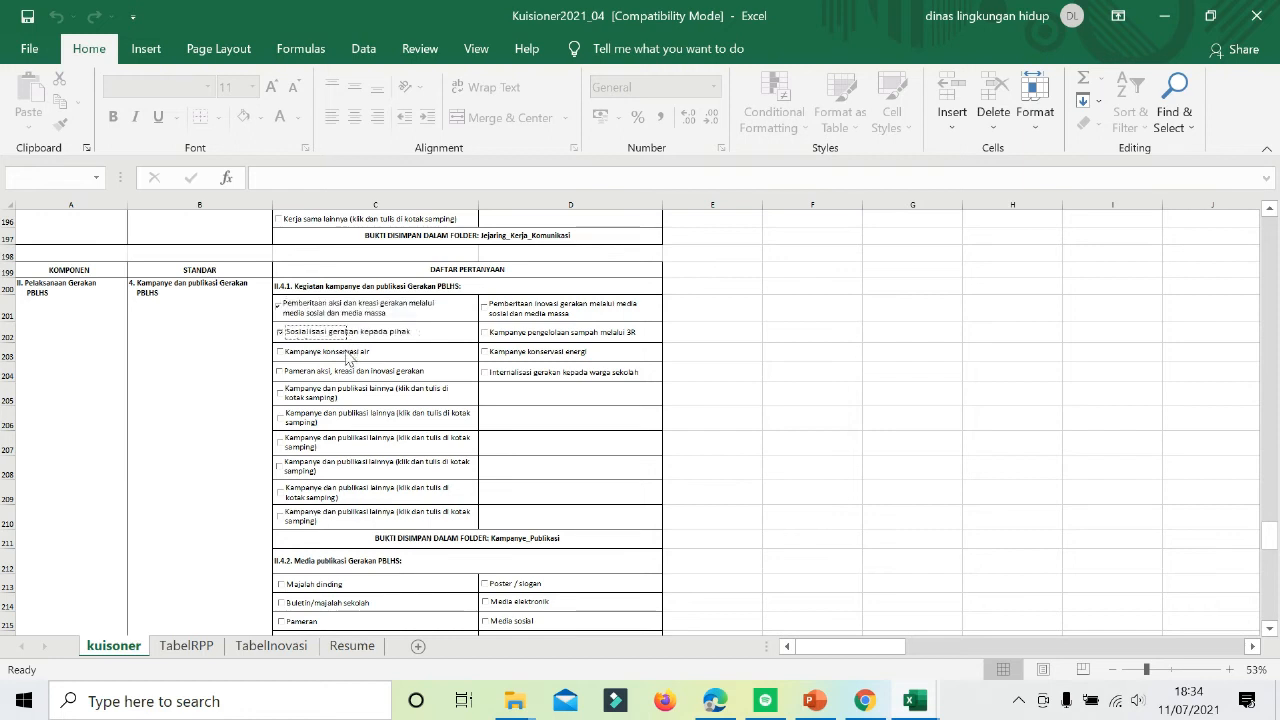
pyautogui.click(339, 360)
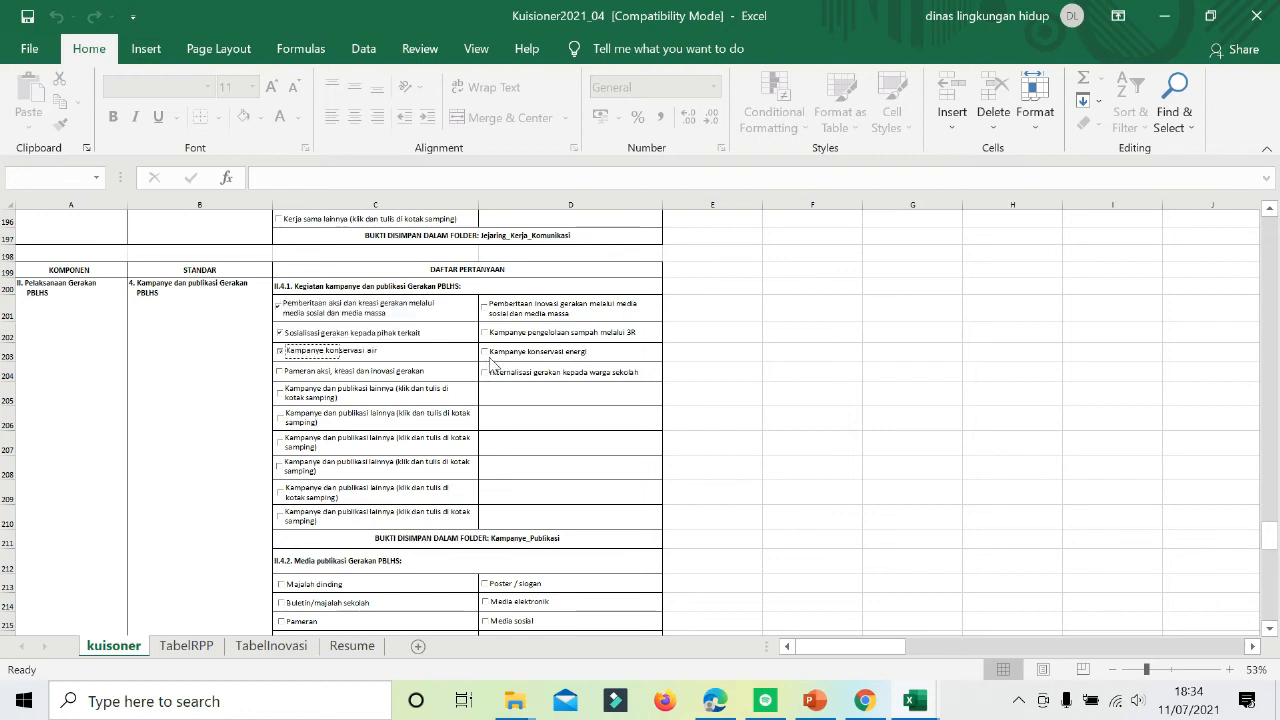
pyautogui.click(492, 352)
pyautogui.click(492, 336)
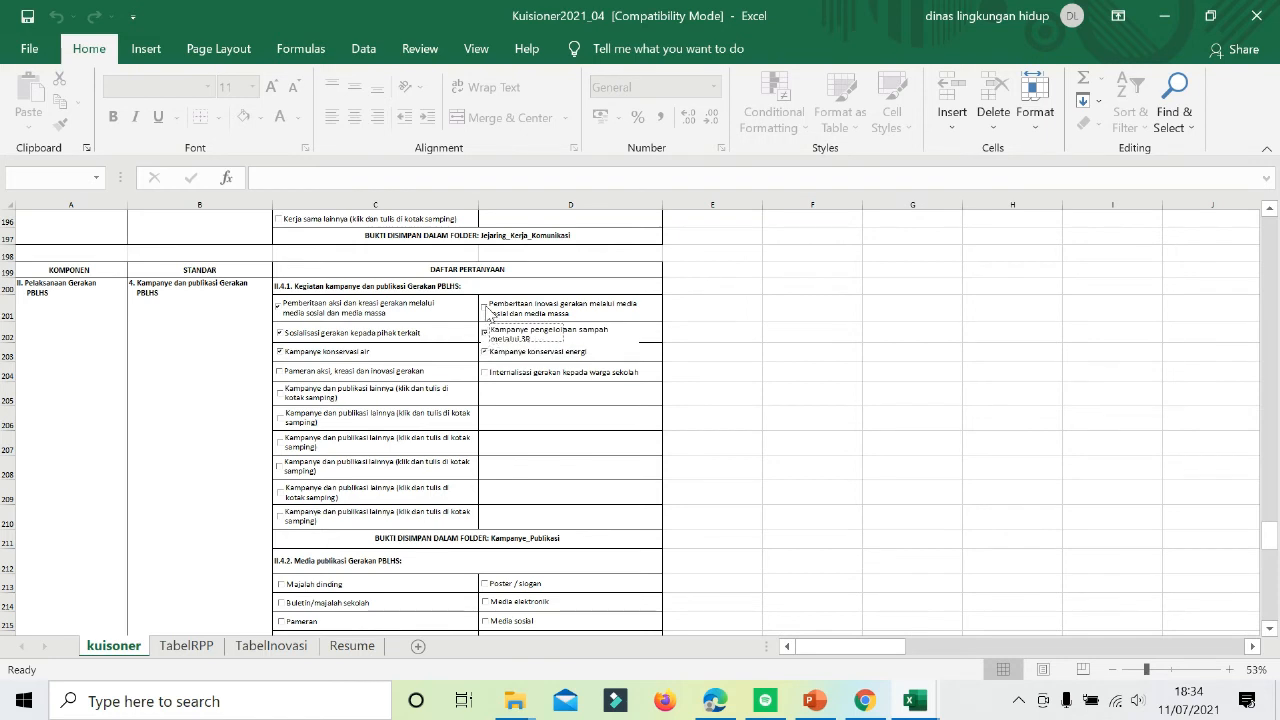
pyautogui.click(487, 310)
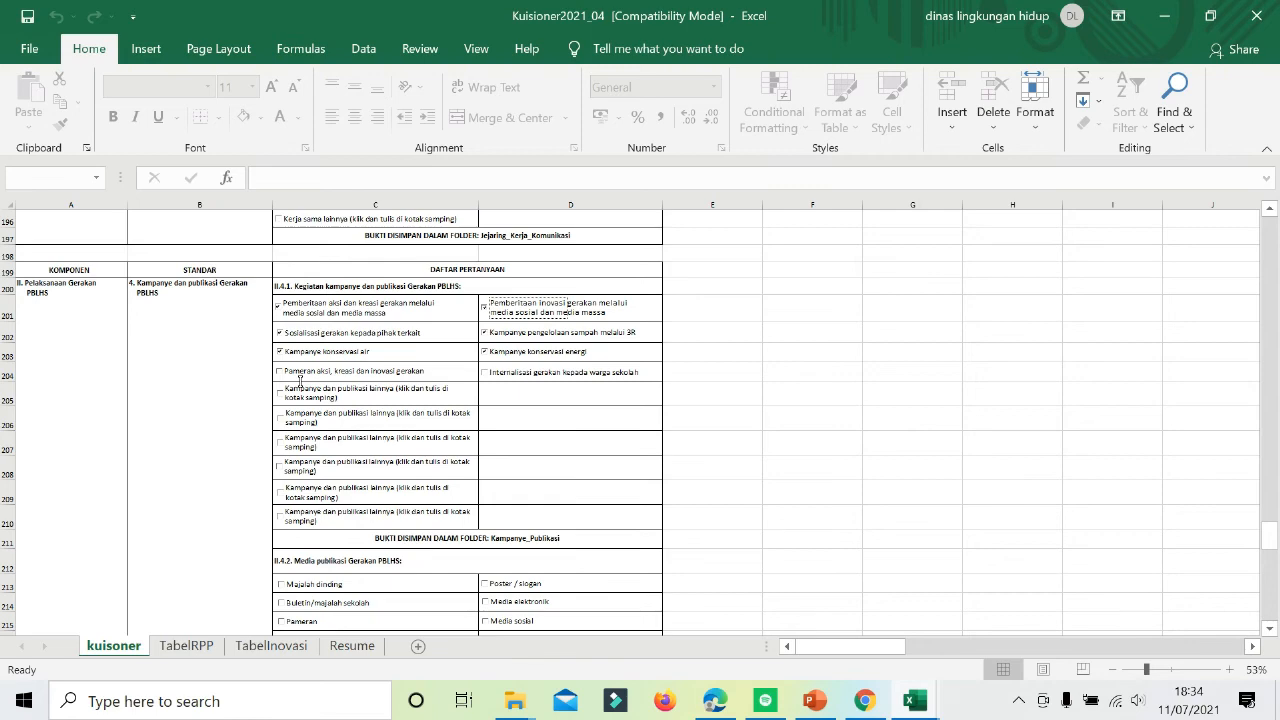
# In II.4.2, tick Majalah dinding, Buletin/majalah sekolah, Media cetak, Poster/slogan, Media elektronik and Media sosial, leaving Pameran unticked.
pyautogui.scroll(-1, 300, 380)
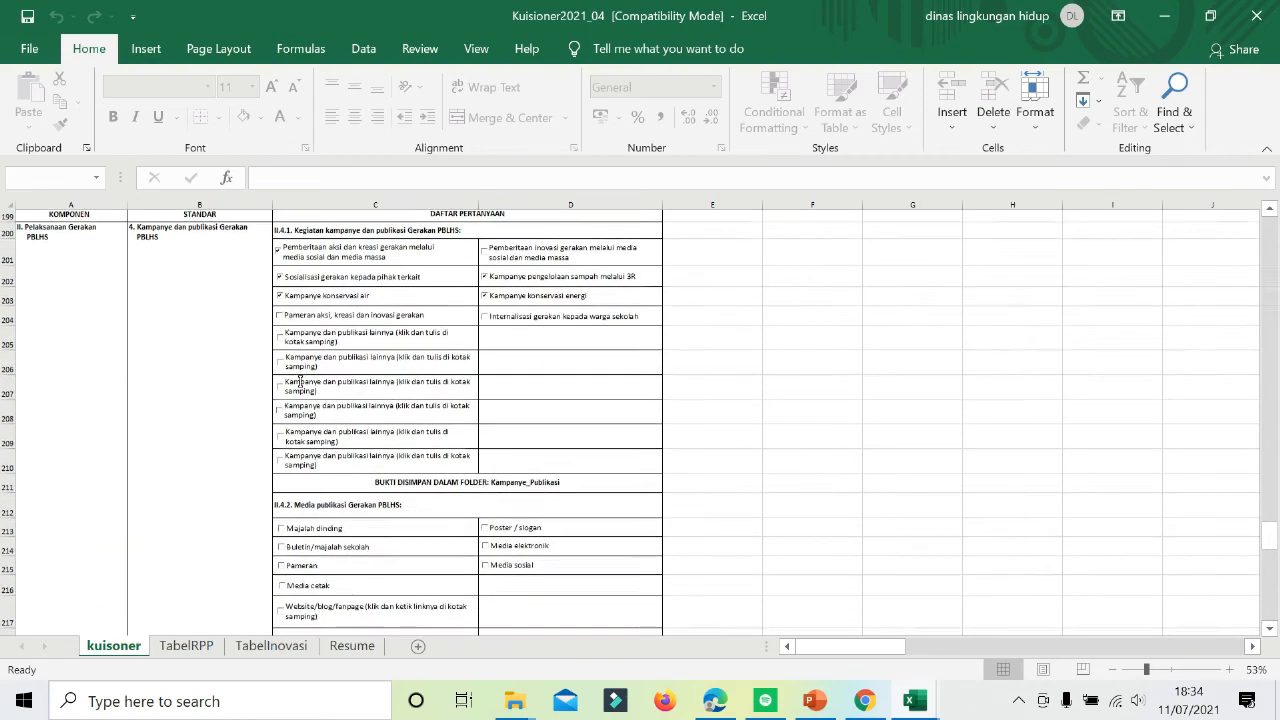
pyautogui.scroll(-2, 266, 509)
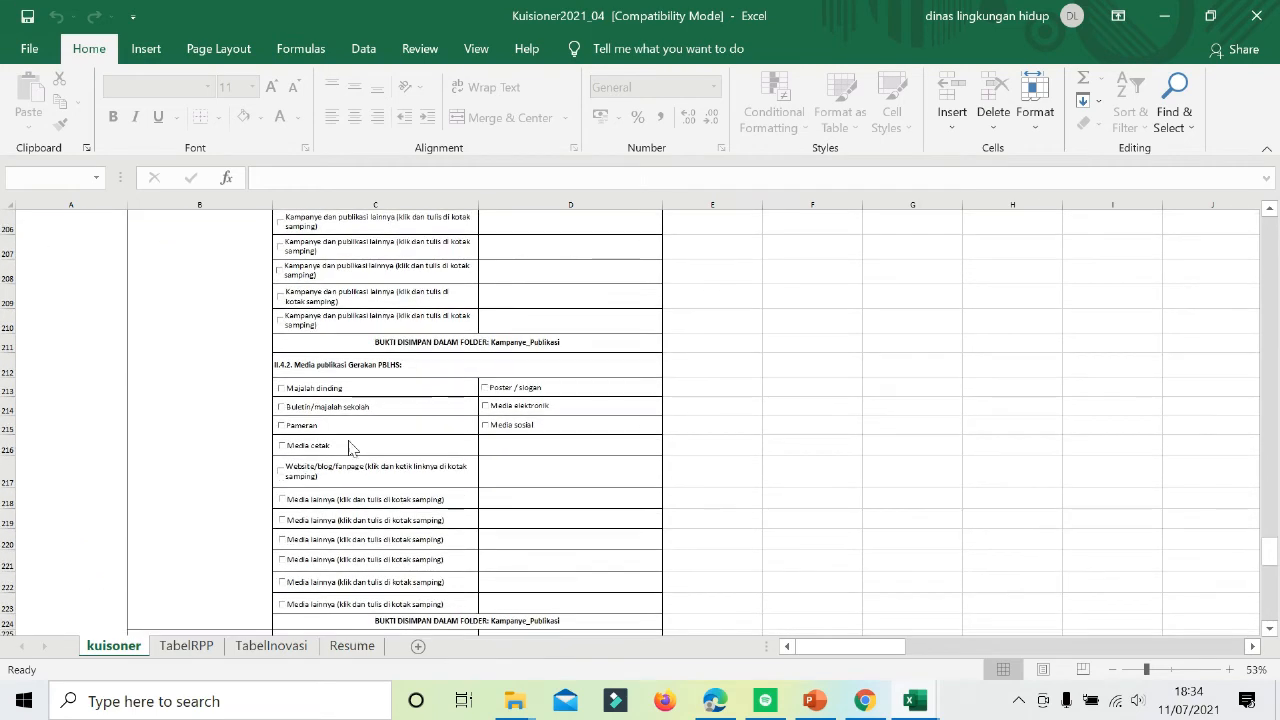
pyautogui.click(353, 392)
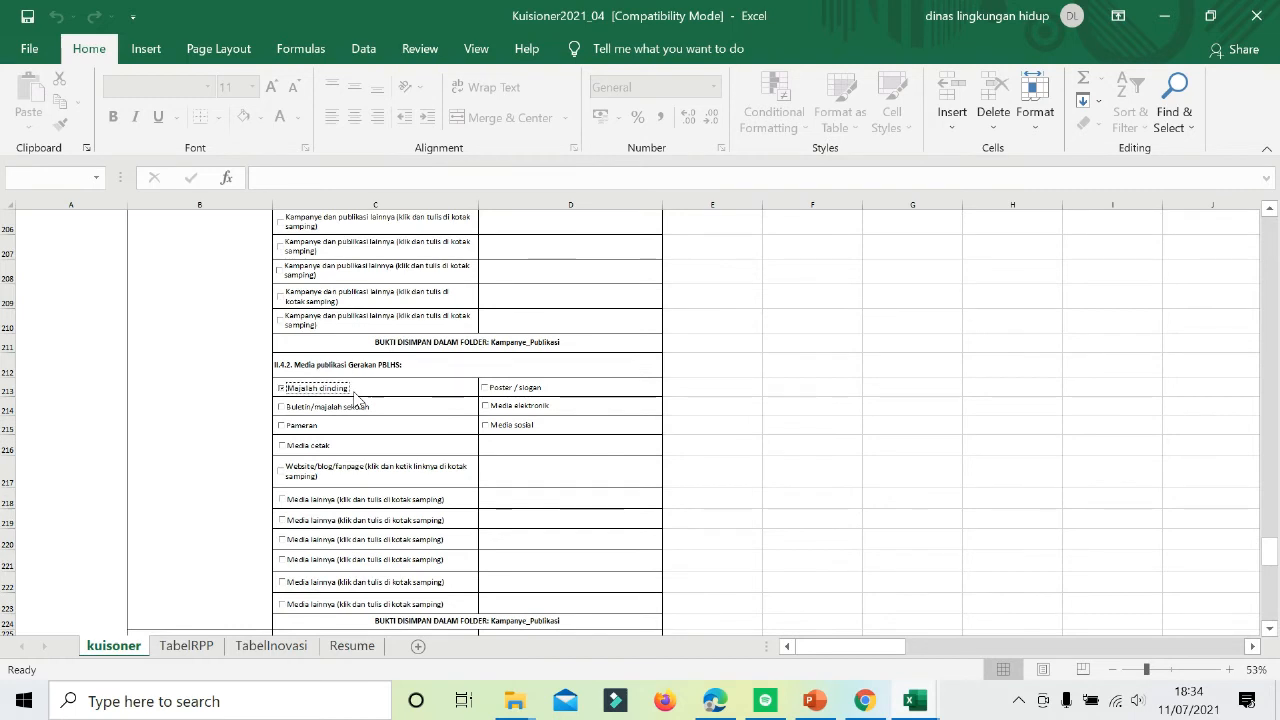
pyautogui.click(341, 412)
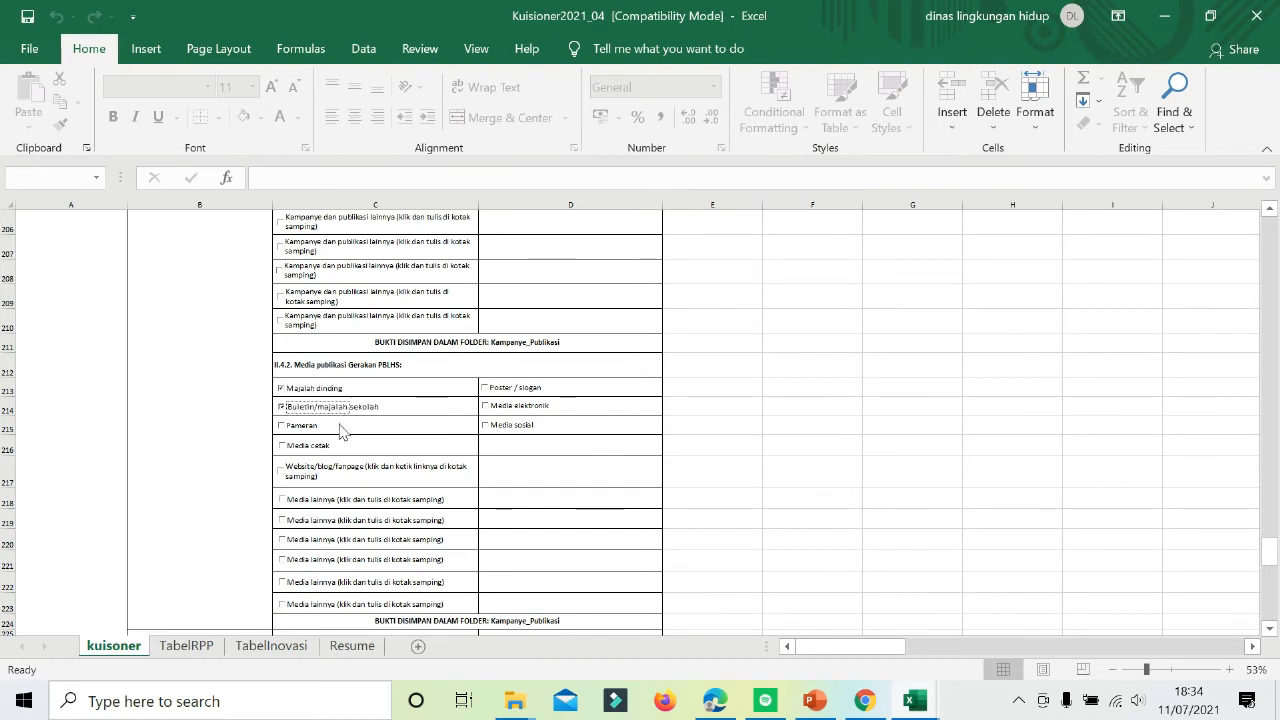
pyautogui.click(341, 429)
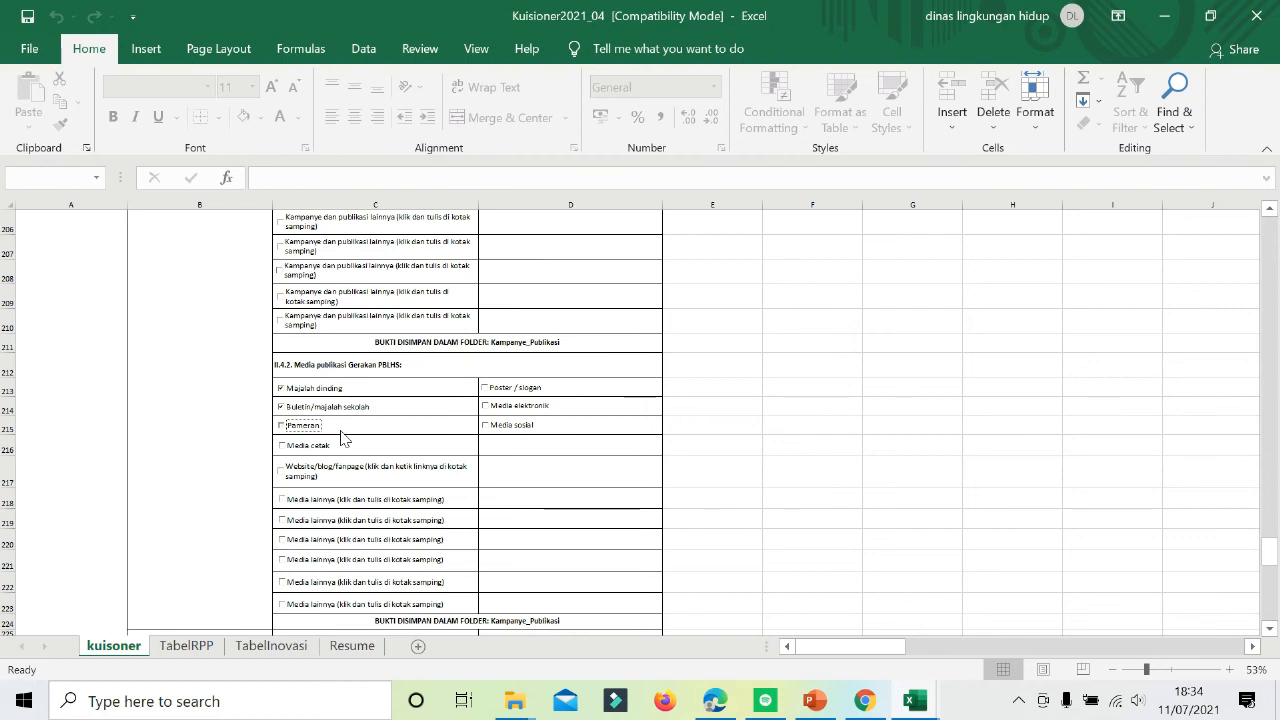
pyautogui.click(336, 449)
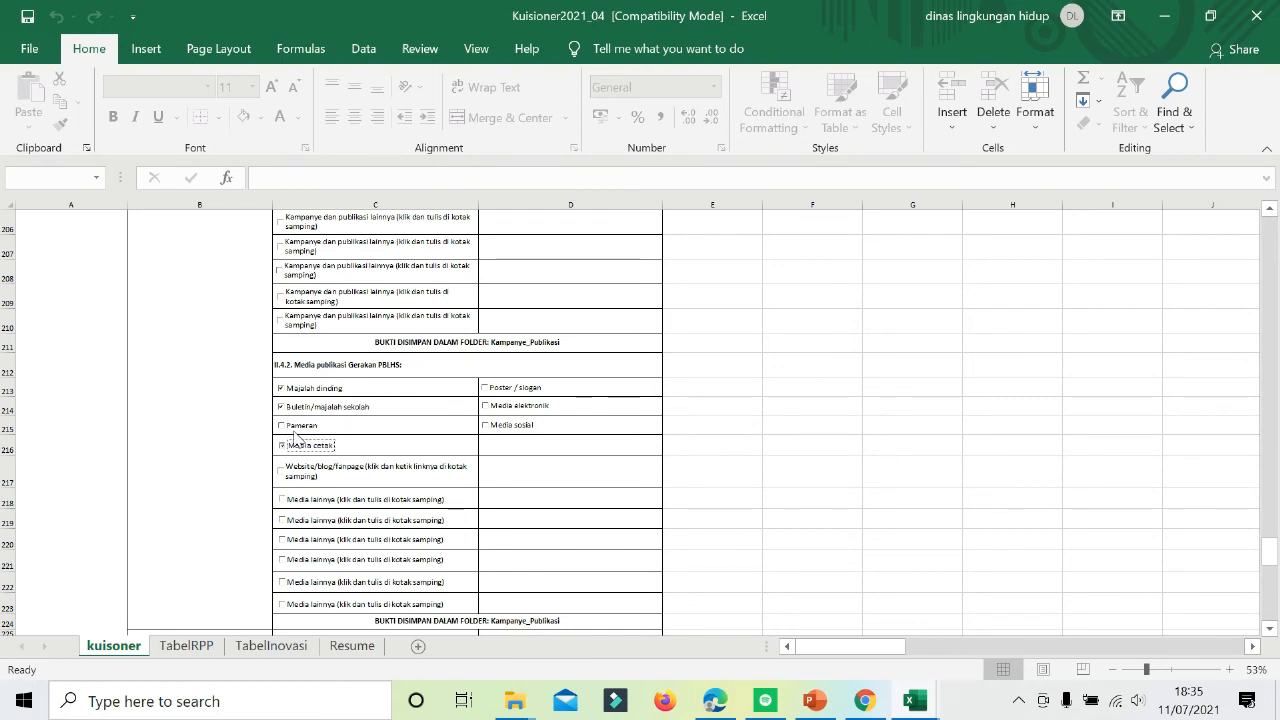
pyautogui.click(503, 390)
pyautogui.click(502, 409)
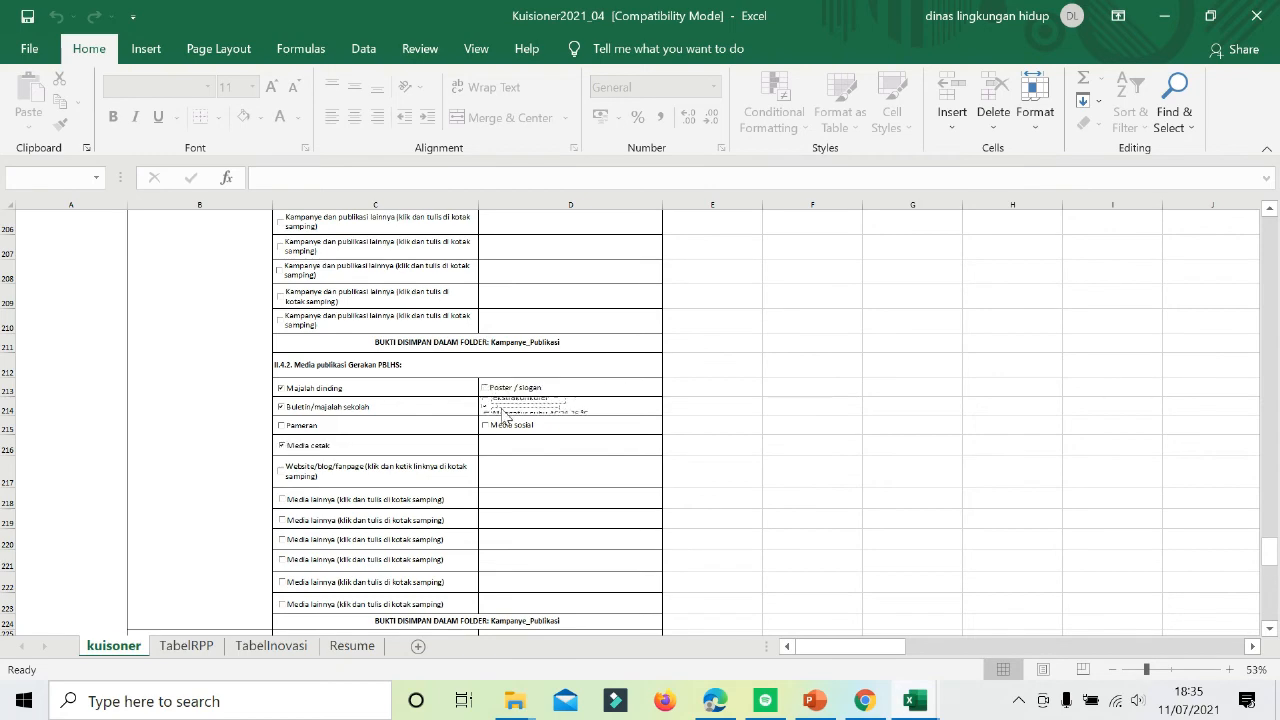
pyautogui.click(502, 426)
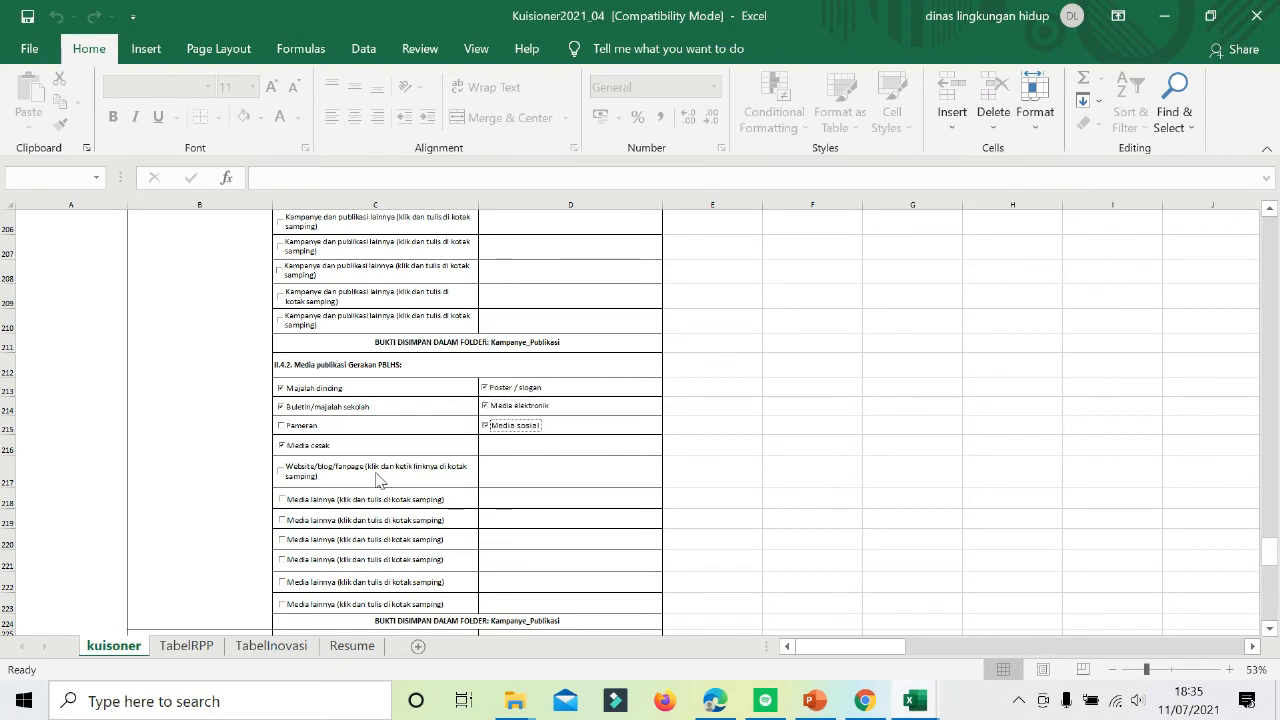
# In II.5.1, try 400 and 200 as the total number of students, and enter 50 as Jumlah Kader Adiwiyata.
pyautogui.scroll(-3, 381, 481)
pyautogui.scroll(-1, 381, 481)
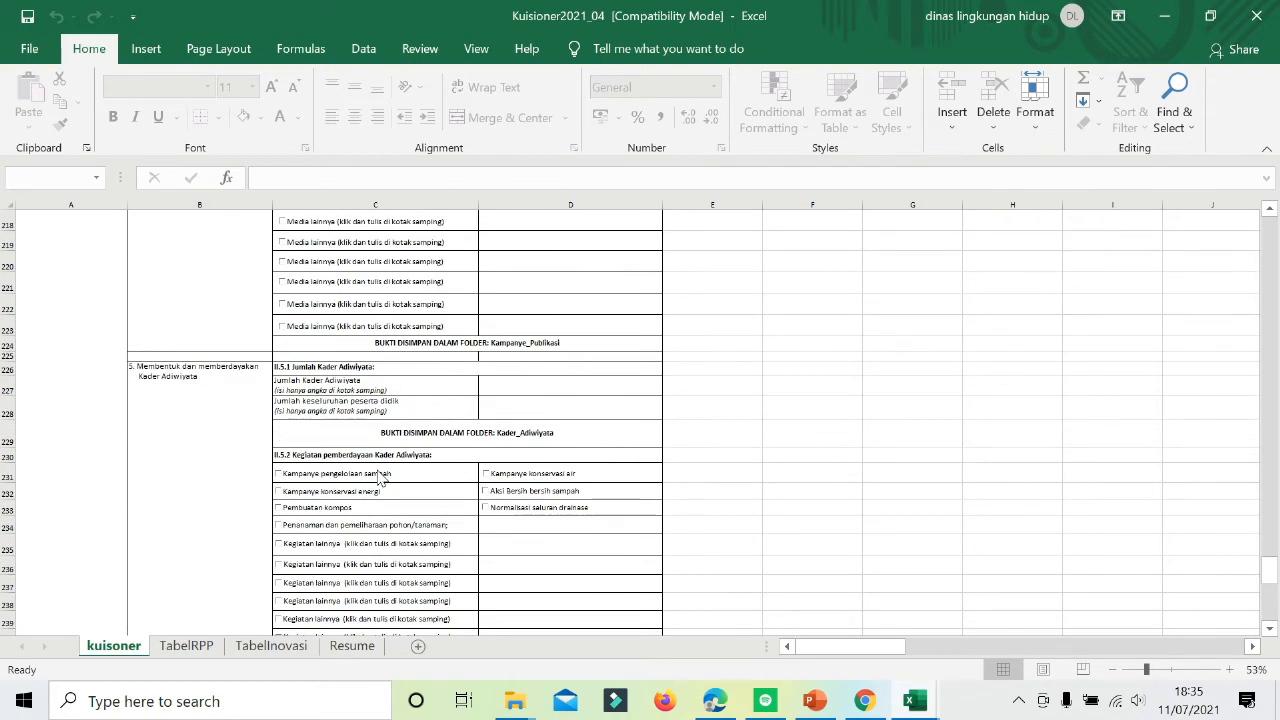
pyautogui.click(568, 393)
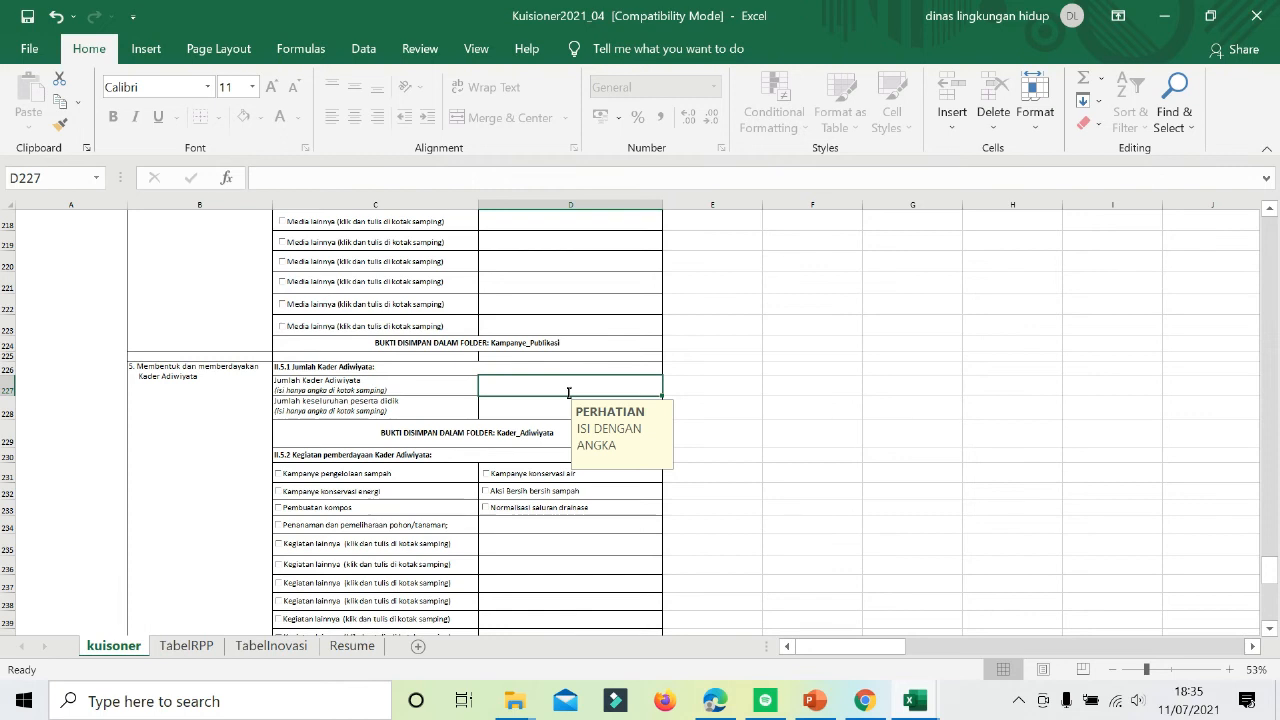
pyautogui.click(498, 411)
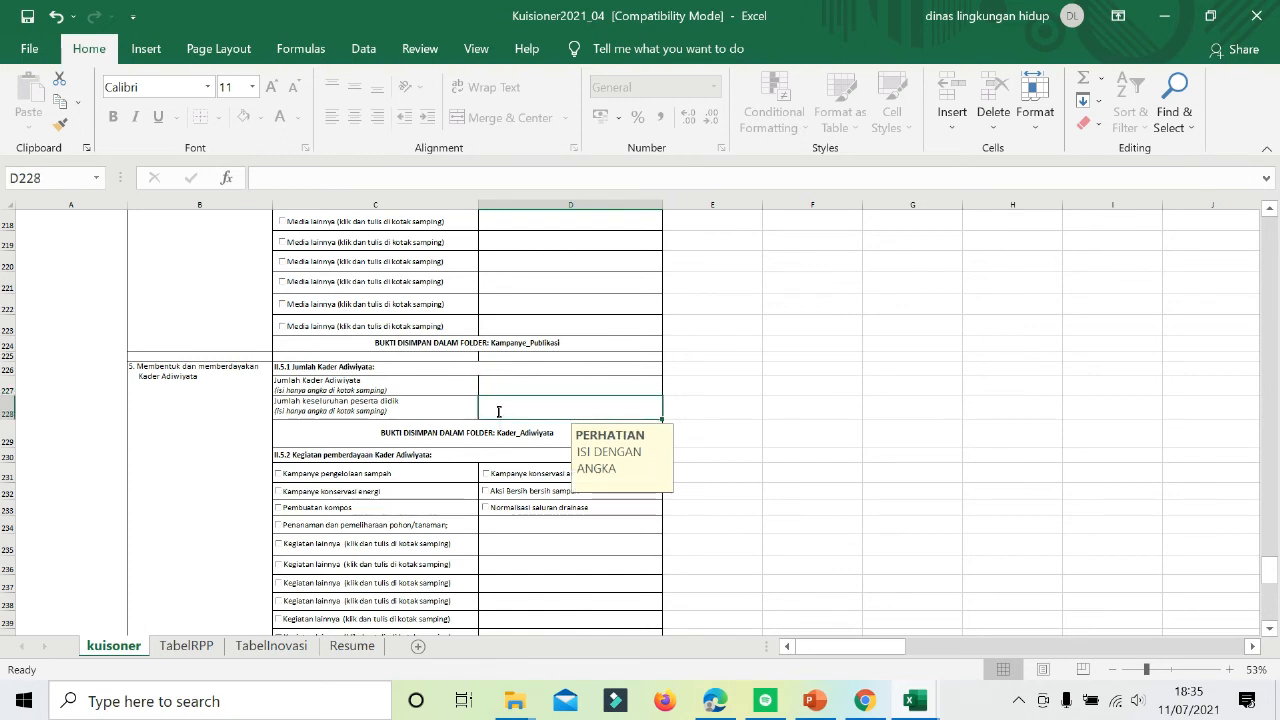
pyautogui.write('400')
pyautogui.press('BackSpace')
pyautogui.press('BackSpace')
pyautogui.press('BackSpace')
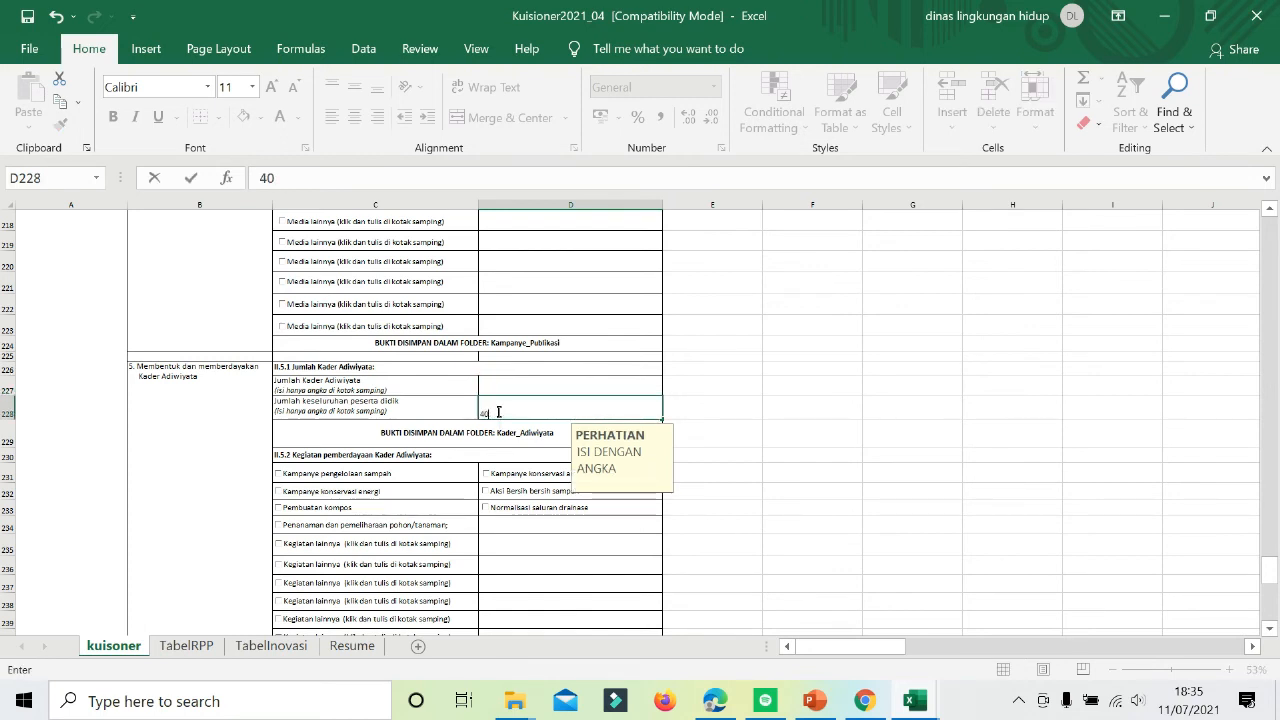
pyautogui.write('200')
pyautogui.click(493, 381)
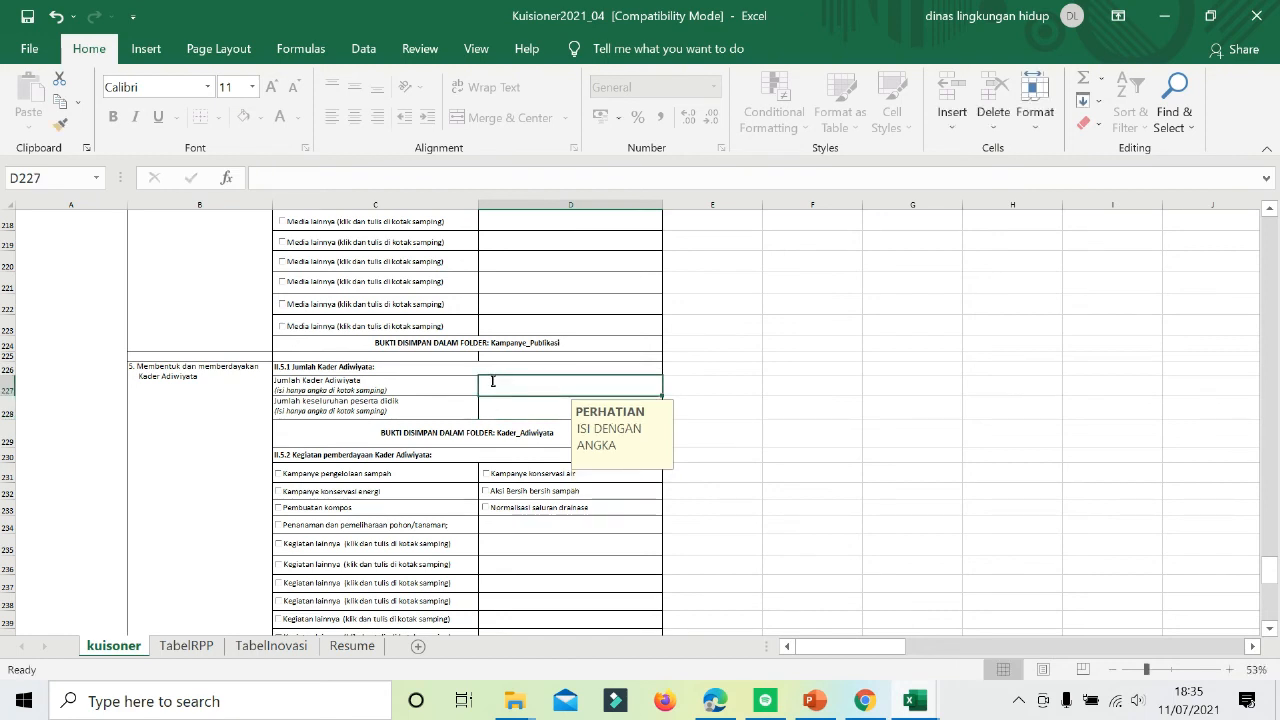
pyautogui.write('50')
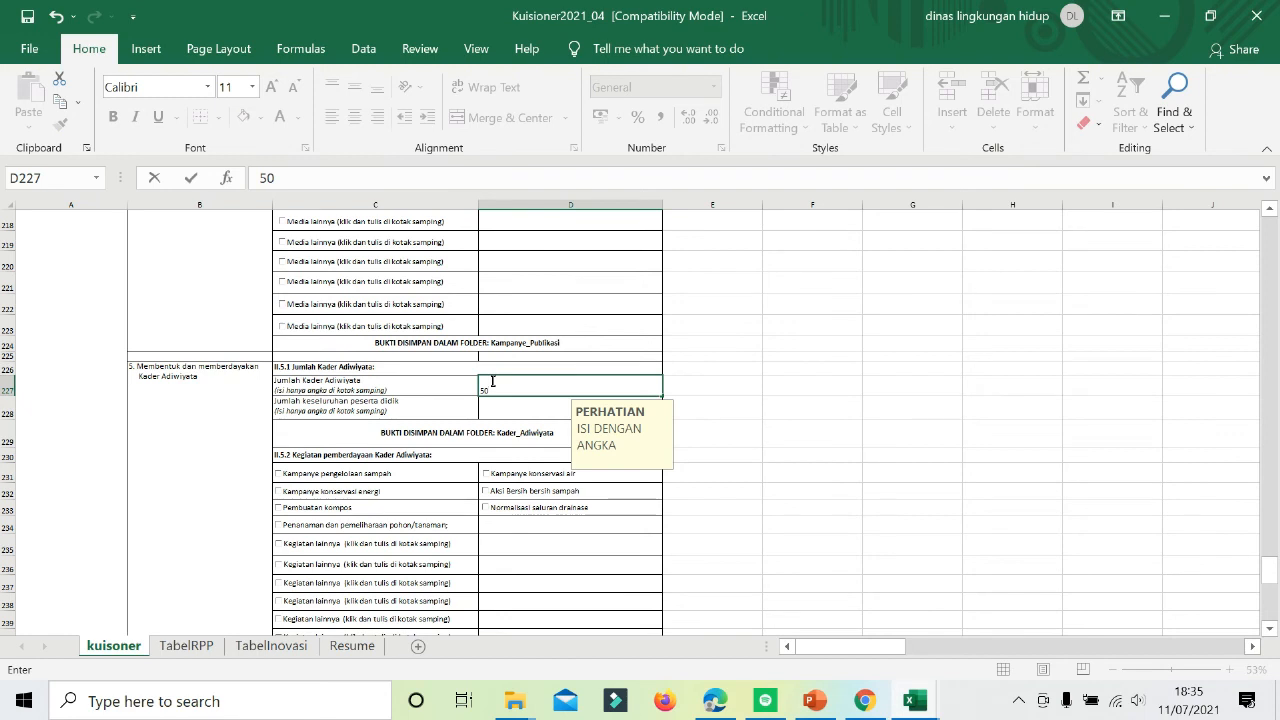
# Check the evidence files for the number of cadres and students in 3. Pelaksanaan, 10. Kader Adiwiyata, 10.1. Presentase Kader Adiwiyata, and return to the questionnaire.
pyautogui.click(510, 702)
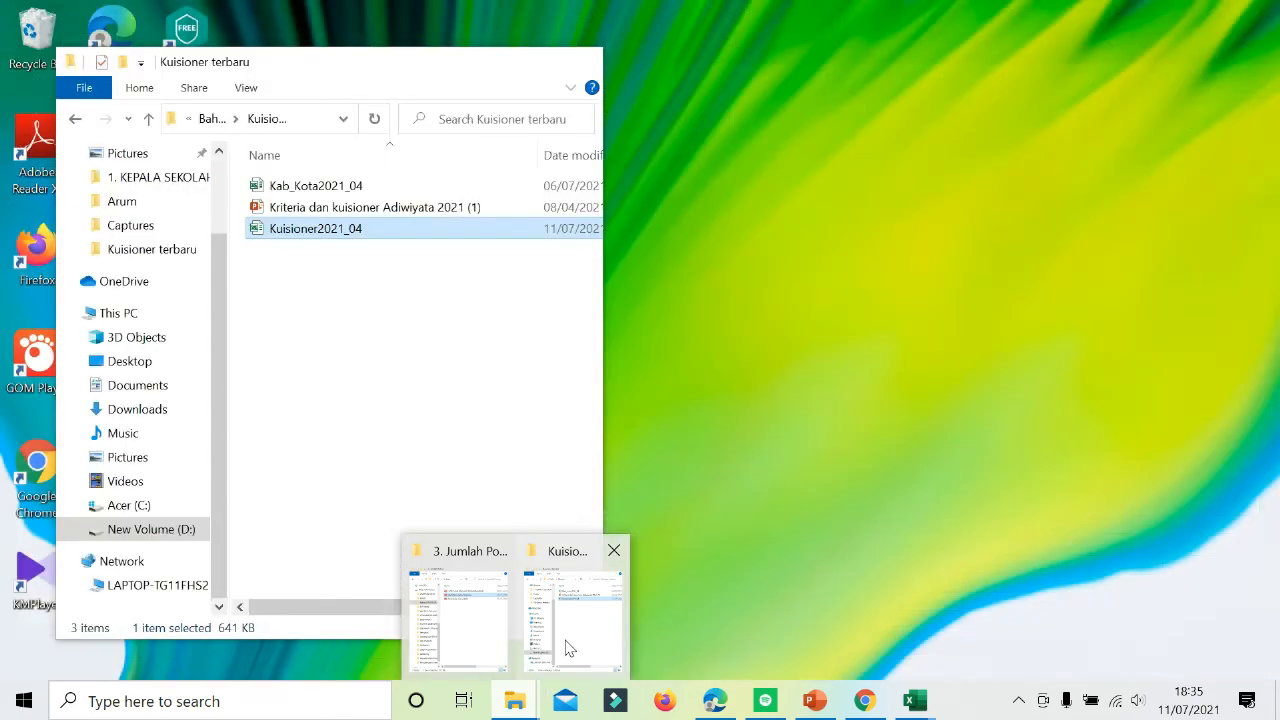
pyautogui.moveTo(566, 648)
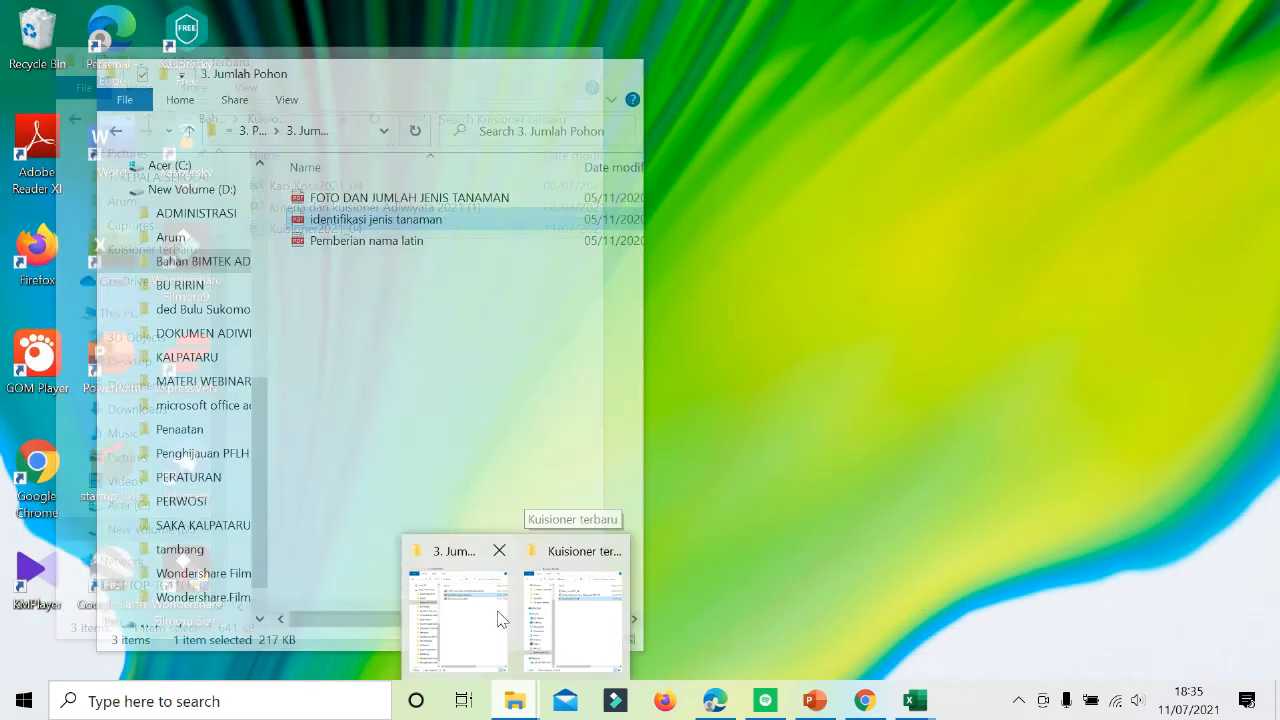
pyautogui.moveTo(494, 618)
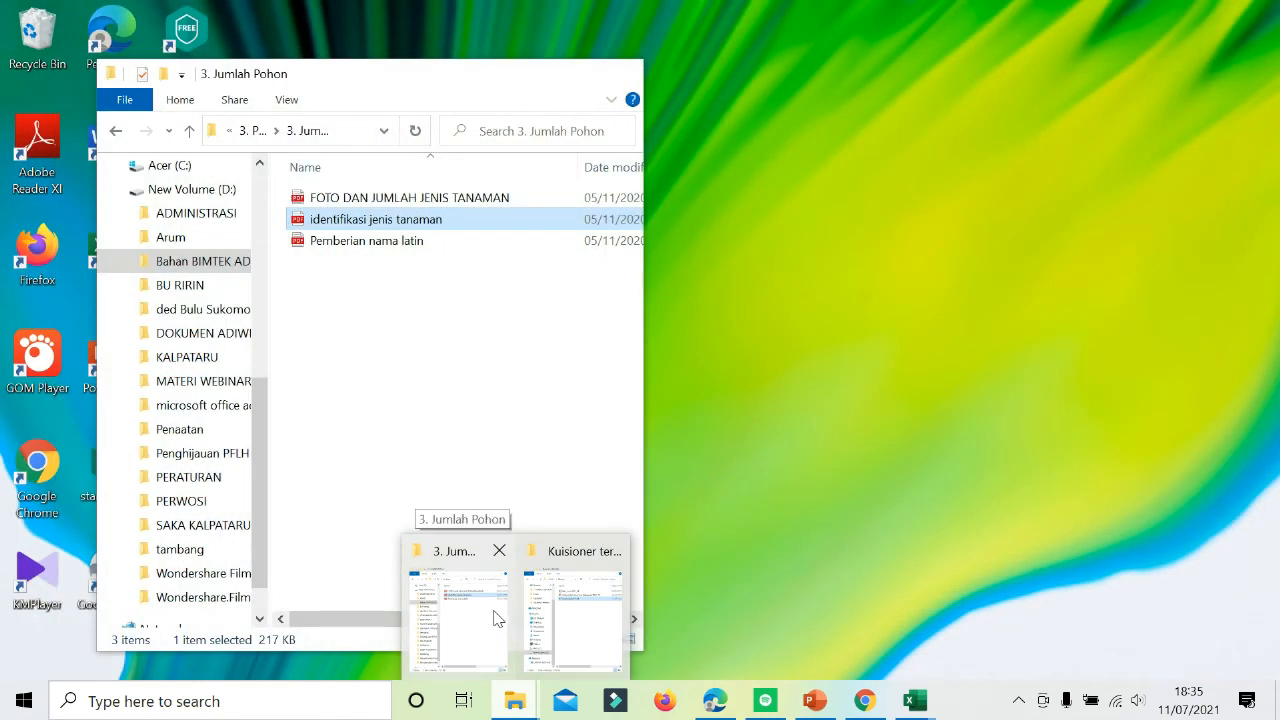
pyautogui.click(494, 618)
pyautogui.click(114, 134)
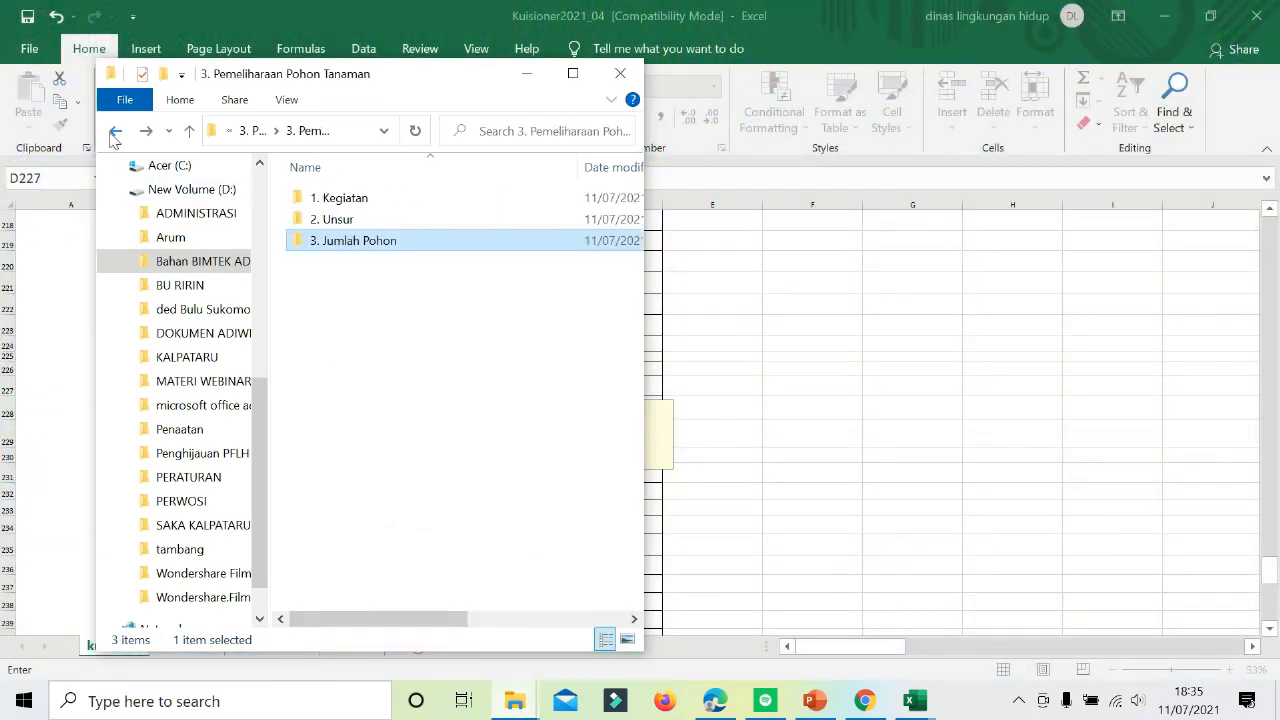
pyautogui.click(114, 133)
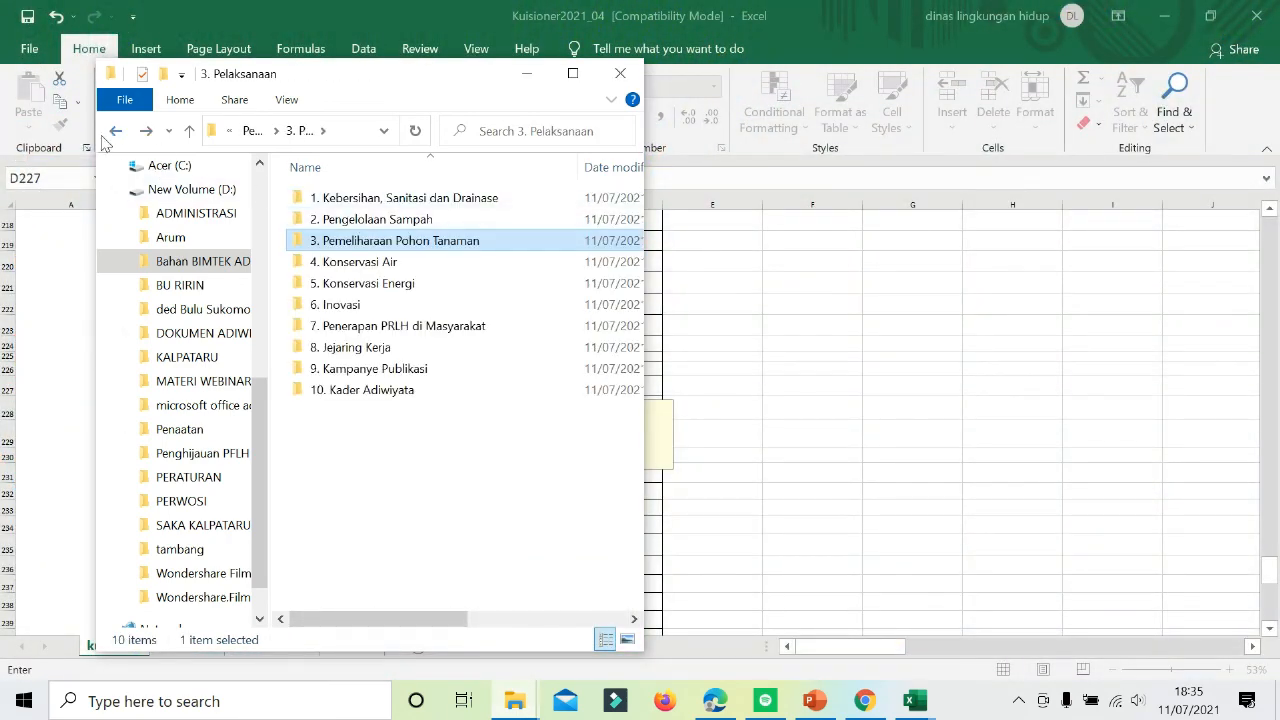
pyautogui.doubleClick(364, 390)
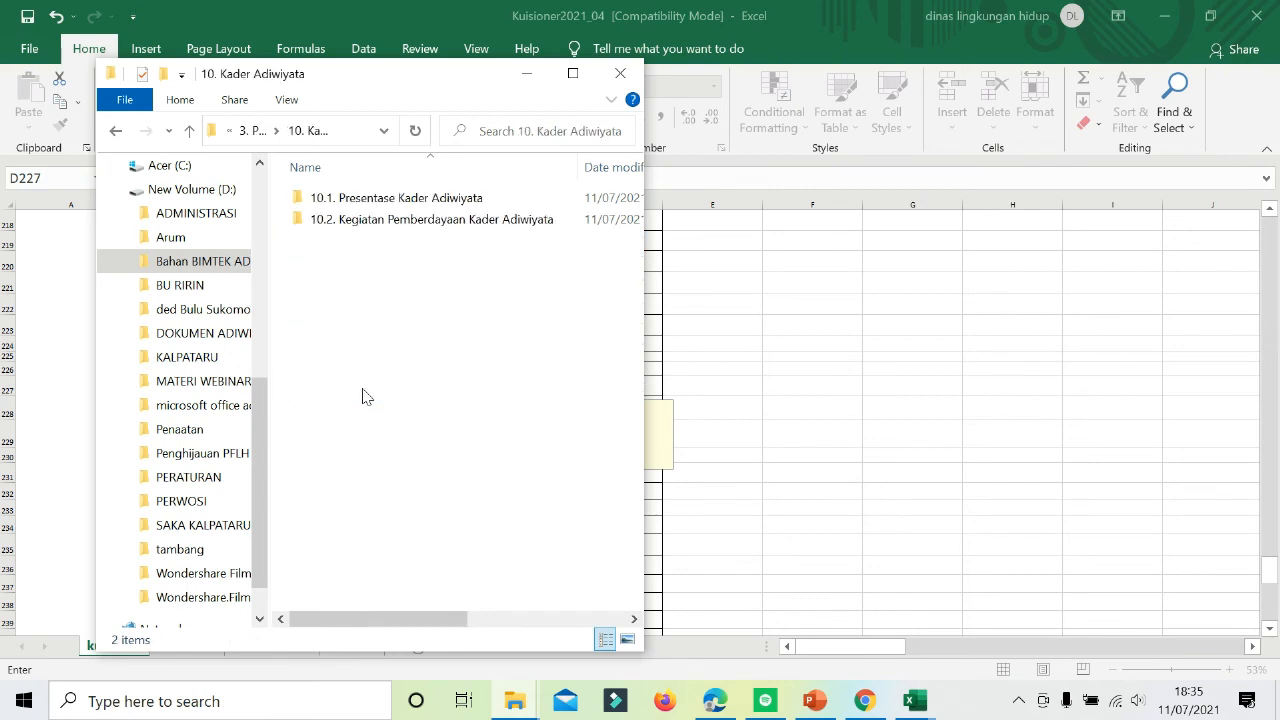
pyautogui.doubleClick(380, 203)
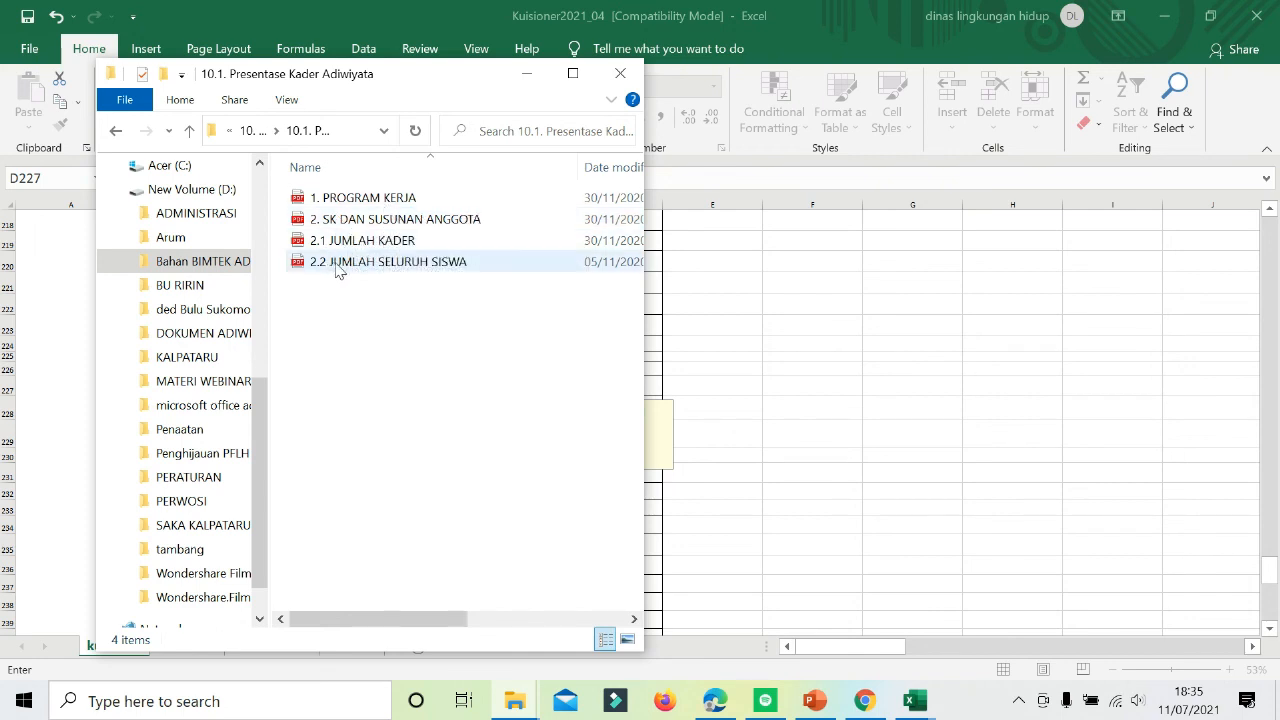
pyautogui.click(535, 79)
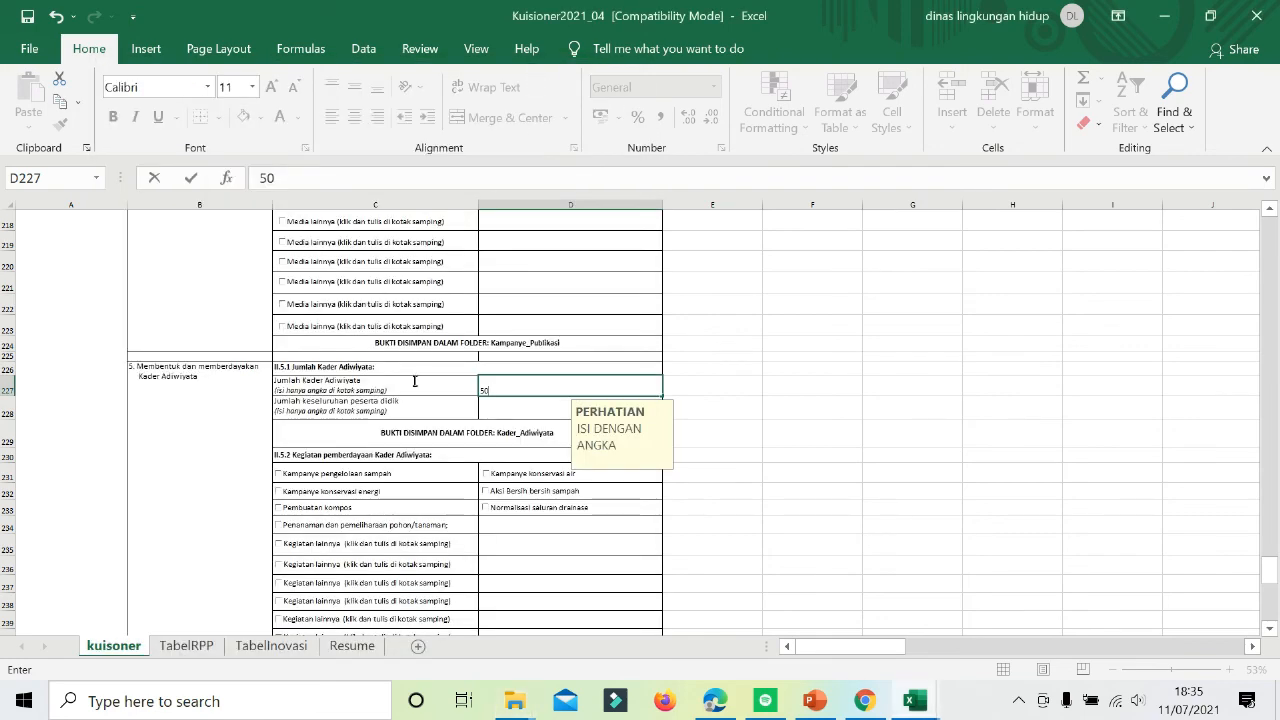
# In II.5.2, tick Kampanye pengelolaan sampah, Kampanye konservasi energi, Pembuatan kompos, Penanaman dan pemeliharaan pohon/tanaman, Kampanye konservasi air and Aksi Bersih bersih sampah.
pyautogui.scroll(-2, 414, 381)
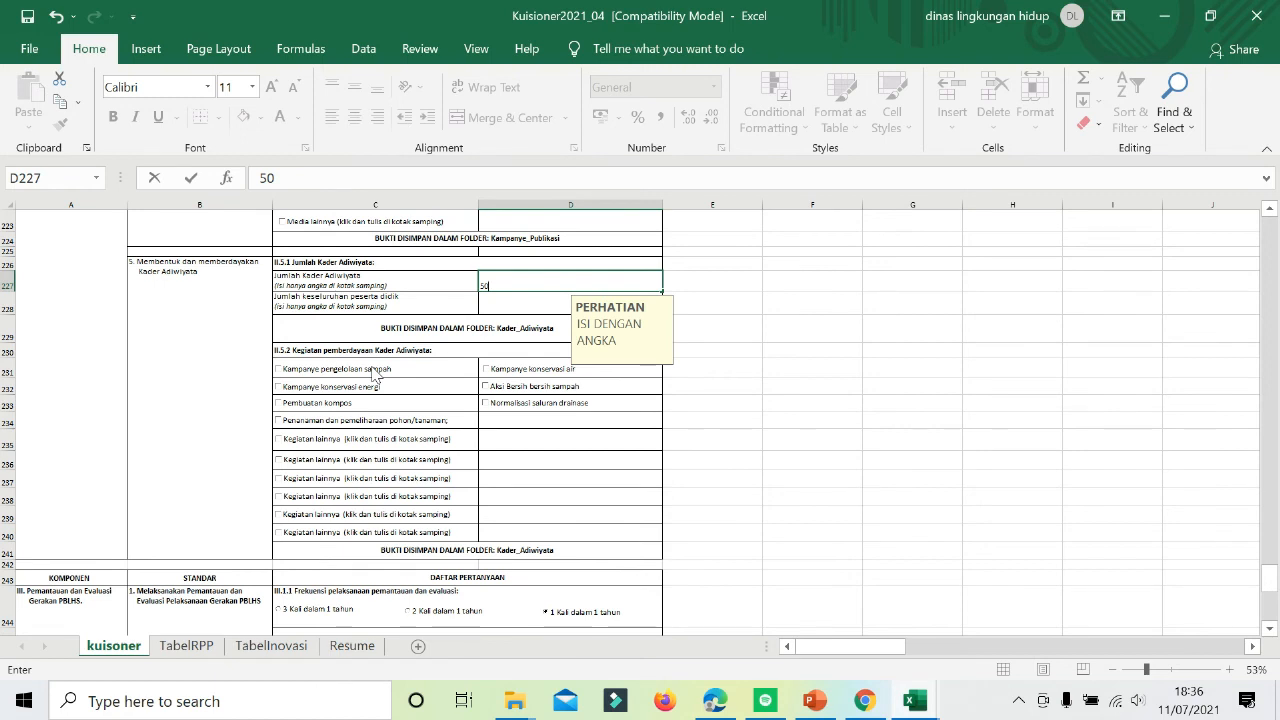
pyautogui.click(373, 372)
pyautogui.click(350, 391)
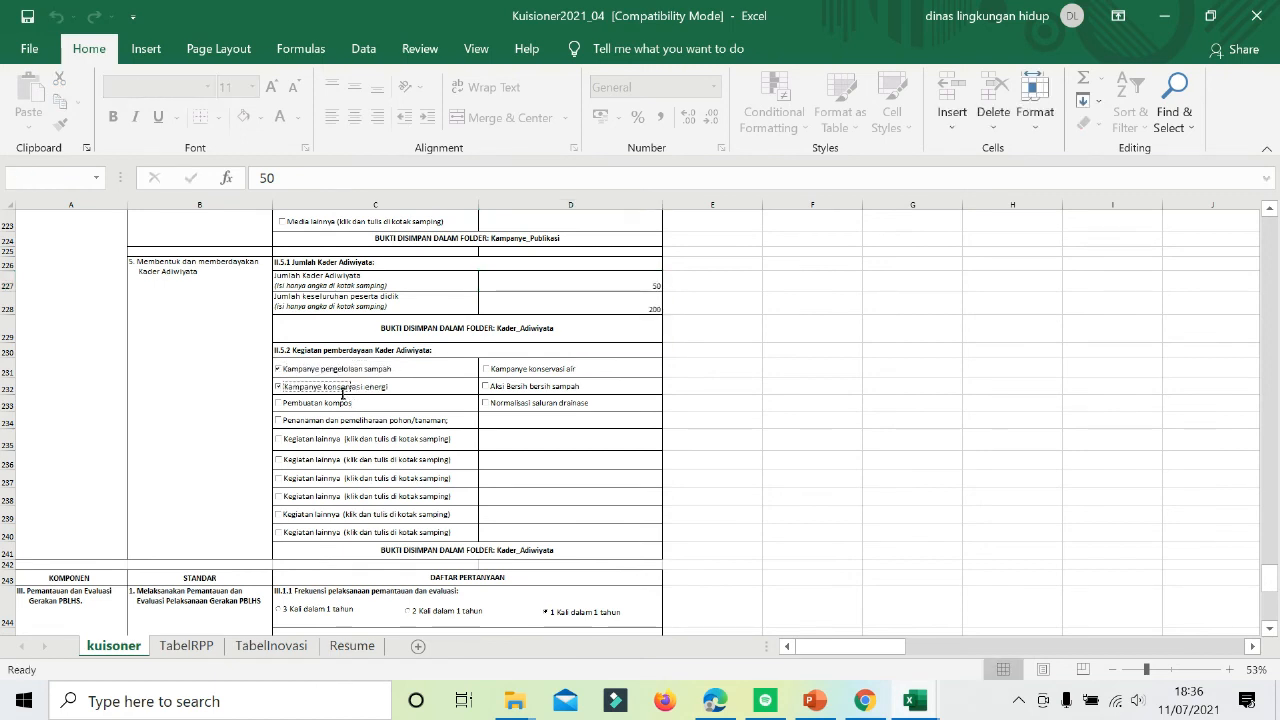
pyautogui.click(334, 403)
pyautogui.click(505, 369)
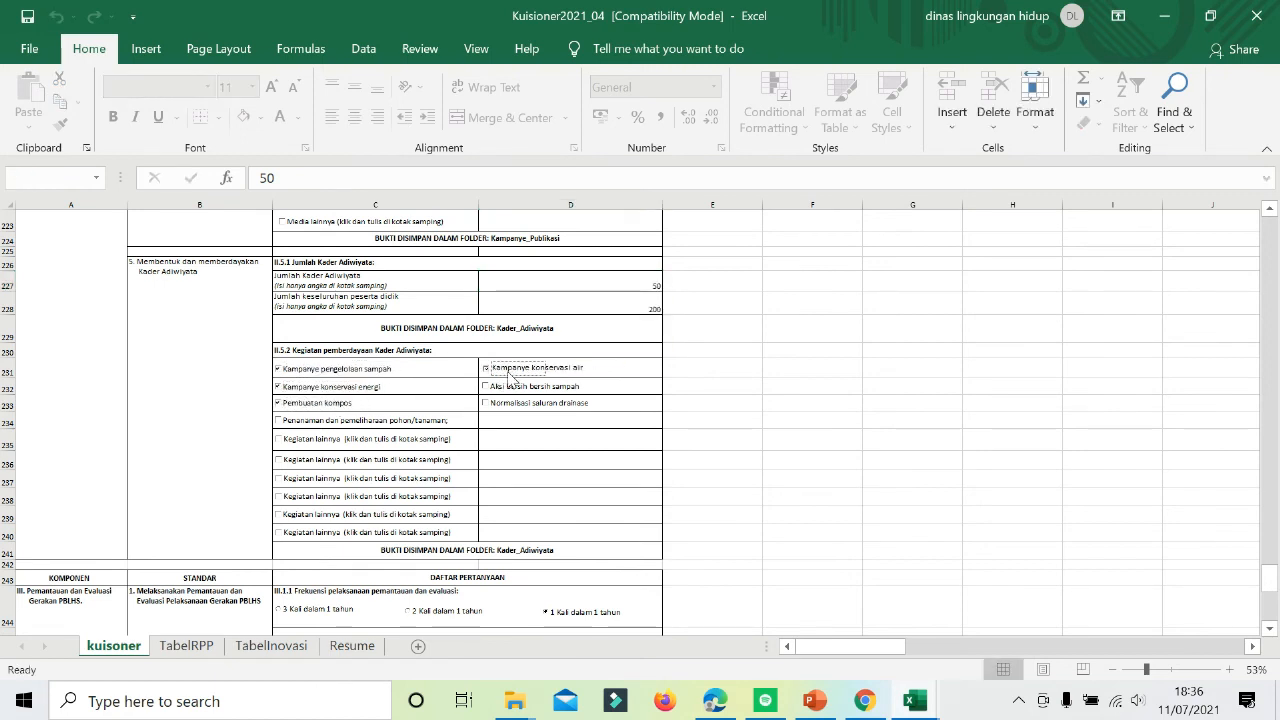
pyautogui.click(495, 389)
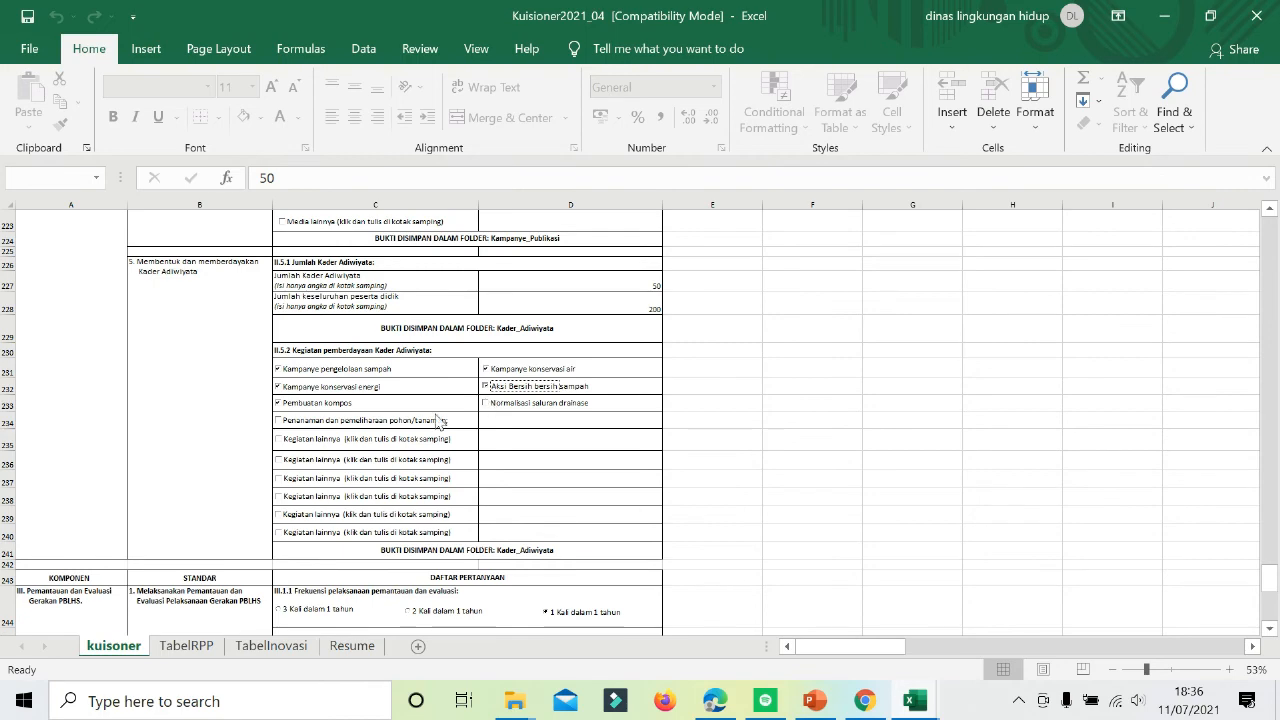
# Set III.1.1 to 3 Kali dalam 1 tahun, and in III.1.2 enter 6 implemented activities and 8 activities in the Rencana Aksi Sekolah.
pyautogui.scroll(-5, 421, 428)
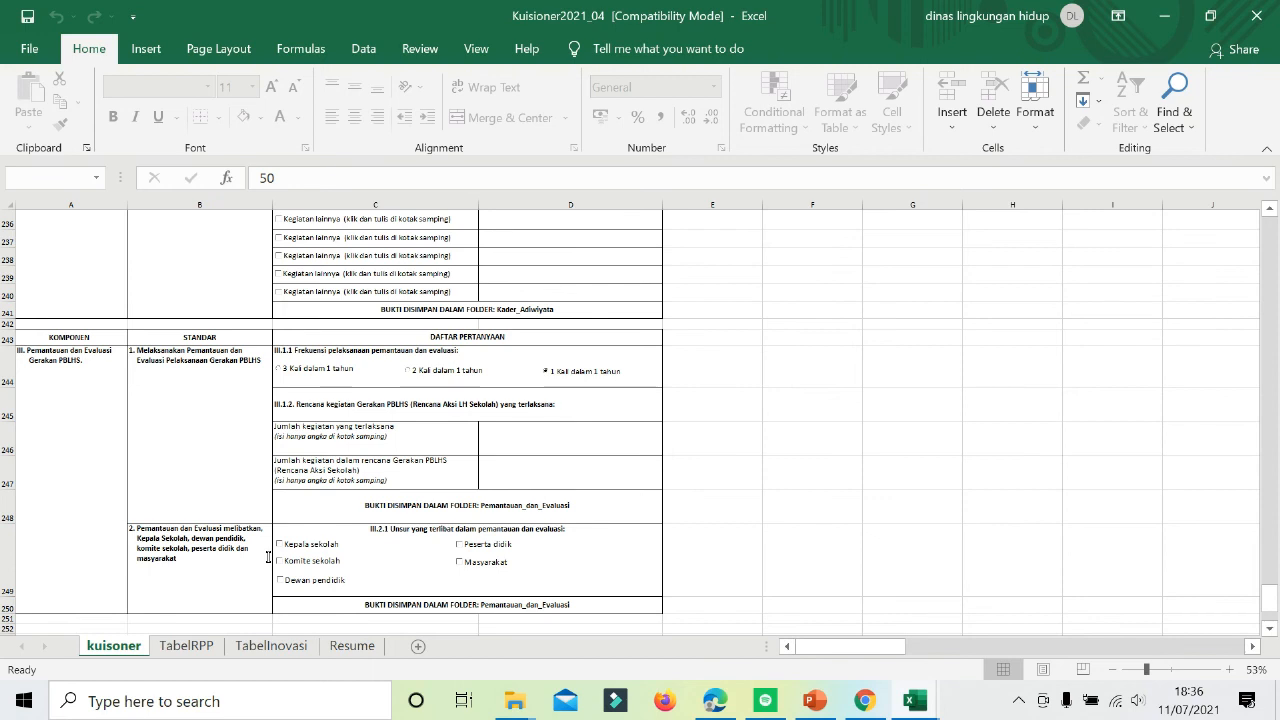
pyautogui.click(294, 380)
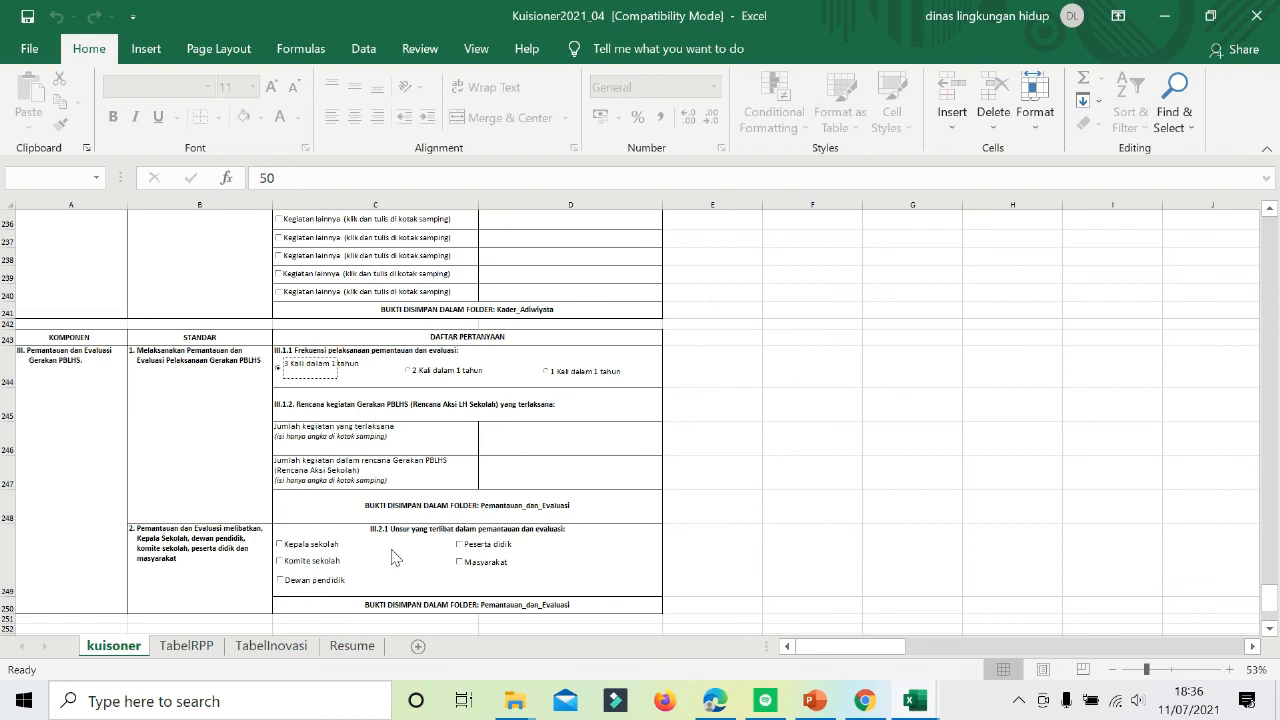
pyautogui.click(536, 437)
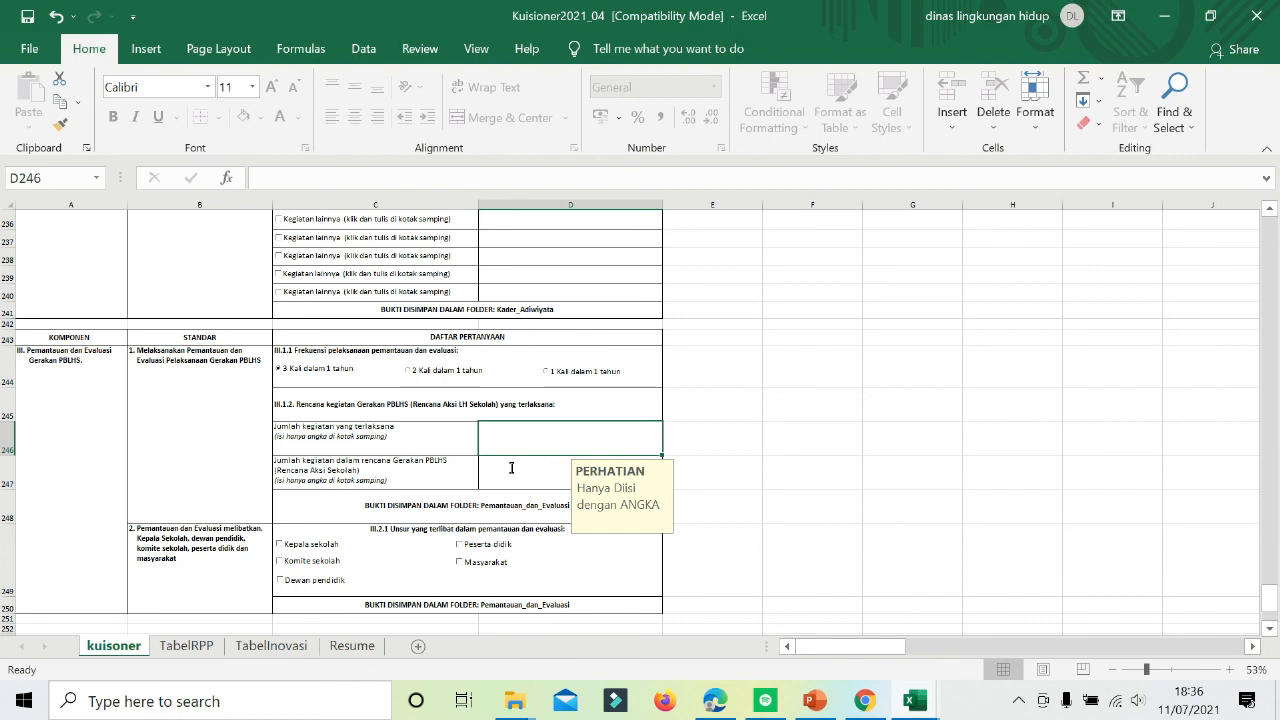
pyautogui.click(511, 468)
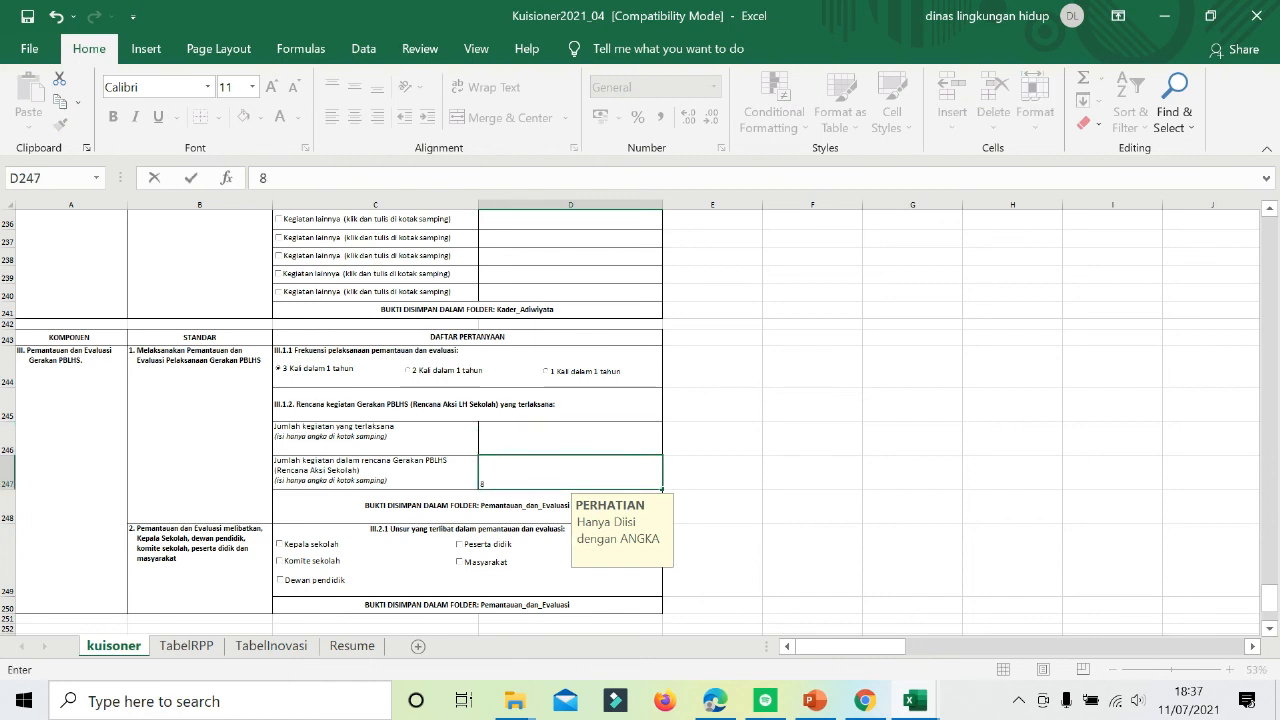
pyautogui.click(586, 433)
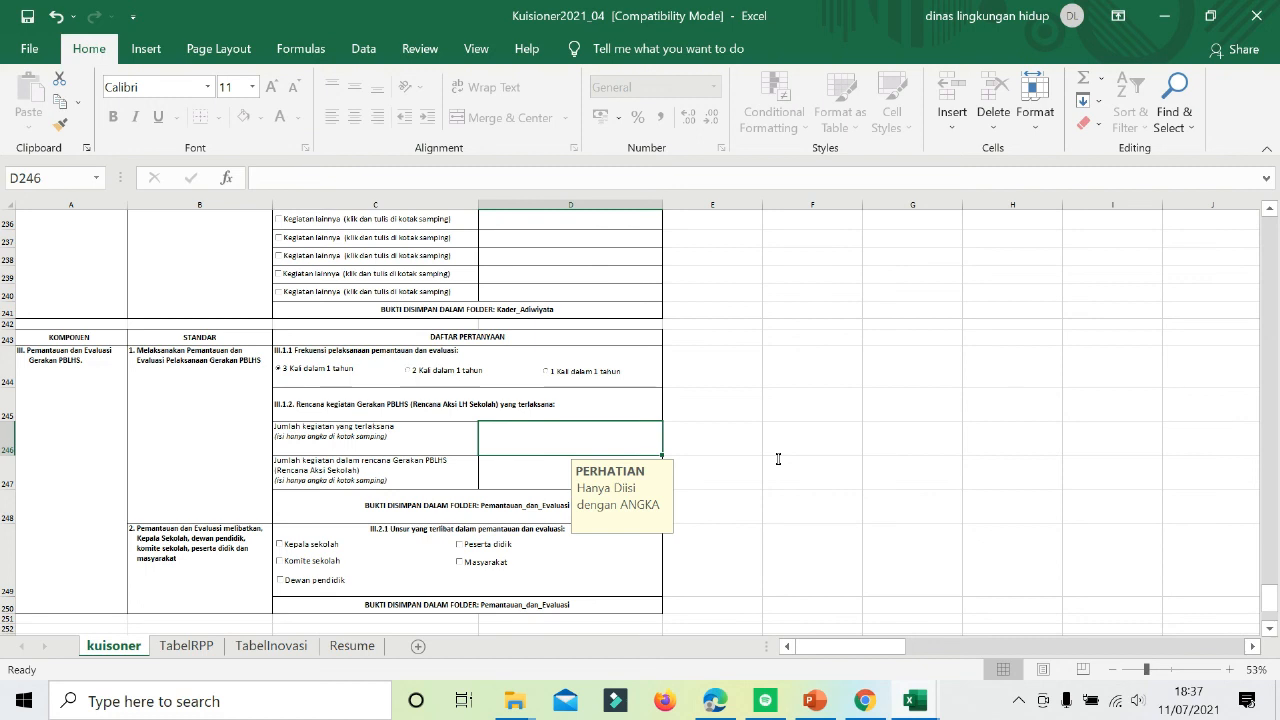
pyautogui.write('6')
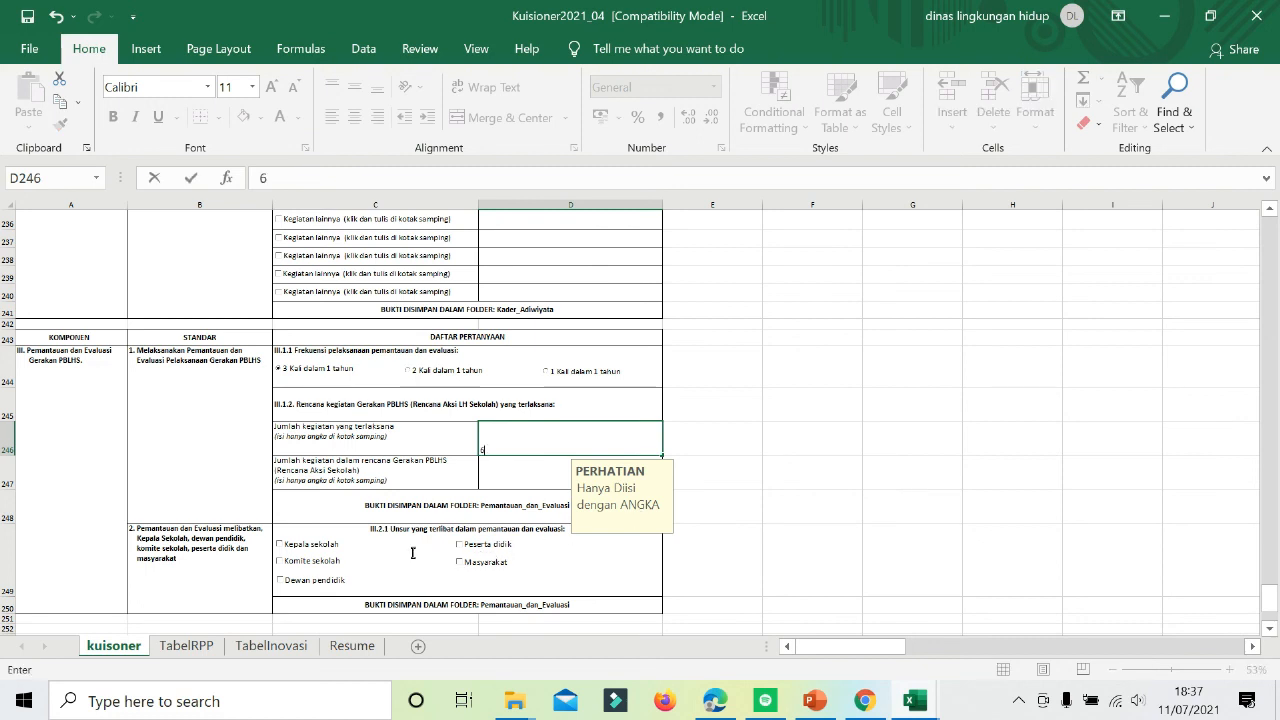
pyautogui.press('Return')
pyautogui.scroll(-1, 414, 551)
pyautogui.write('8')
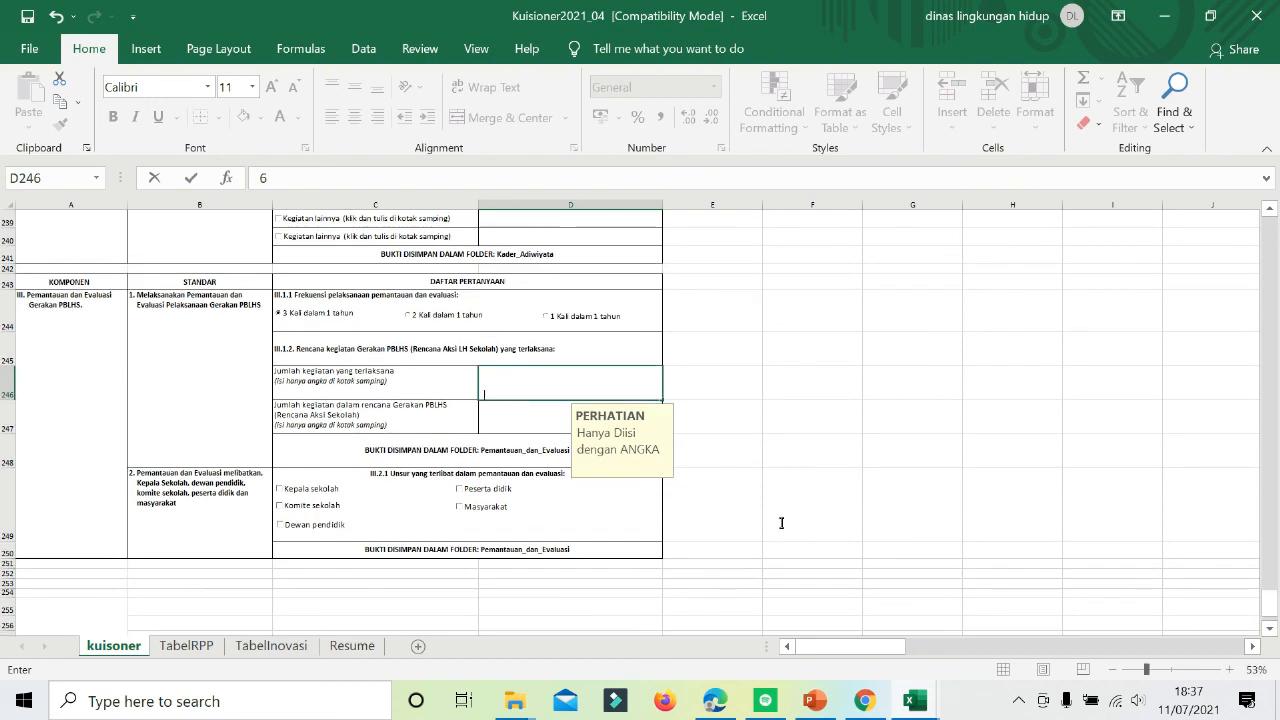
pyautogui.click(782, 523)
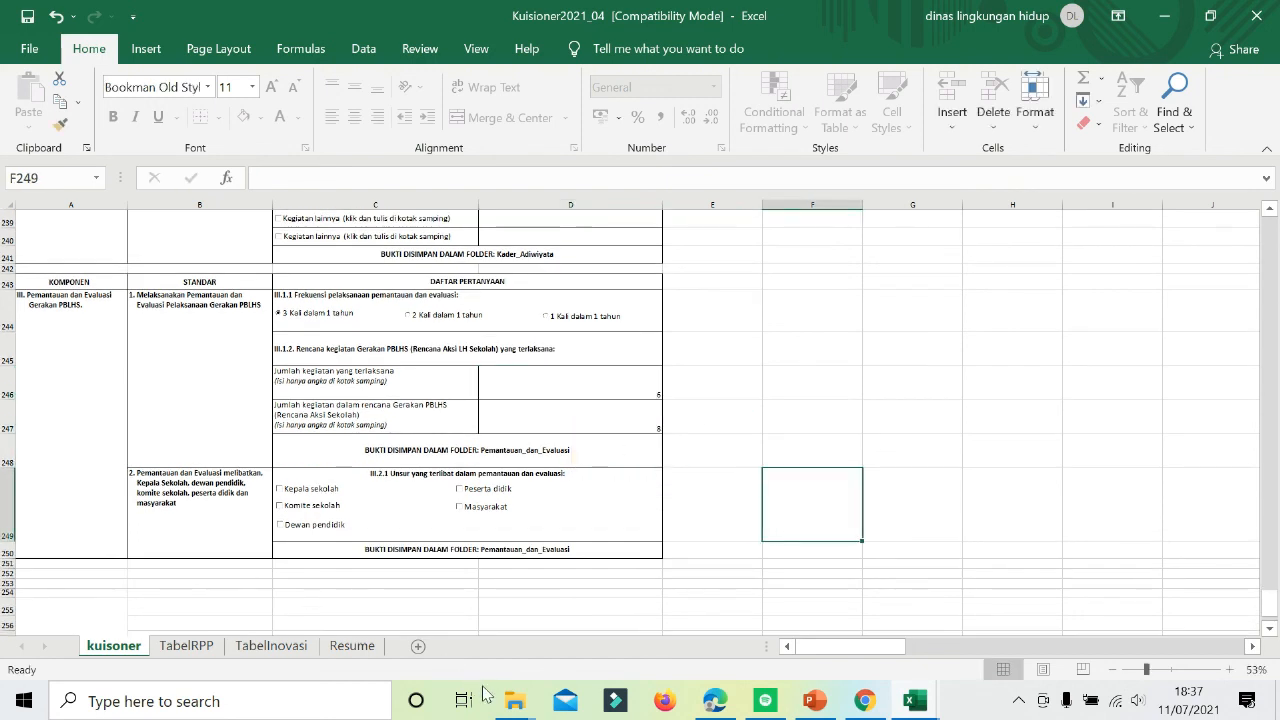
# In III.2.1, tick Kepala sekolah, Komite sekolah, Dewan pendidik, Peserta didik and Masyarakat as parties involved in monitoring and evaluation.
pyautogui.moveTo(497, 699)
pyautogui.click(330, 492)
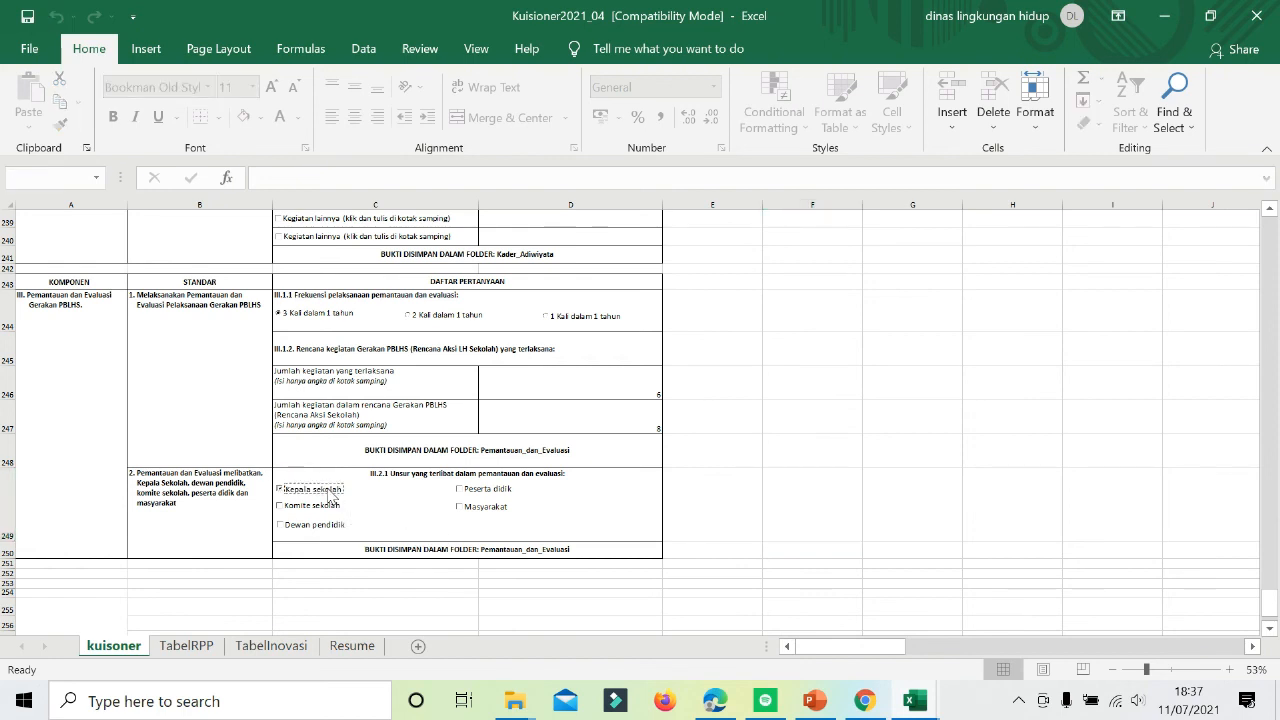
pyautogui.click(315, 510)
pyautogui.click(311, 526)
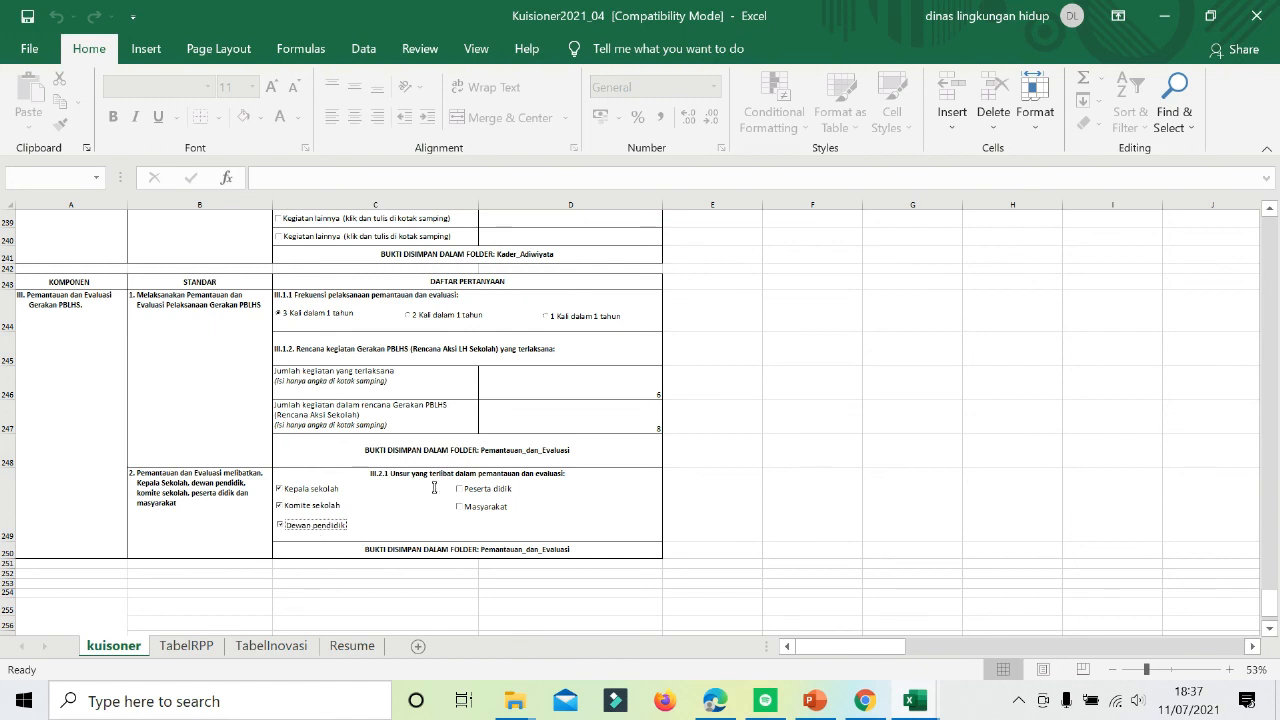
pyautogui.click(463, 490)
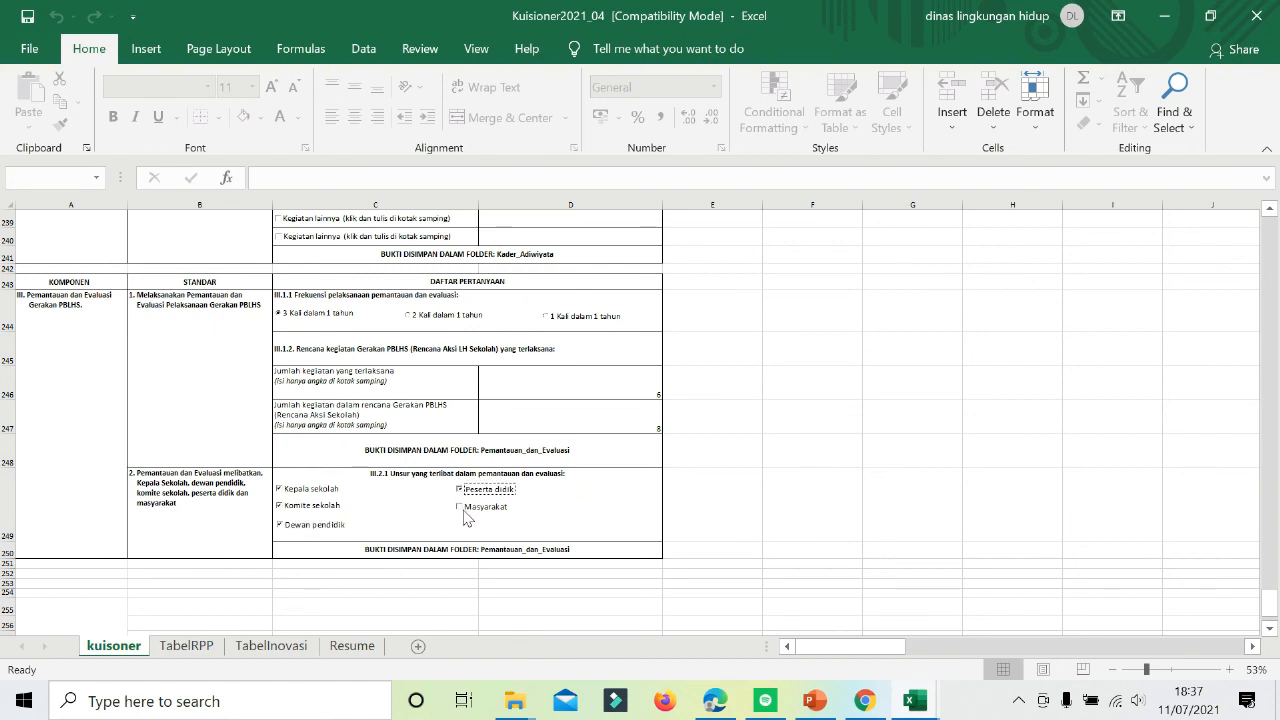
pyautogui.click(464, 508)
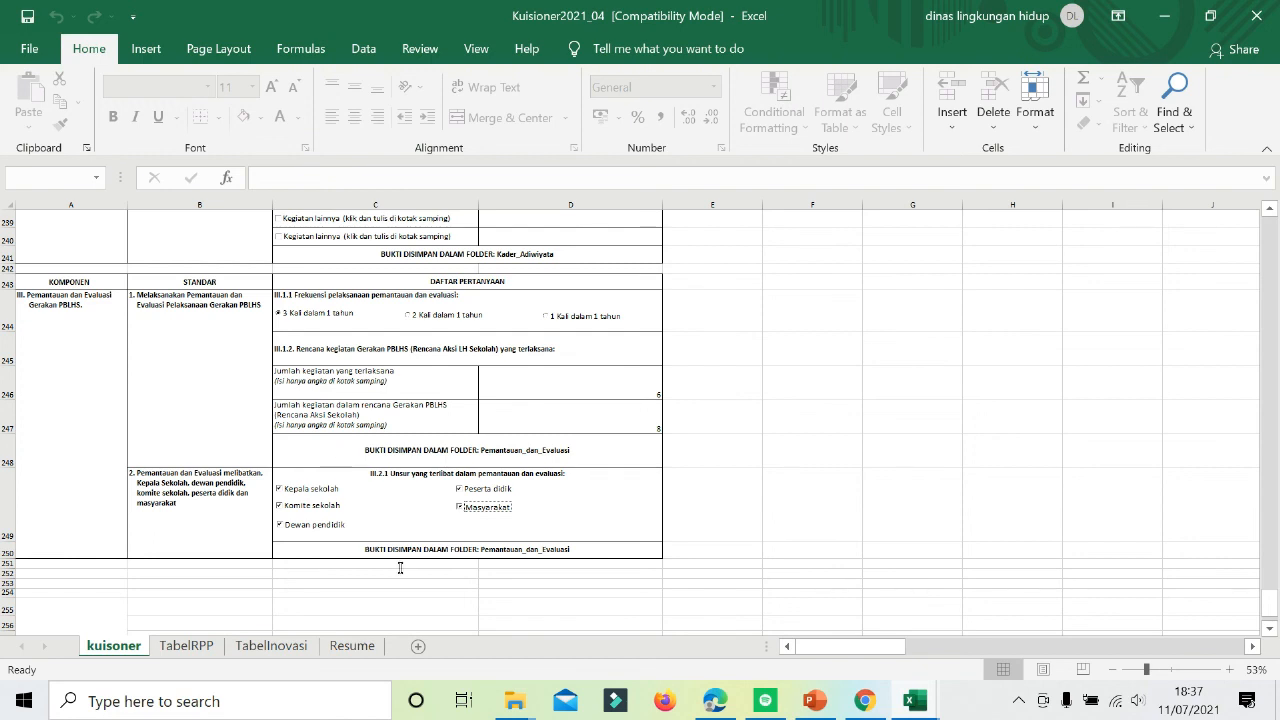
# Fetch the questionnaire answers into the Resume sheet's recap with ambil jawaban kuesioner, and look through the answers for each indicator.
pyautogui.click(563, 409)
pyautogui.scroll(3, 563, 409)
pyautogui.scroll(-4, 563, 409)
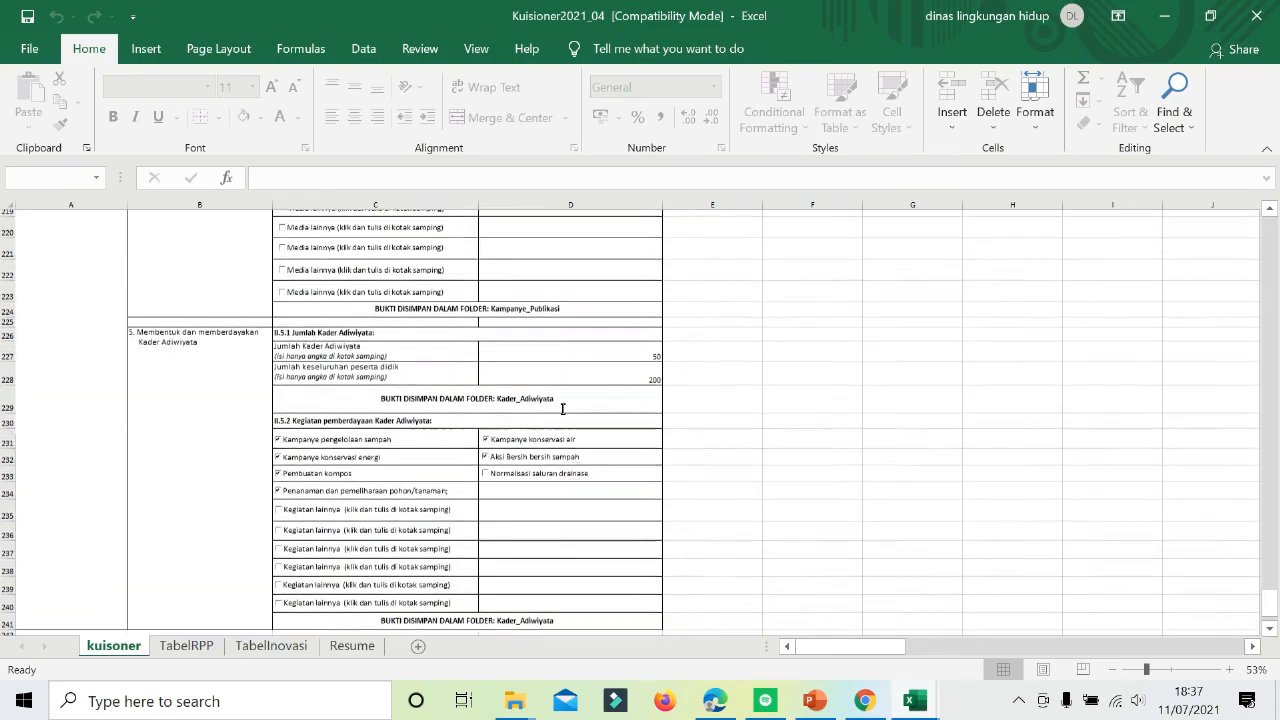
pyautogui.scroll(20, 563, 409)
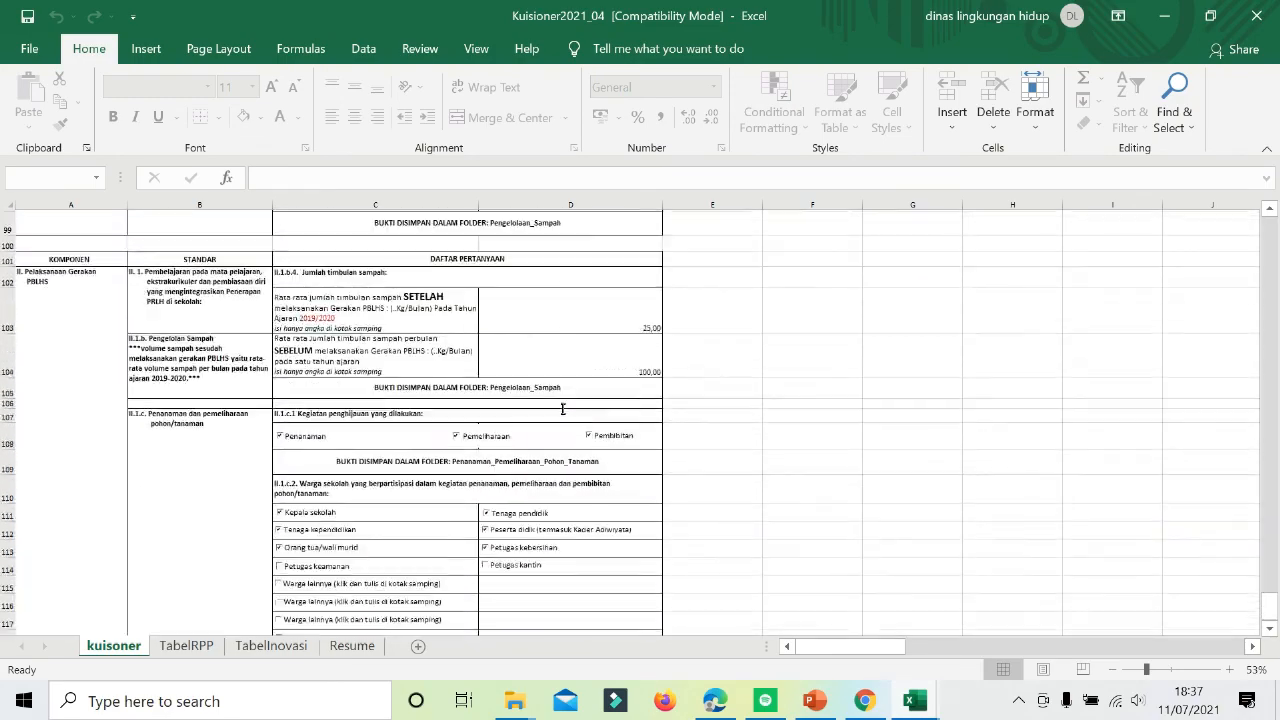
pyautogui.click(345, 652)
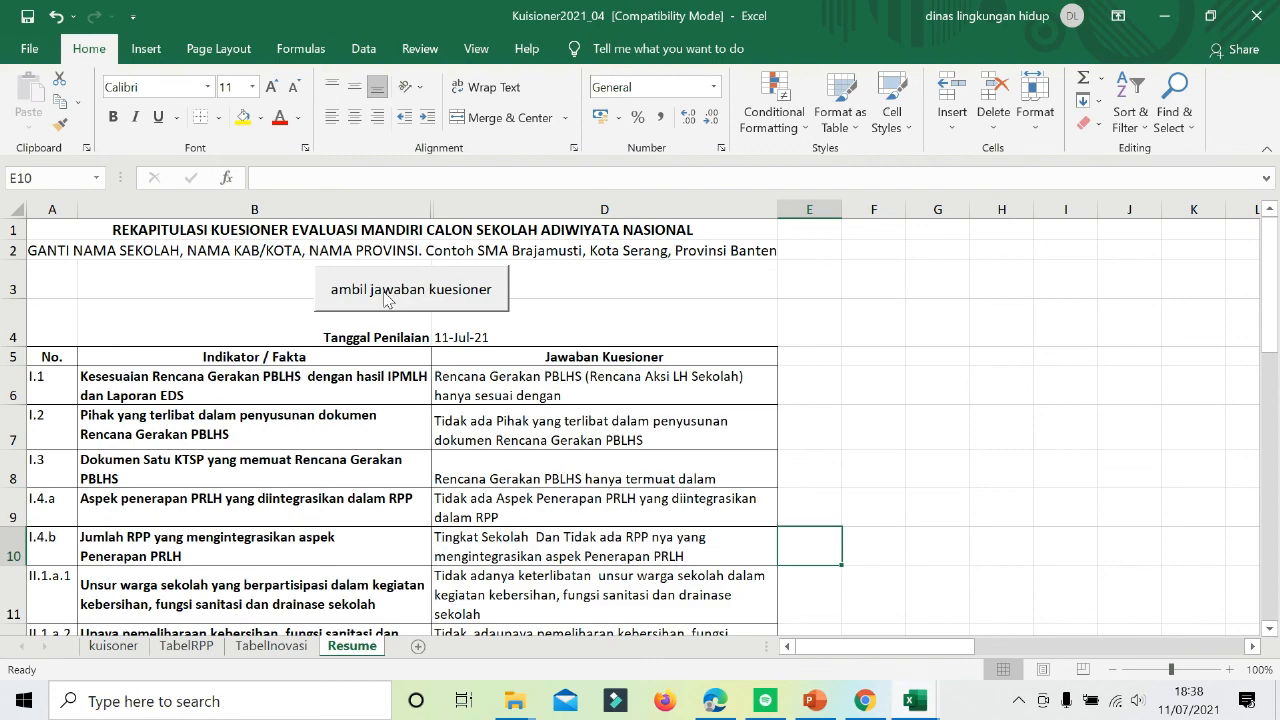
pyautogui.click(387, 300)
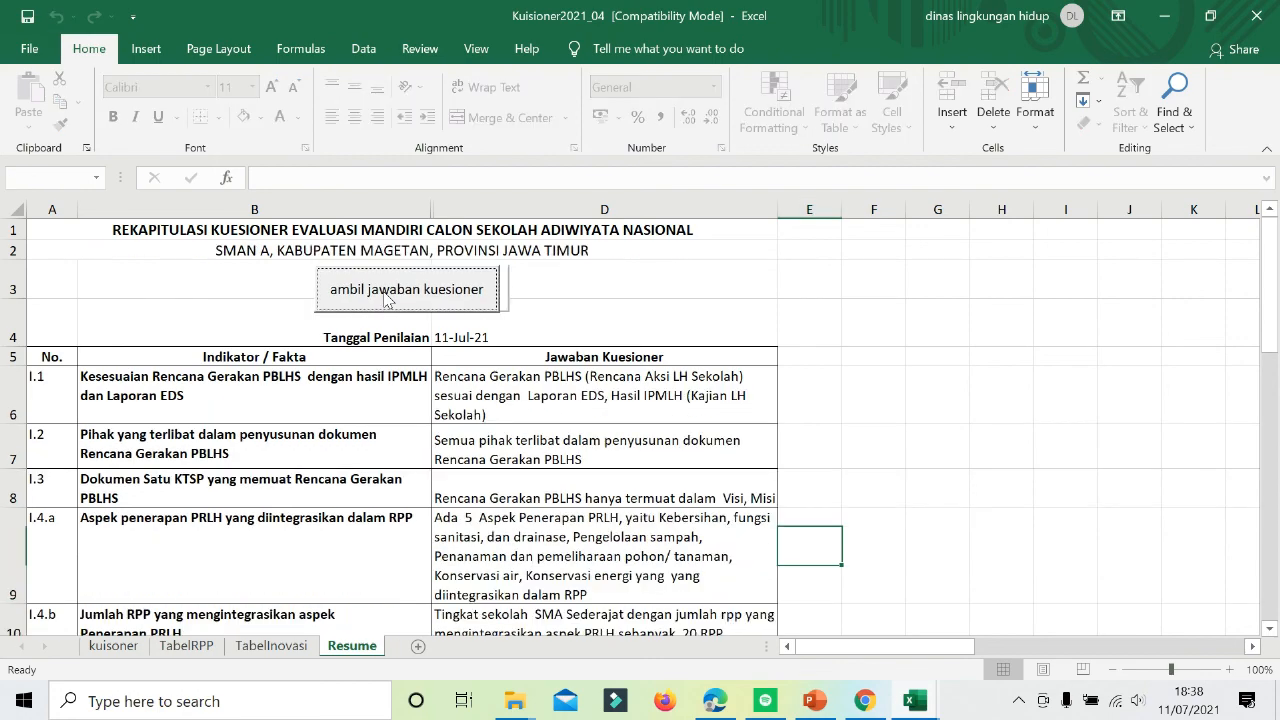
pyautogui.scroll(-5, 467, 404)
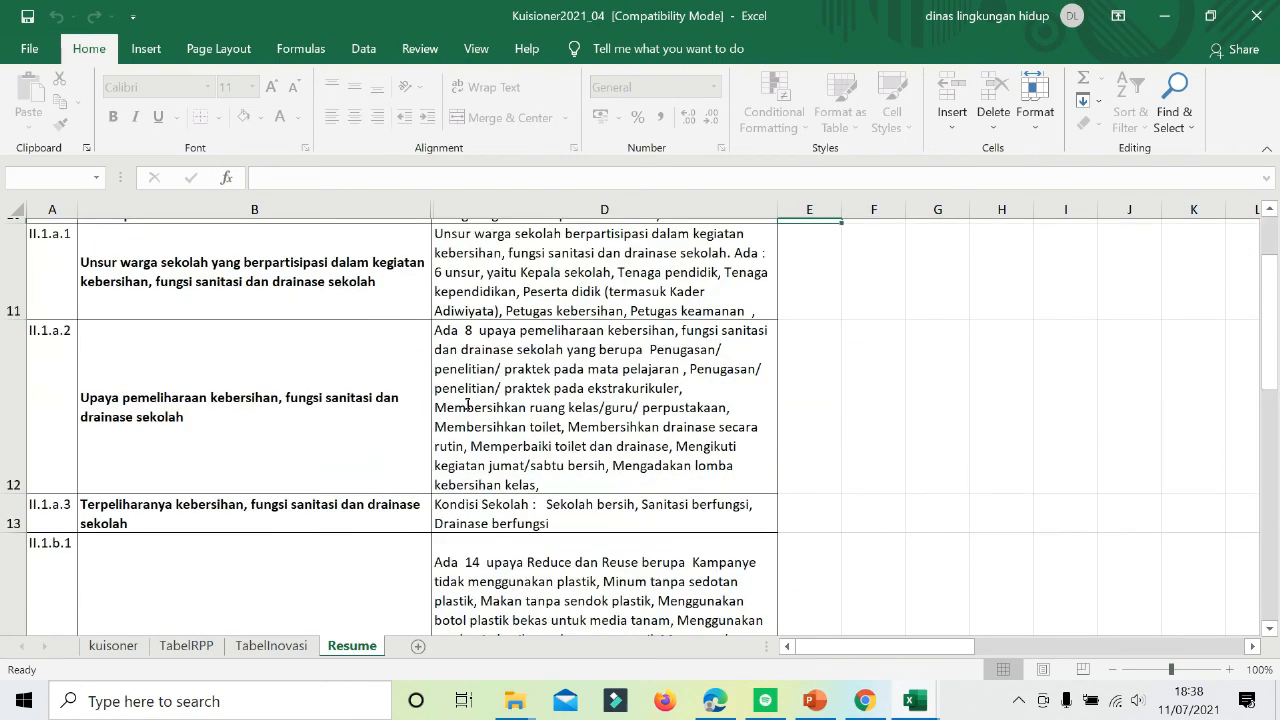
pyautogui.scroll(-8, 467, 404)
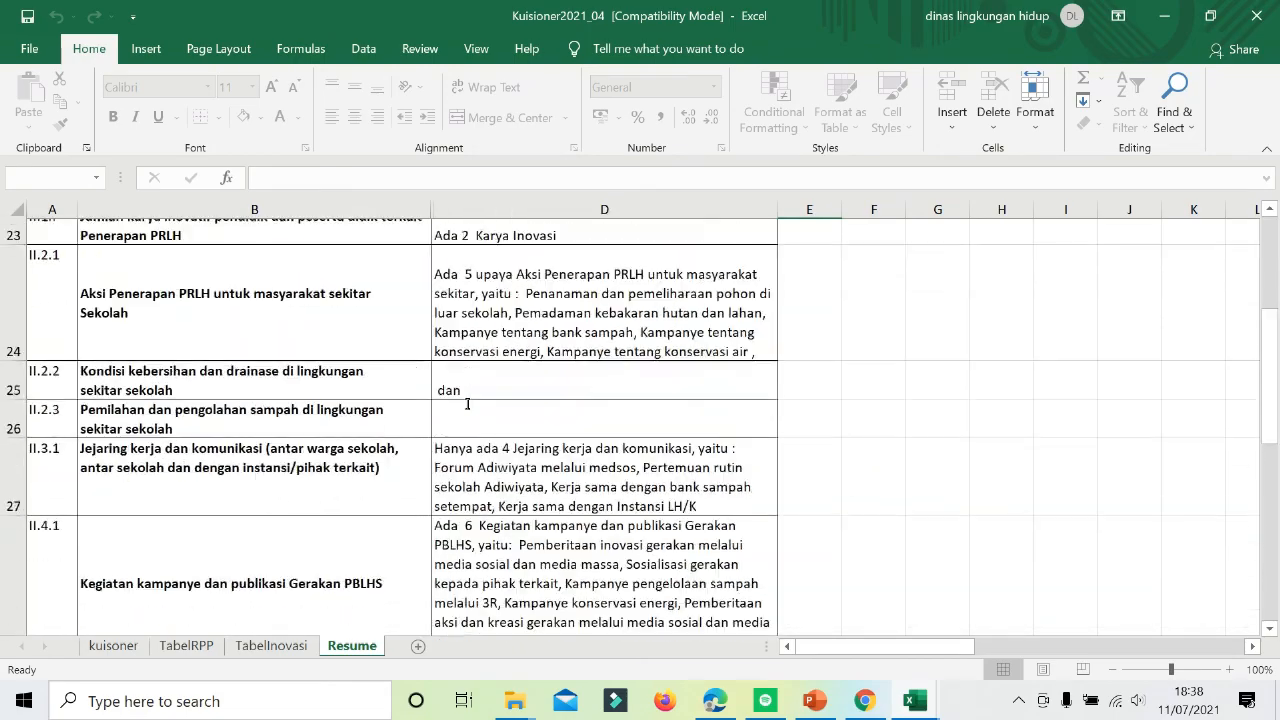
pyautogui.scroll(-10, 467, 404)
pyautogui.scroll(20, 467, 404)
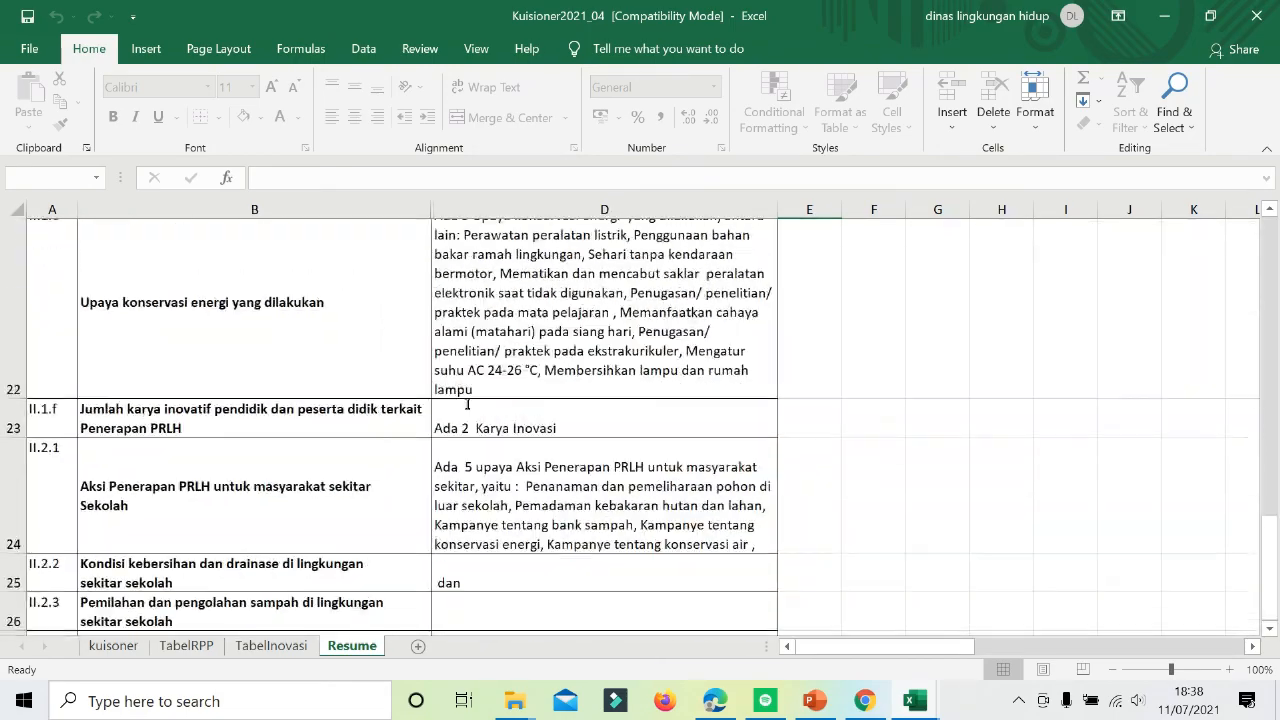